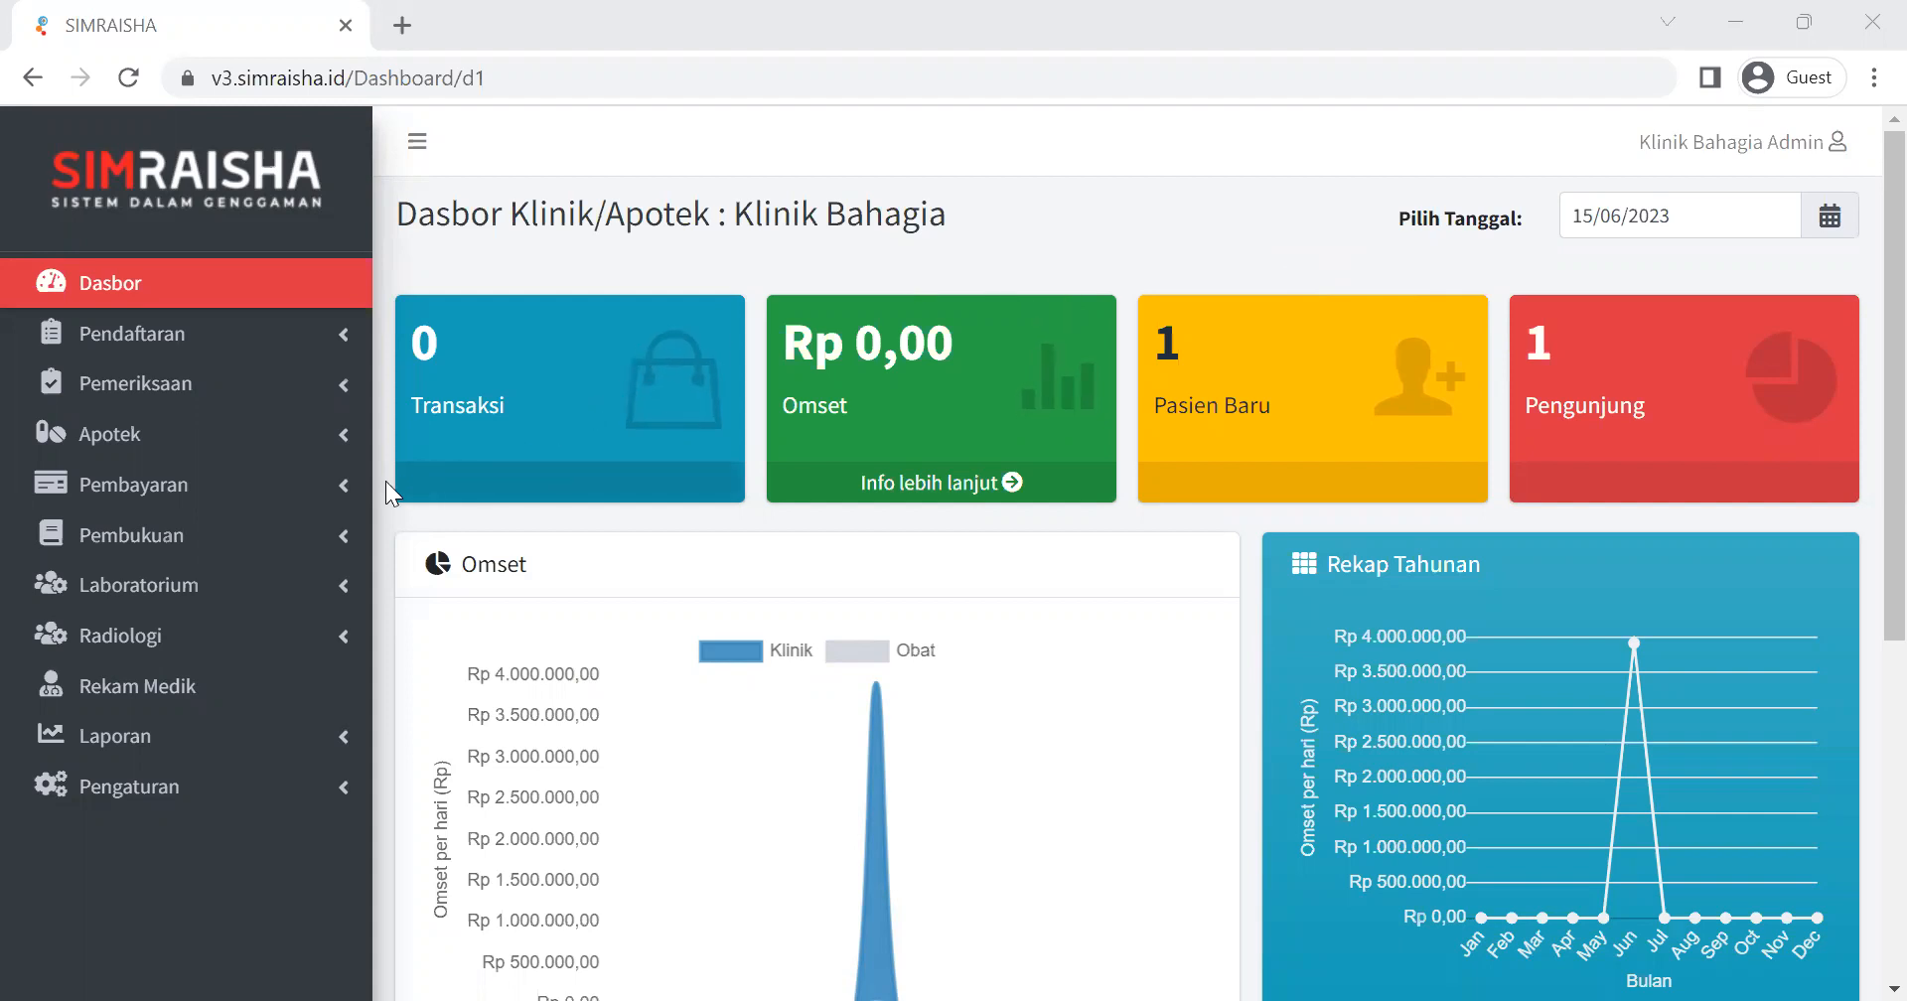
# Open the Transaksi Lainnya list under Pembayaran and start a new transaction.
pyautogui.click(326, 496)
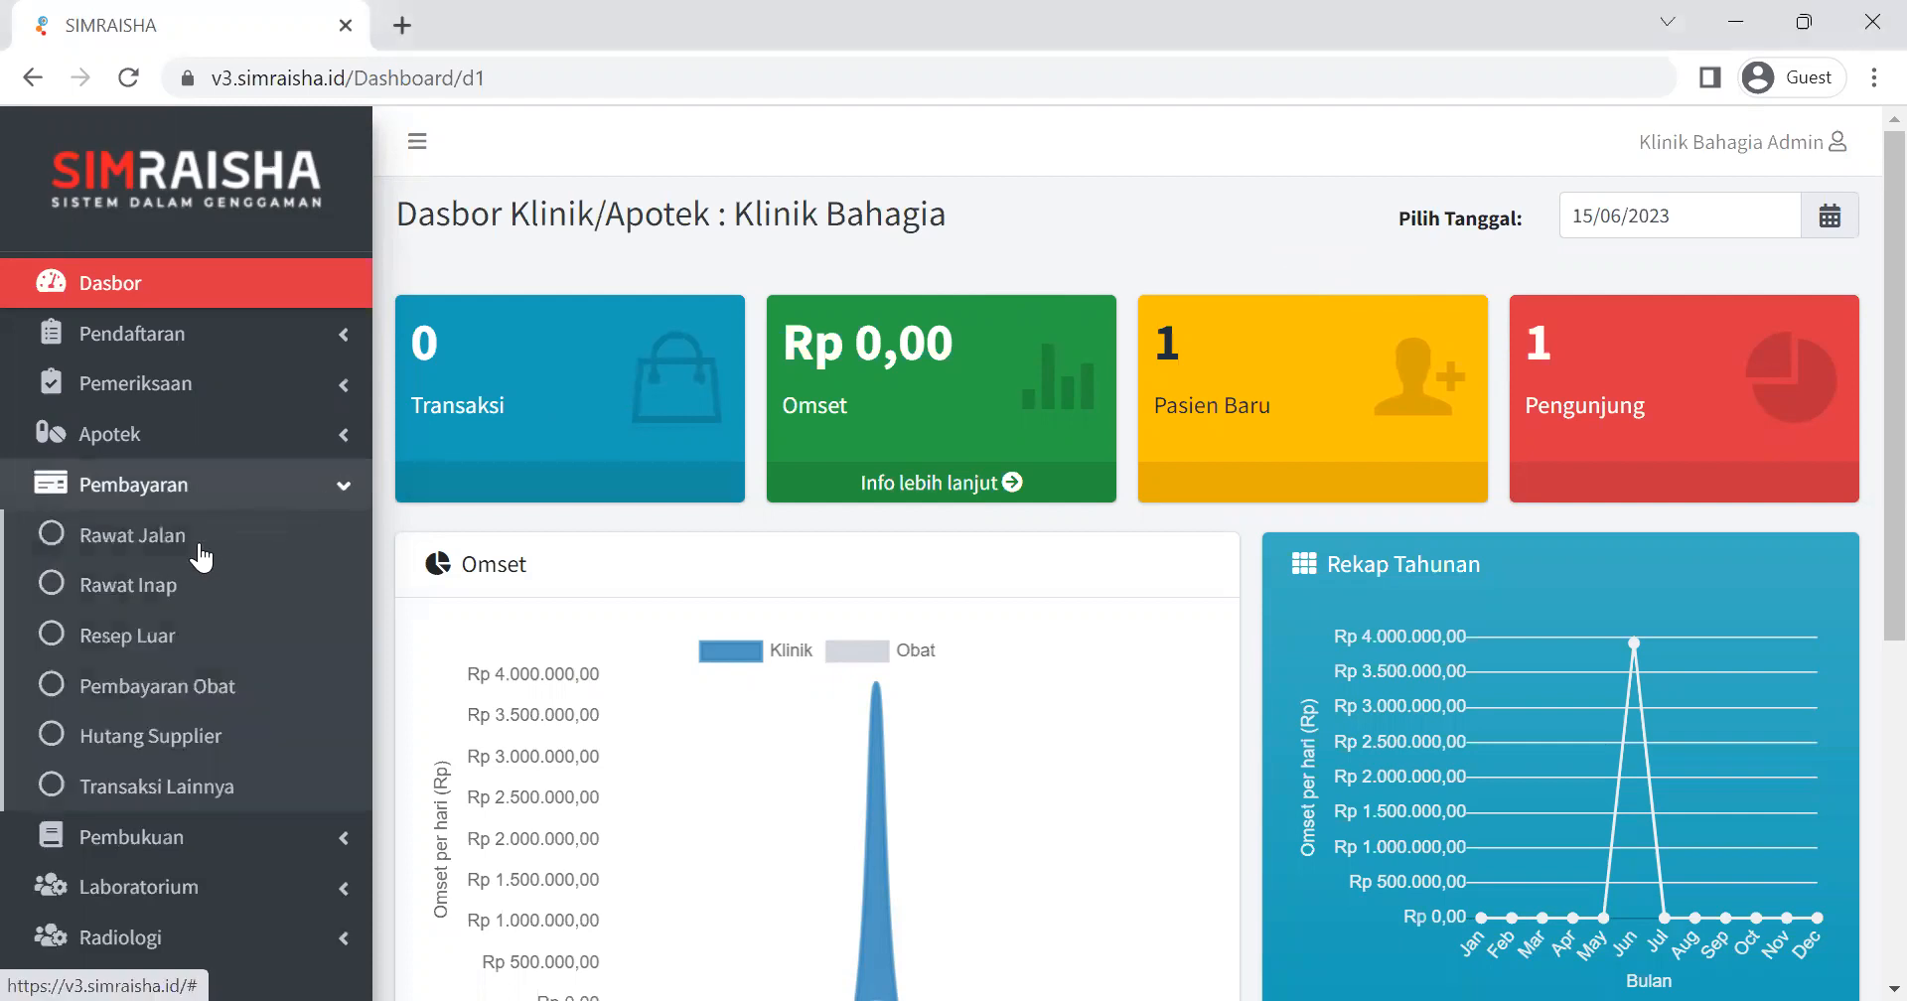
pyautogui.click(138, 786)
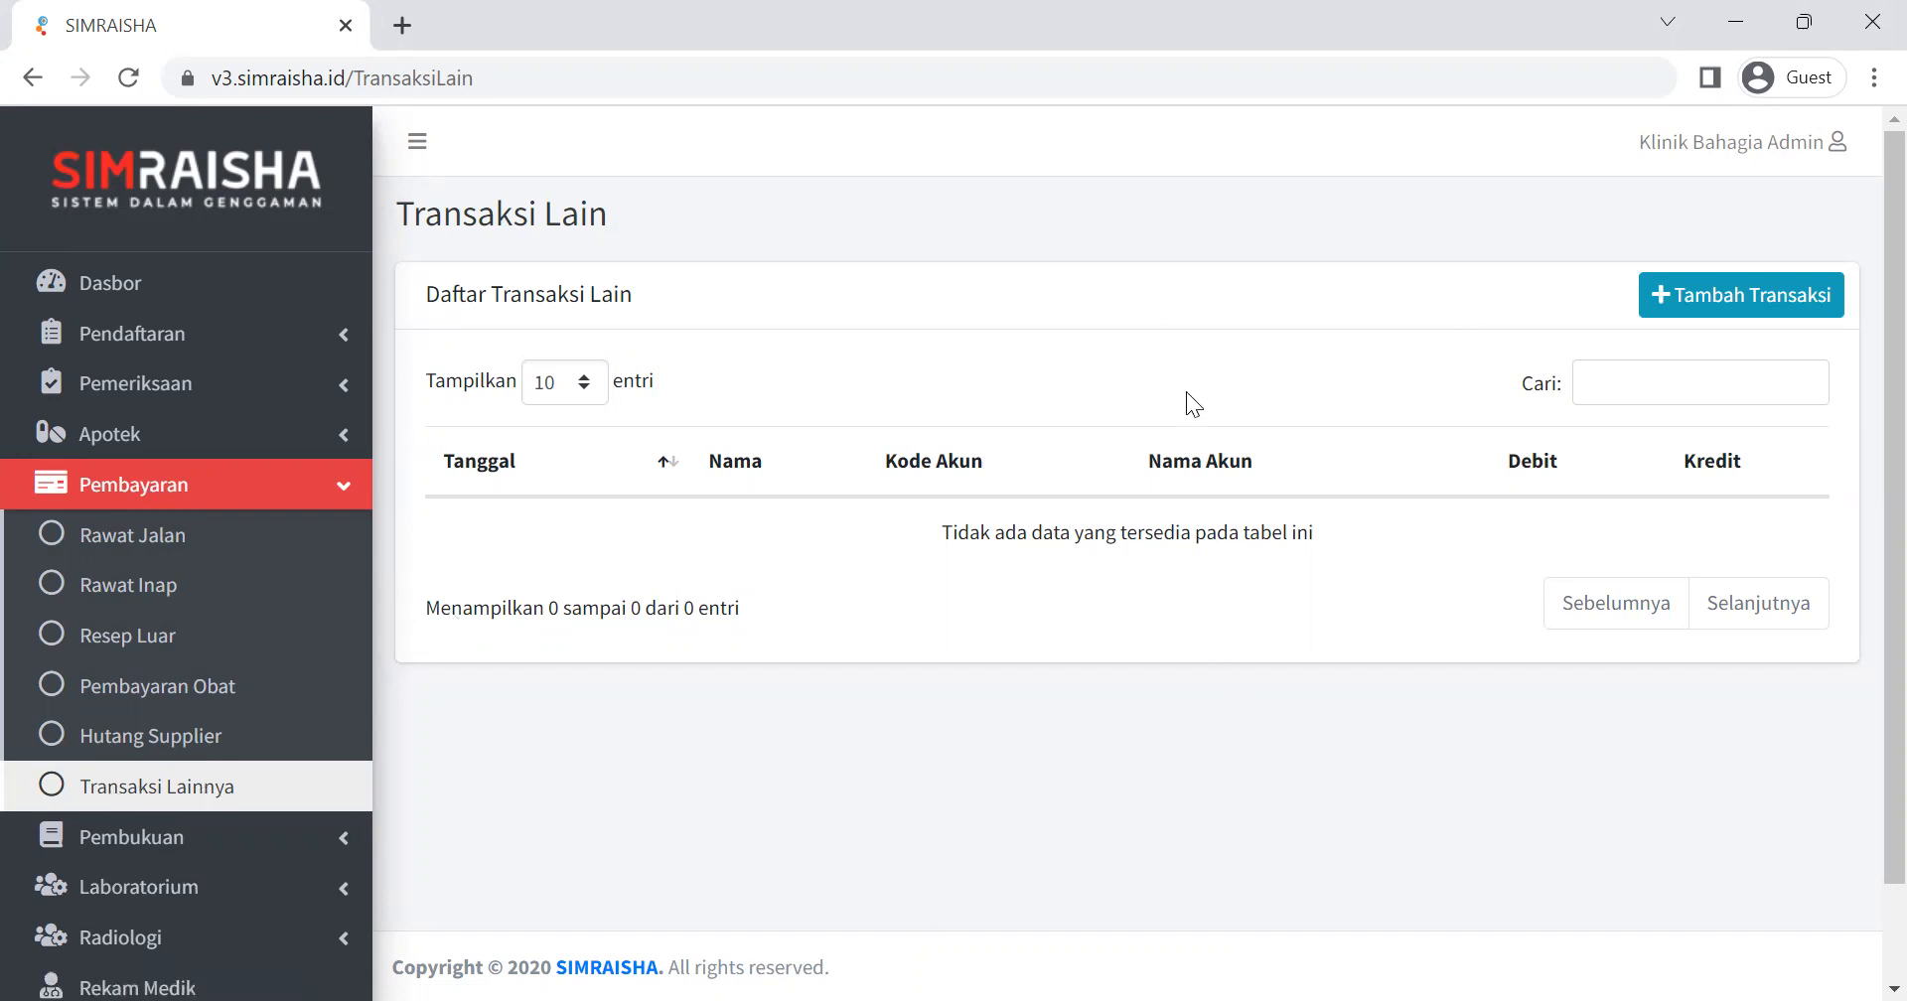
pyautogui.click(334, 489)
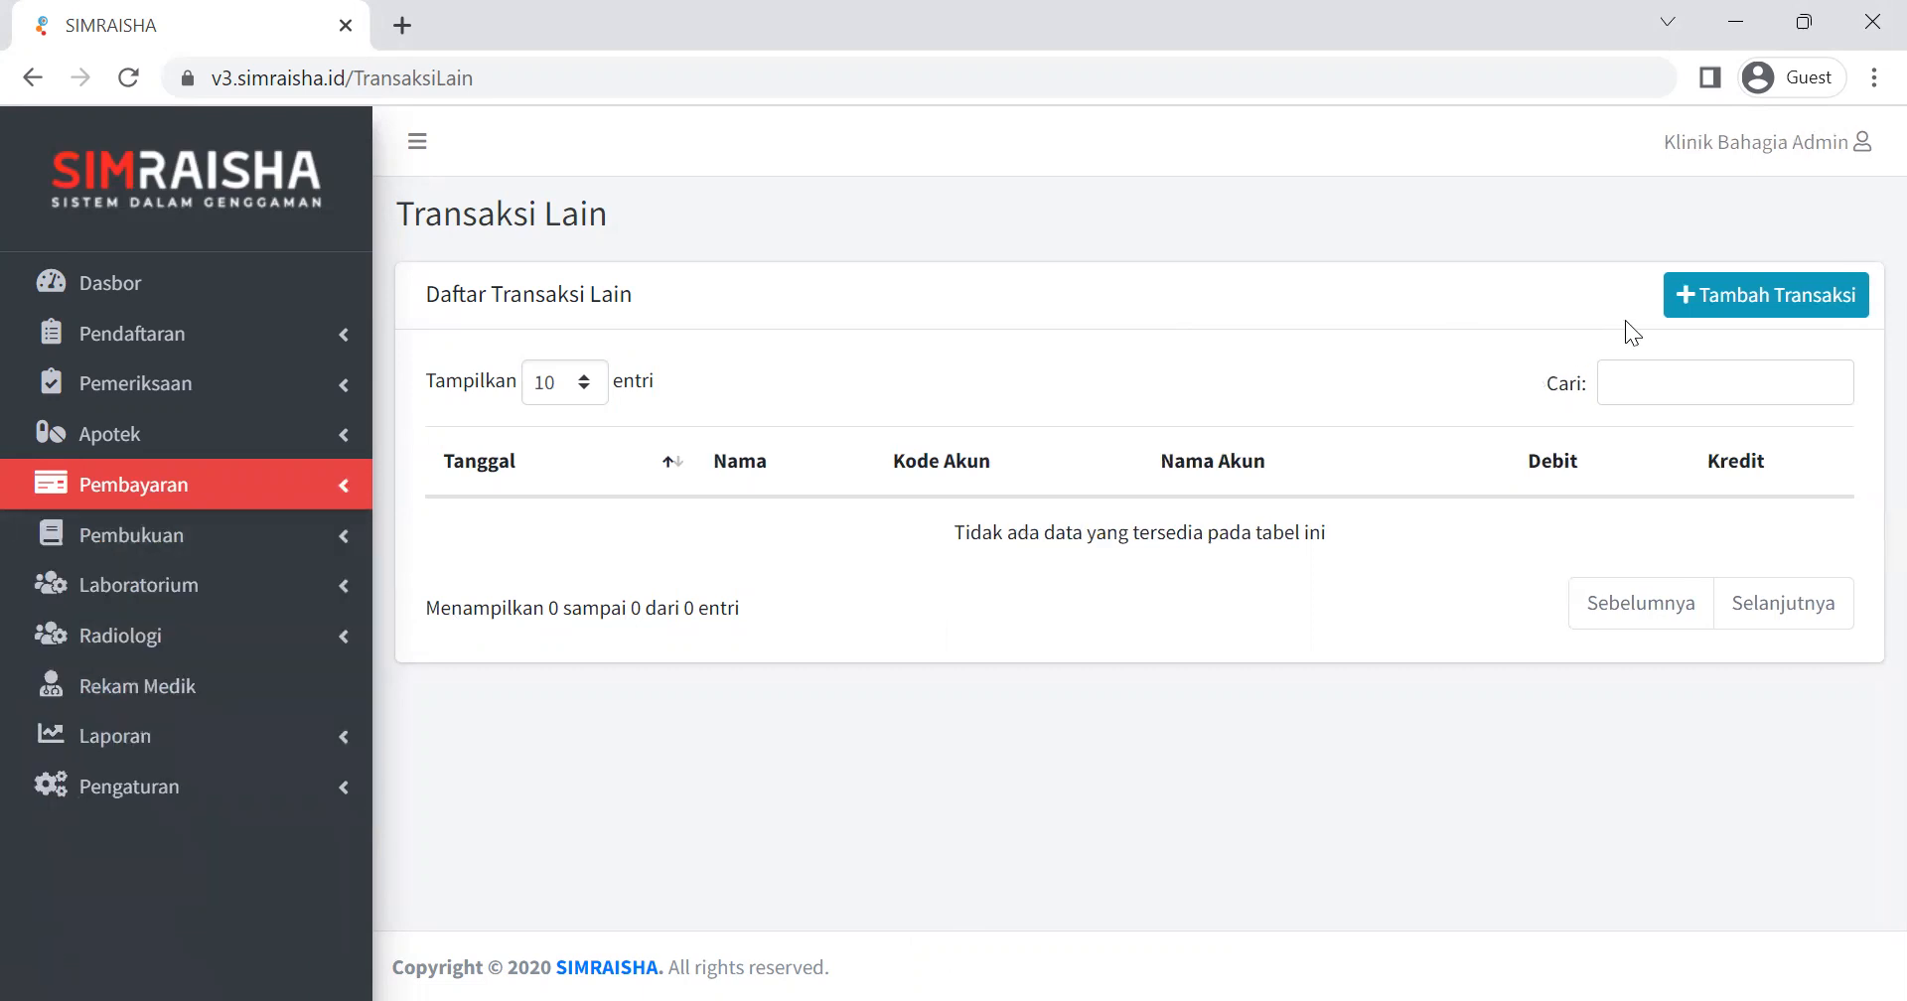
pyautogui.click(1710, 298)
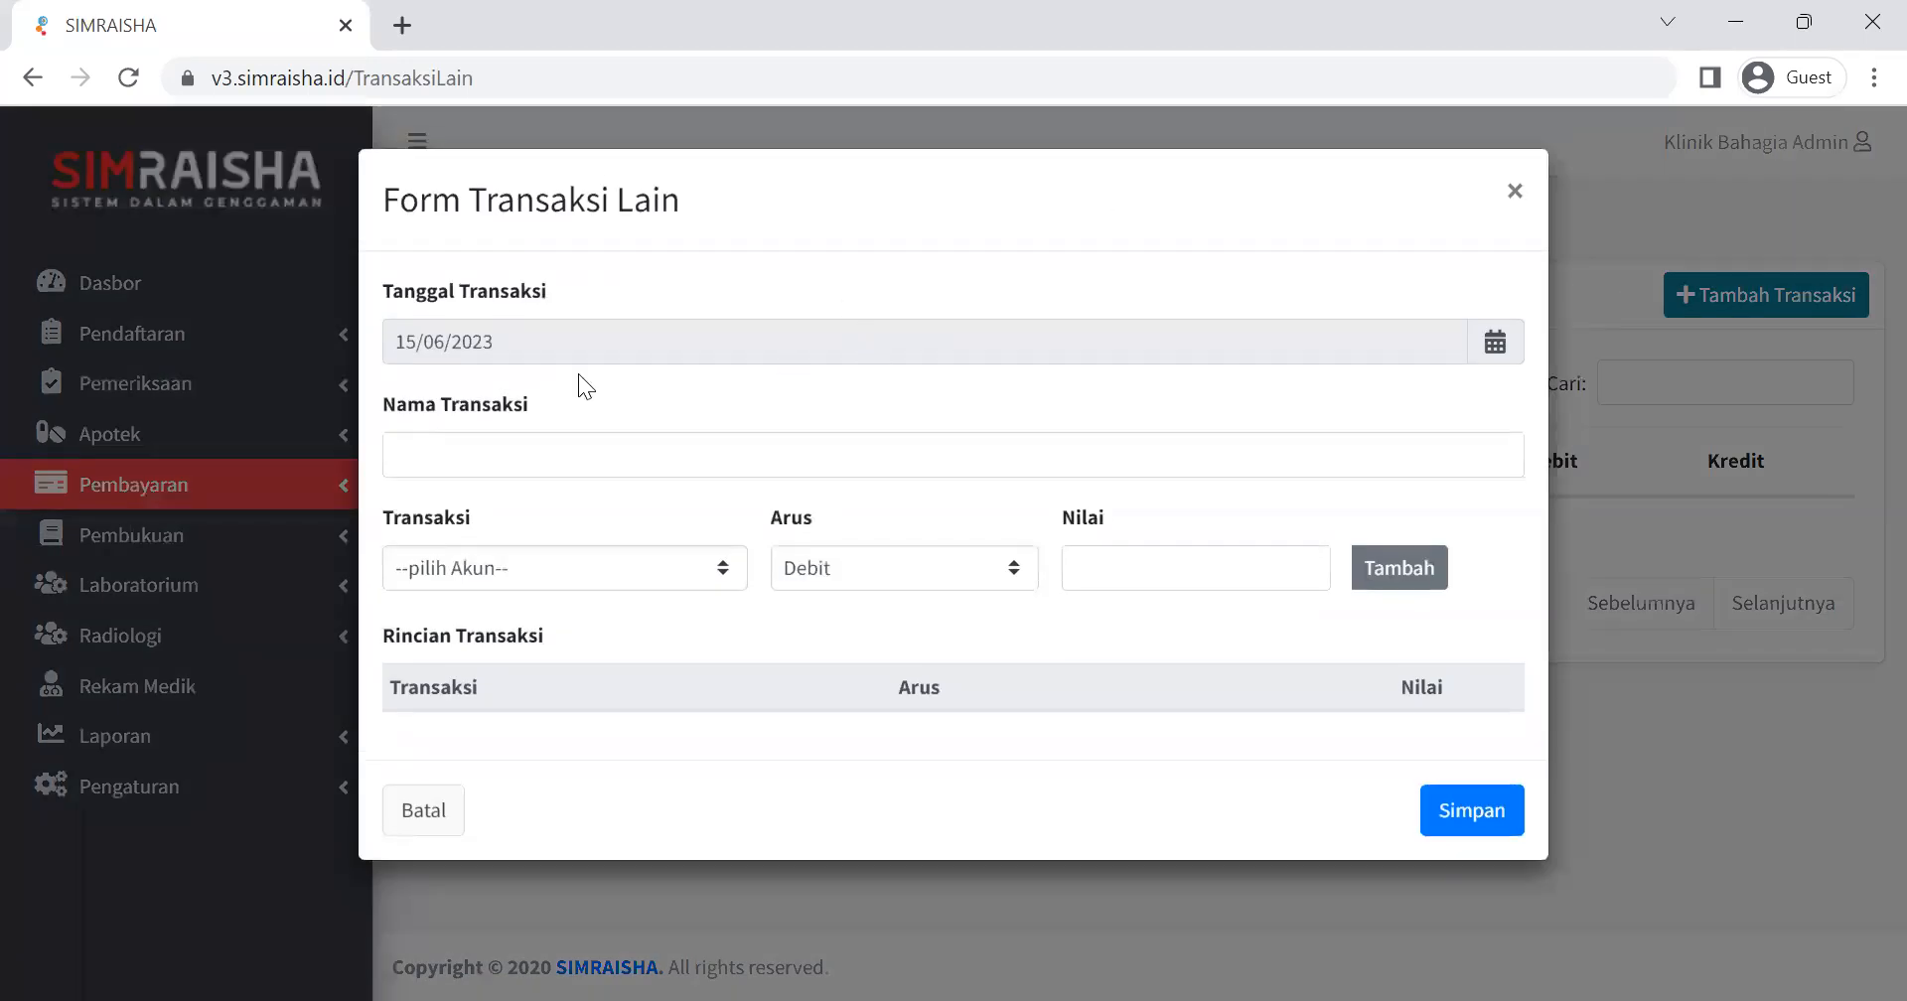
# Name the transaction "PEMBELIAN BUKU, PULPEN KE TOKO ATK BAHAGIA".
pyautogui.click(628, 453)
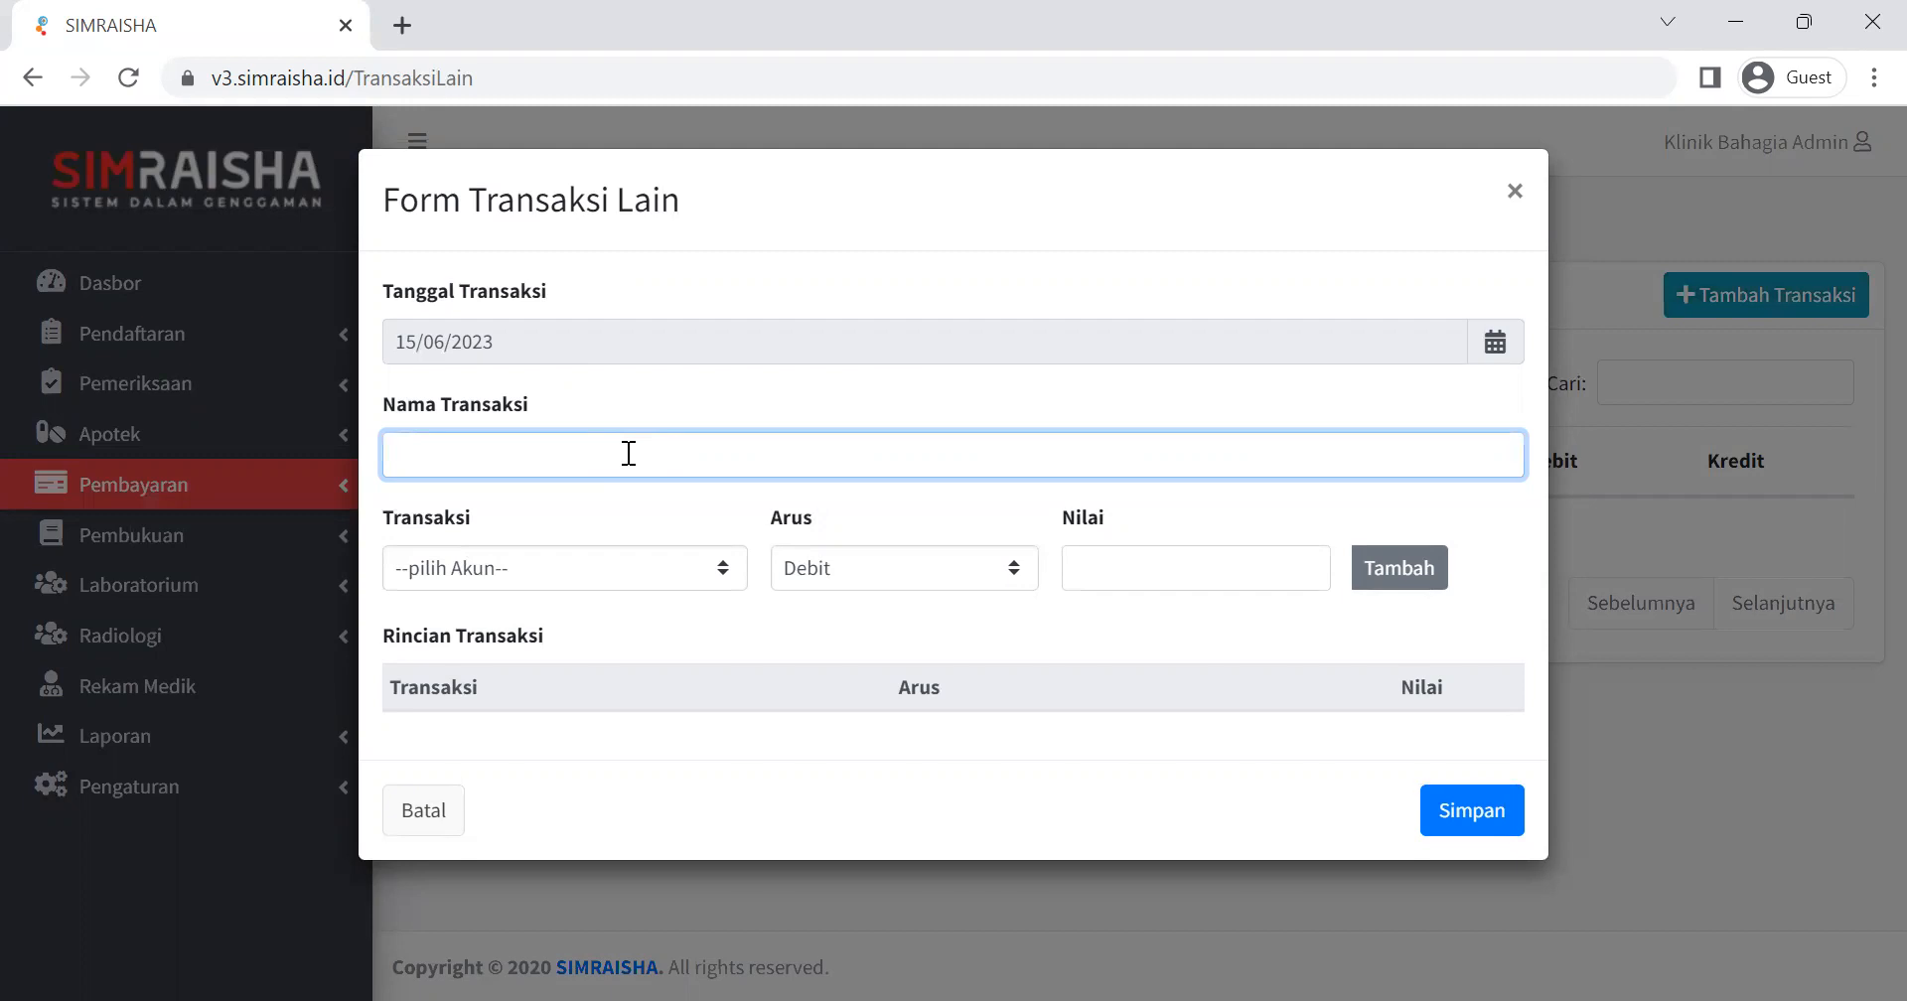
pyautogui.write('PEMBELIAN BUKU , PULPE')
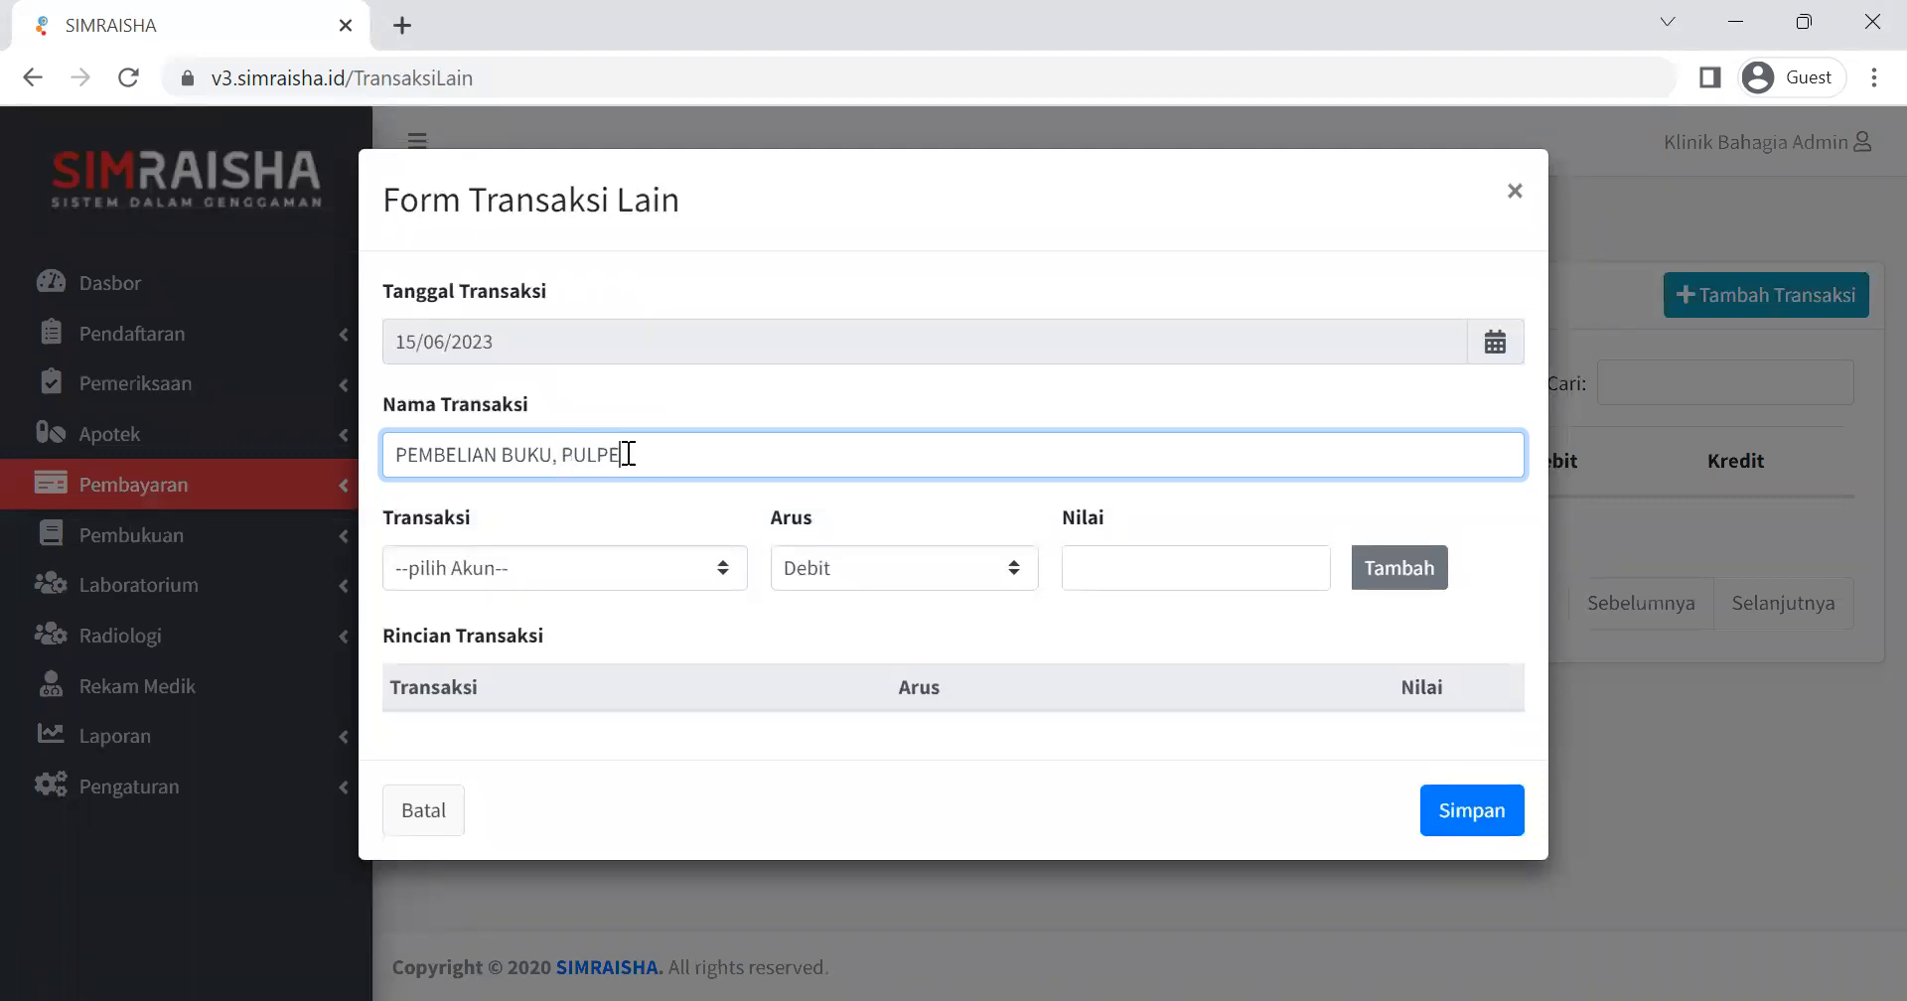
pyautogui.write('N, KE TOKO ATK BAHAGIA')
# Add a Kredit line of 758000 for account 1.1.1 - Kas to the transaction details.
pyautogui.click(536, 575)
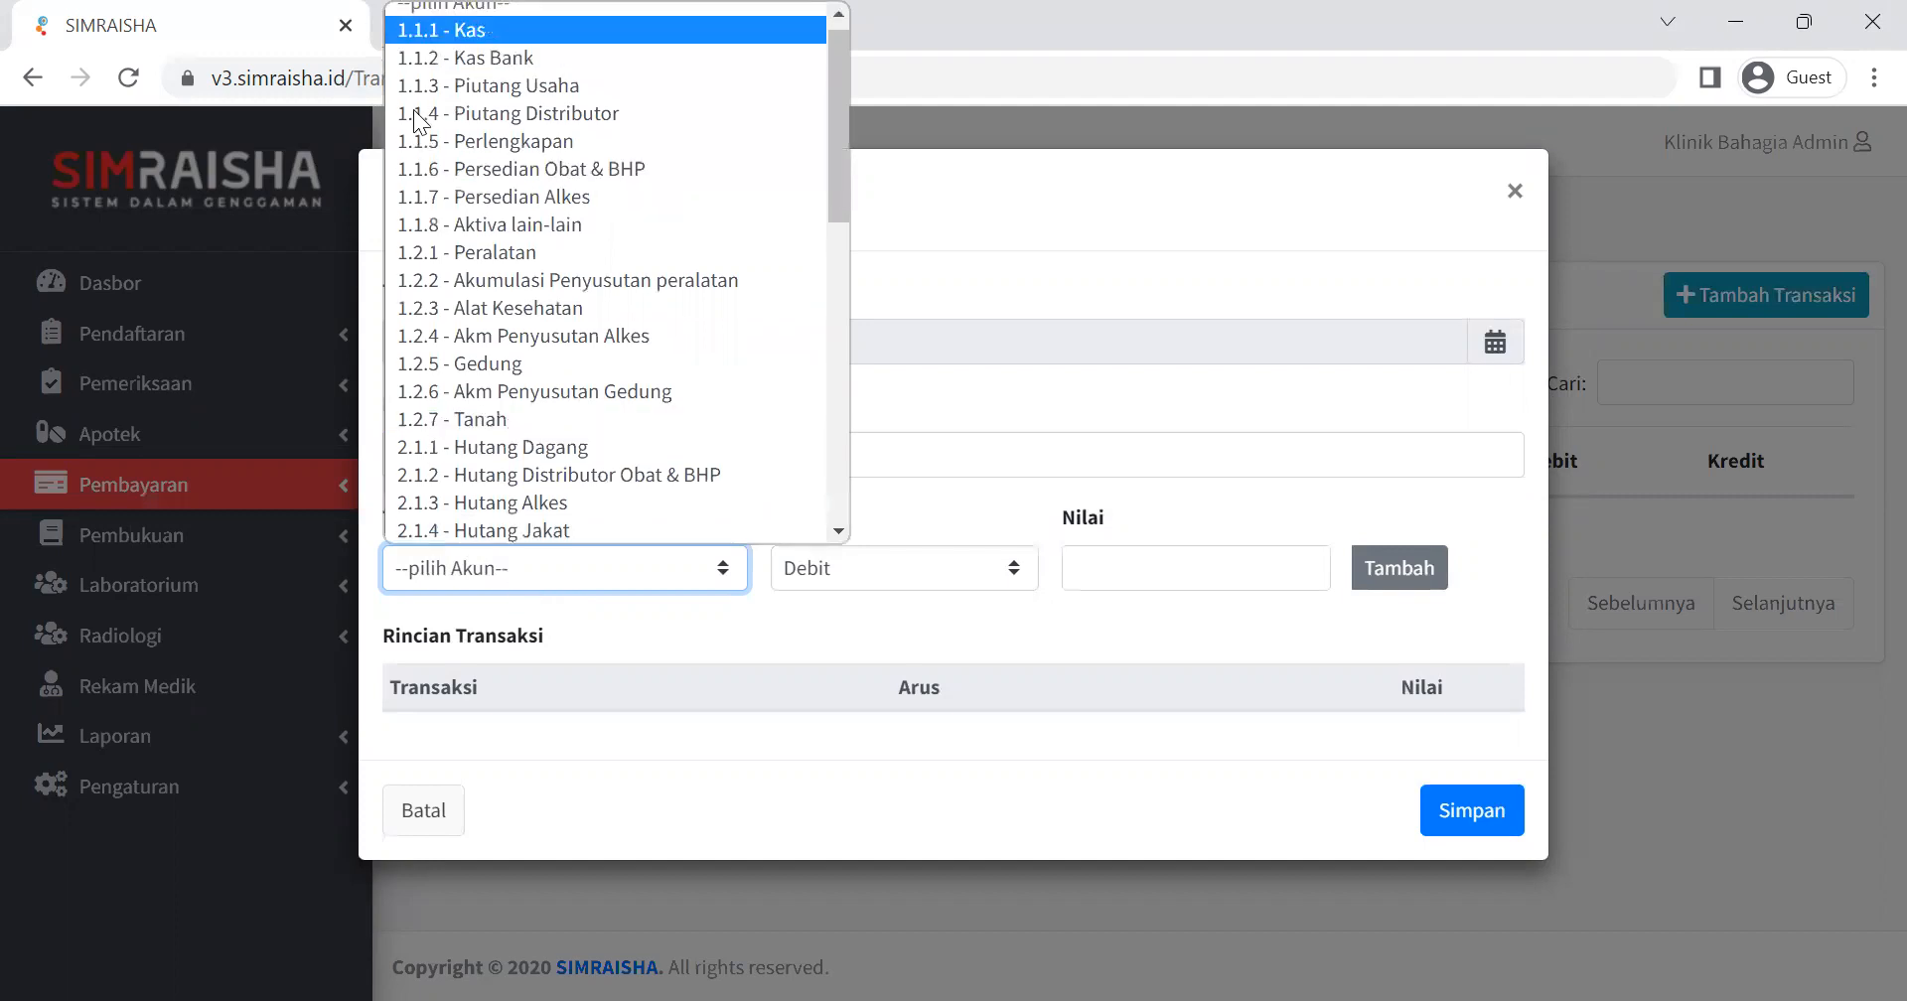
pyautogui.click(470, 41)
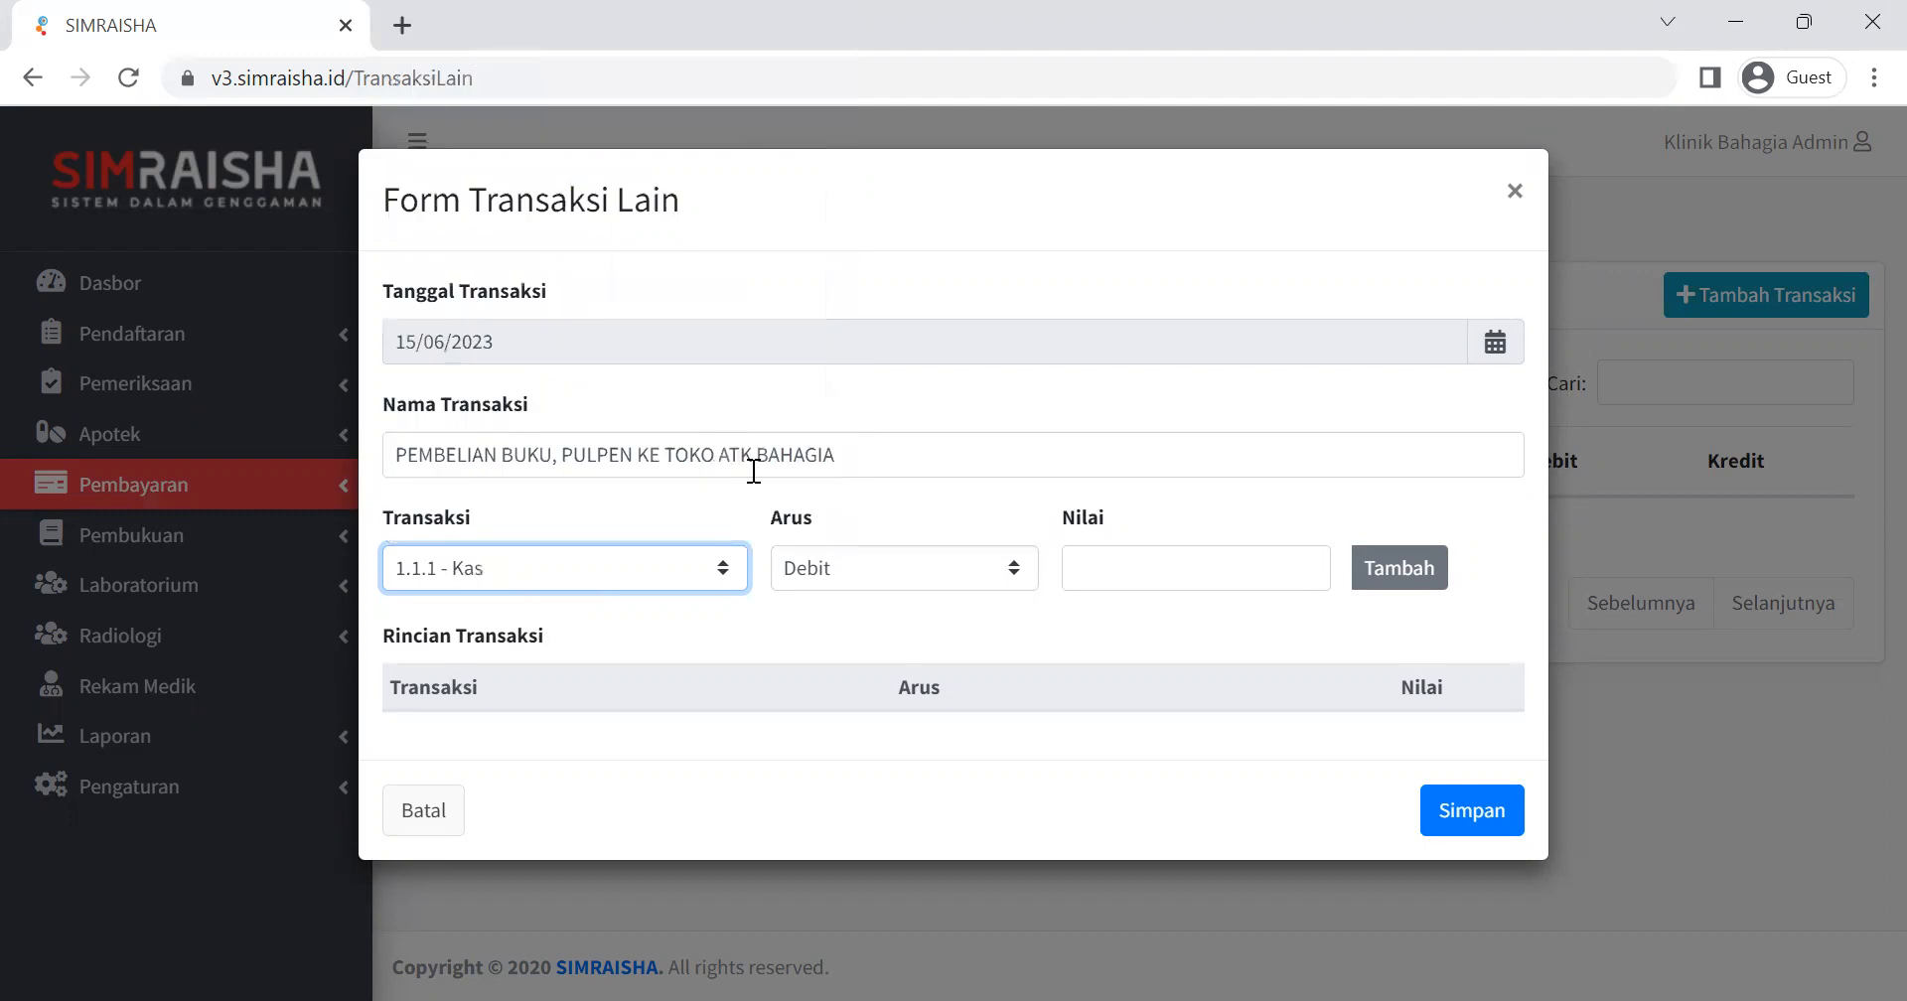
pyautogui.click(862, 572)
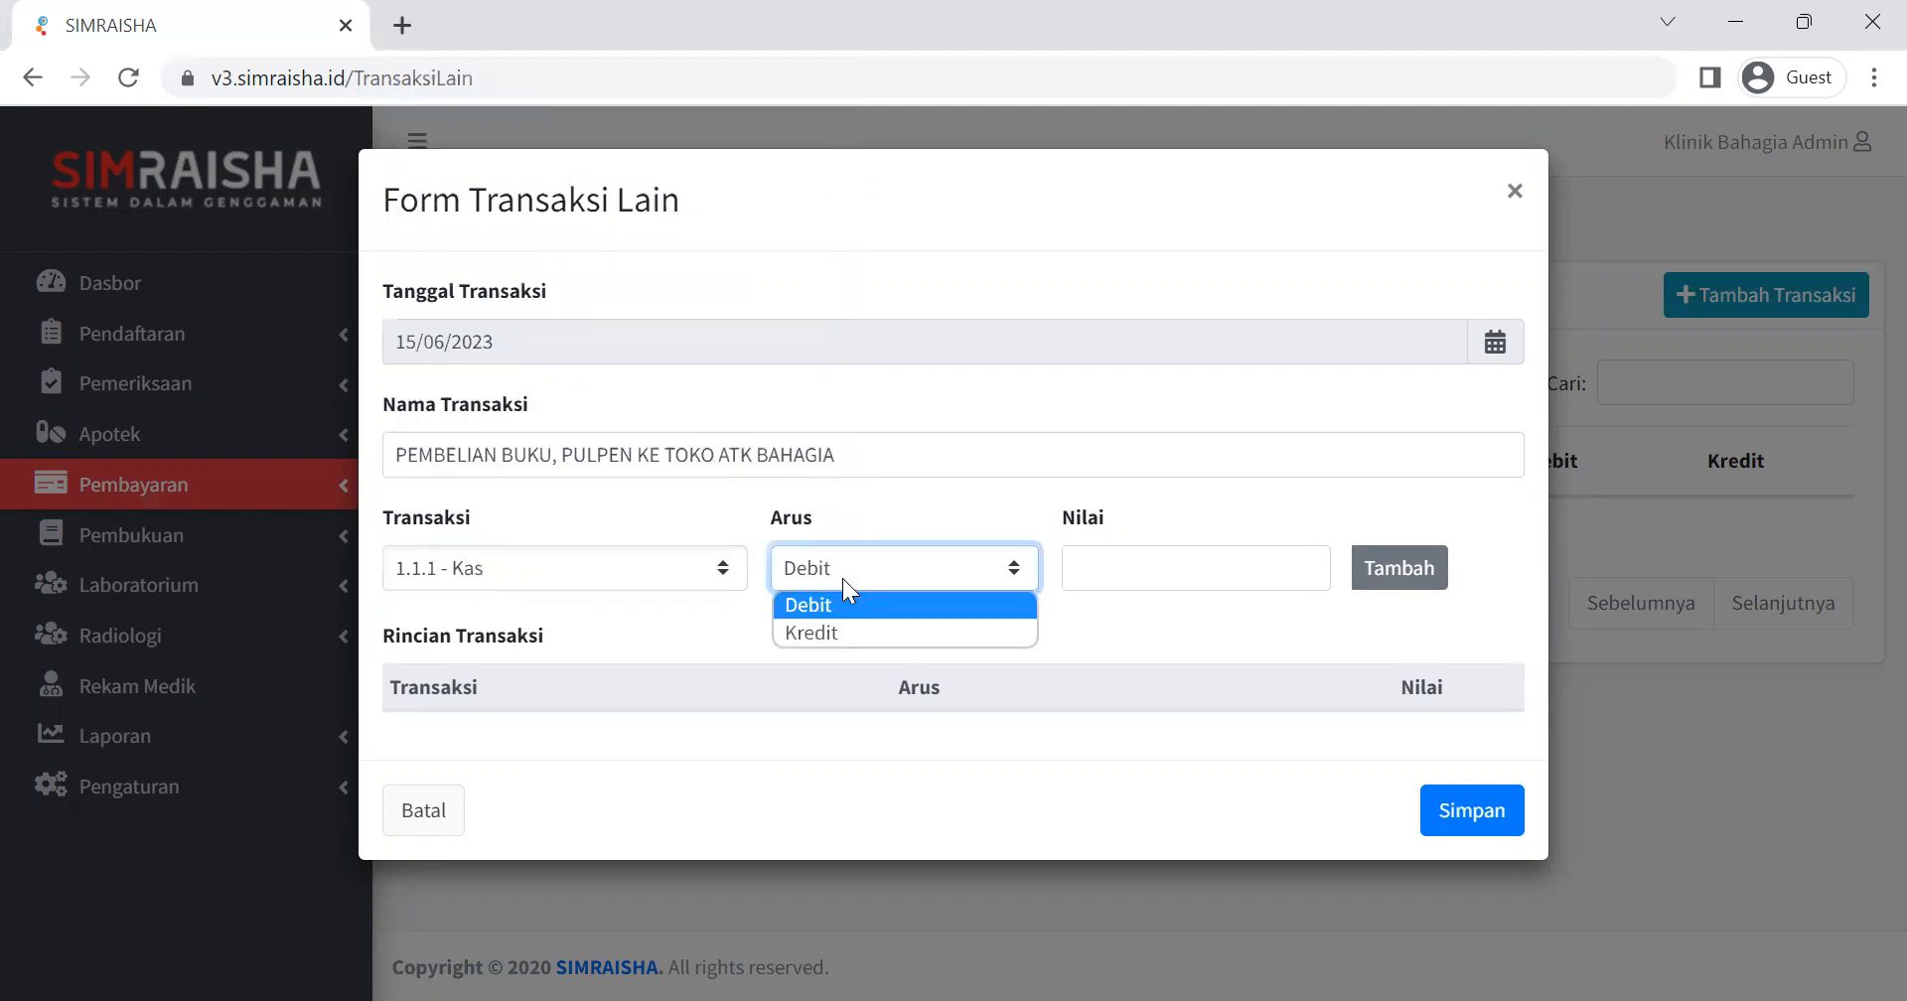
pyautogui.click(828, 631)
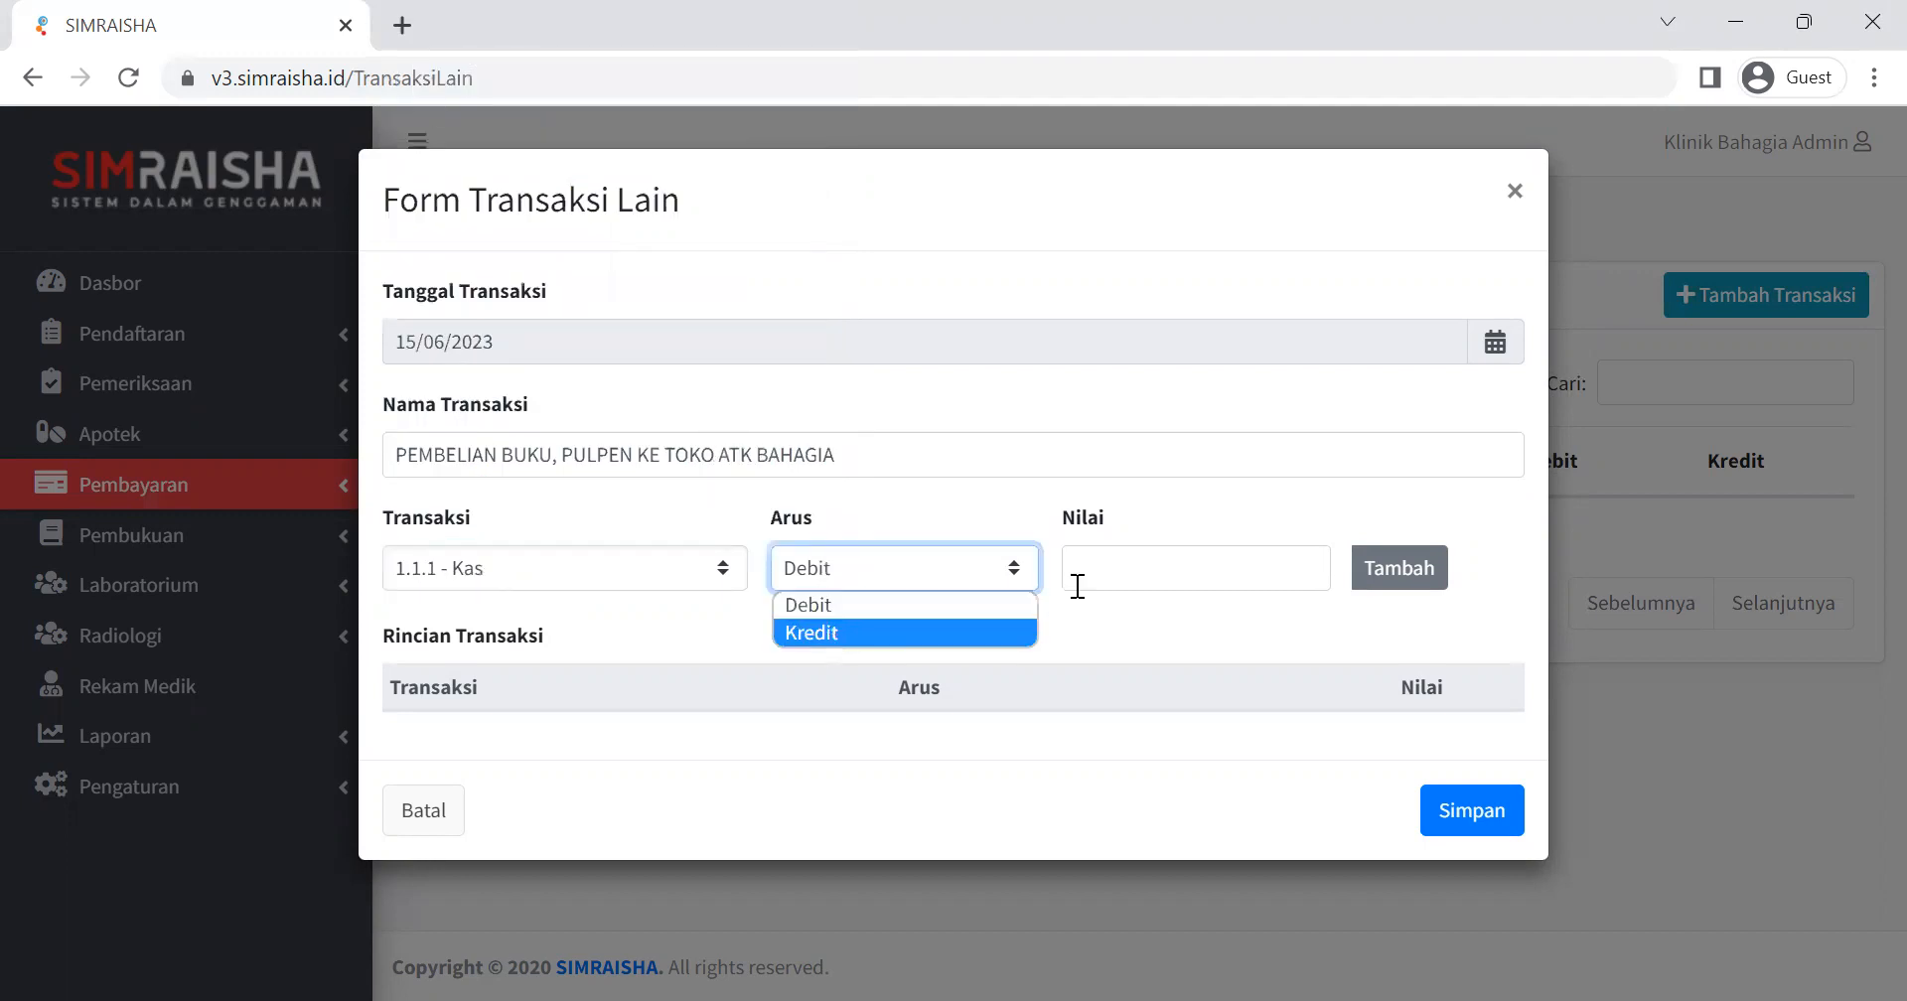
pyautogui.click(1175, 566)
pyautogui.write('758000')
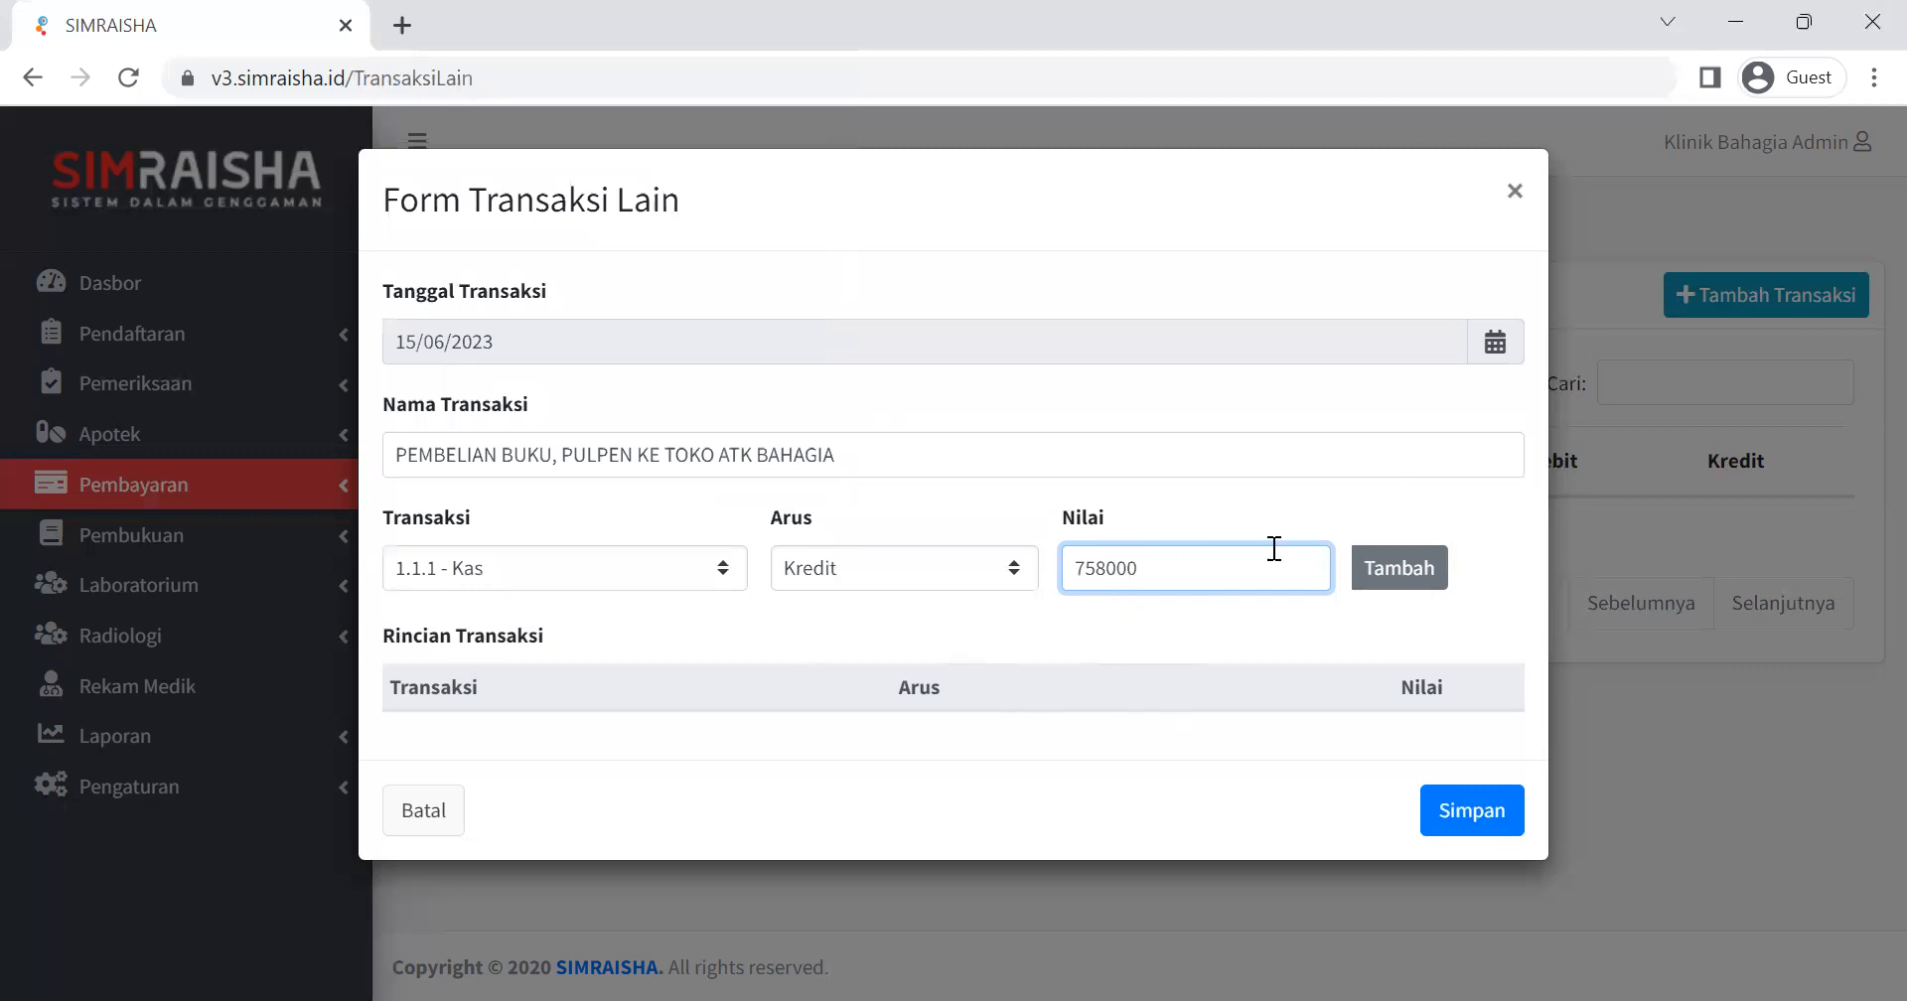
pyautogui.click(1415, 566)
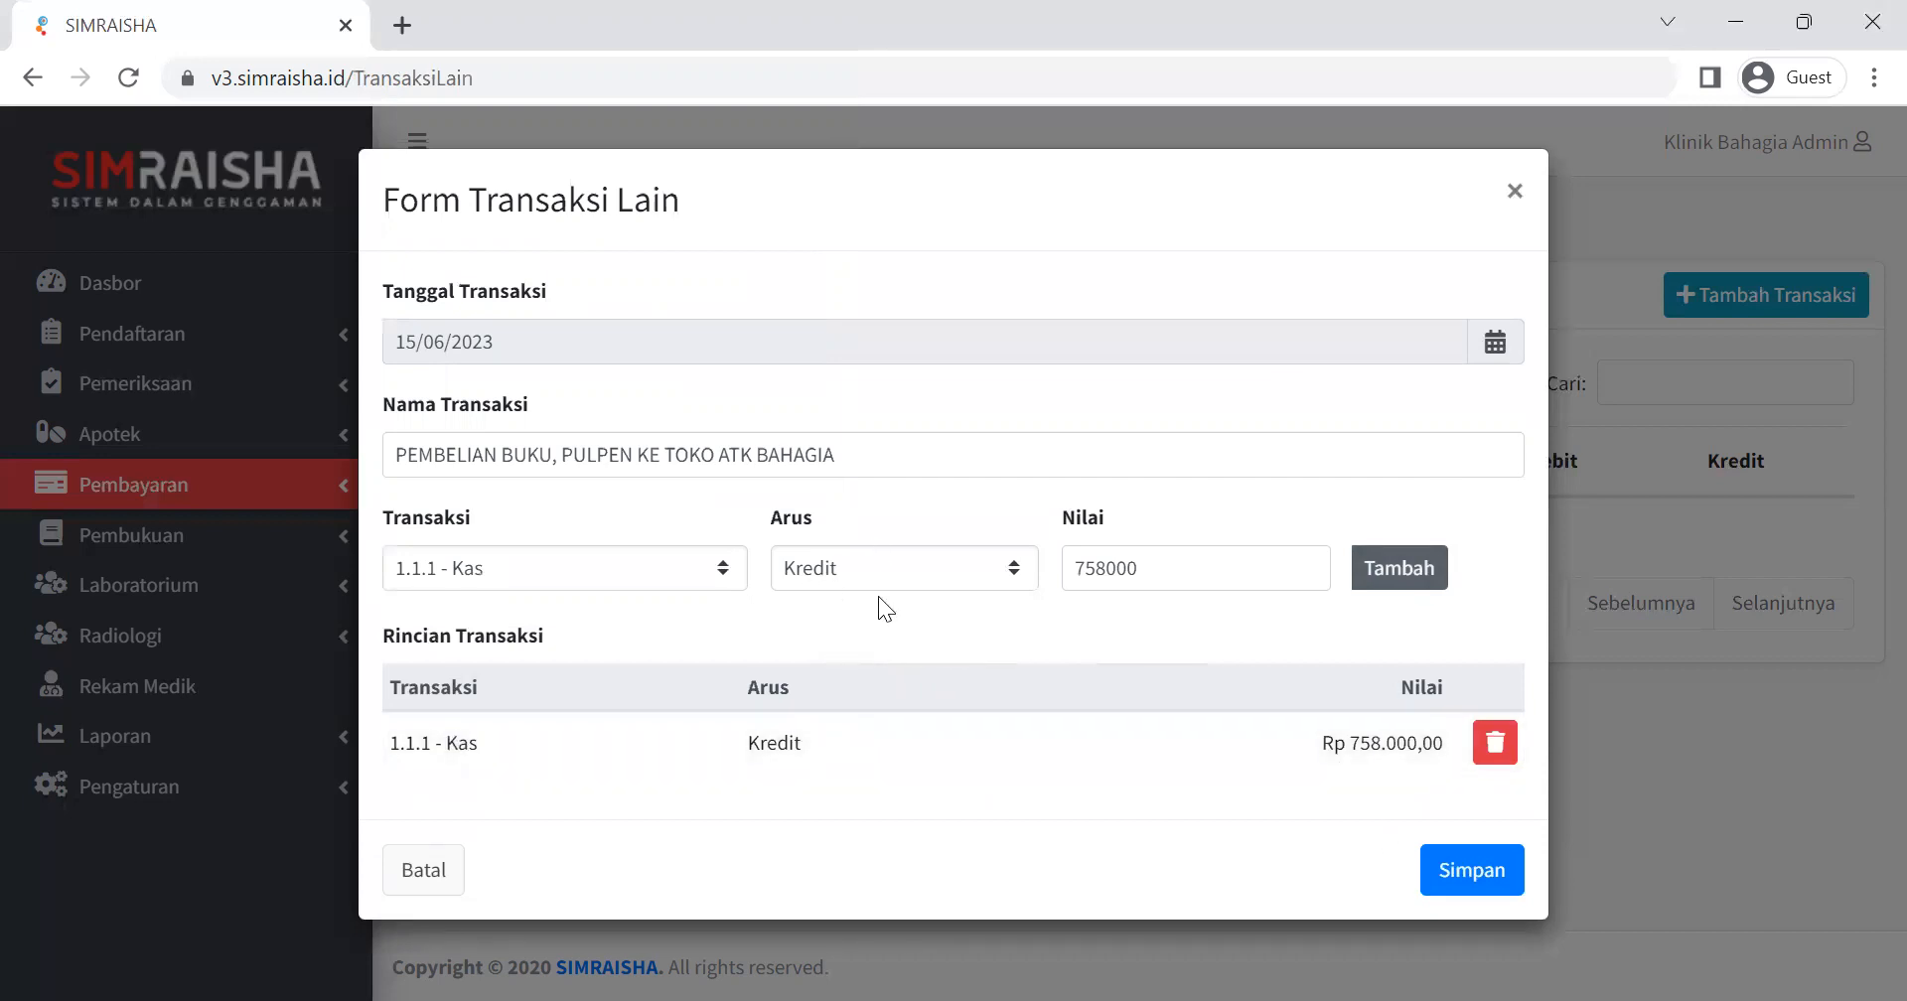
# Add a Debit line of 758000 for account 5.2.4 - Biaya ATK and save the transaction.
pyautogui.click(830, 566)
pyautogui.click(813, 604)
pyautogui.click(729, 567)
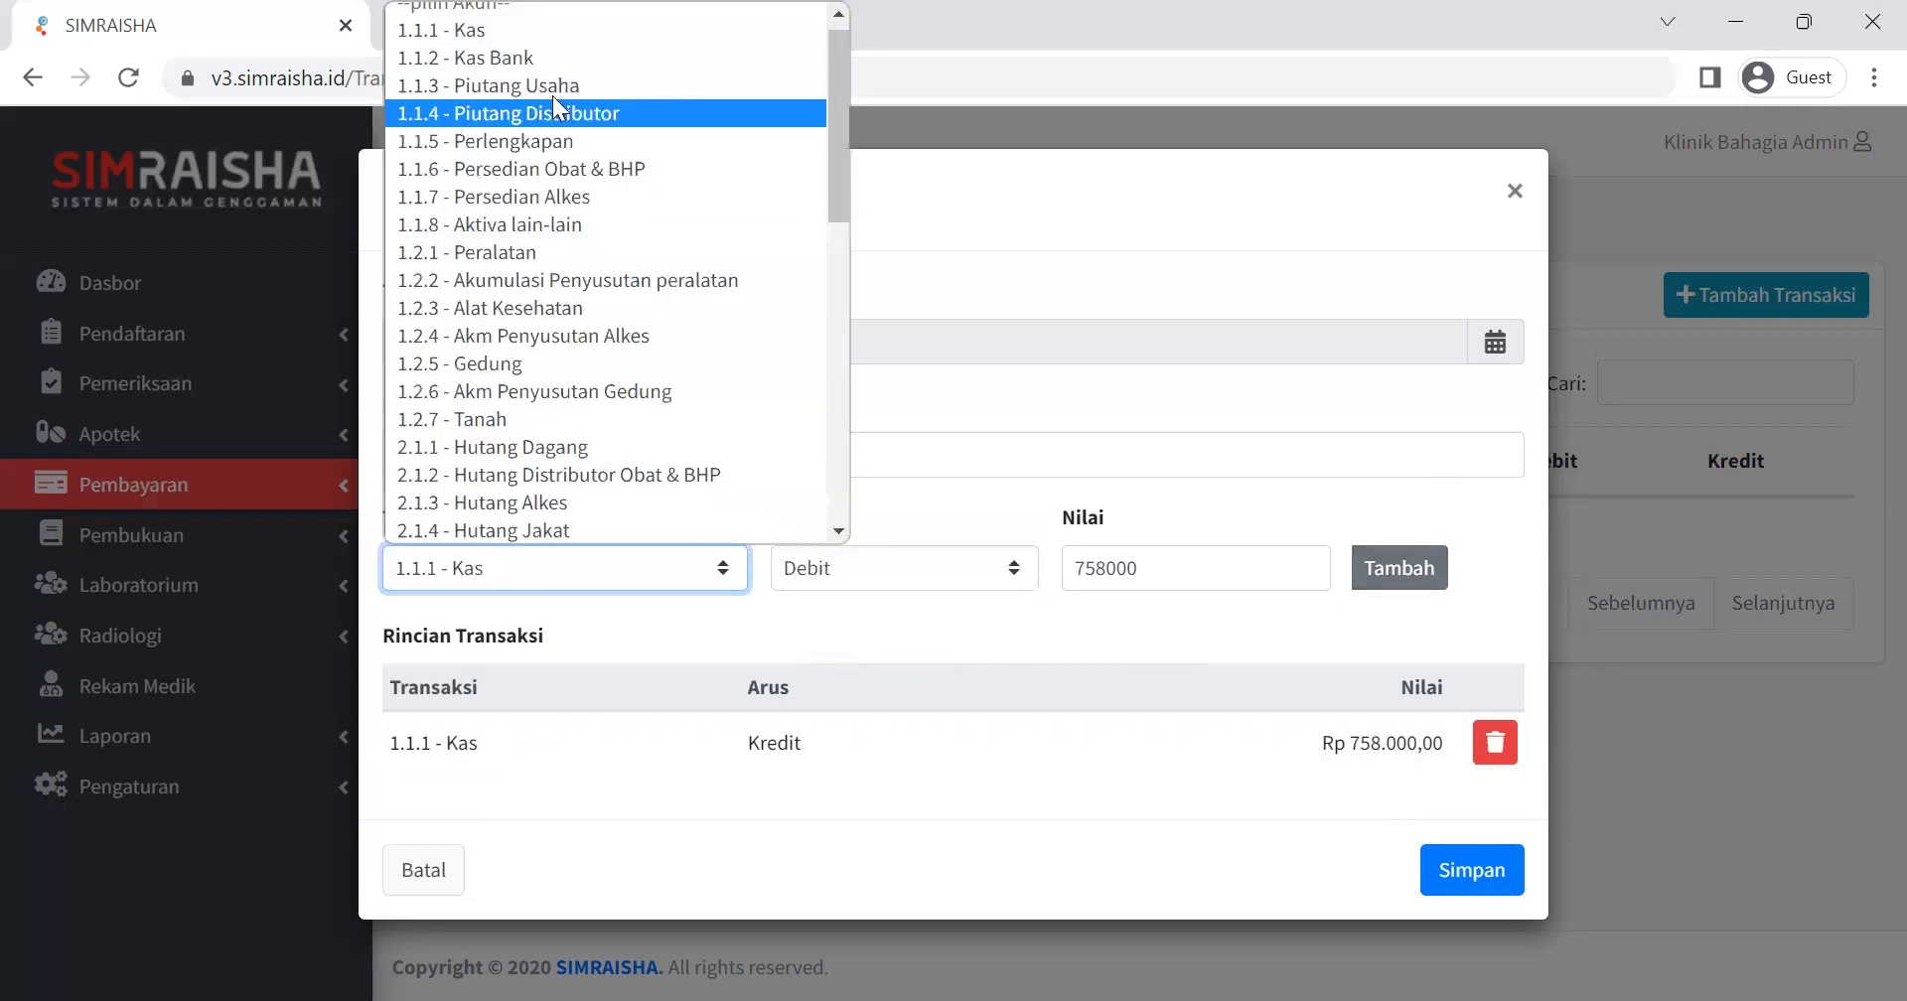
pyautogui.scroll(-3, 549, 229)
pyautogui.scroll(-5, 540, 310)
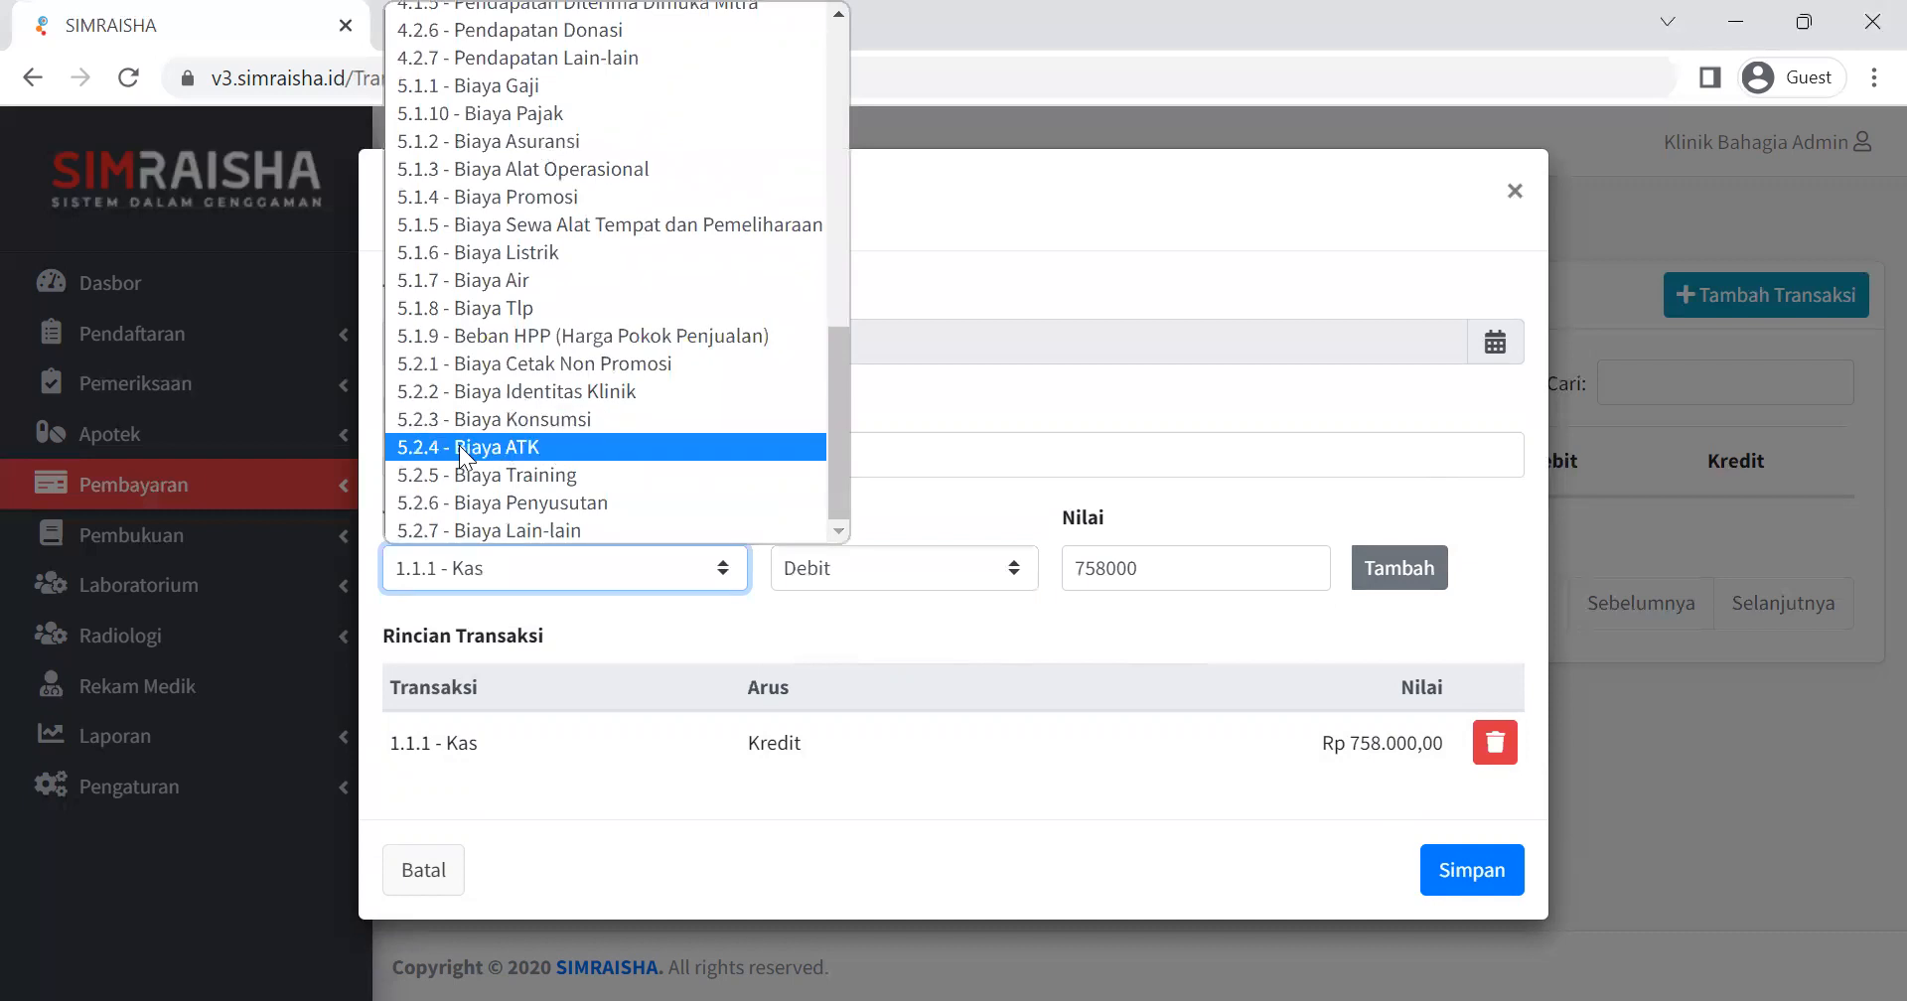
pyautogui.click(459, 445)
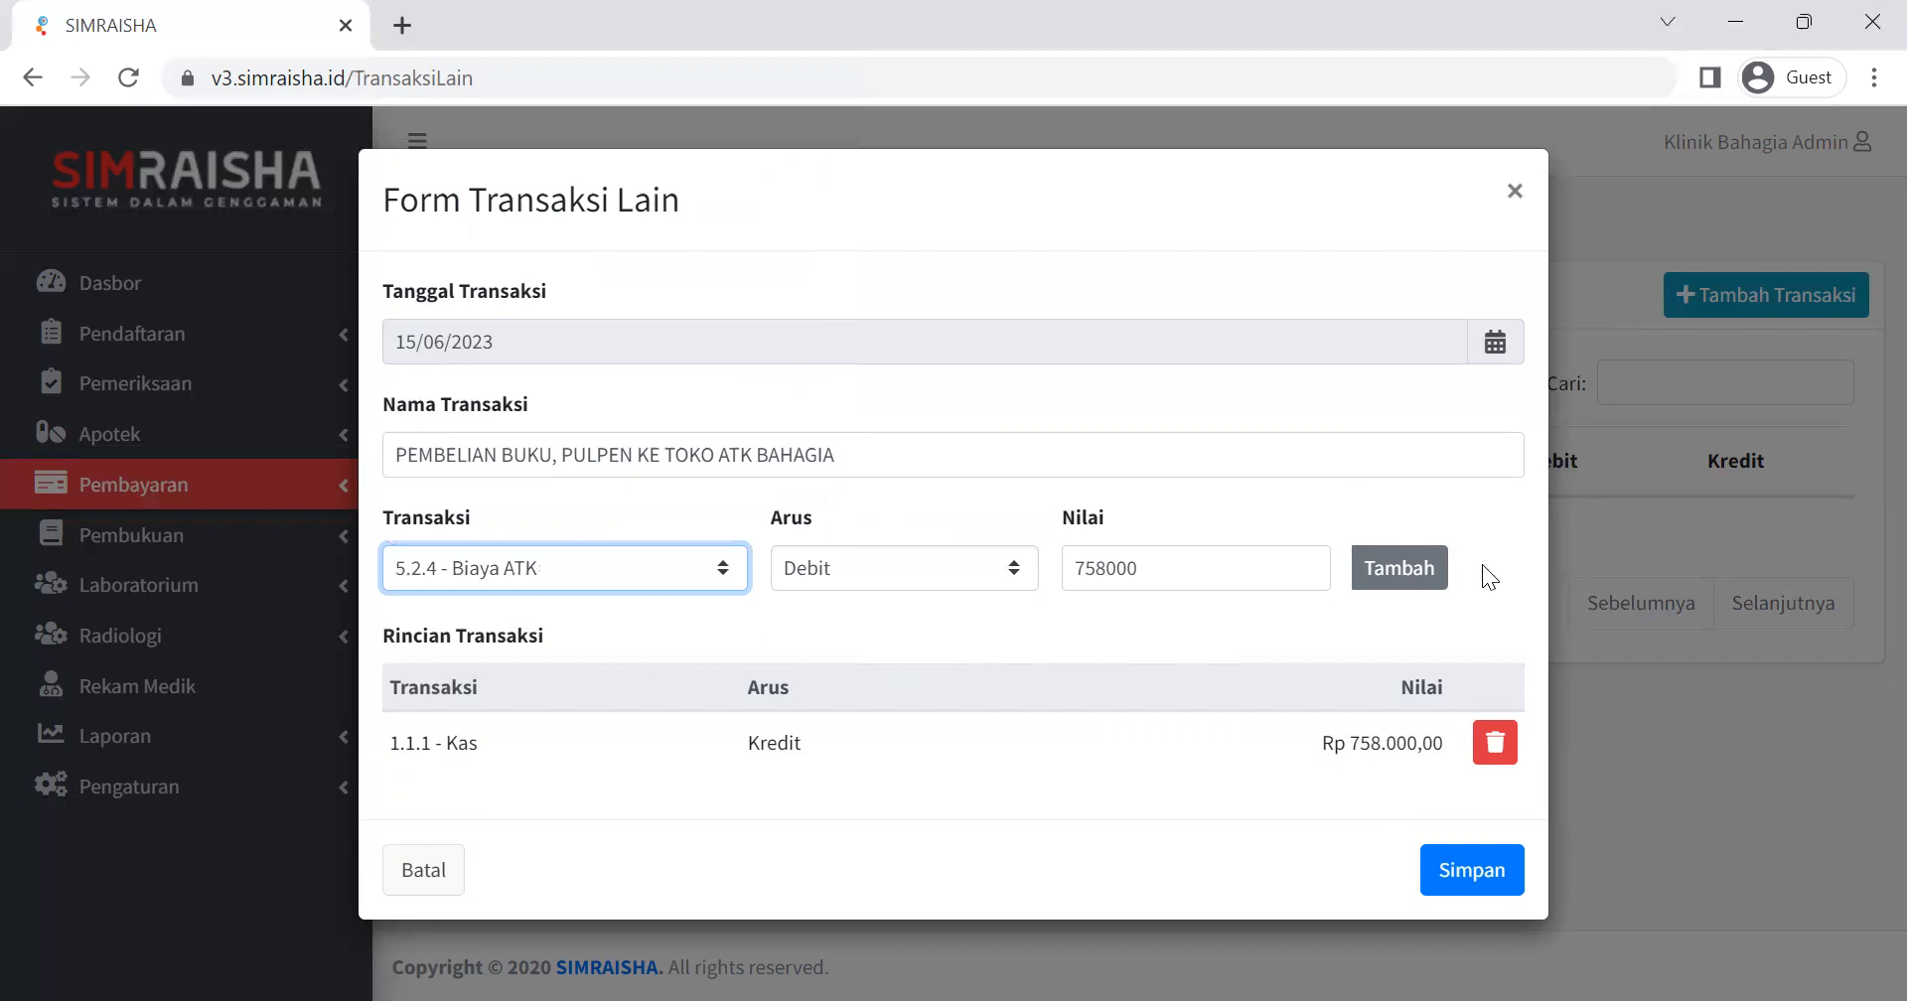
pyautogui.click(1420, 566)
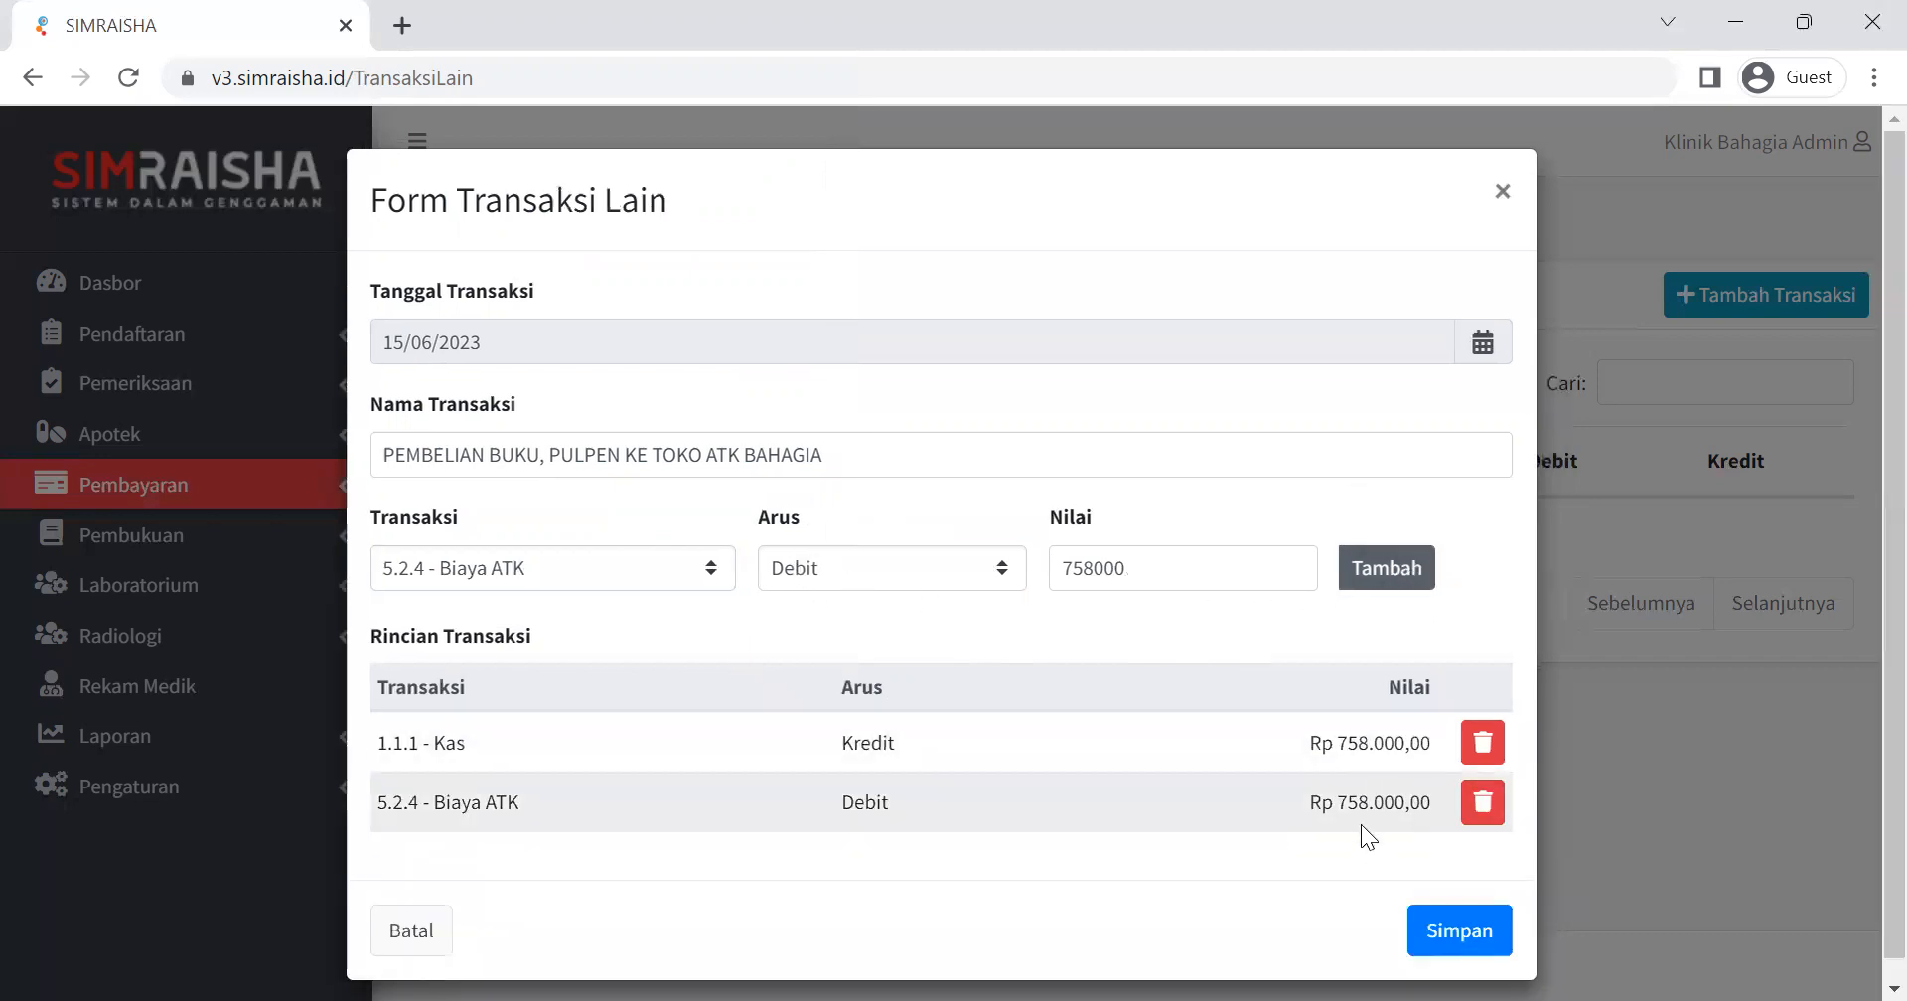
pyautogui.click(1445, 944)
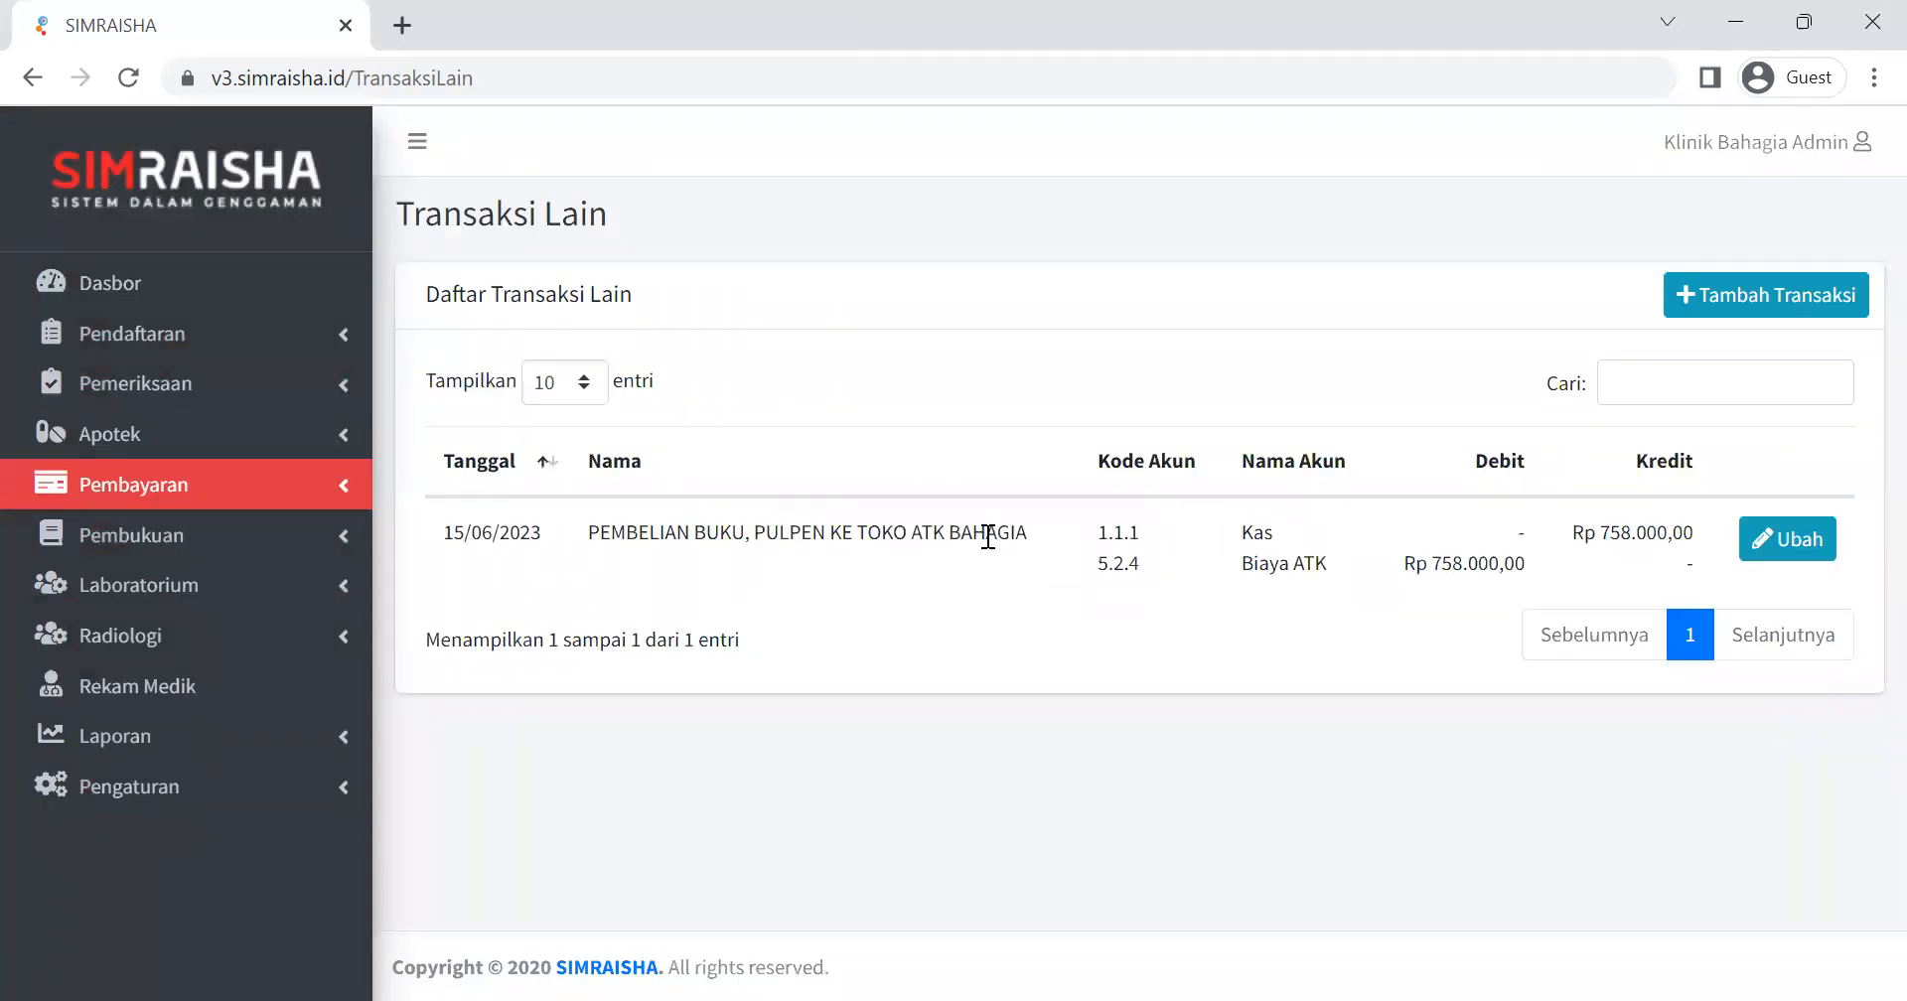
# Start another transaction and name it "BIAYA SERVICE AC KE TEKNISI BAHAGIA".
pyautogui.click(1736, 288)
pyautogui.click(485, 455)
pyautogui.write('P')
pyautogui.press('BackSpace')
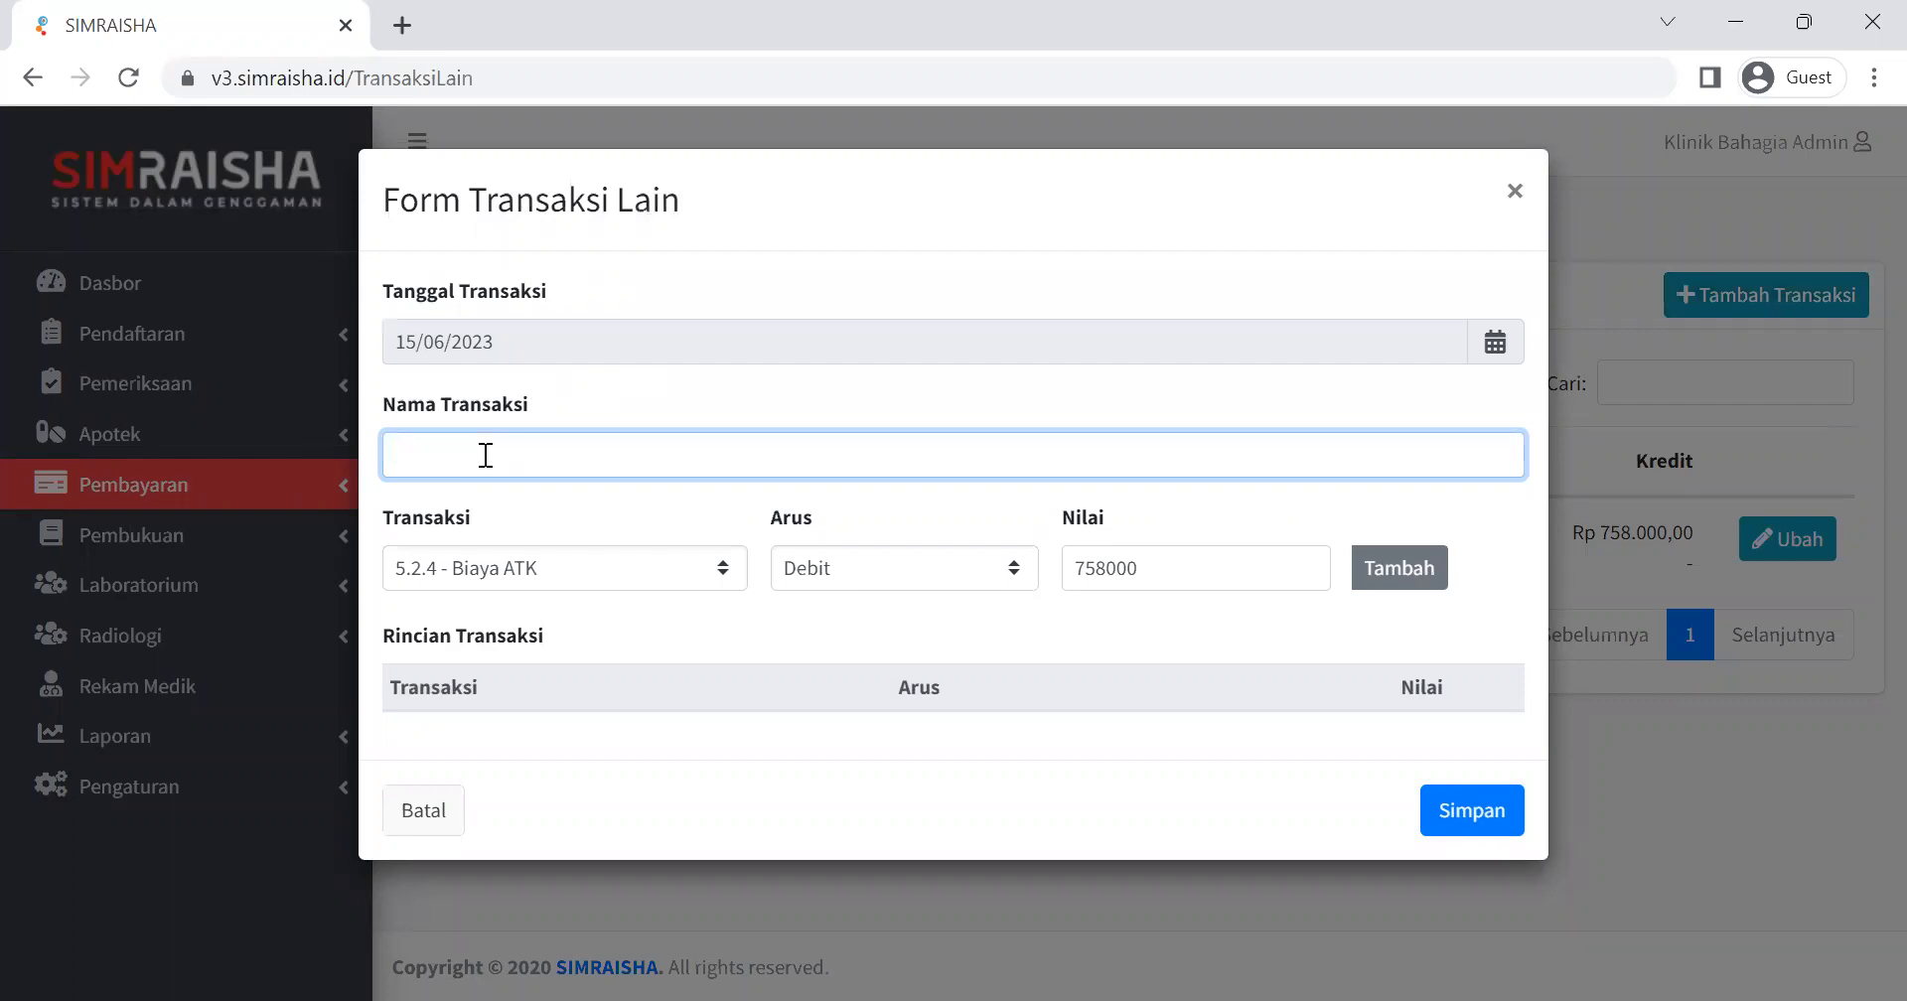
pyautogui.write('BIAYA SERVICE AC KE TEKNISI ')
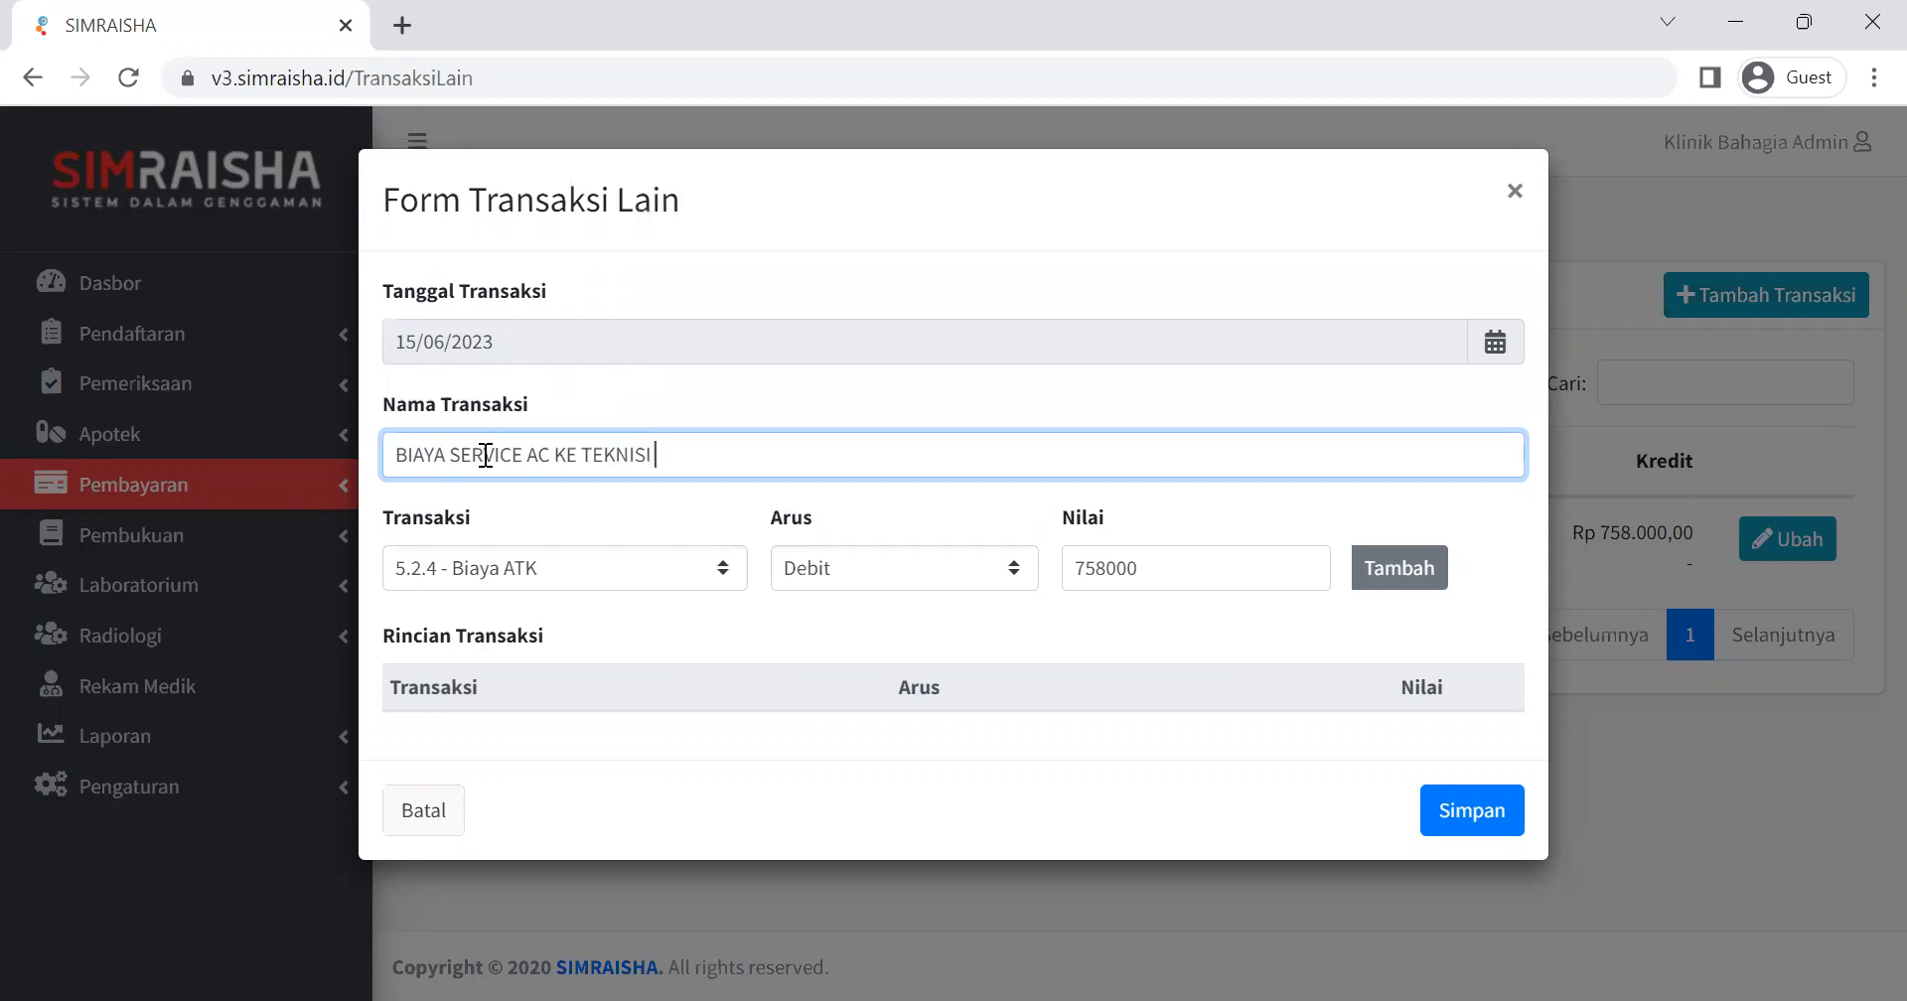
pyautogui.write('BAHAGIA')
# Add a Kredit line of 150000 for account 1.1.2 - Kas Bank to the transaction details.
pyautogui.click(653, 566)
pyautogui.scroll(8, 600, 234)
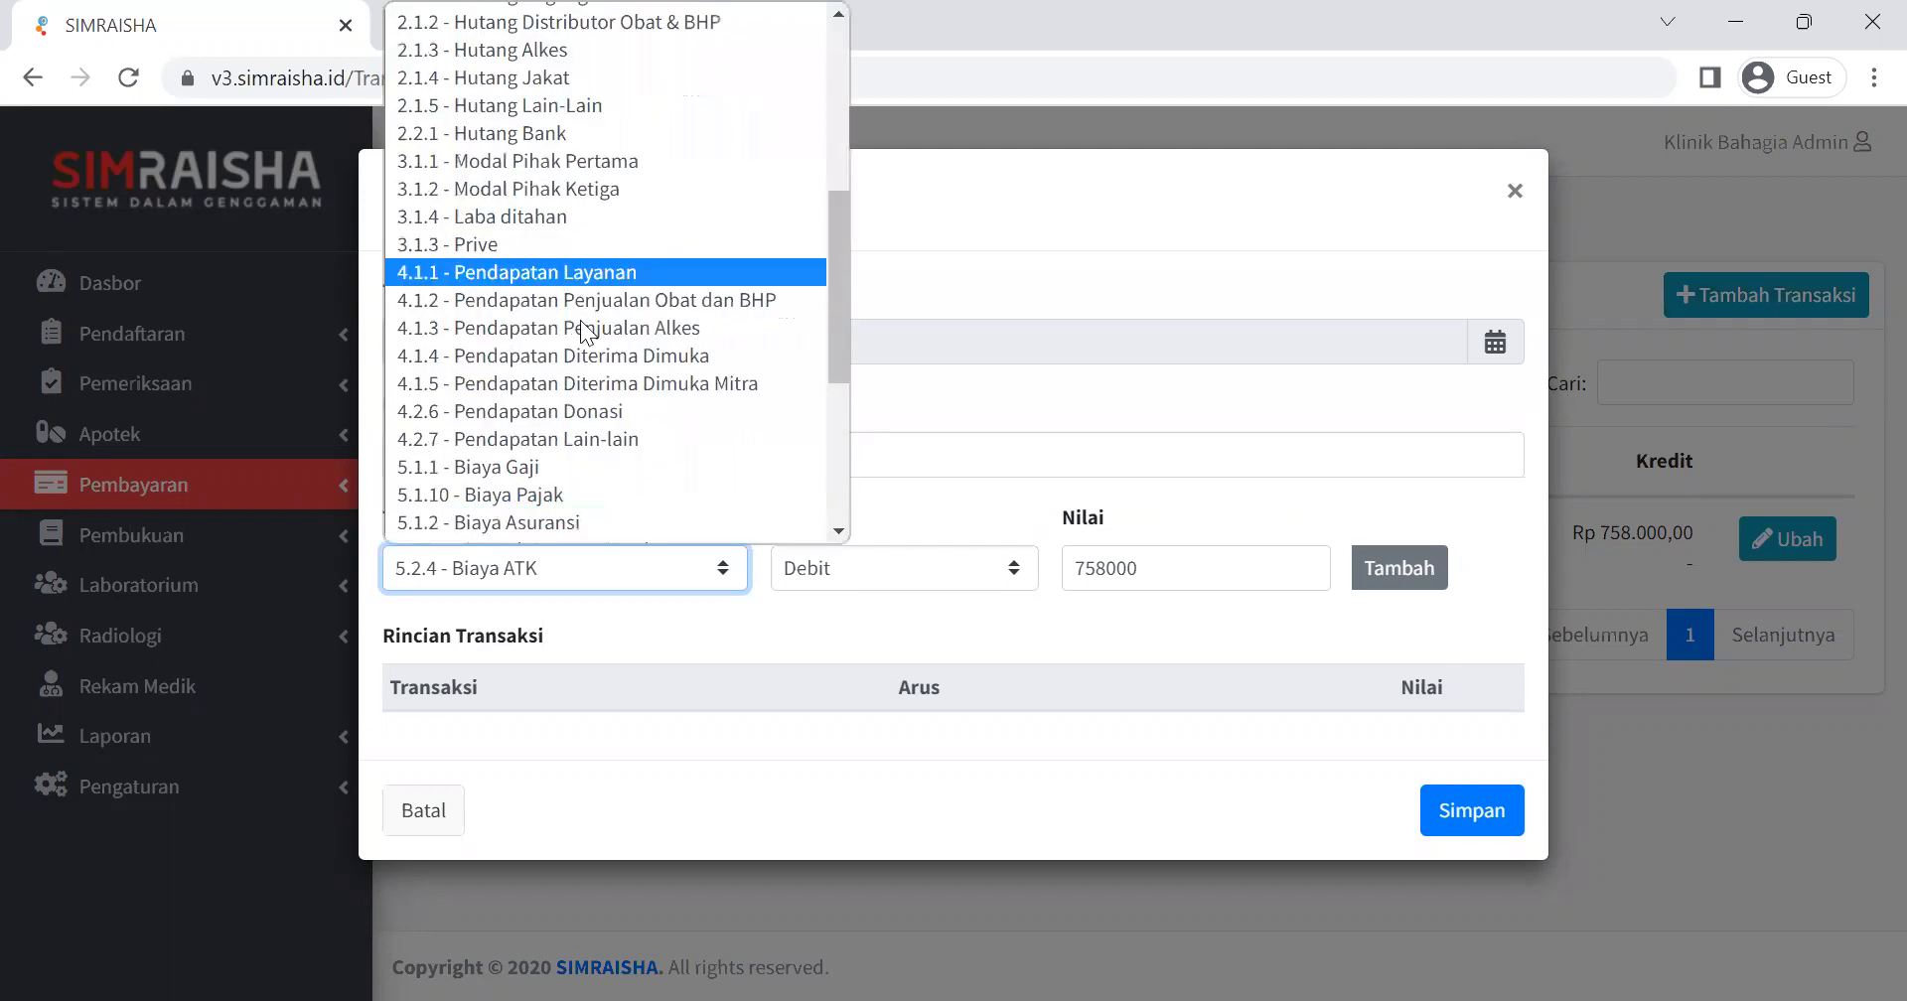
pyautogui.click(488, 70)
pyautogui.click(864, 568)
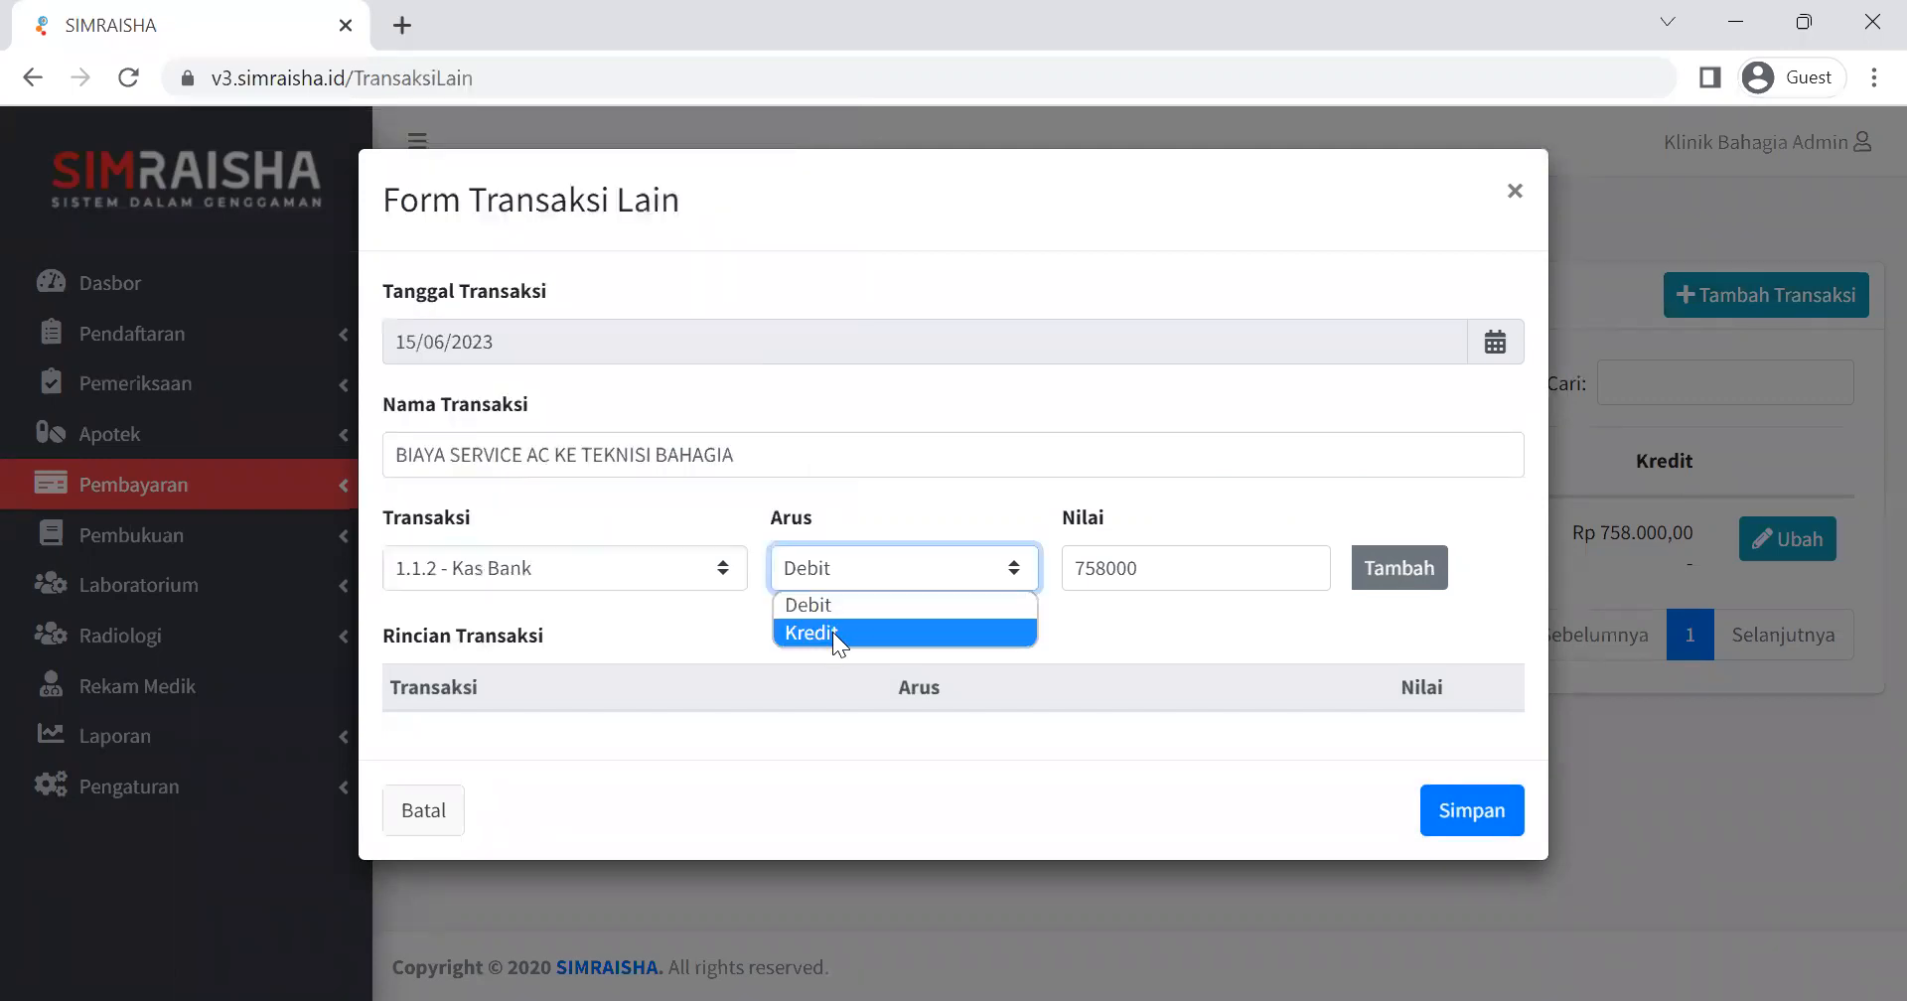
pyautogui.press('Tab')
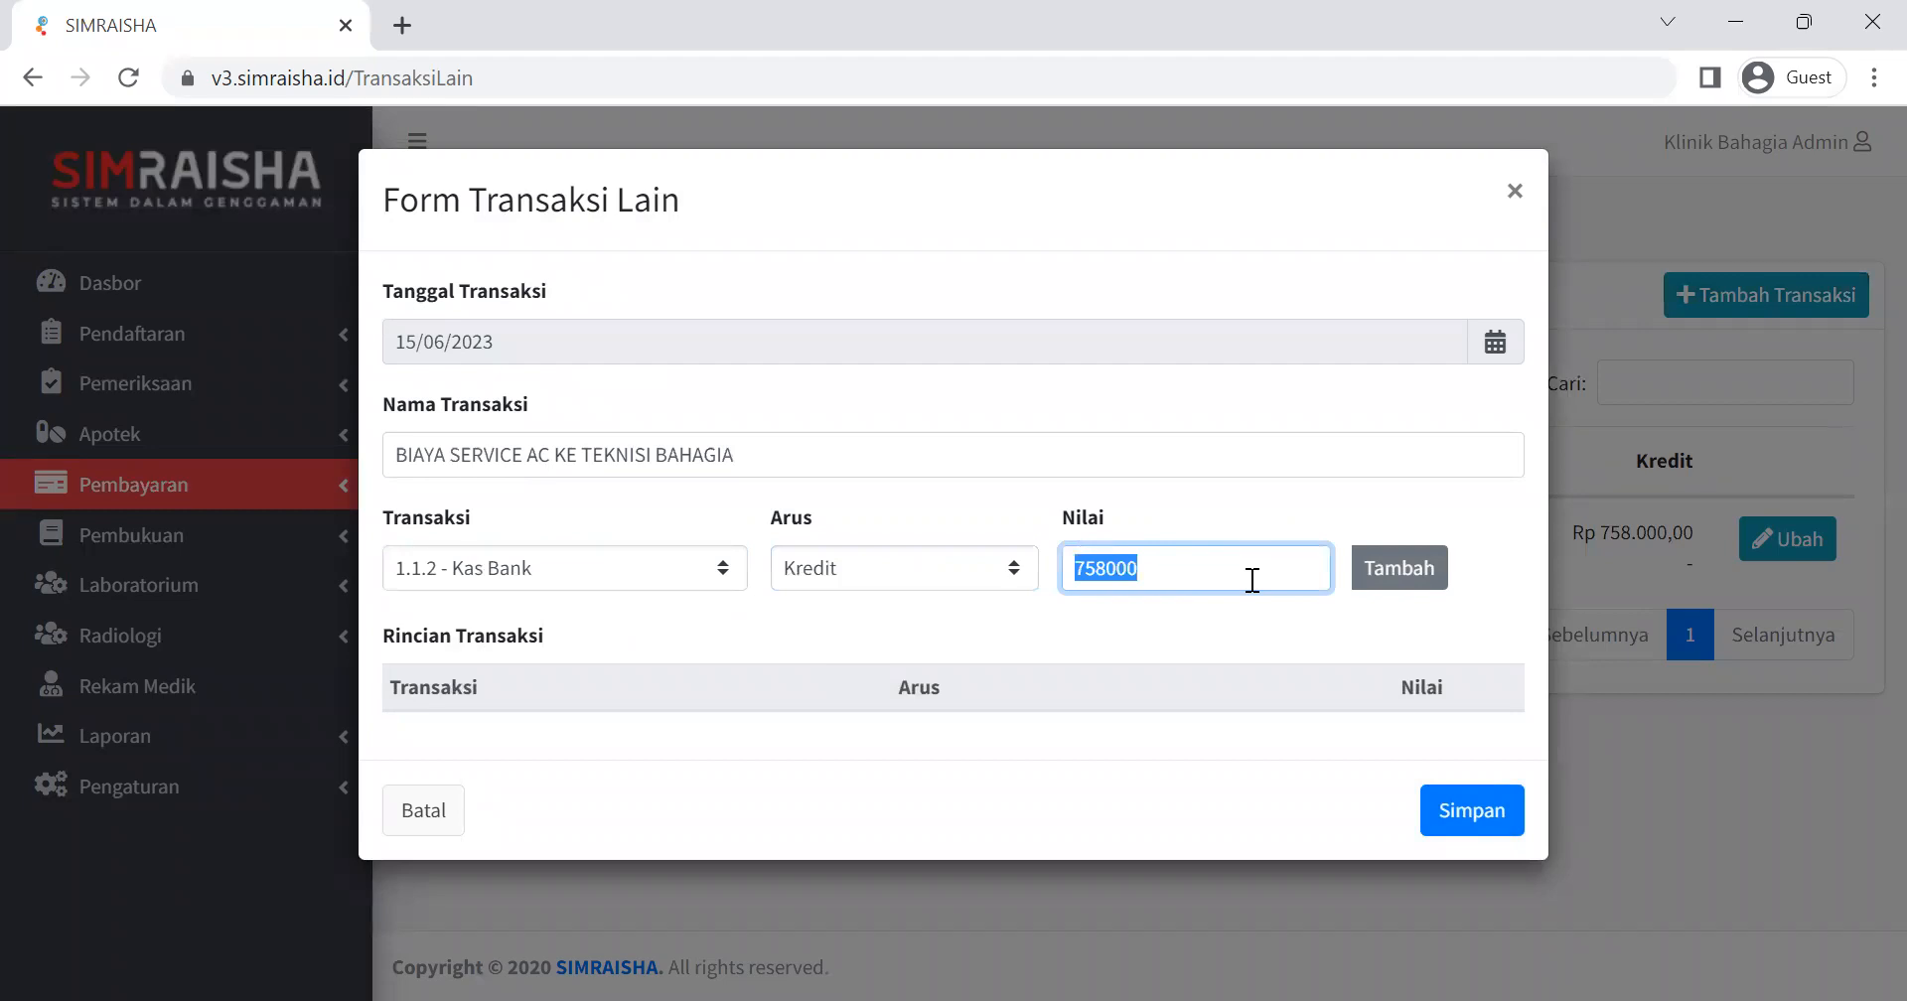
pyautogui.write('150000')
pyautogui.click(1388, 568)
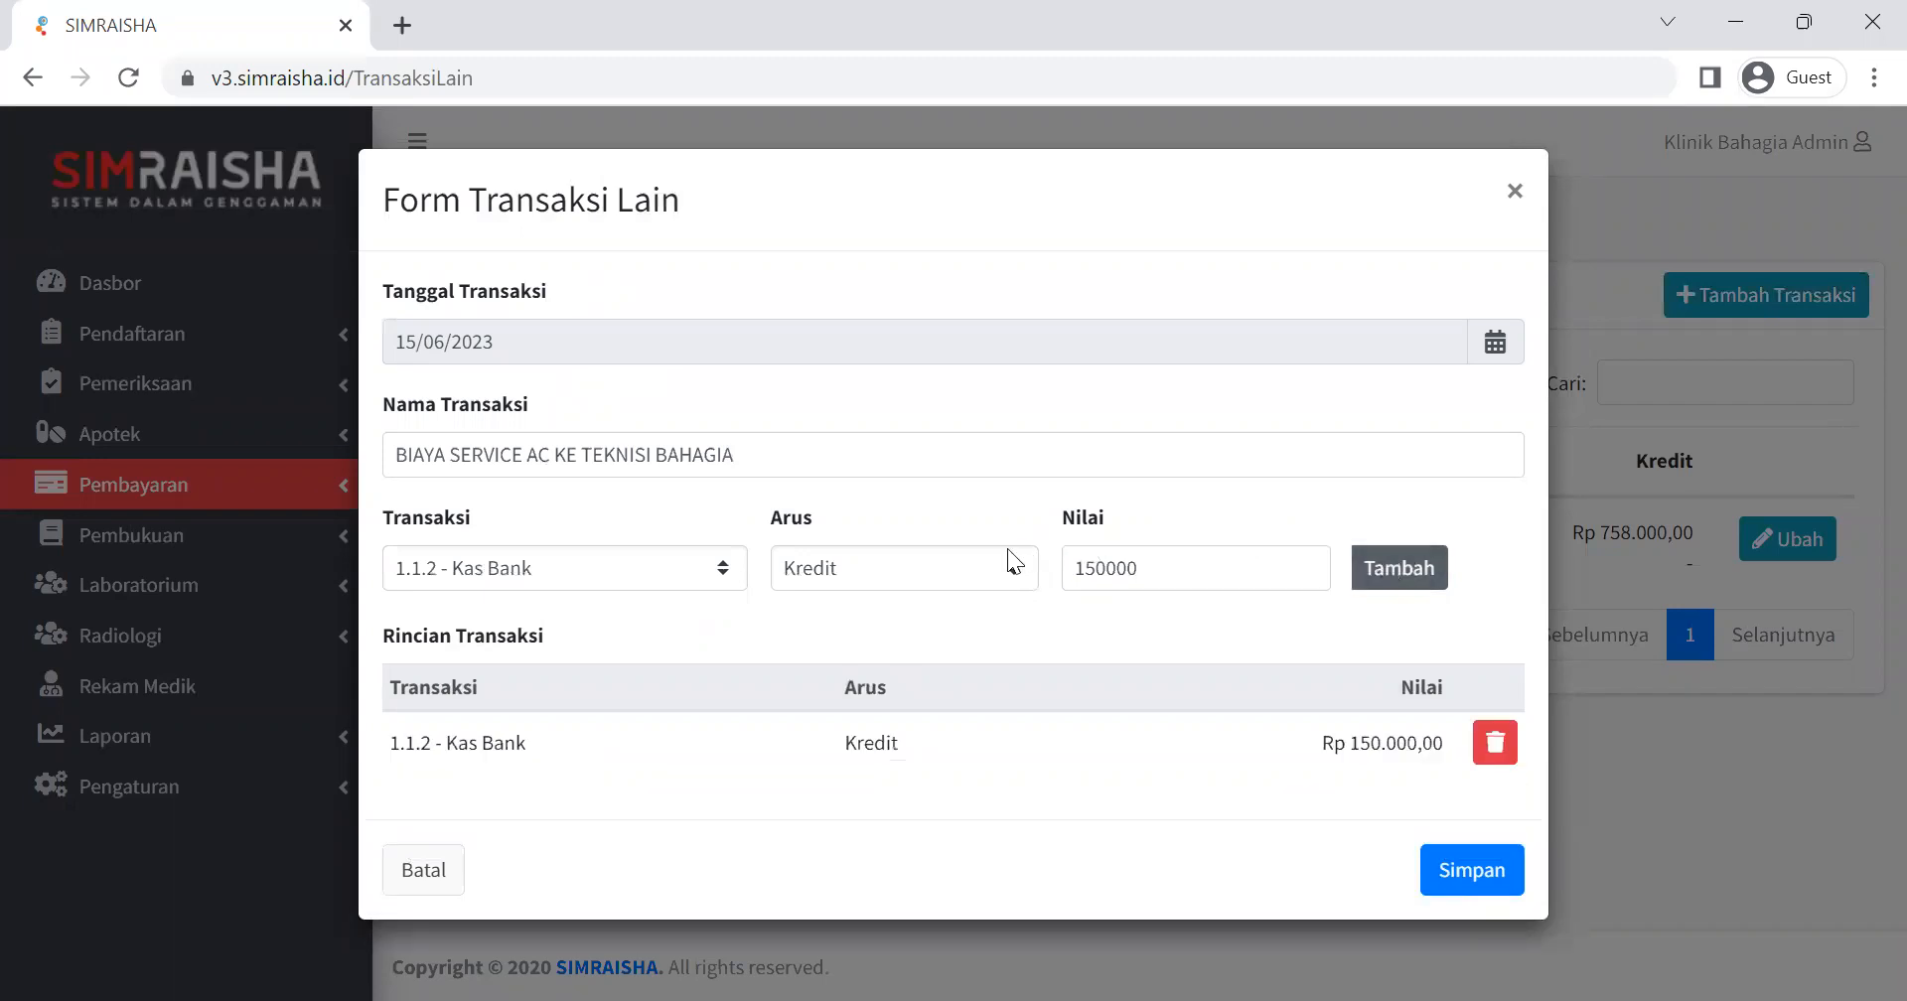
# Set the next entry's flow to Debit and its account to 5.2.7 - Biaya Lain-lain.
pyautogui.click(988, 574)
pyautogui.click(929, 602)
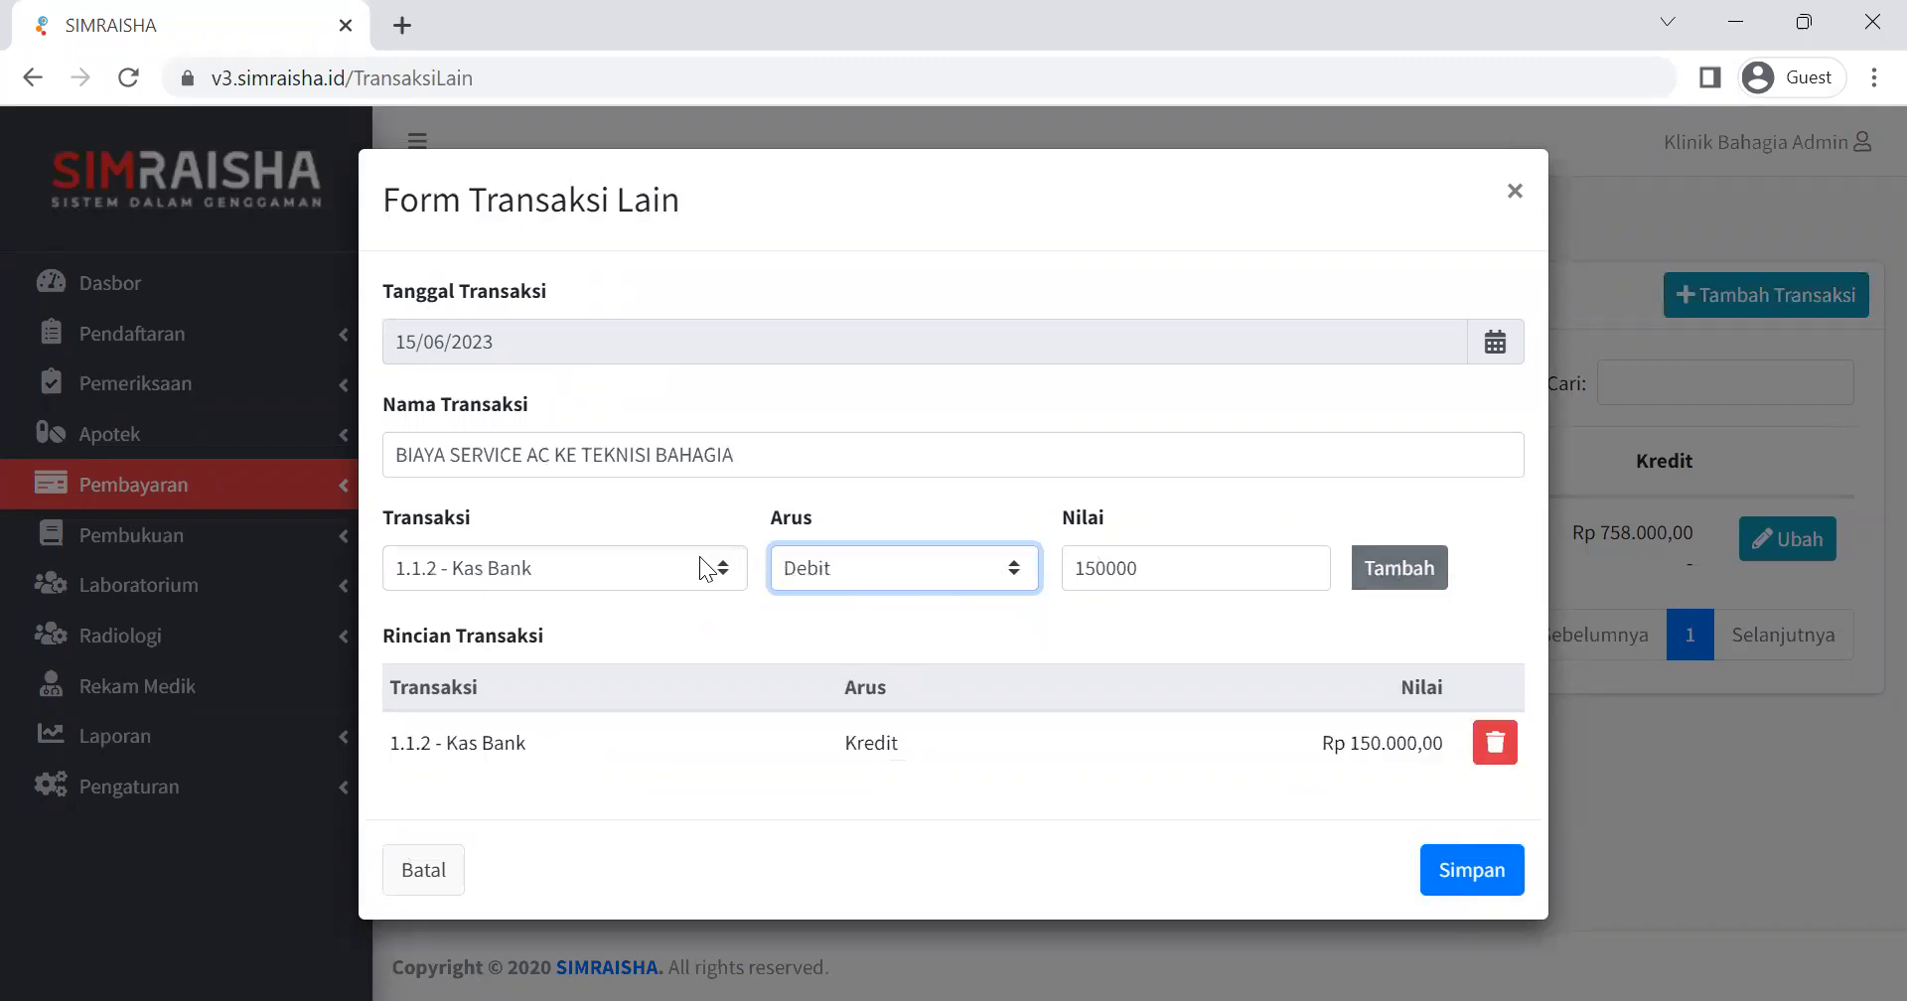
pyautogui.click(705, 569)
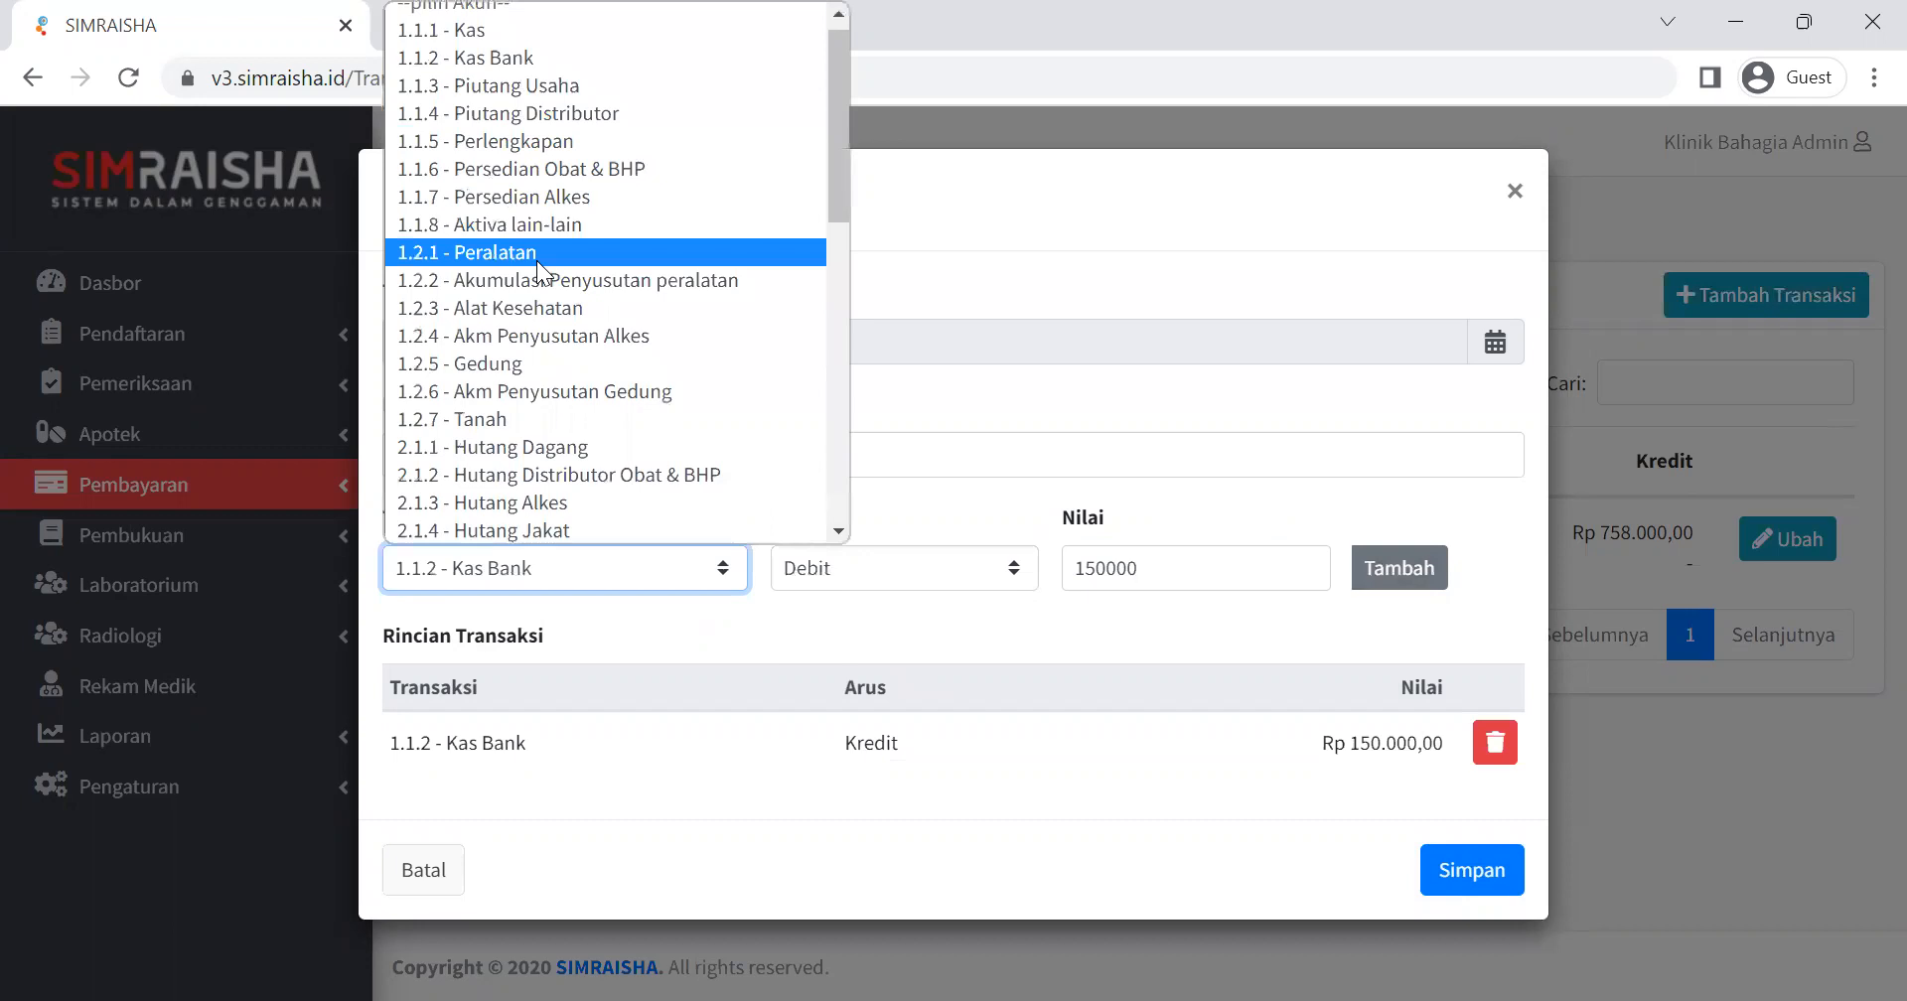
pyautogui.scroll(-3, 526, 297)
pyautogui.scroll(-3, 521, 349)
pyautogui.scroll(-3, 523, 407)
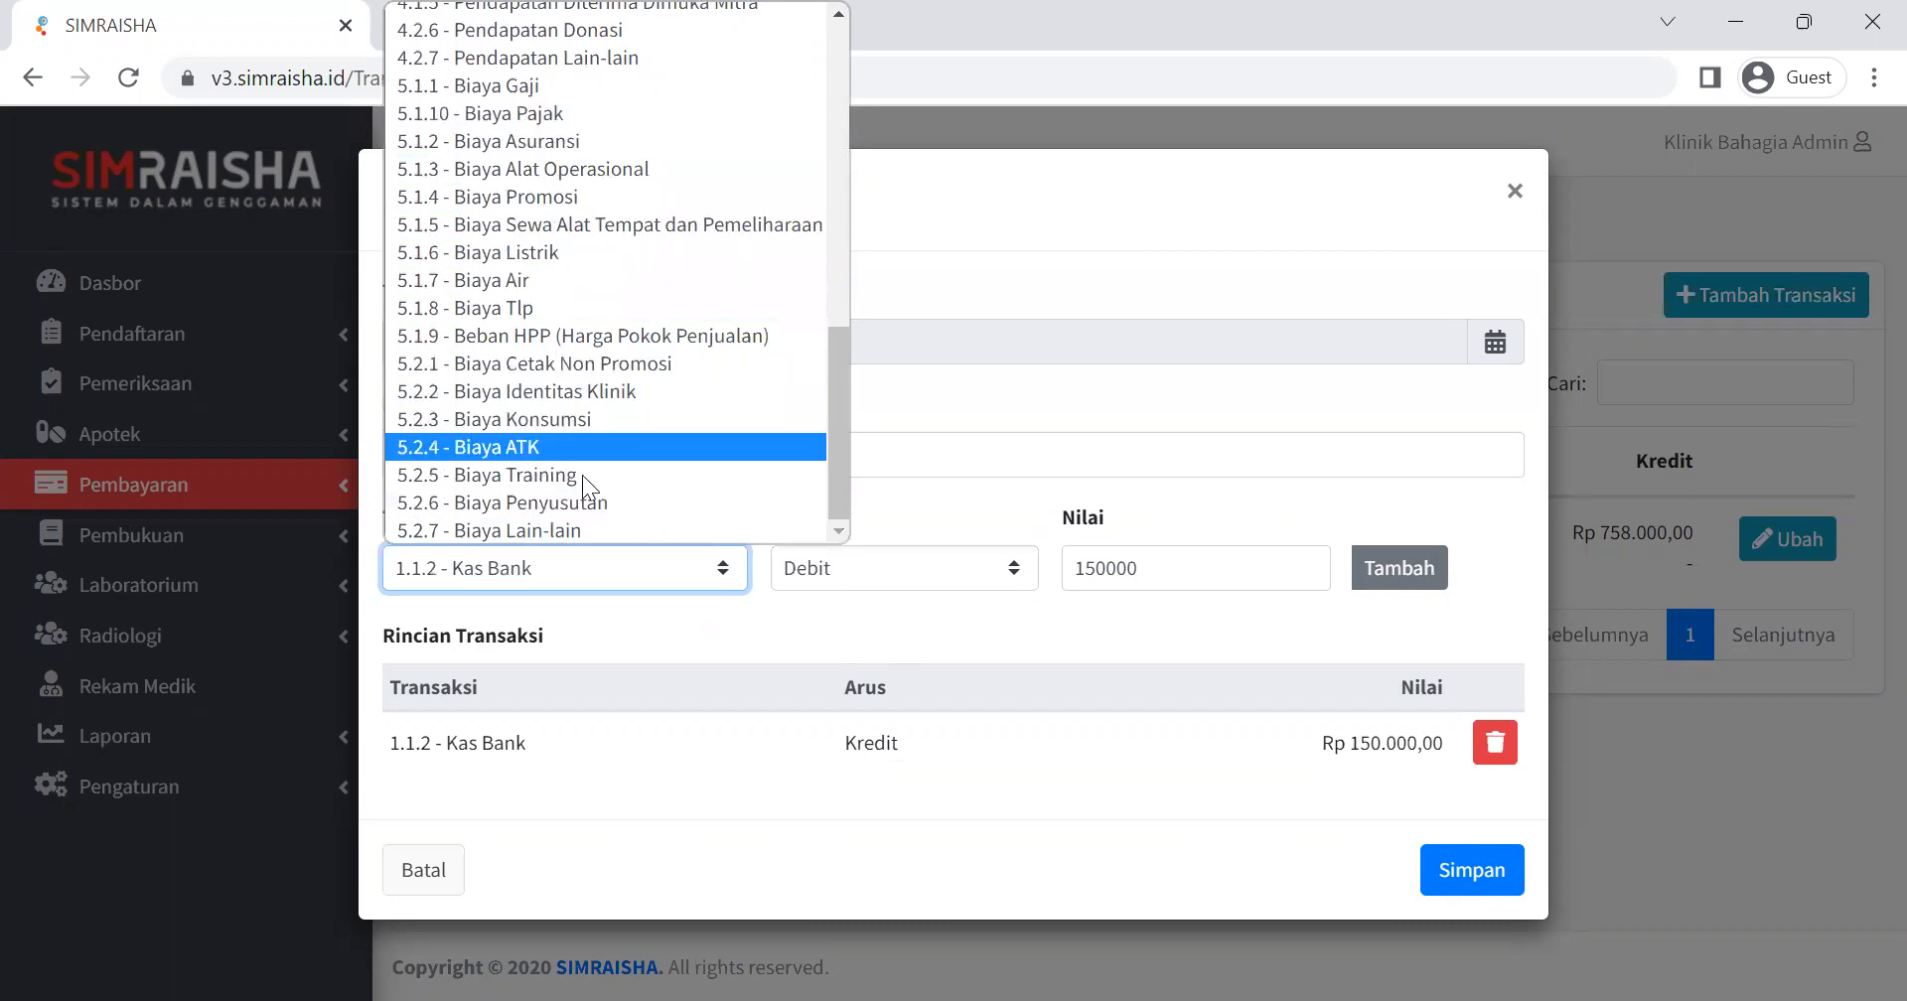
pyautogui.click(563, 530)
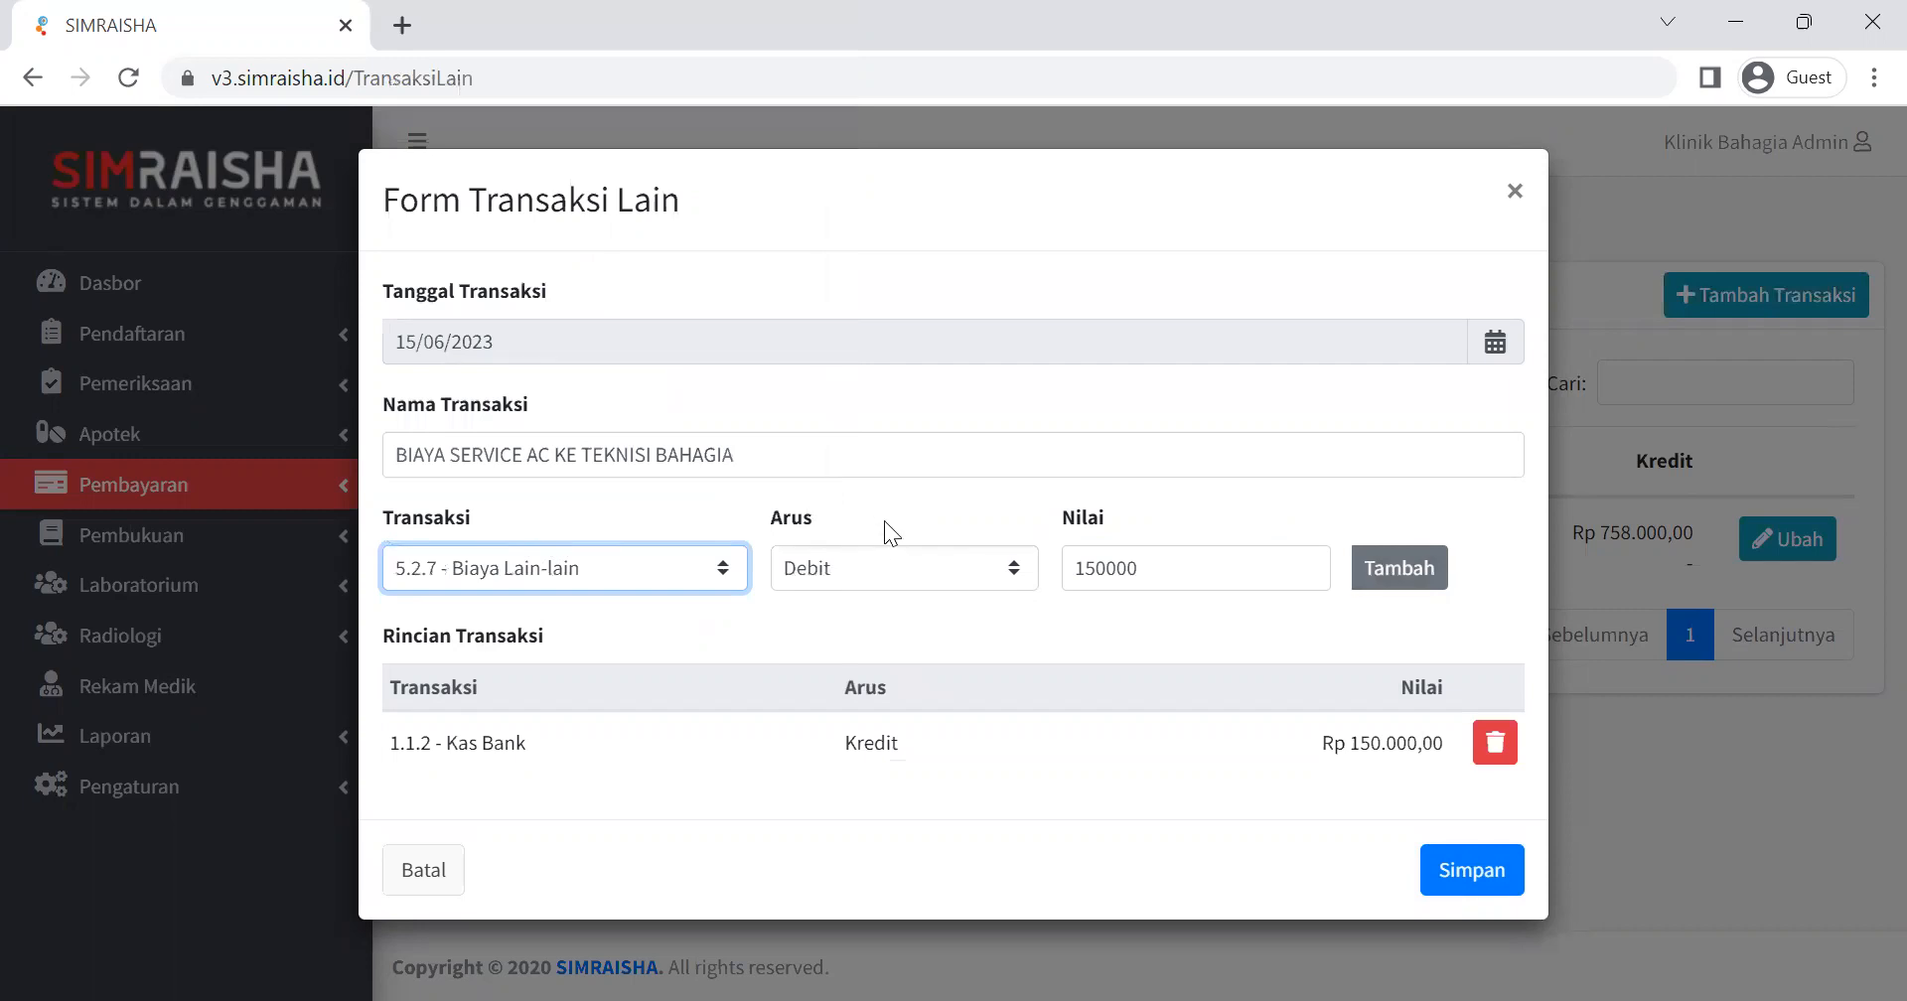
# Add the Biaya Lain-lain debit line with a value of 140000 and try to save the transaction.
pyautogui.click(1207, 564)
pyautogui.press('BackSpace')
pyautogui.press('BackSpace')
pyautogui.press('BackSpace')
pyautogui.press('BackSpace')
pyautogui.press('BackSpace')
pyautogui.write('40000')
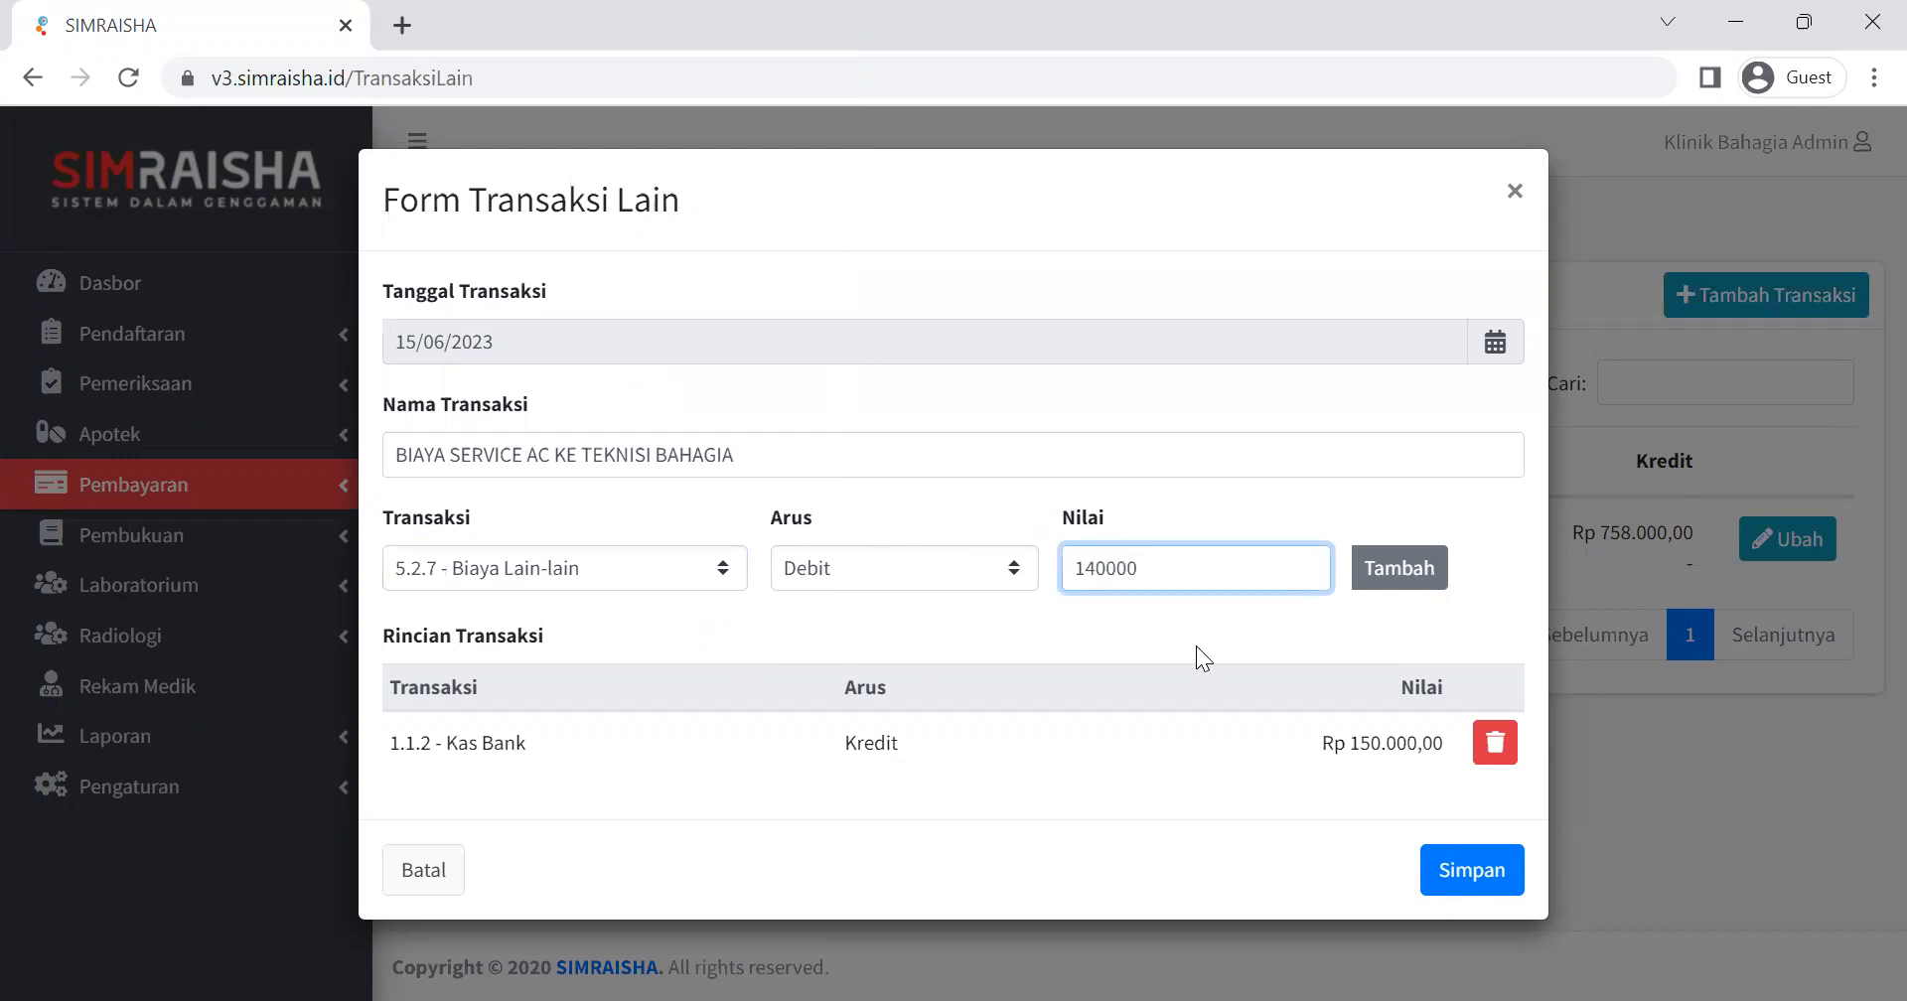
pyautogui.click(1360, 584)
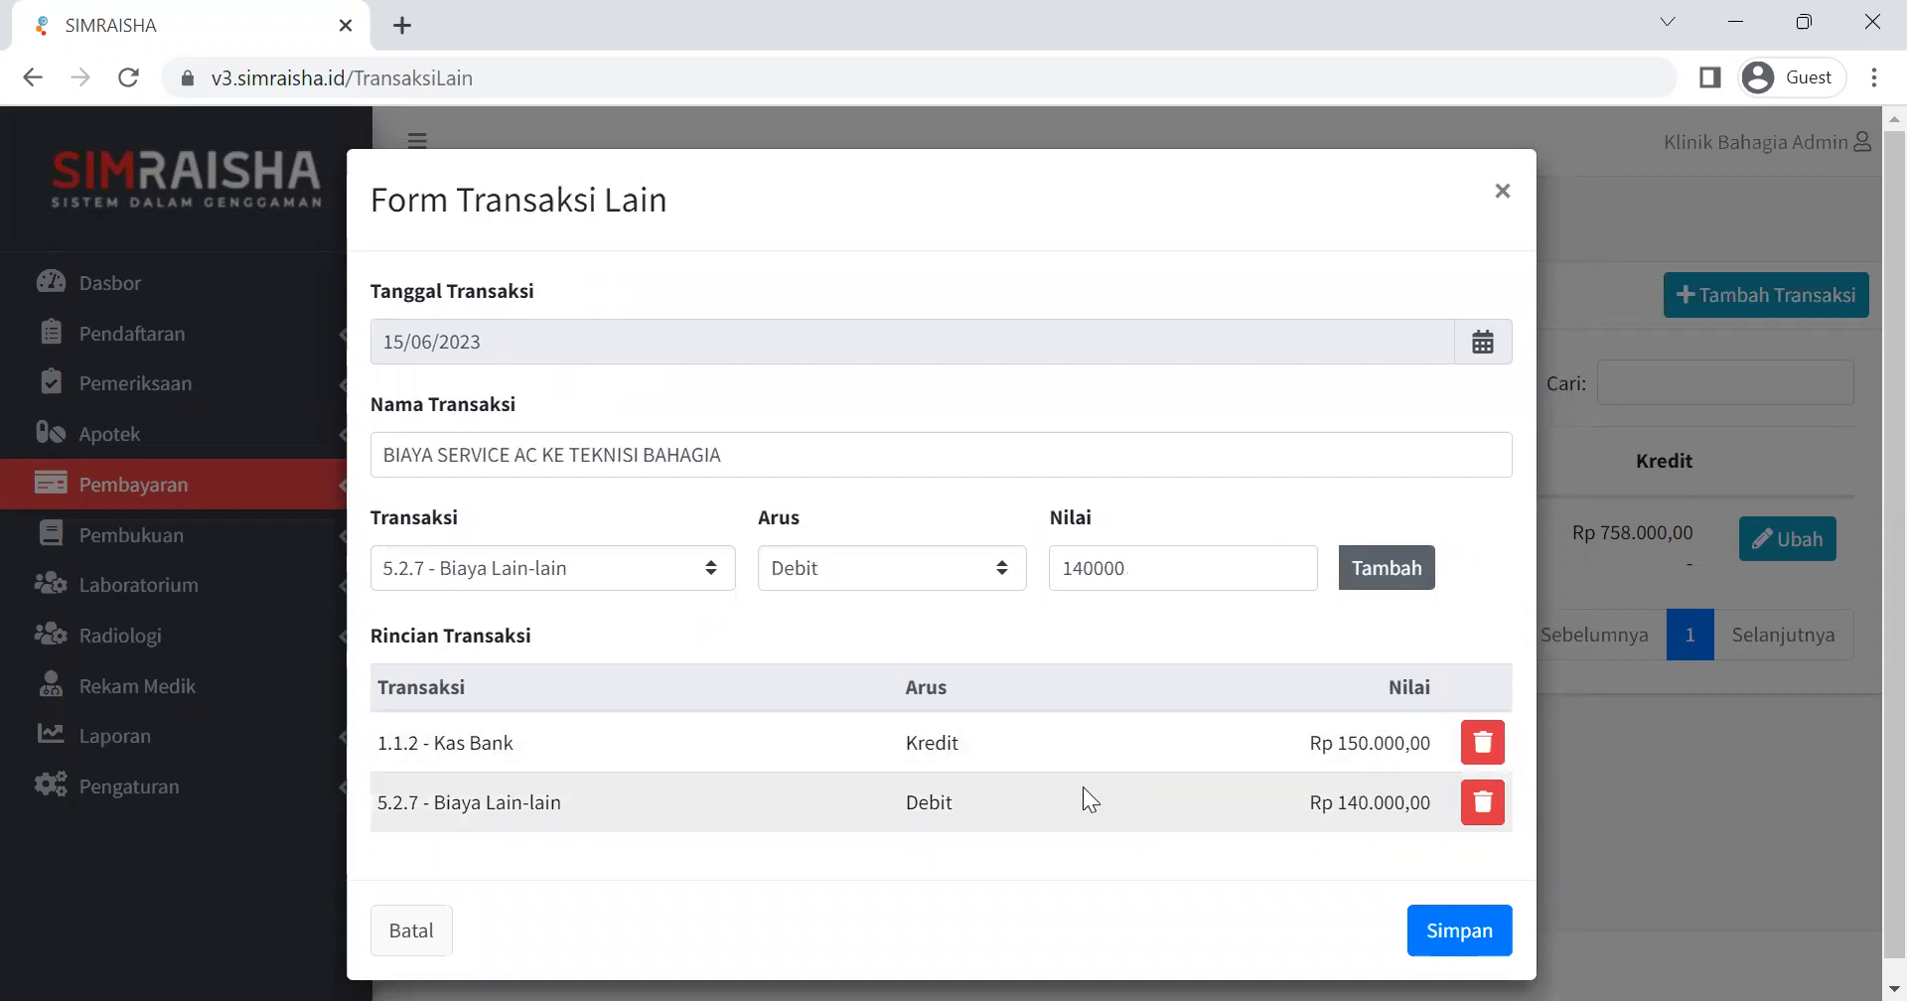
pyautogui.click(1456, 941)
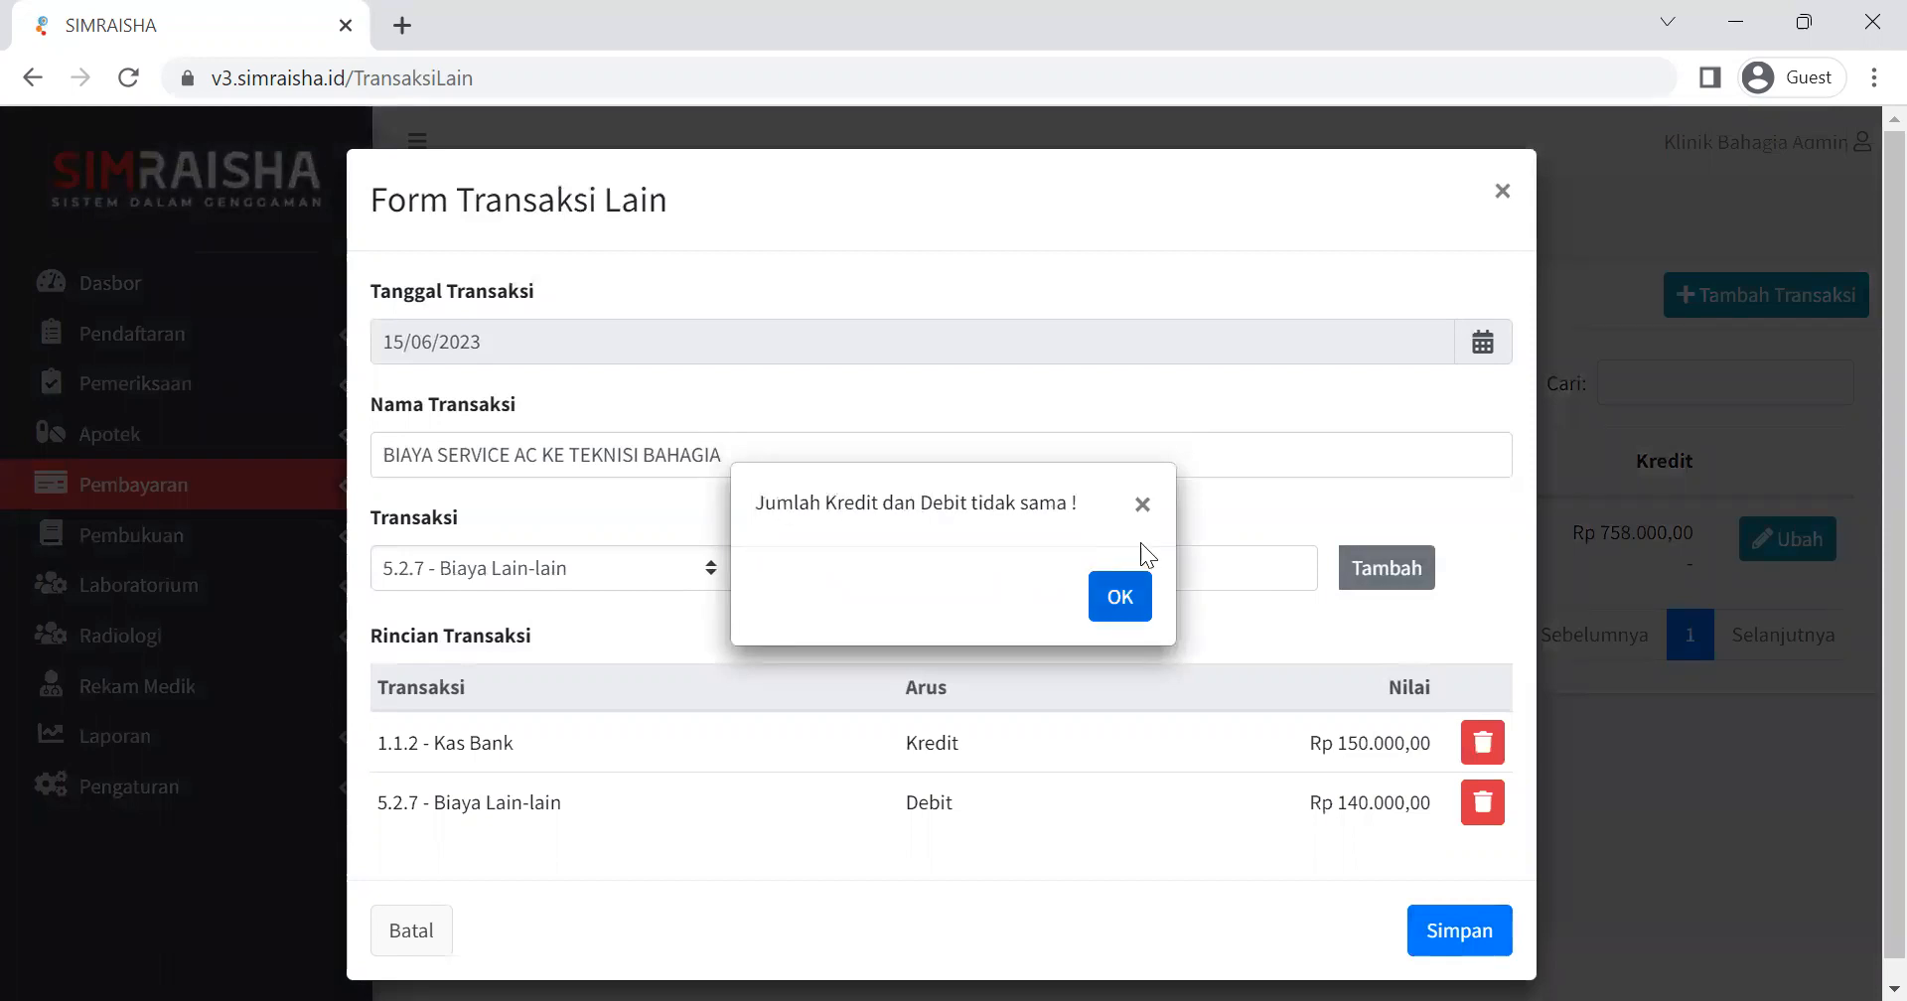
pyautogui.click(1141, 502)
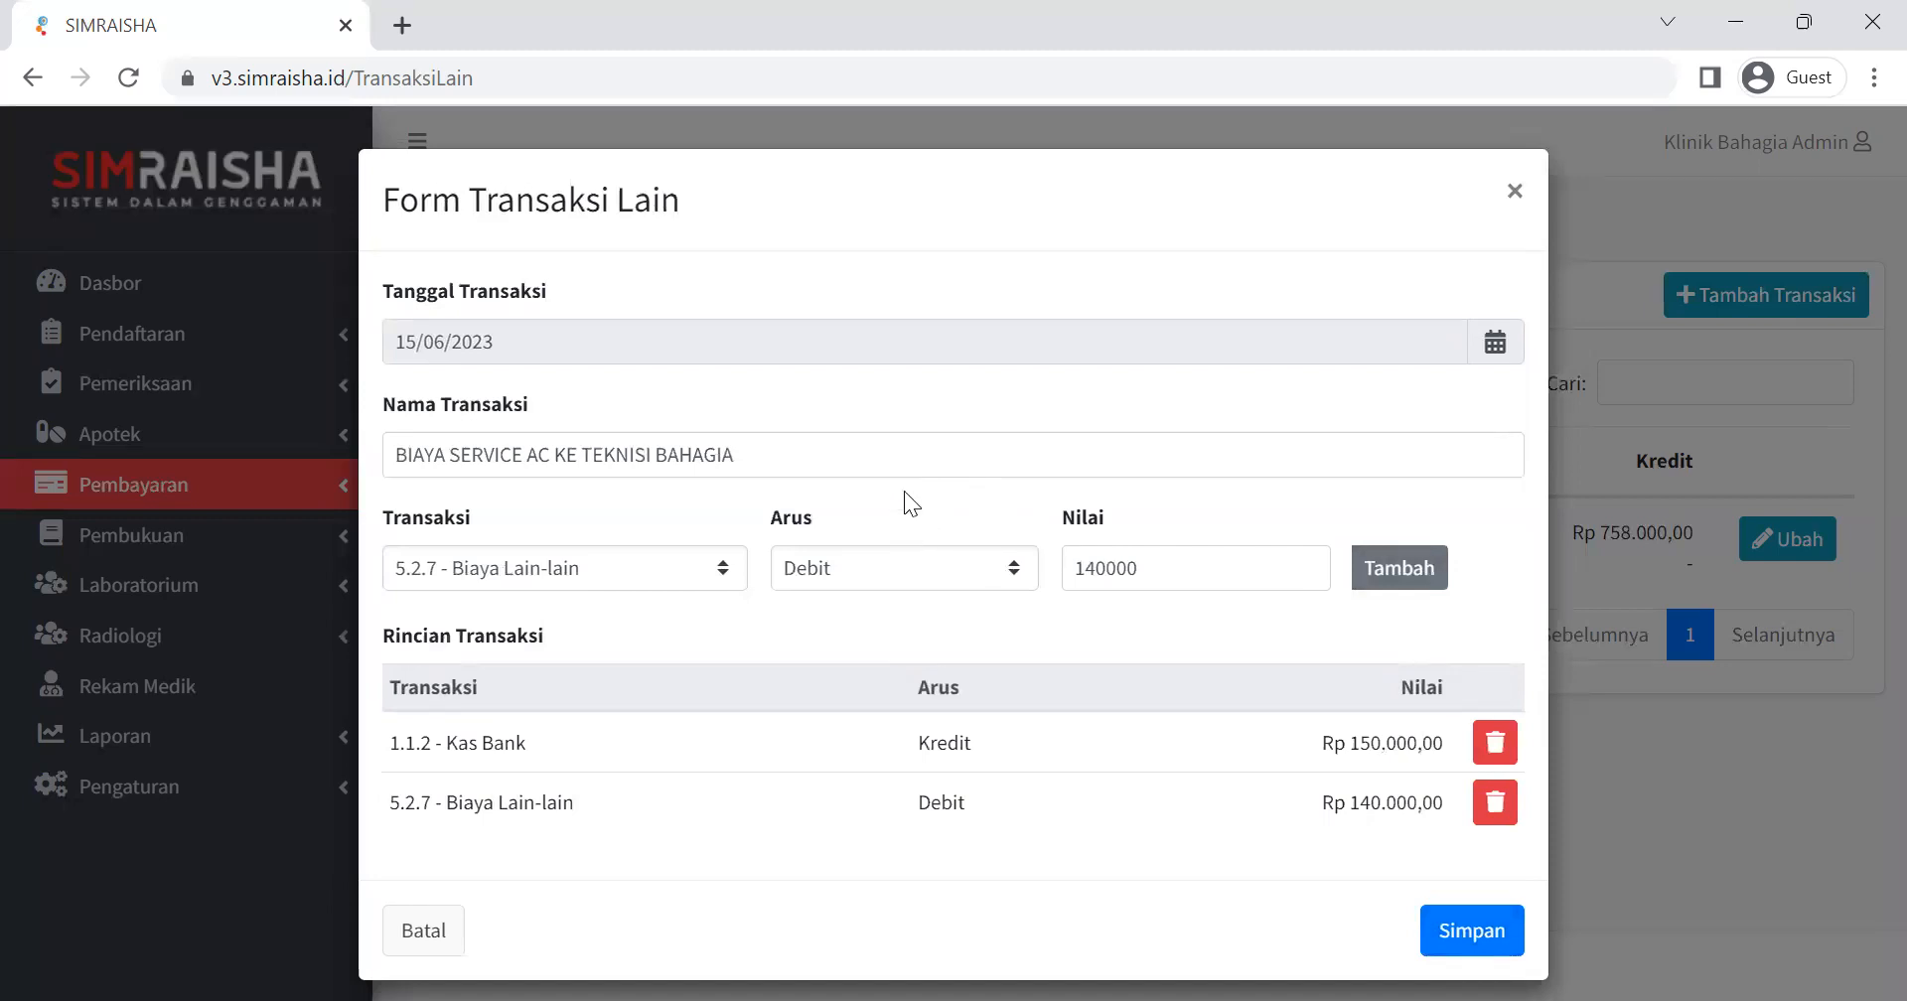
# Replace the Biaya Lain-lain debit line with one of 150000 and save the transaction.
pyautogui.click(1495, 804)
pyautogui.click(1101, 582)
pyautogui.press('BackSpace')
pyautogui.write('5')
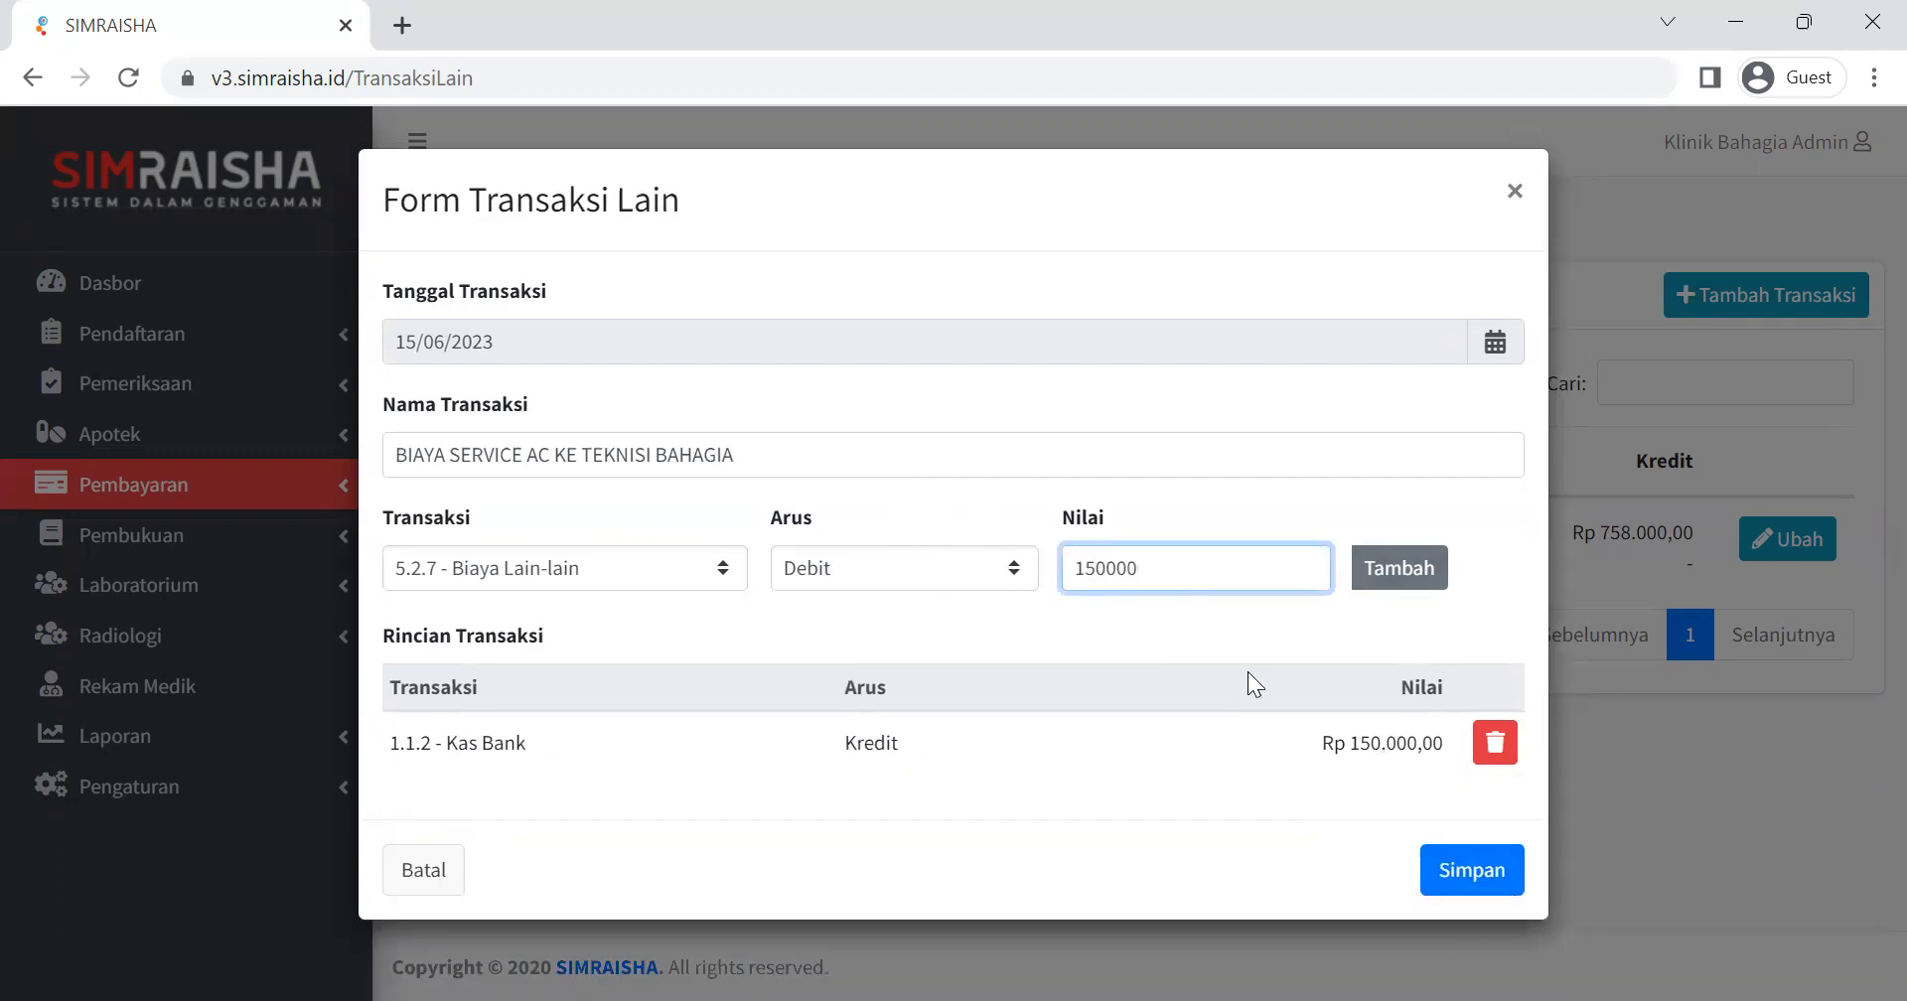
pyautogui.click(1391, 574)
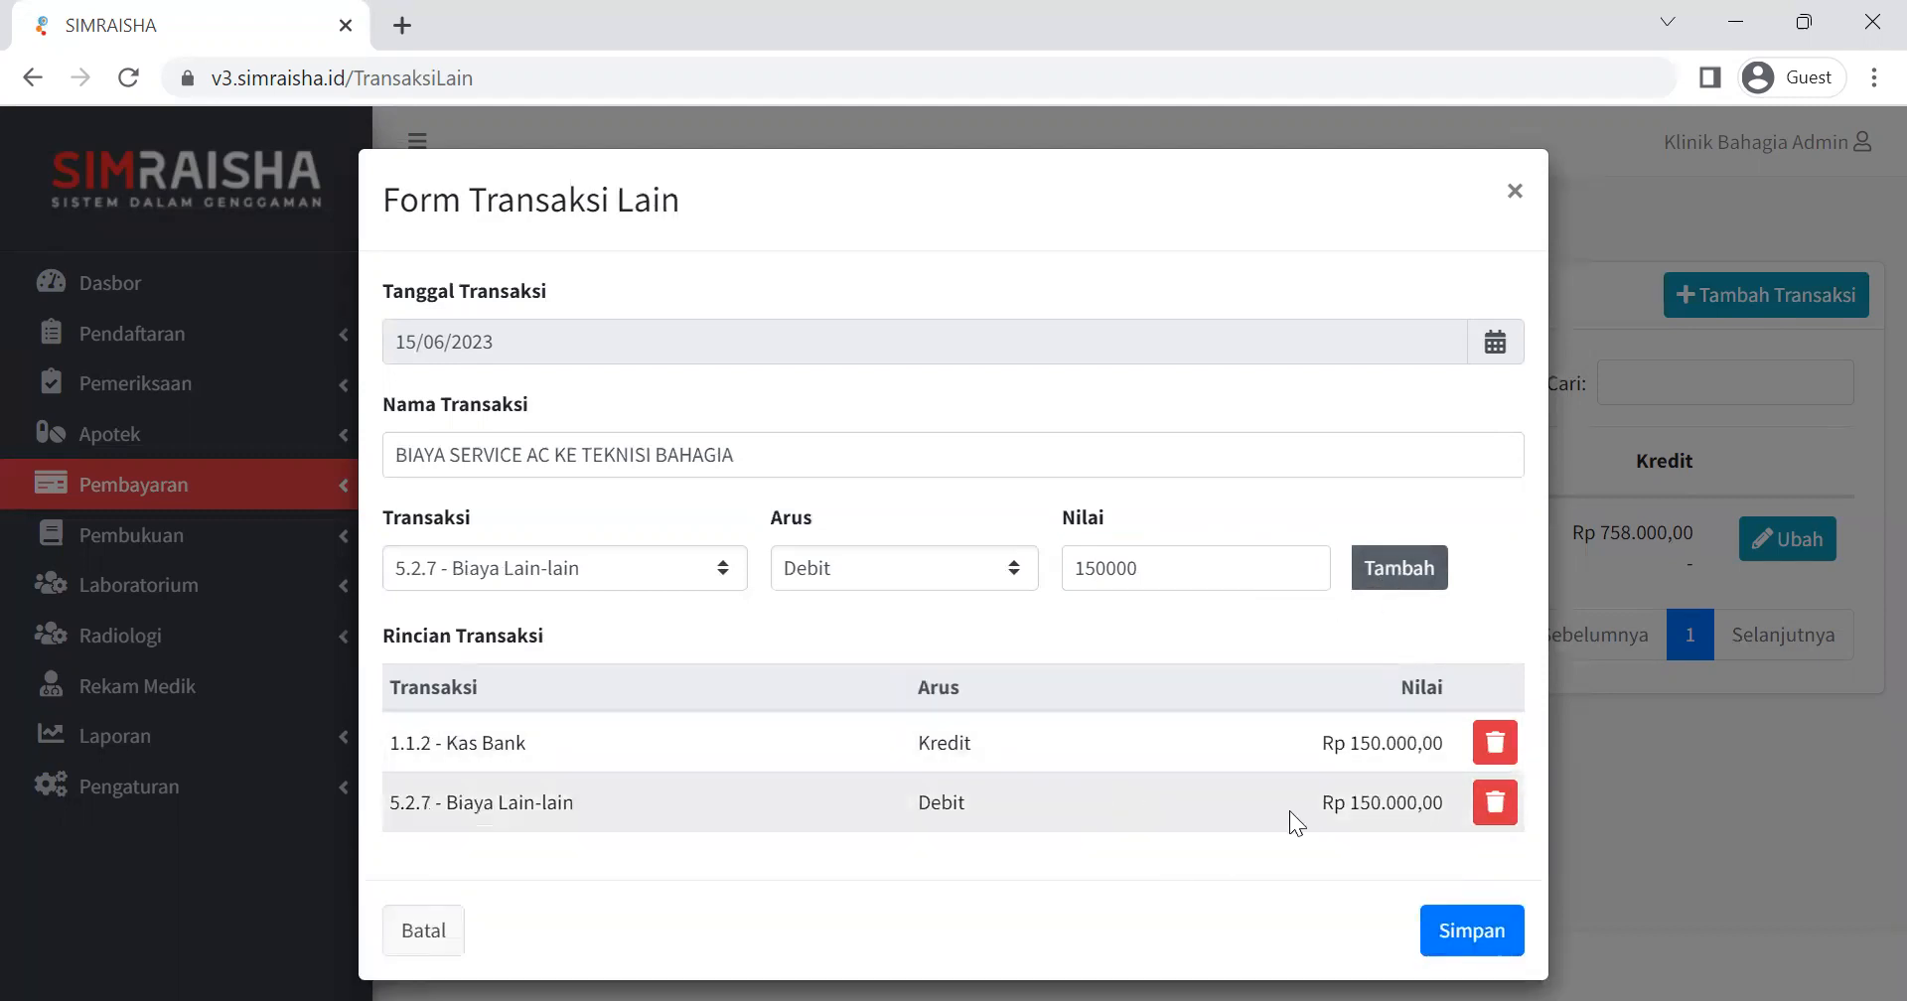
pyautogui.click(1435, 935)
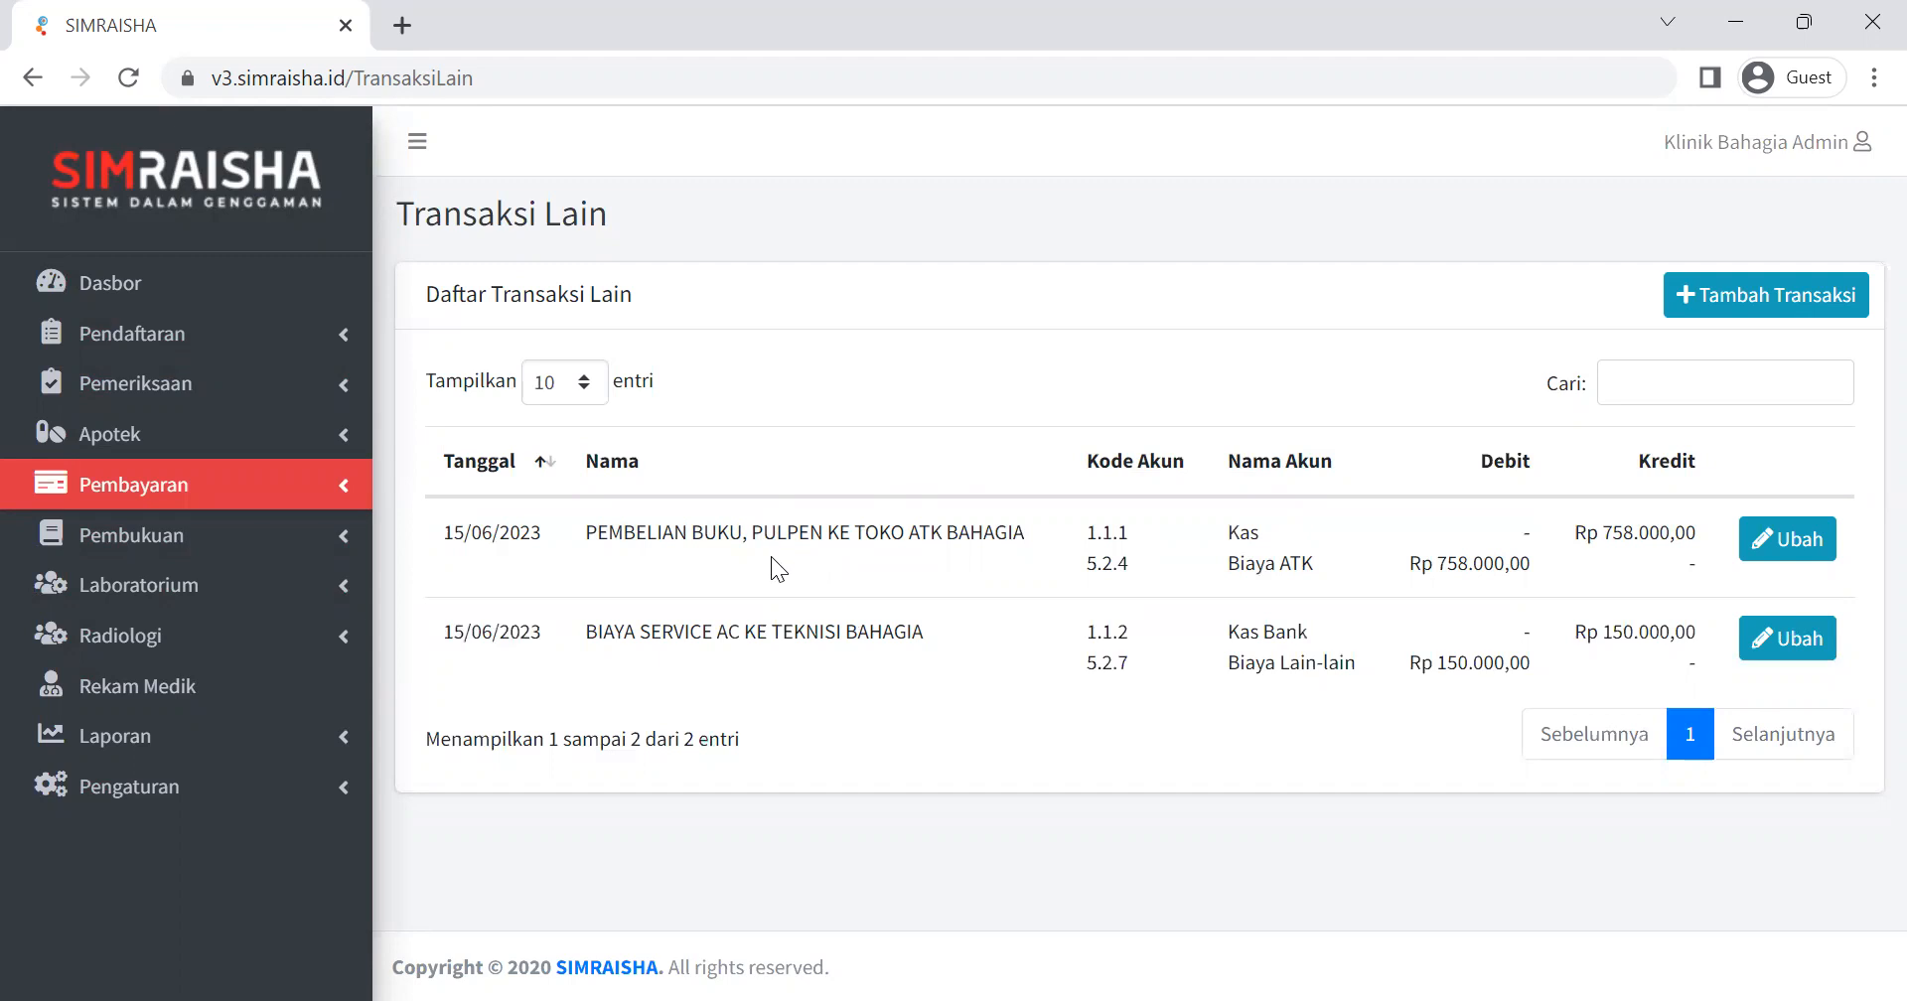
pyautogui.moveTo(448, 537); pyautogui.dragTo(1596, 622)
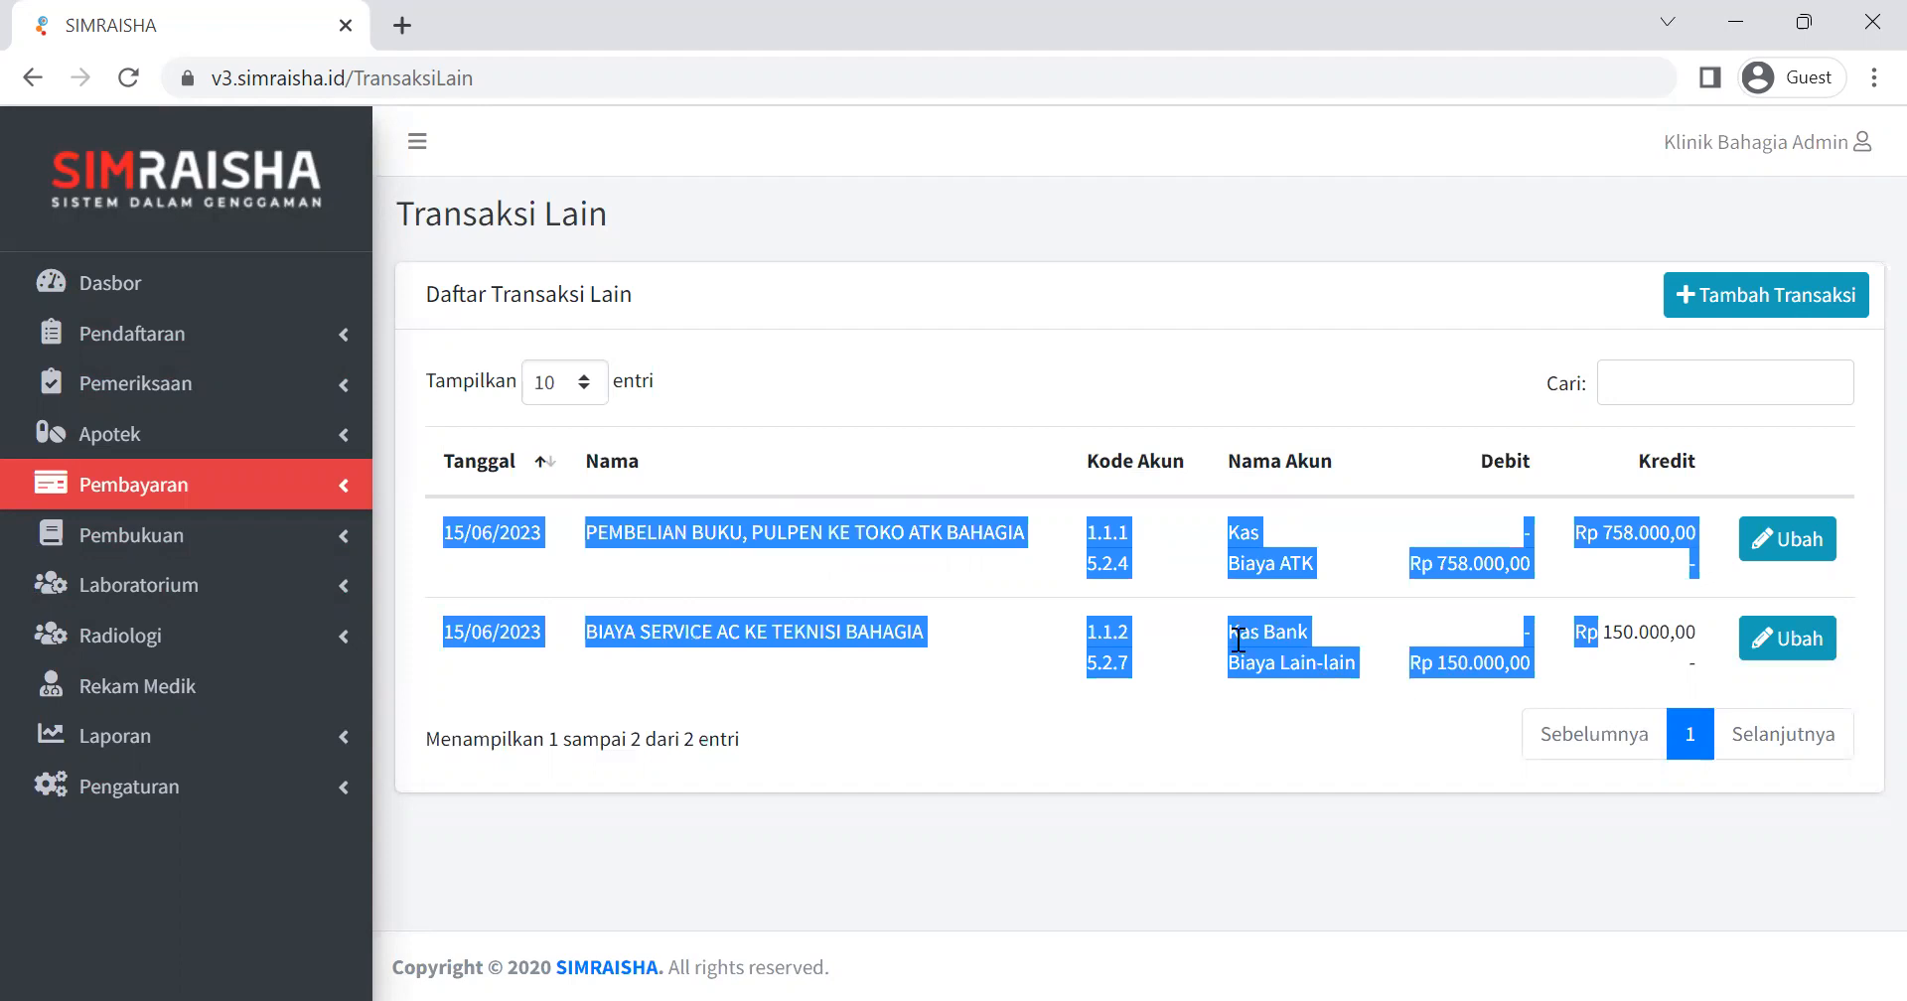
# Open the Jurnal Umum report in the Pembukuan section.
pyautogui.click(776, 593)
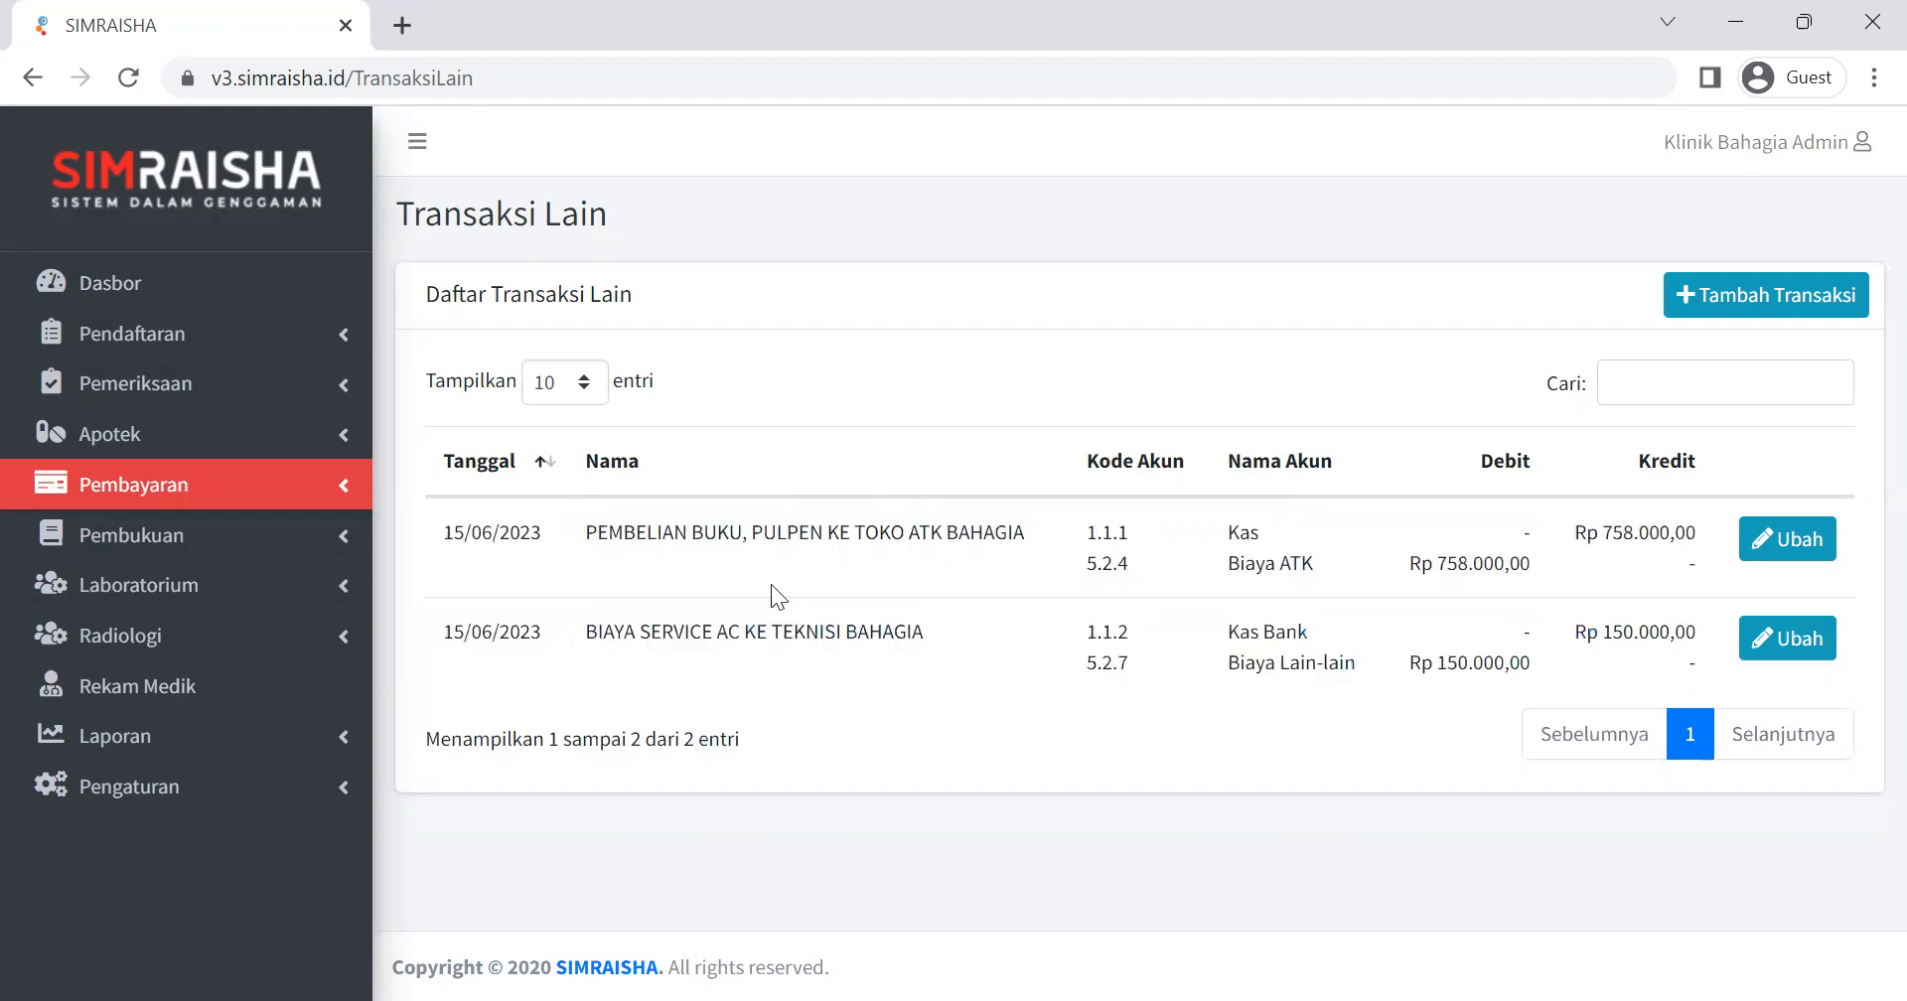
pyautogui.click(338, 539)
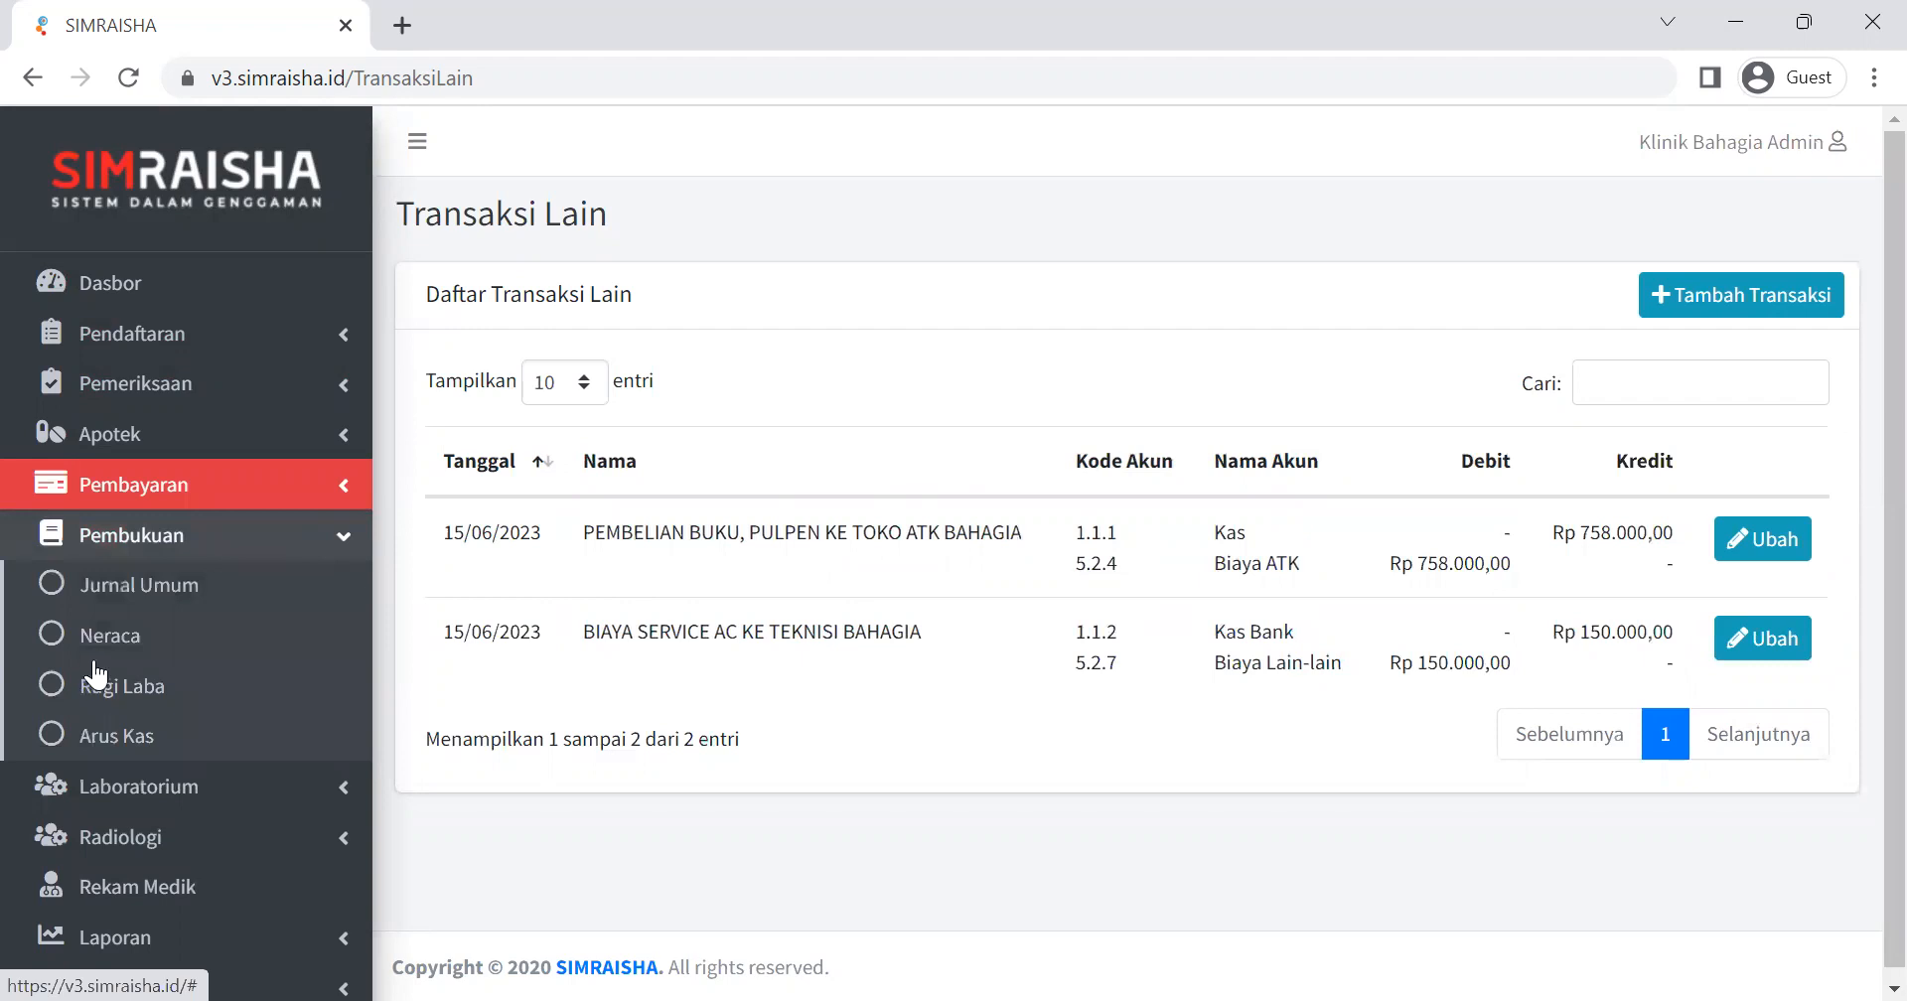
pyautogui.click(126, 732)
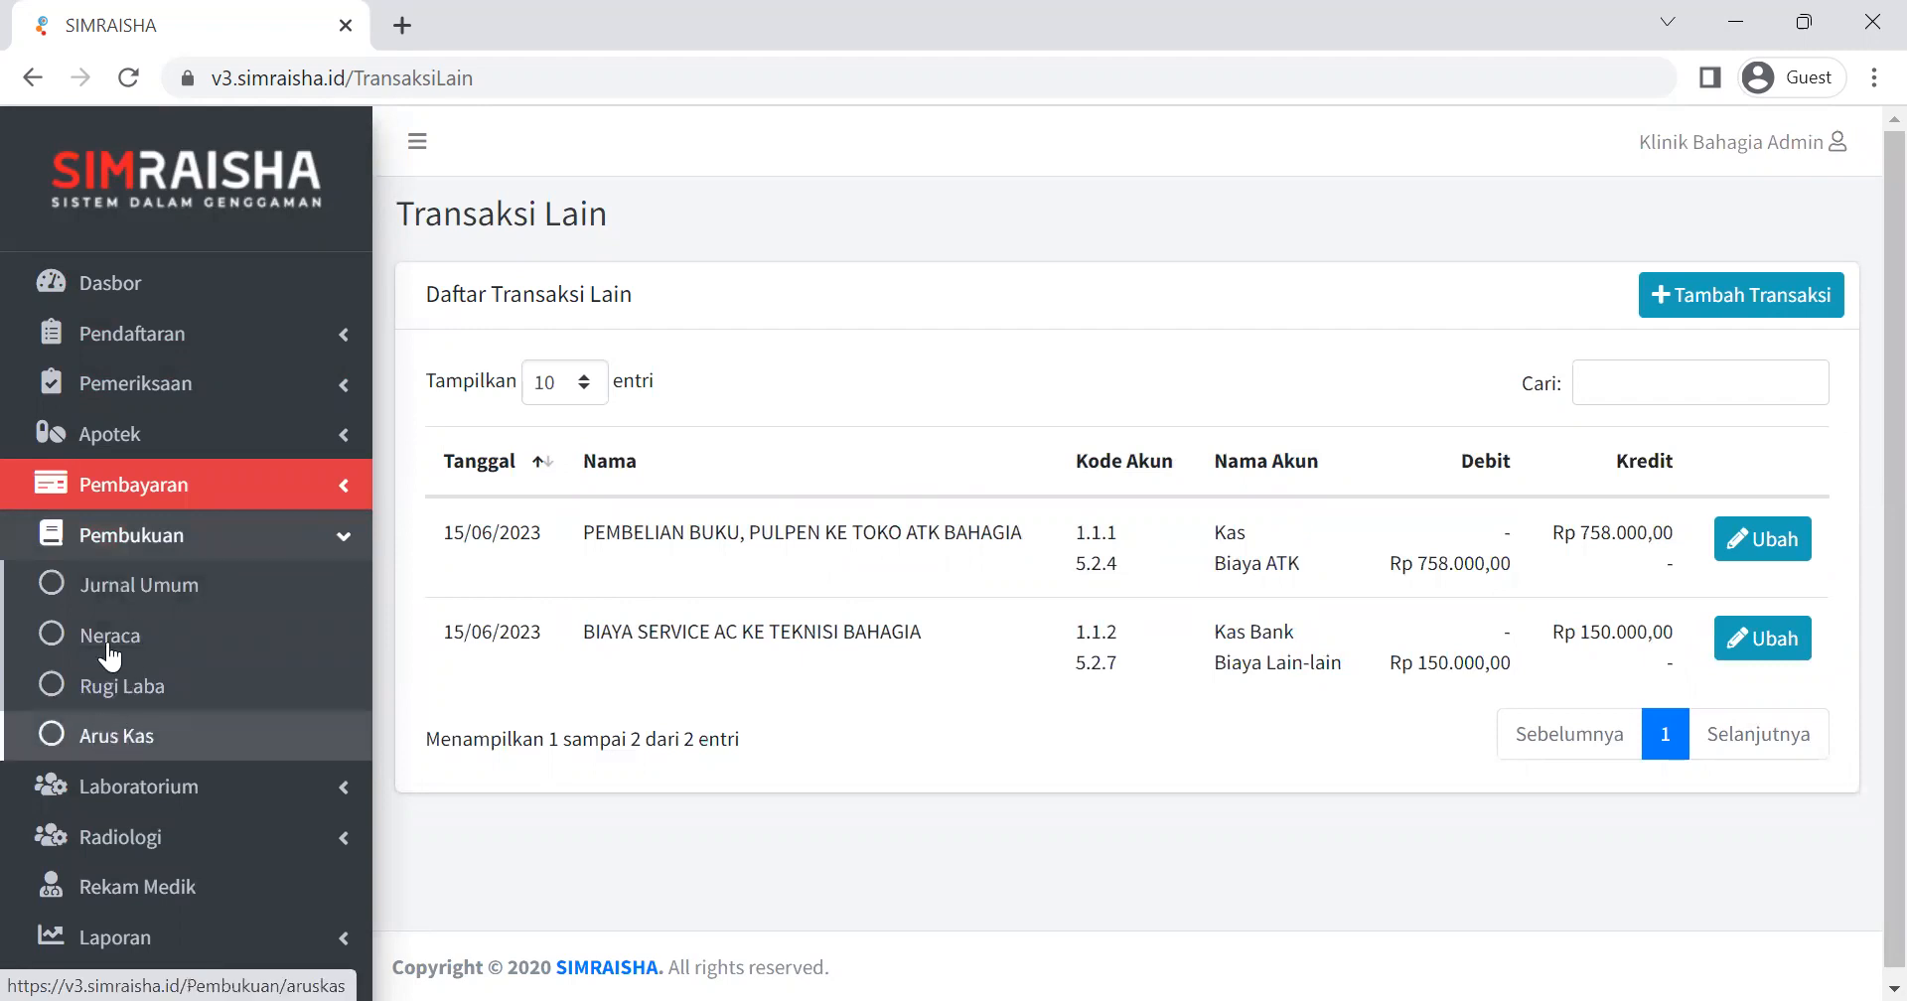
pyautogui.click(148, 599)
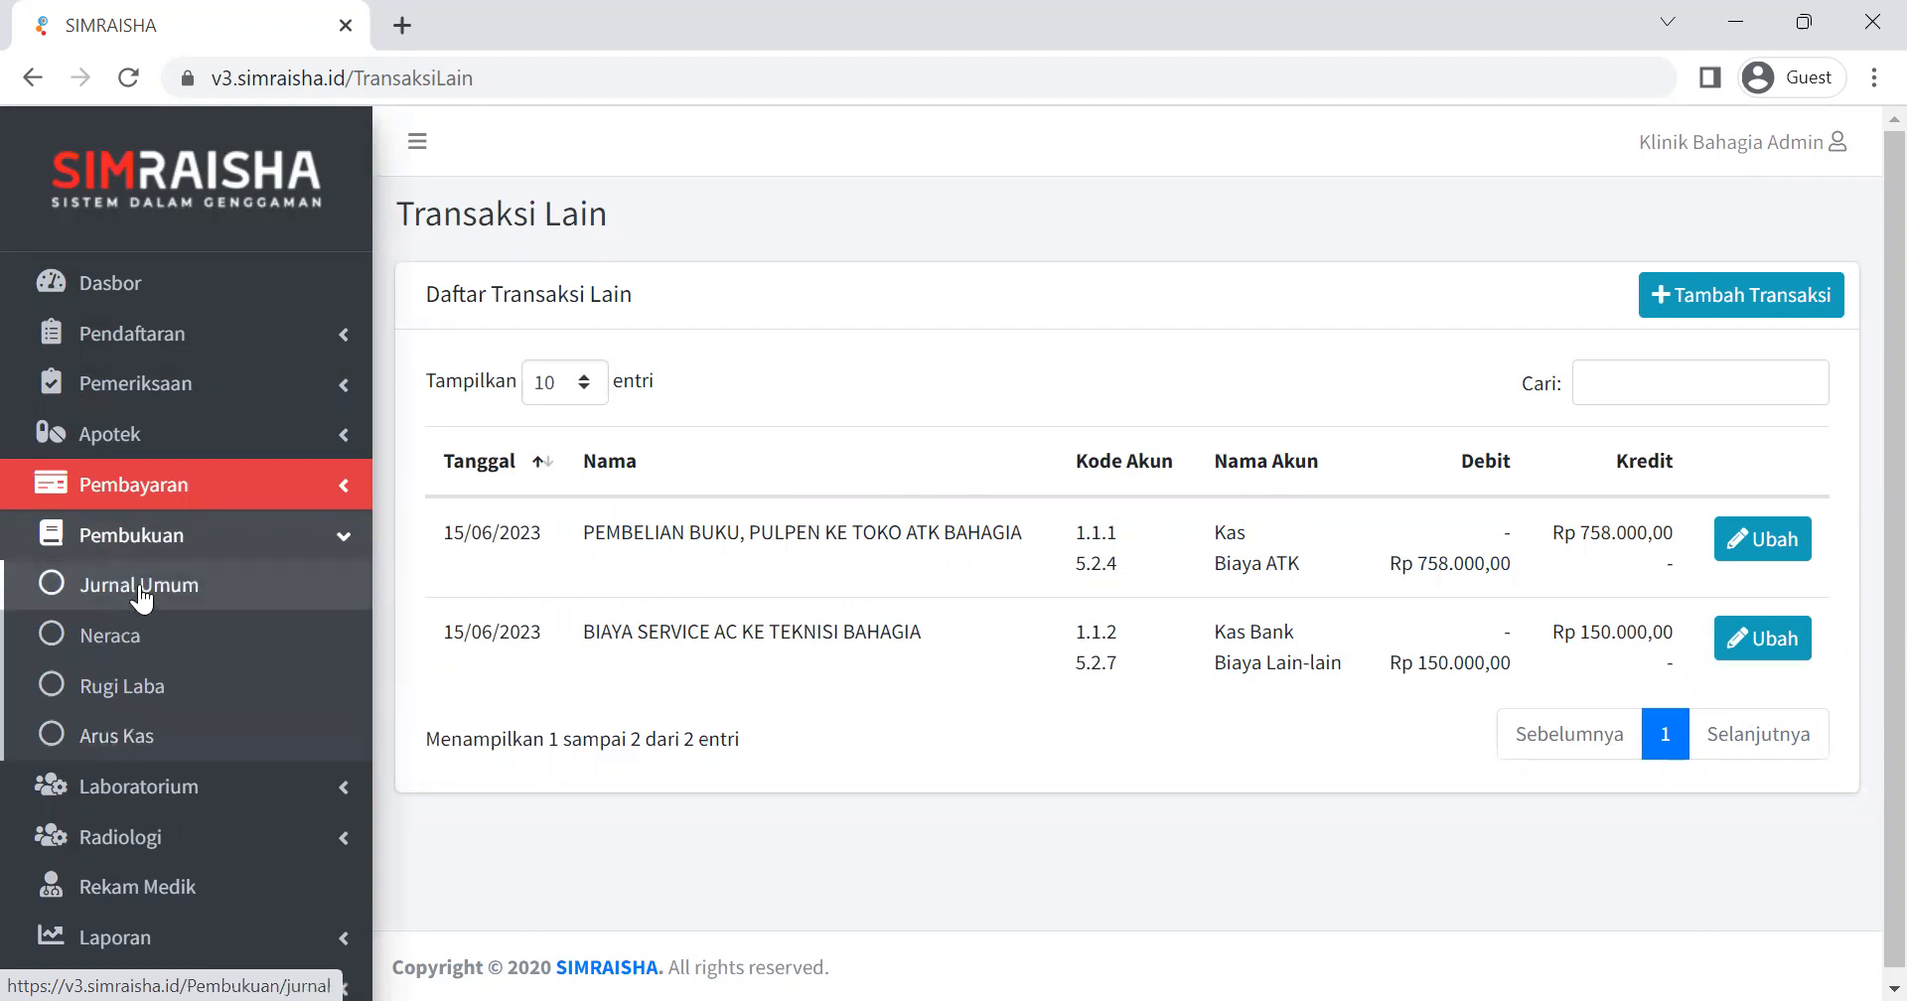
pyautogui.click(139, 594)
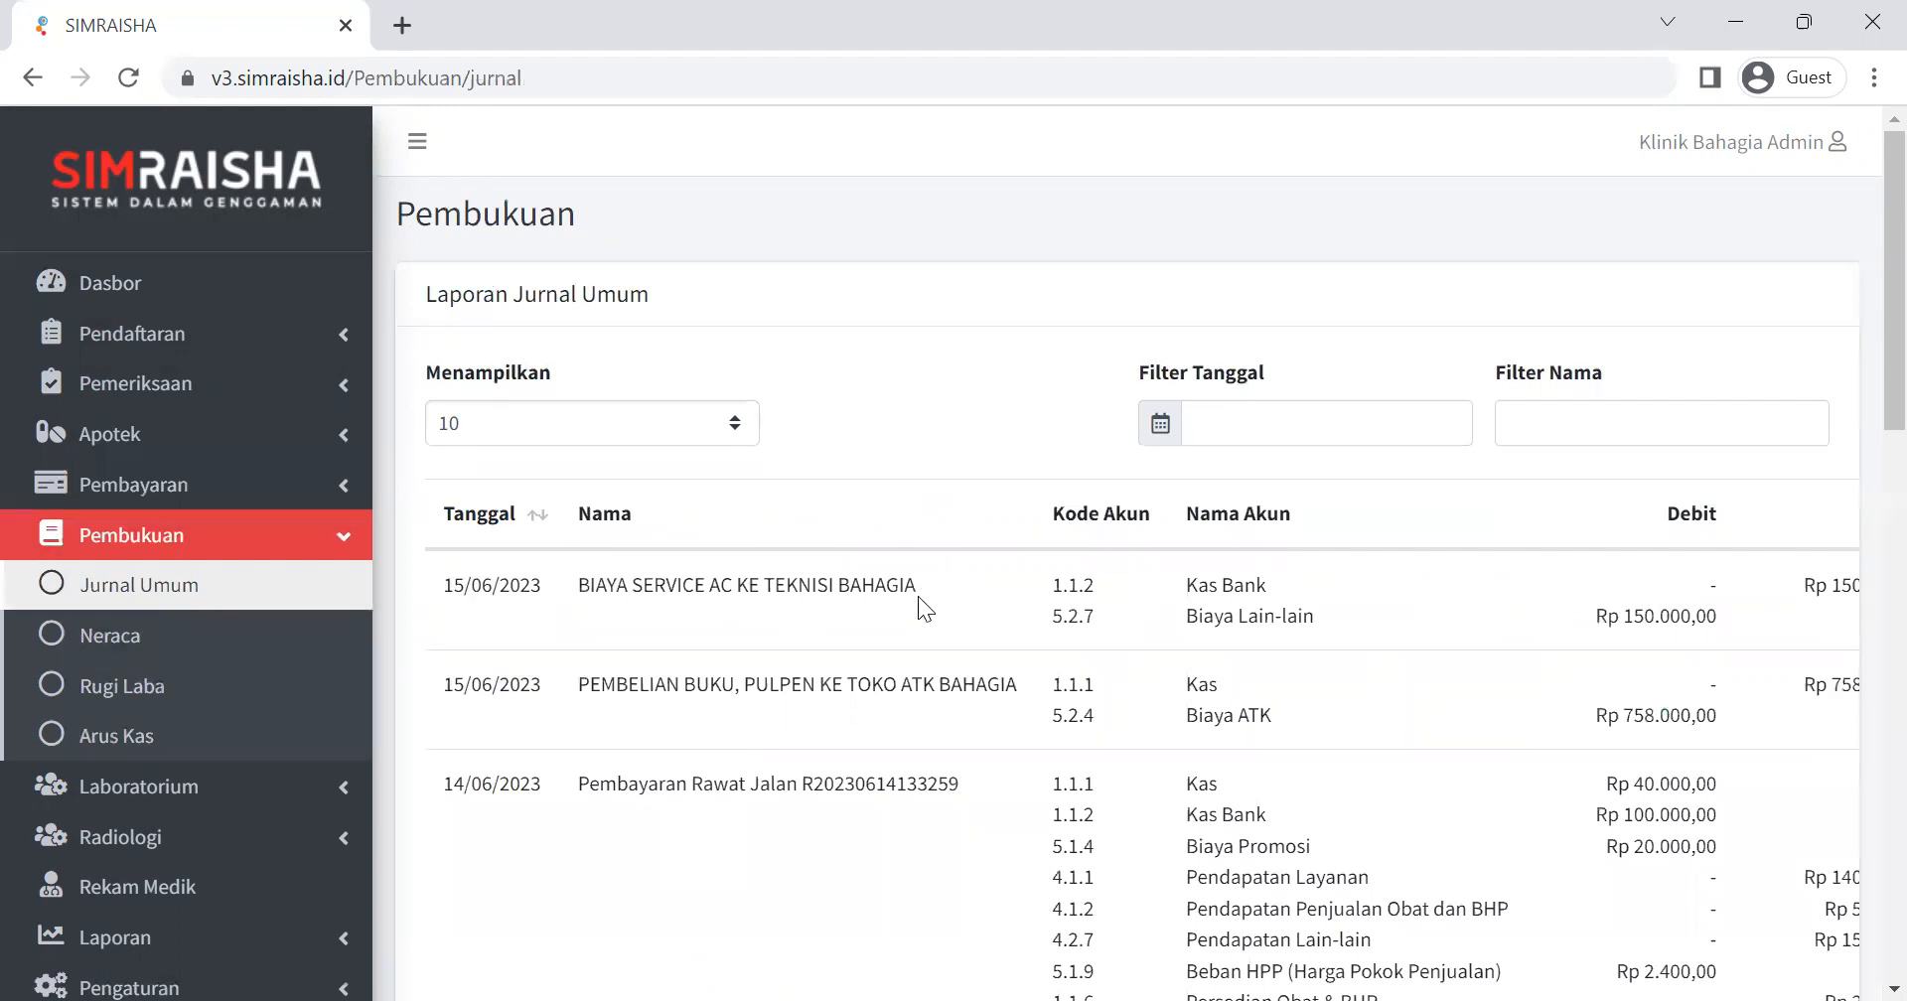
# Examine the 15/06/2023 journal entries for the AC service and the stationery purchase.
pyautogui.scroll(-2, 918, 596)
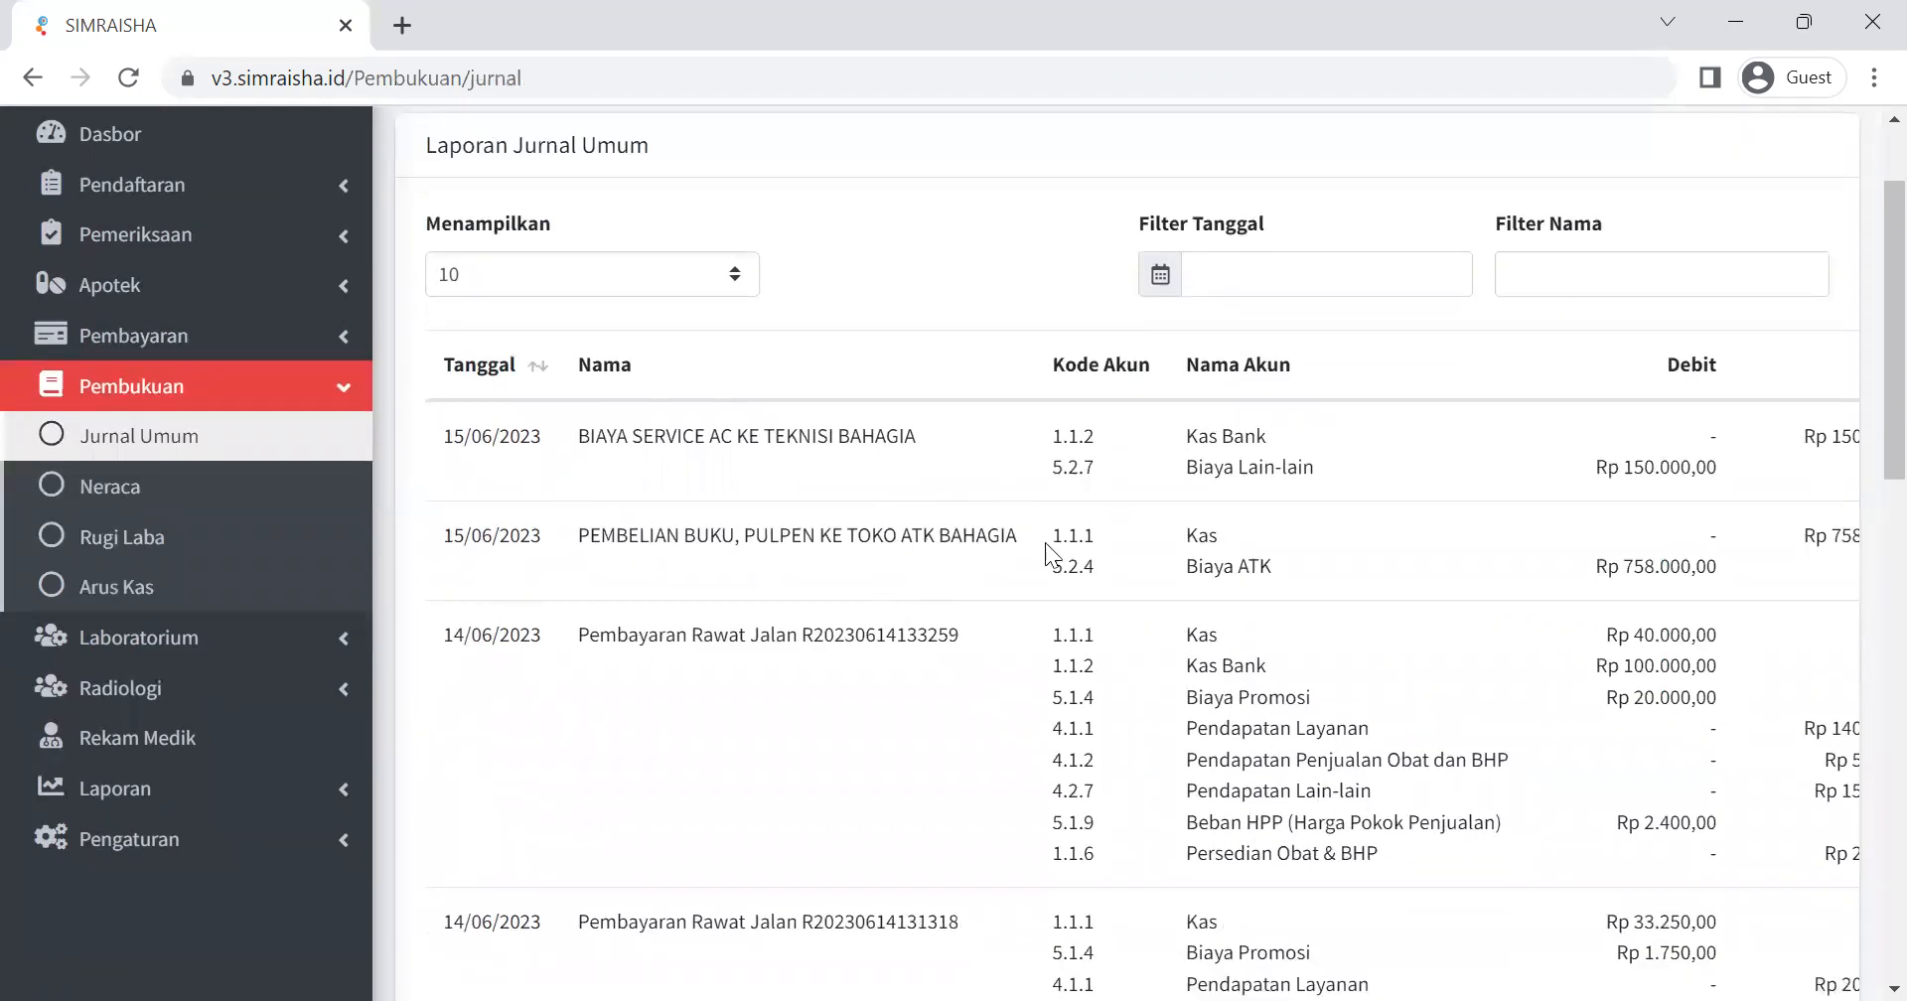
pyautogui.scroll(2, 933, 574)
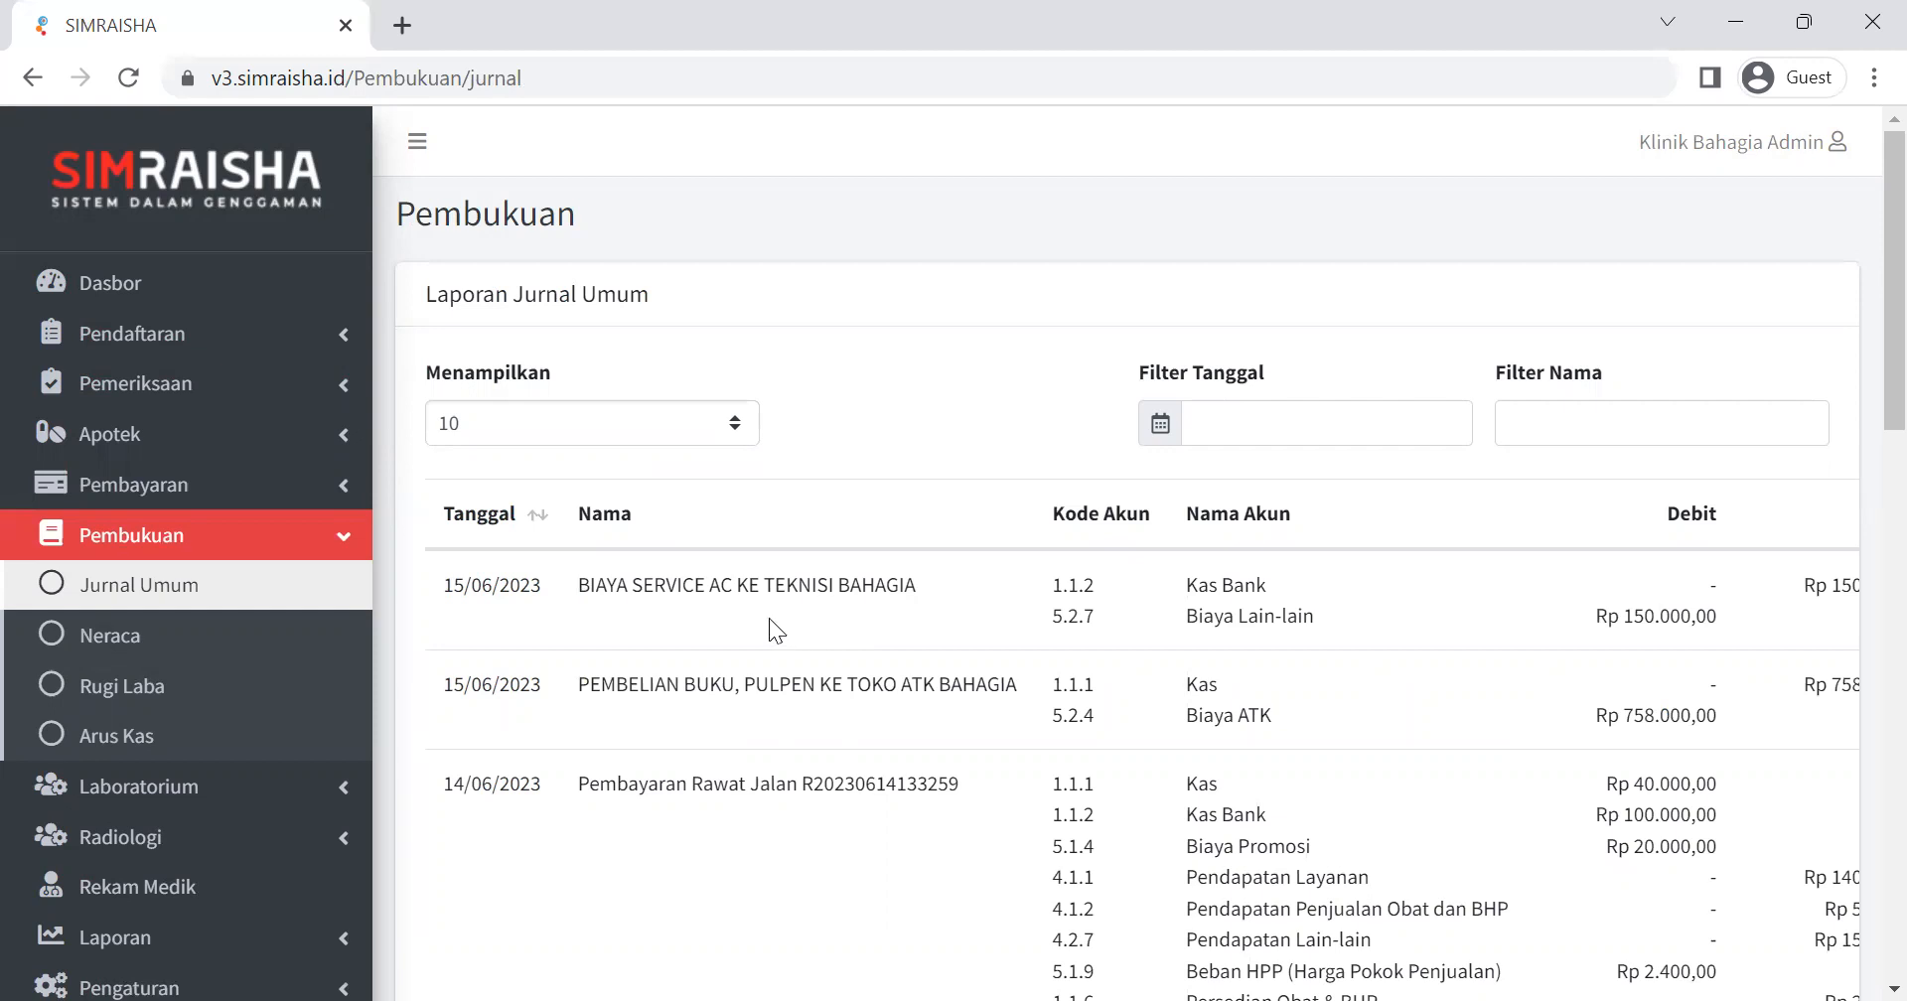
pyautogui.scroll(-2, 695, 596)
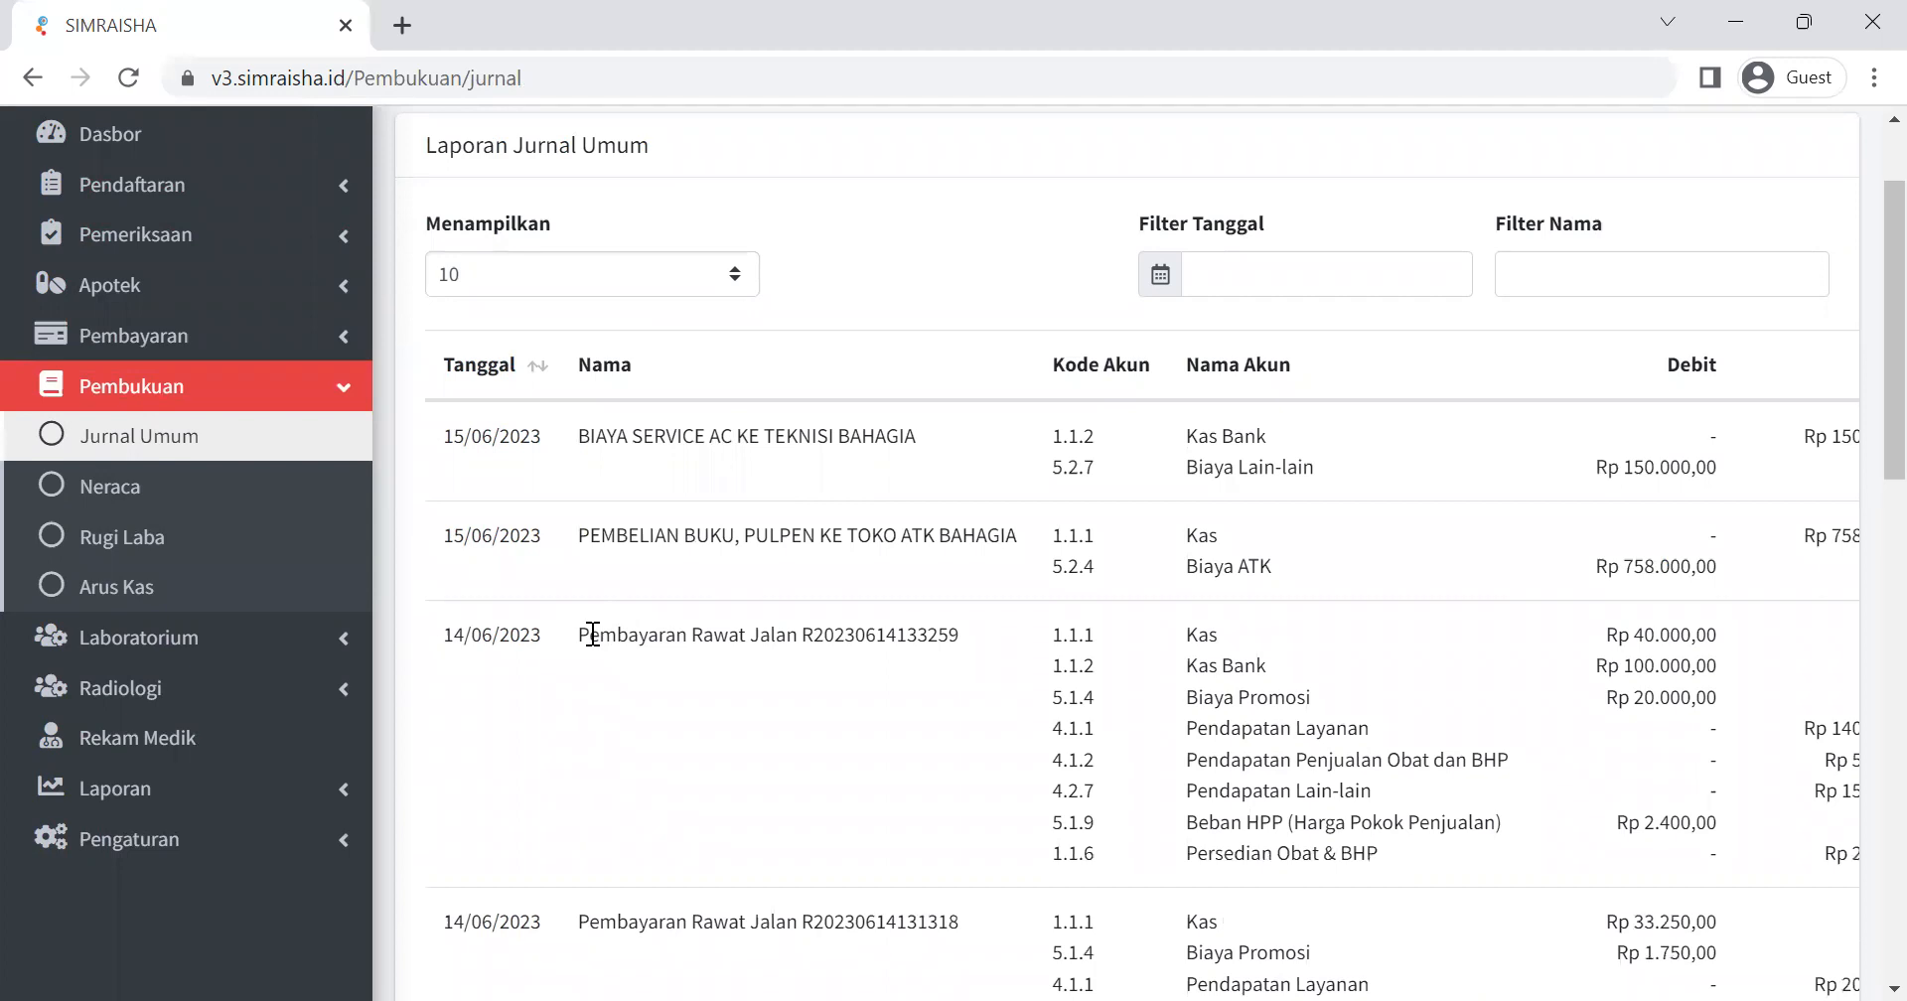
pyautogui.scroll(-2, 924, 572)
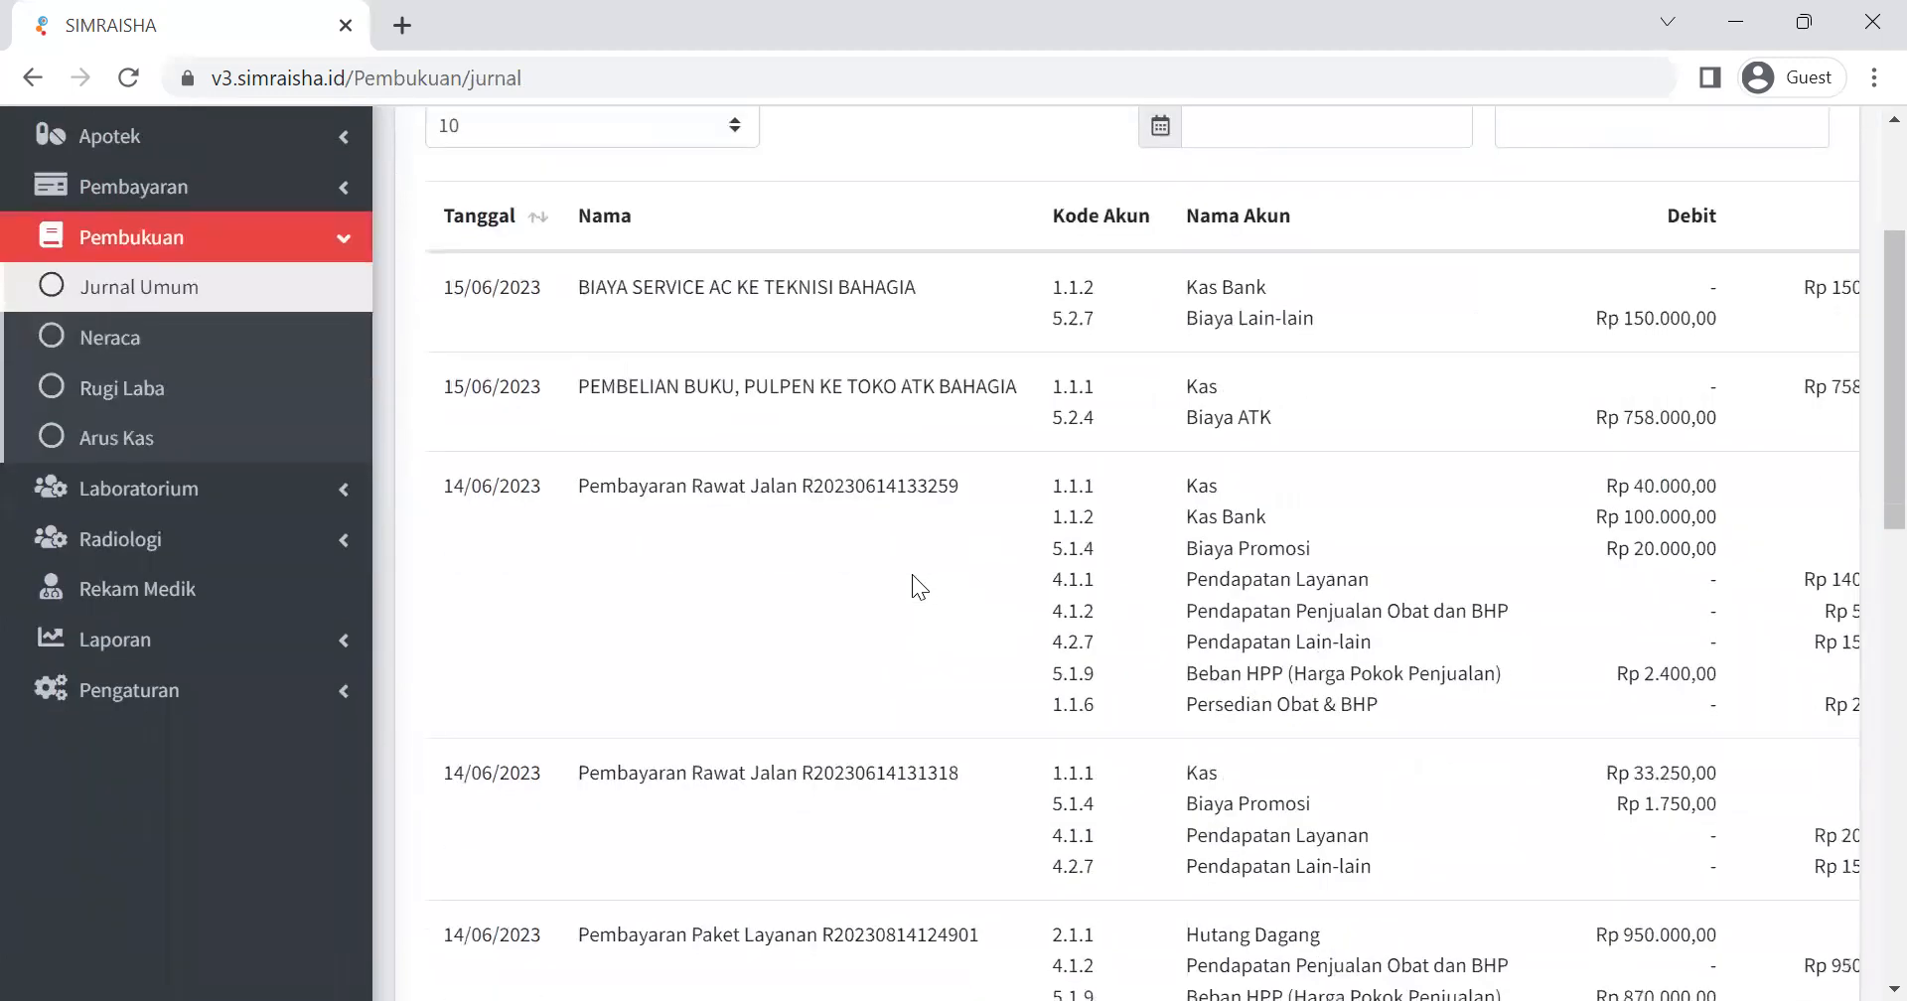
pyautogui.moveTo(438, 288); pyautogui.dragTo(1724, 419)
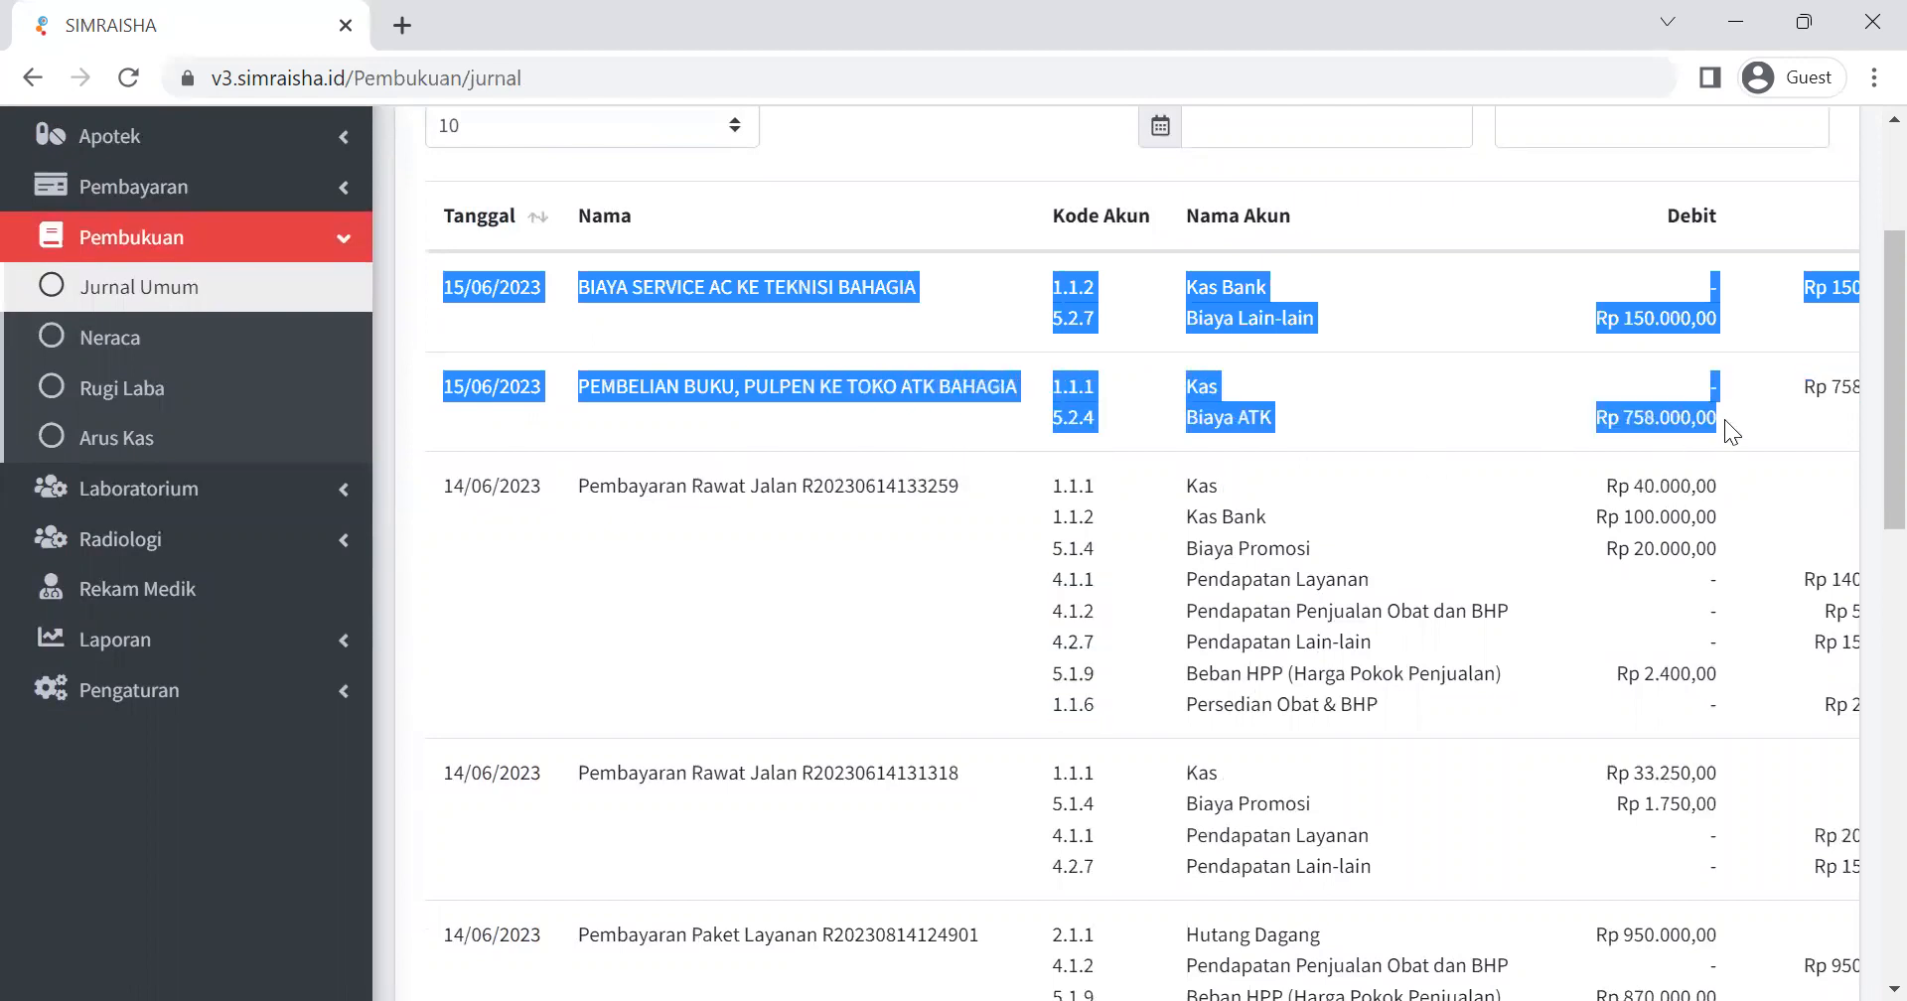
pyautogui.click(1144, 346)
pyautogui.scroll(2, 993, 404)
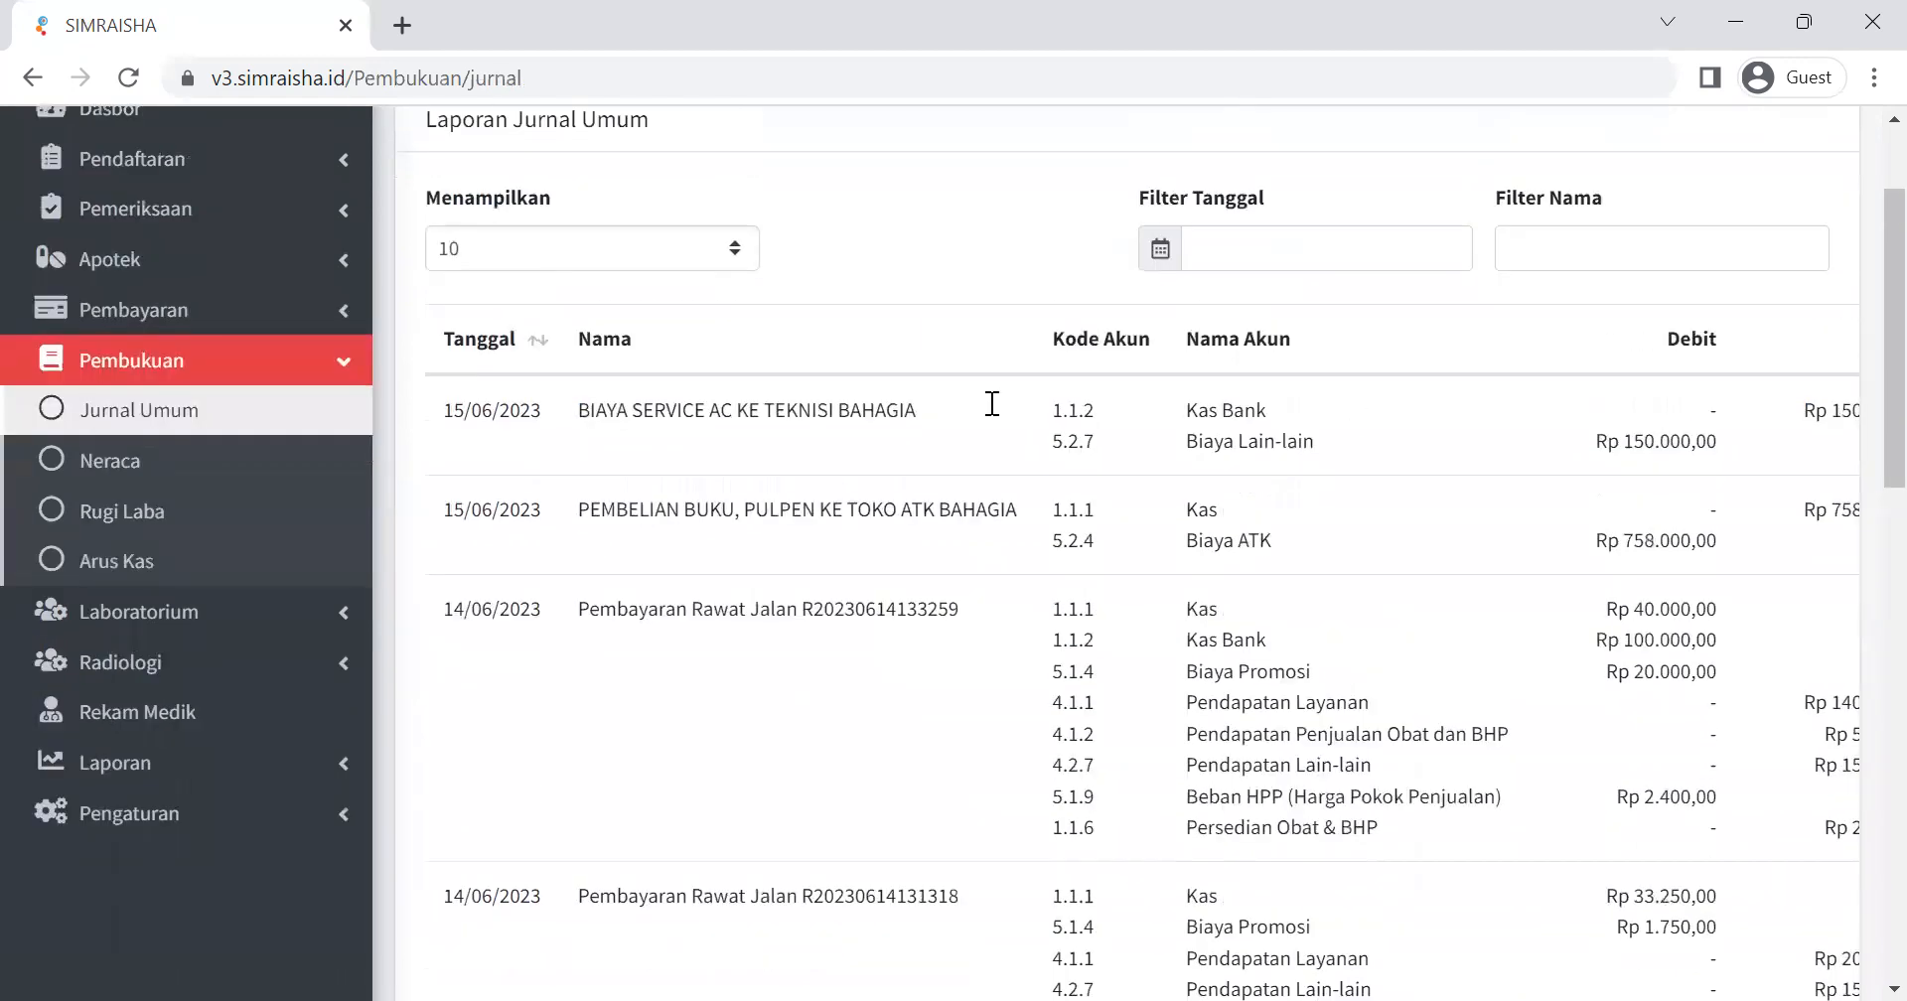
# Read through the 14/06/2023 journal entries for outpatient, service package, outside prescription and invoice payments.
pyautogui.scroll(-4, 940, 474)
pyautogui.moveTo(574, 336); pyautogui.dragTo(811, 331)
pyautogui.click(804, 365)
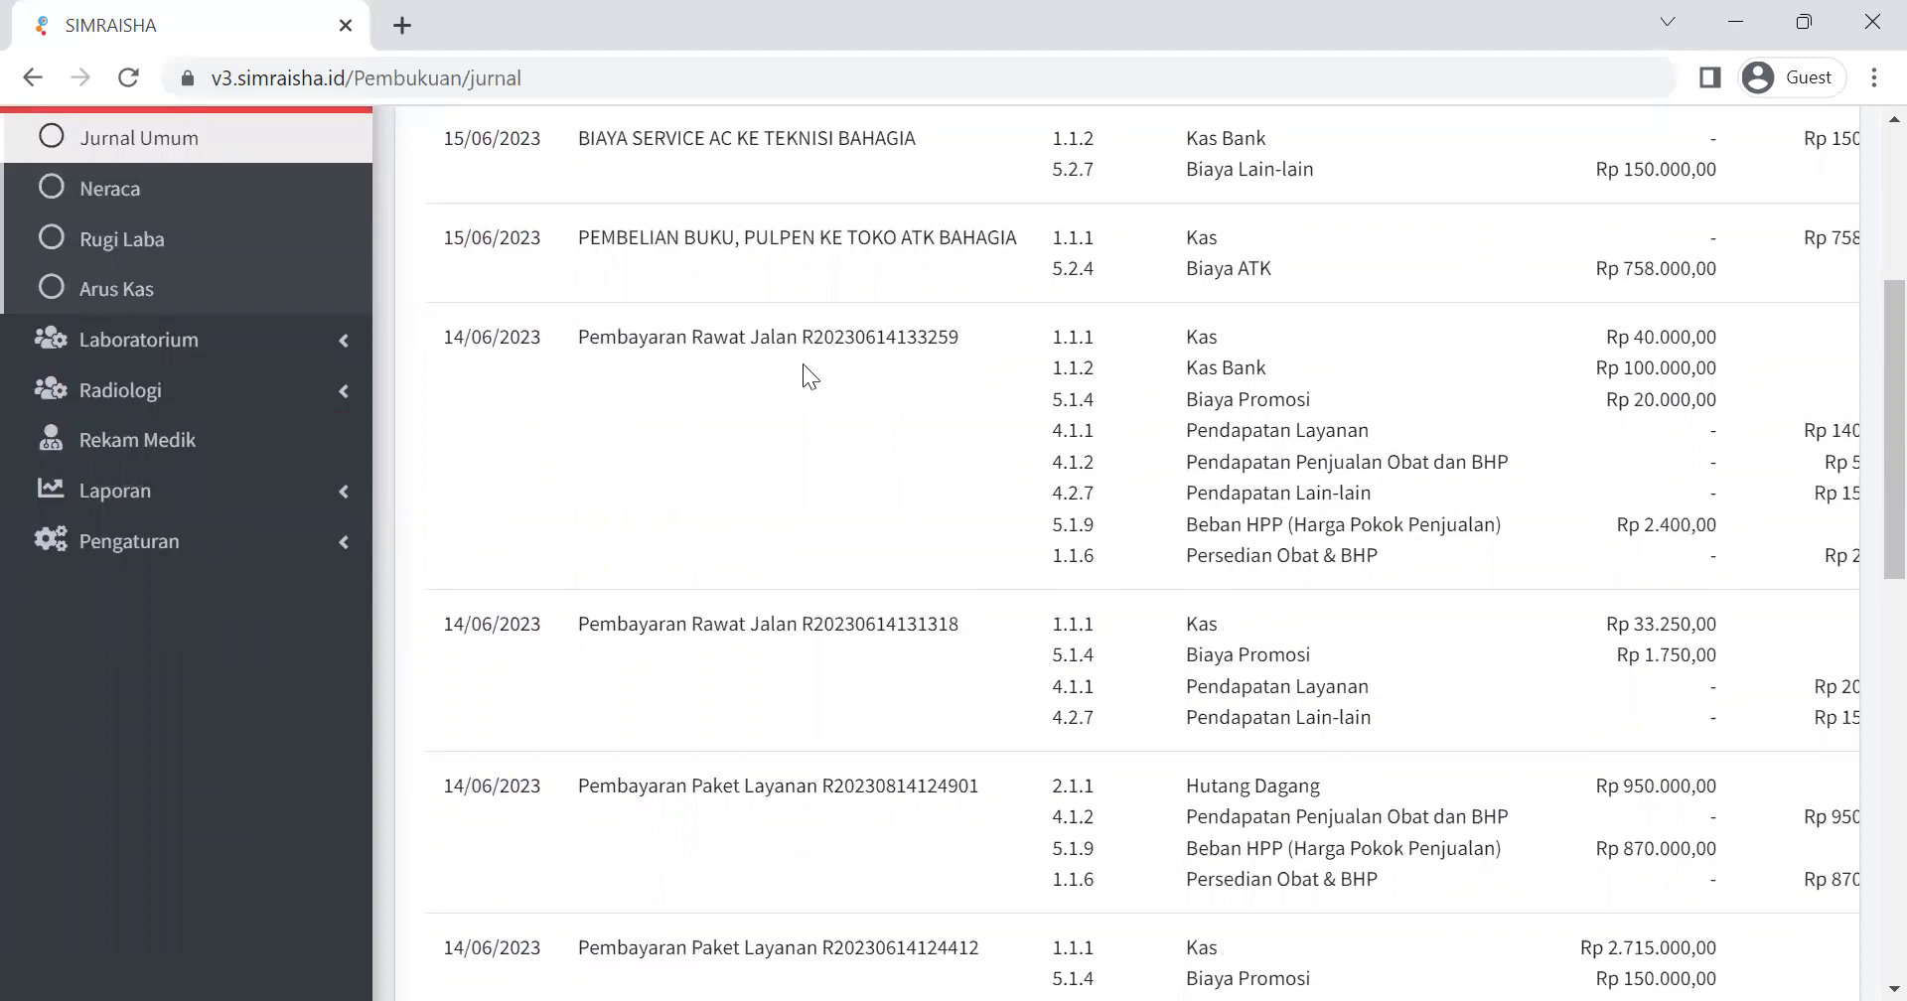
pyautogui.scroll(-6, 745, 447)
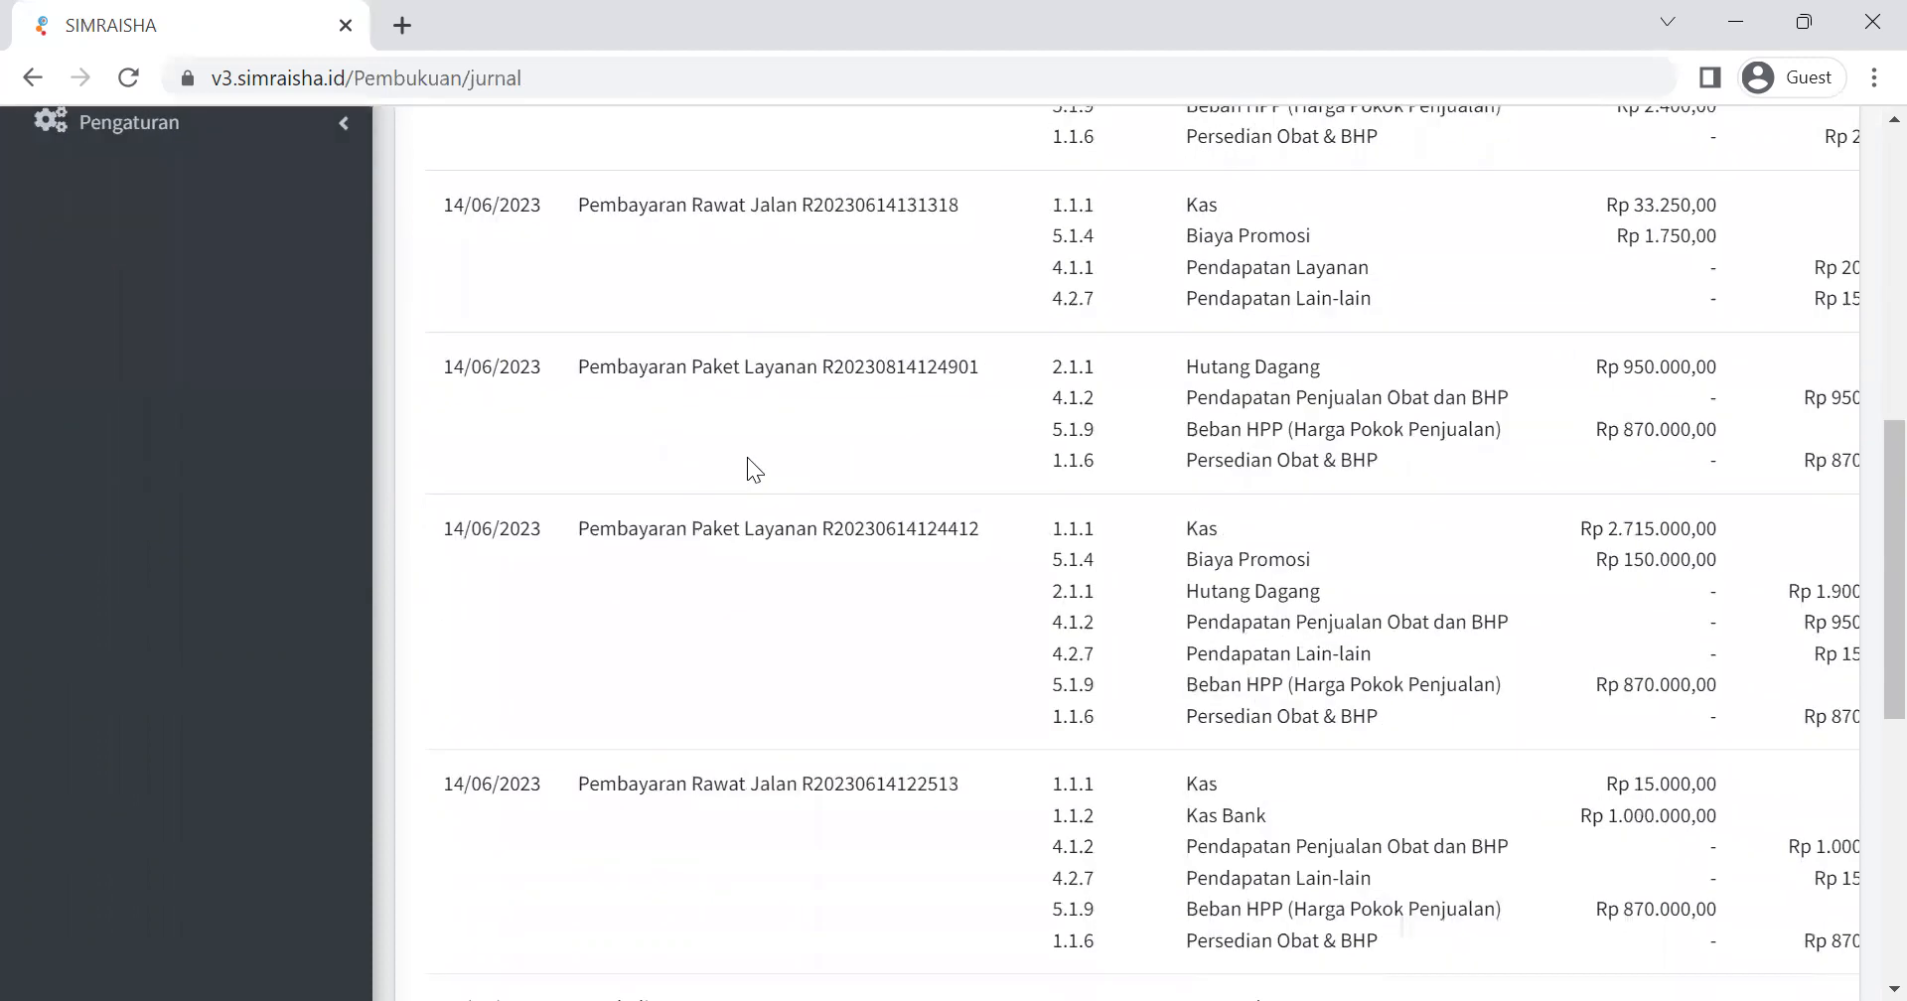
pyautogui.moveTo(579, 349); pyautogui.dragTo(818, 361)
pyautogui.click(838, 362)
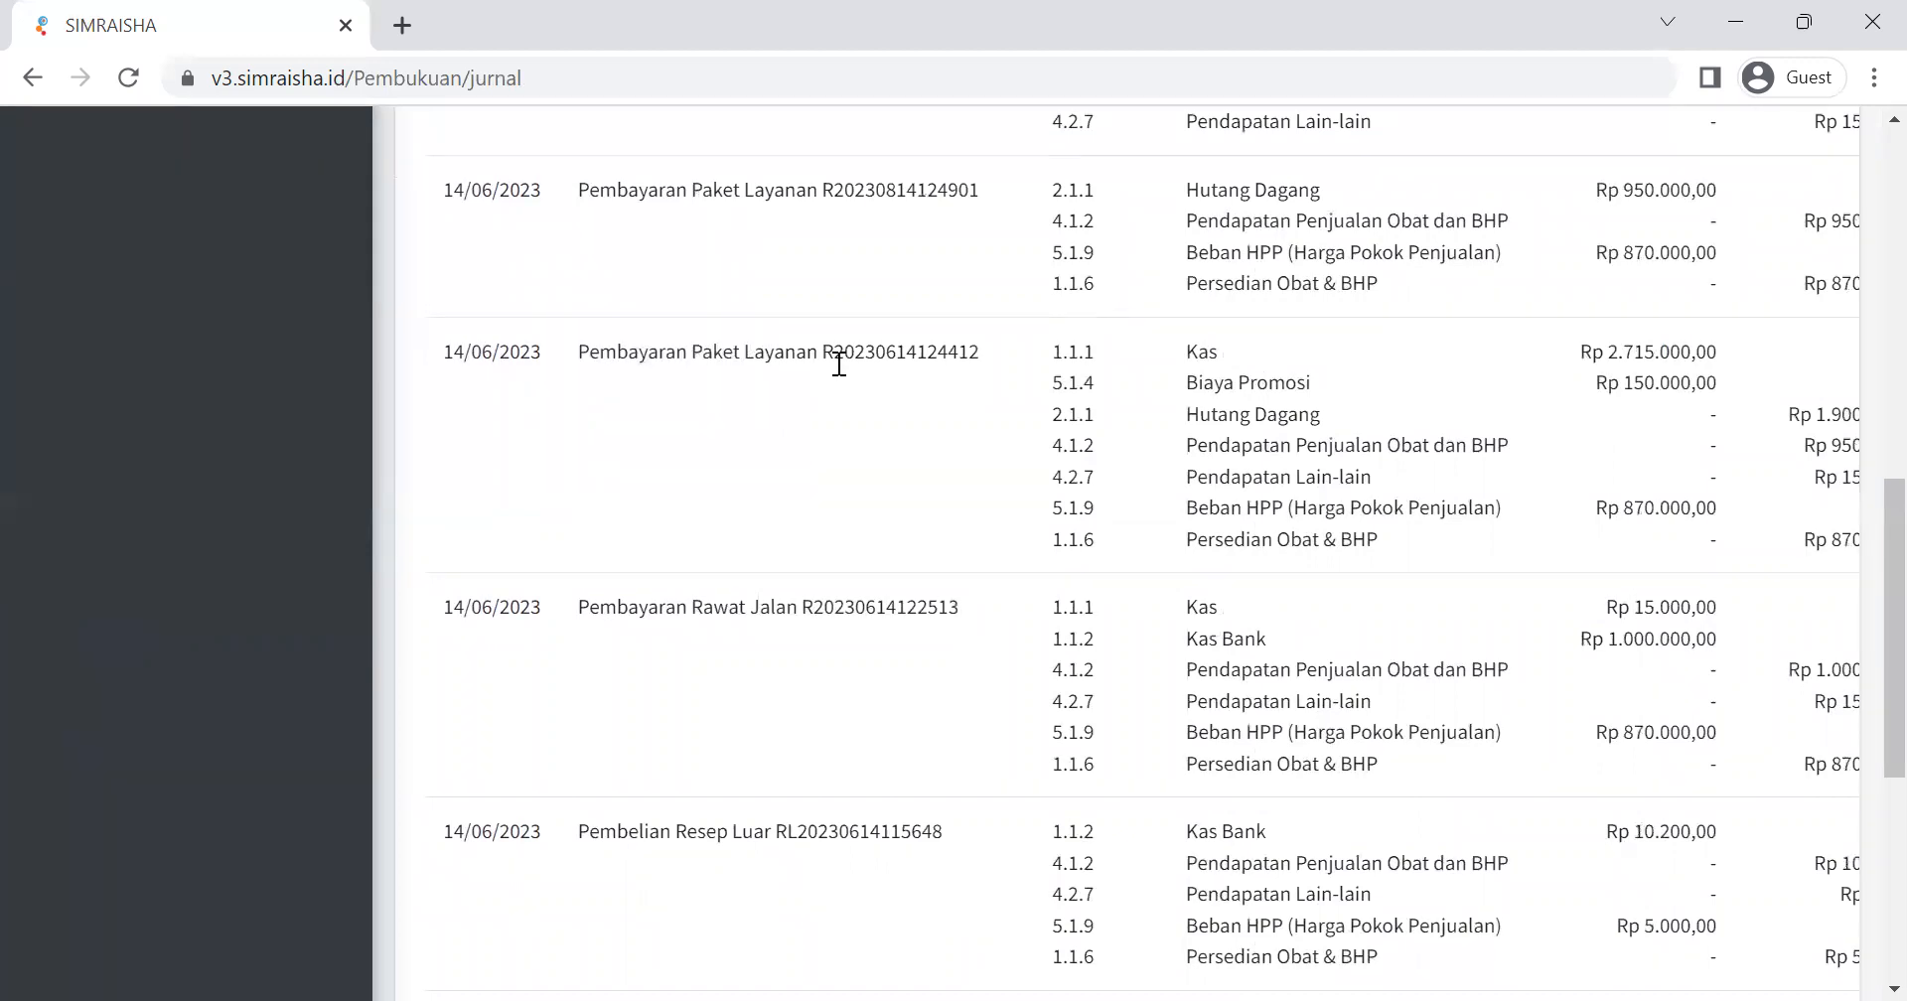
pyautogui.scroll(1, 840, 367)
pyautogui.scroll(2, 840, 369)
pyautogui.scroll(-8, 826, 390)
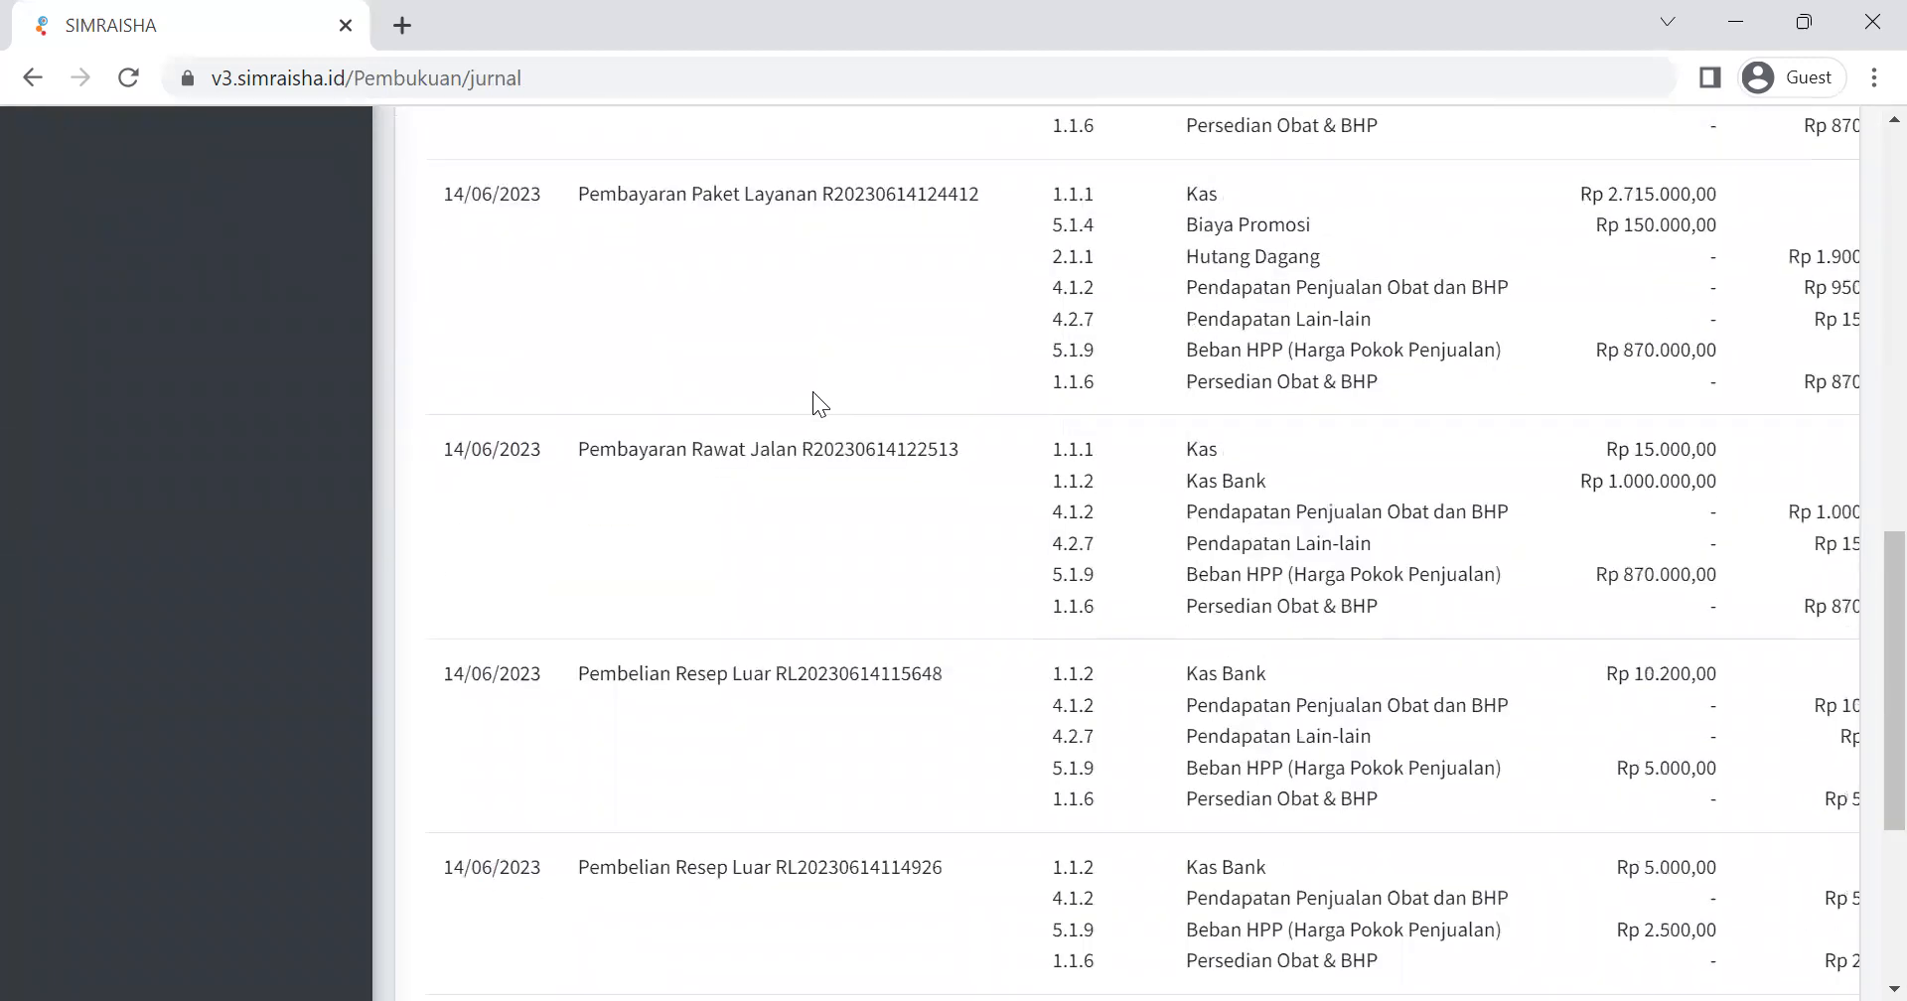
pyautogui.moveTo(570, 395); pyautogui.dragTo(909, 405)
pyautogui.click(952, 399)
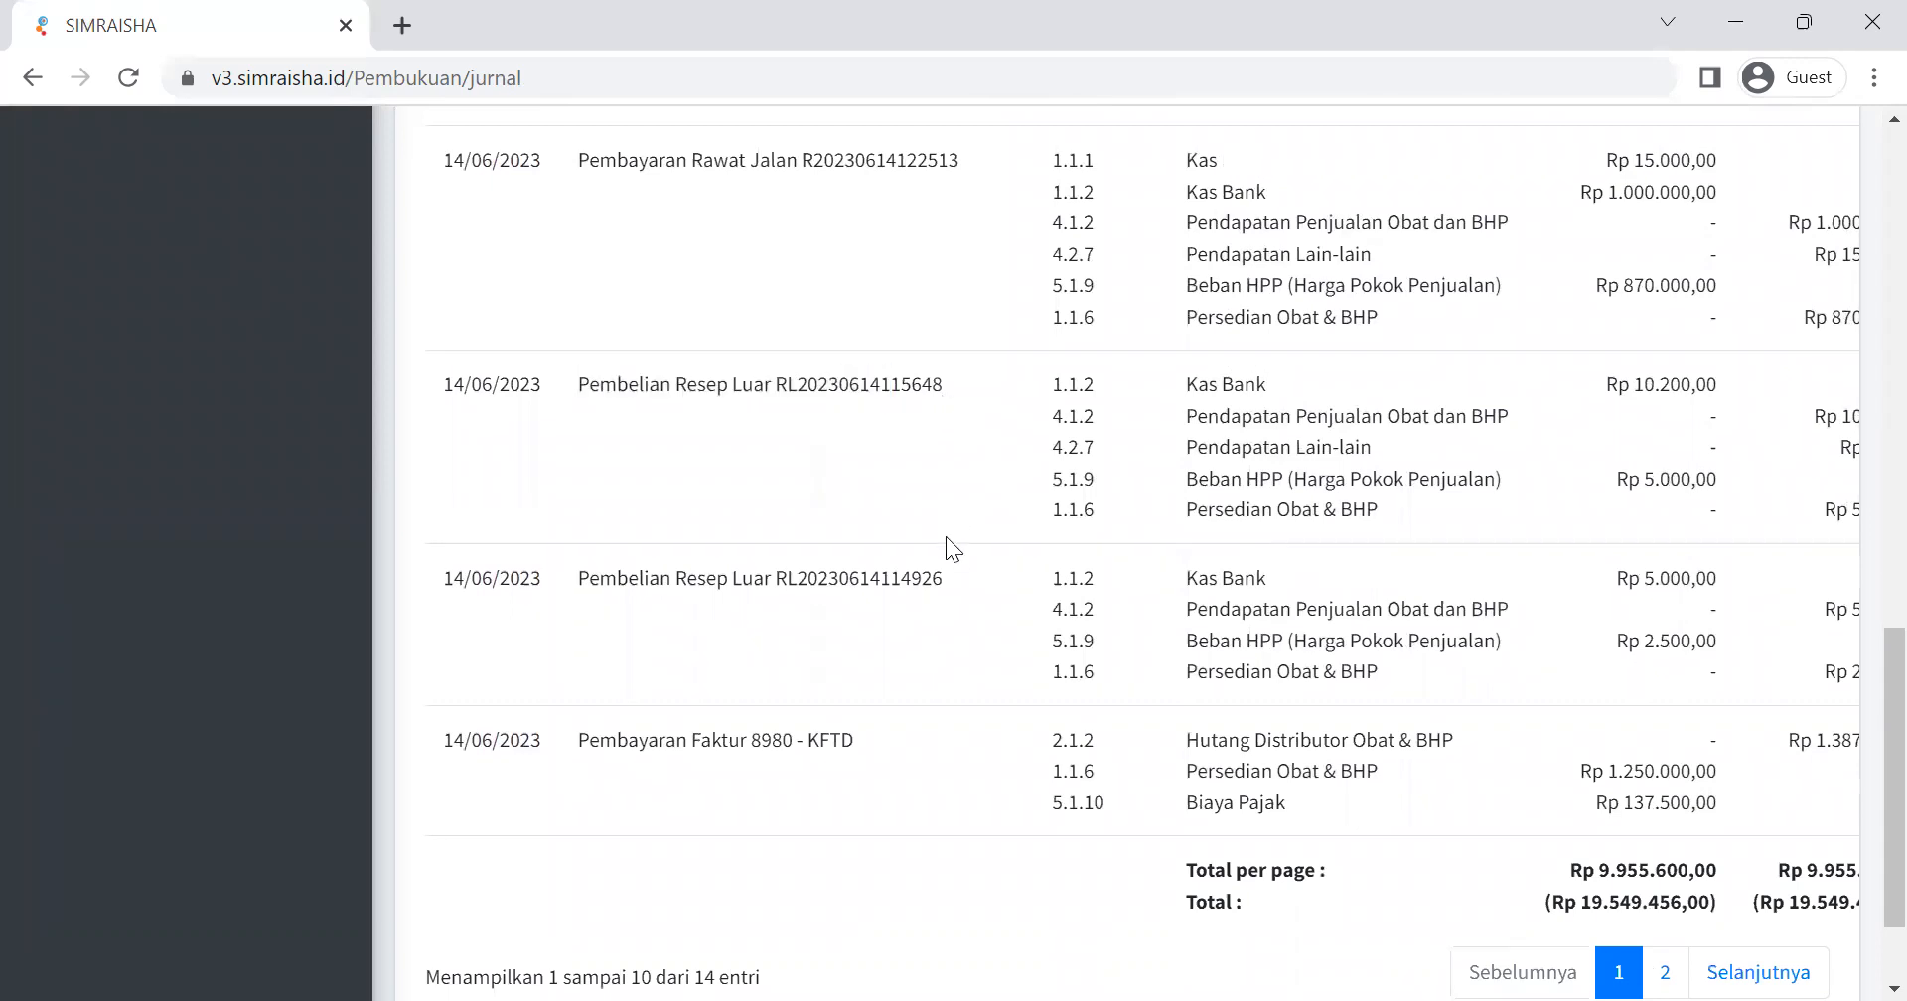
pyautogui.click(691, 672)
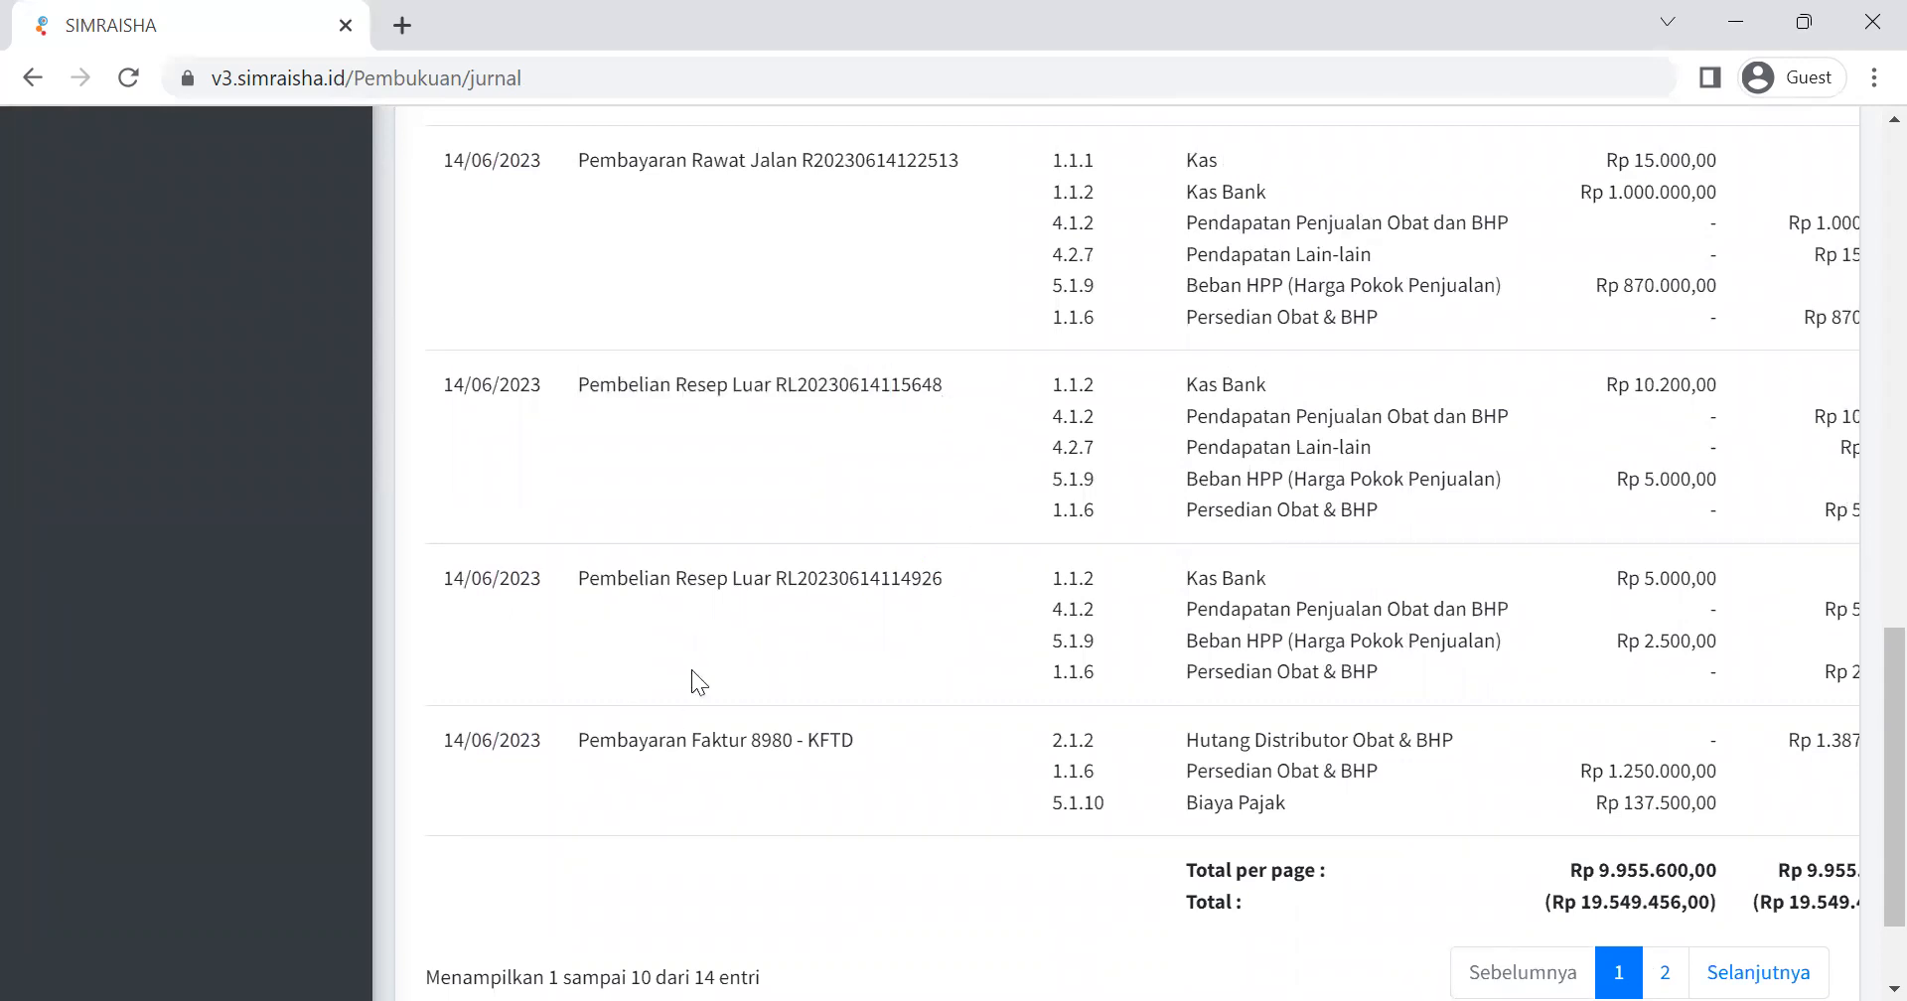
pyautogui.moveTo(617, 740); pyautogui.dragTo(647, 740)
pyautogui.click(735, 745)
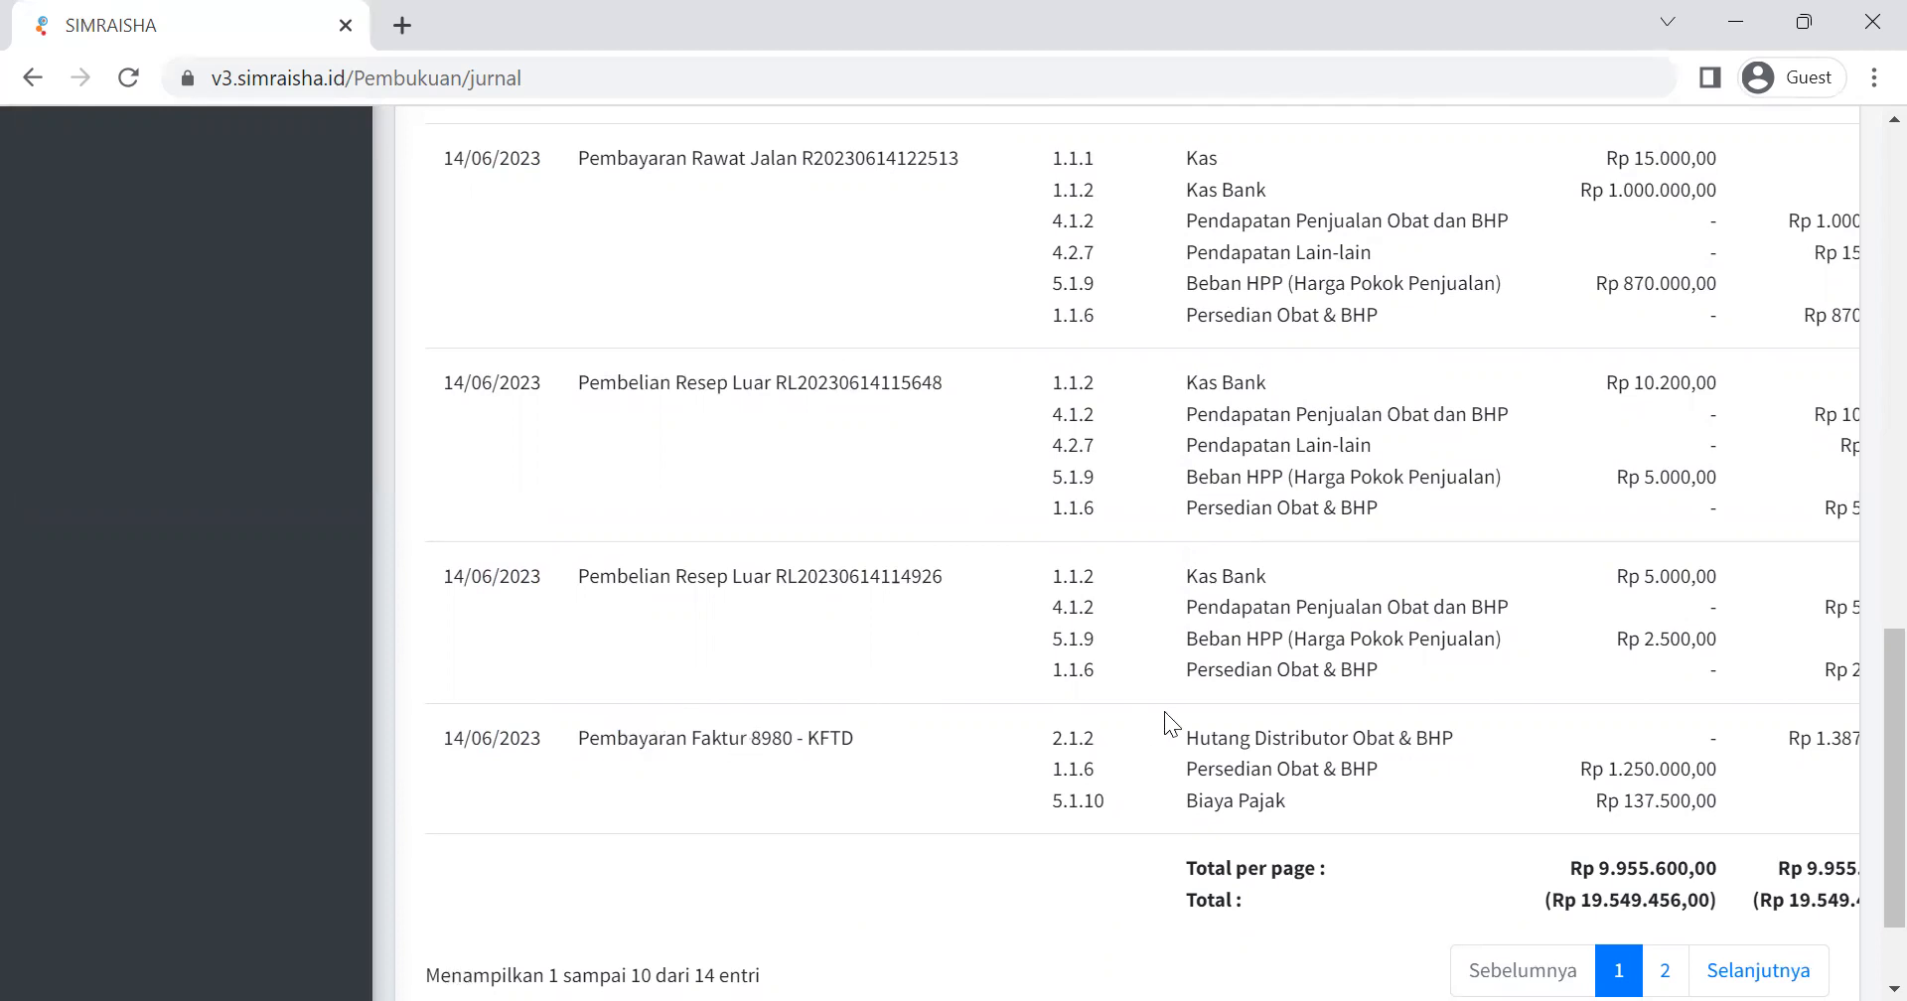
# View page 2 of the Jurnal Umum report and return to the start of page 1.
pyautogui.scroll(-2, 1169, 711)
pyautogui.click(1665, 824)
pyautogui.scroll(1, 1190, 552)
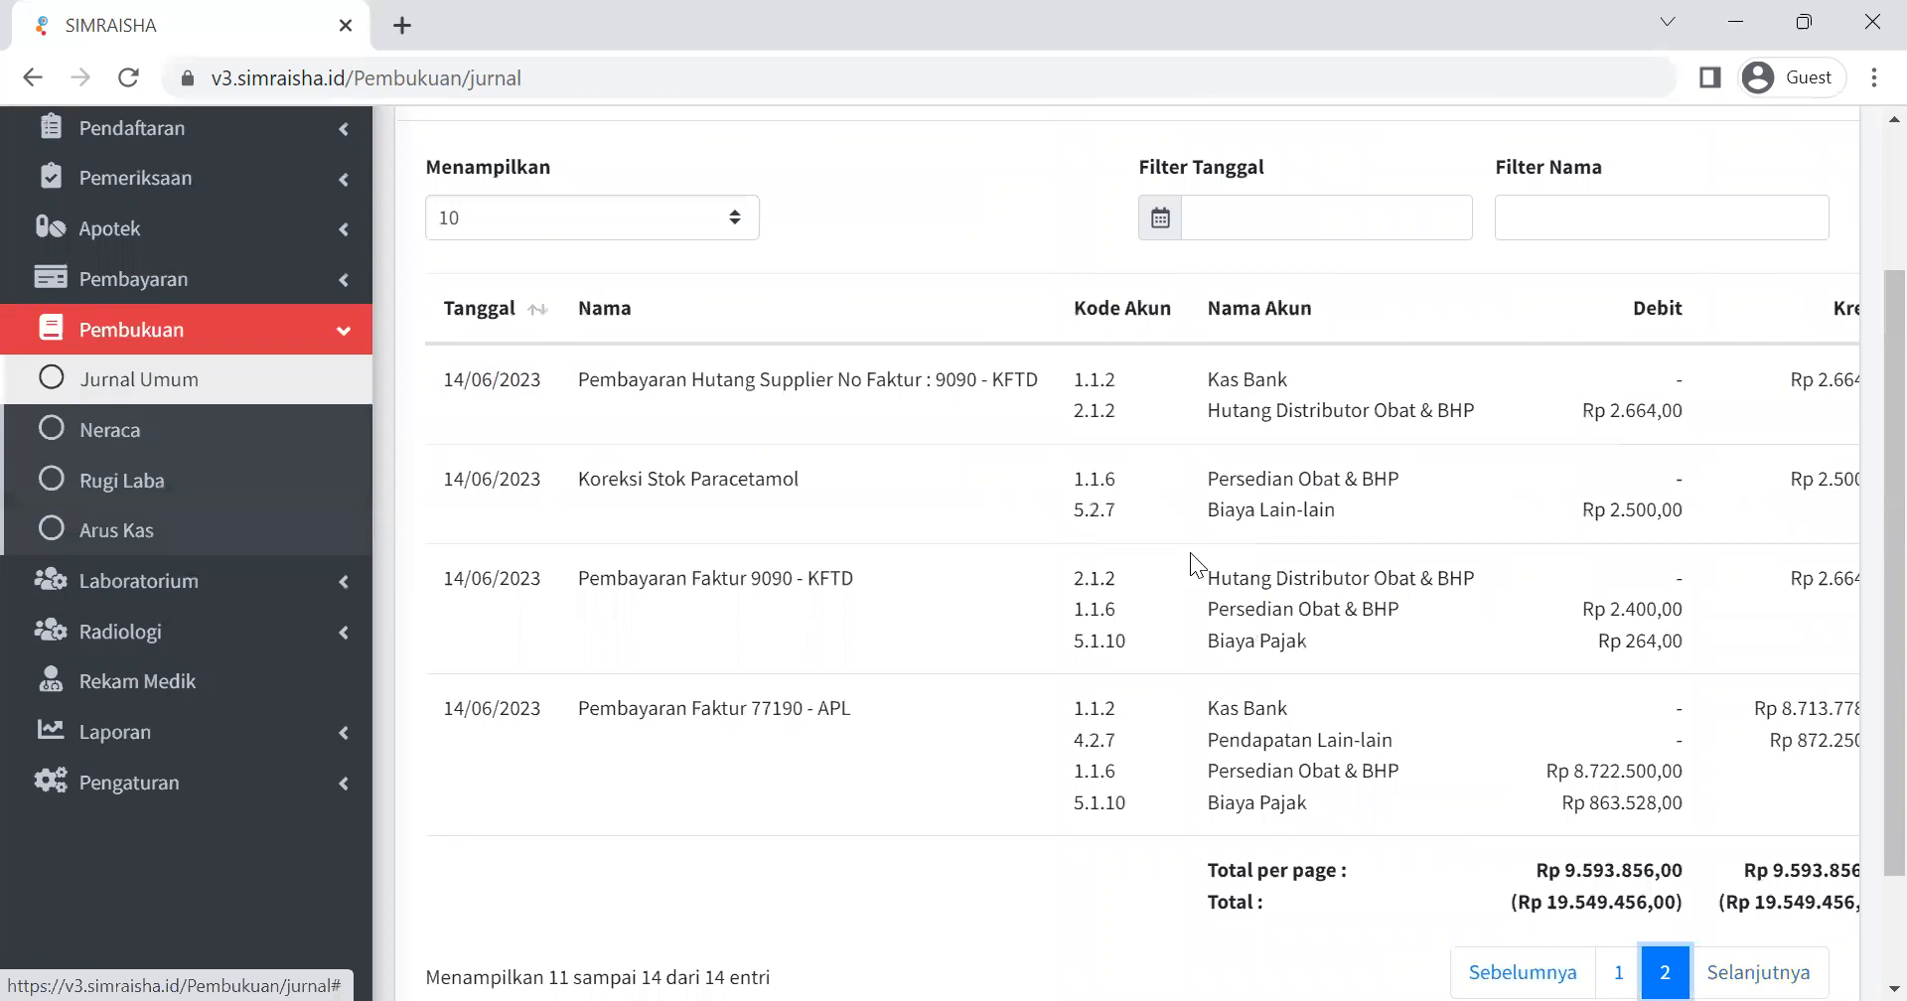
pyautogui.click(1618, 972)
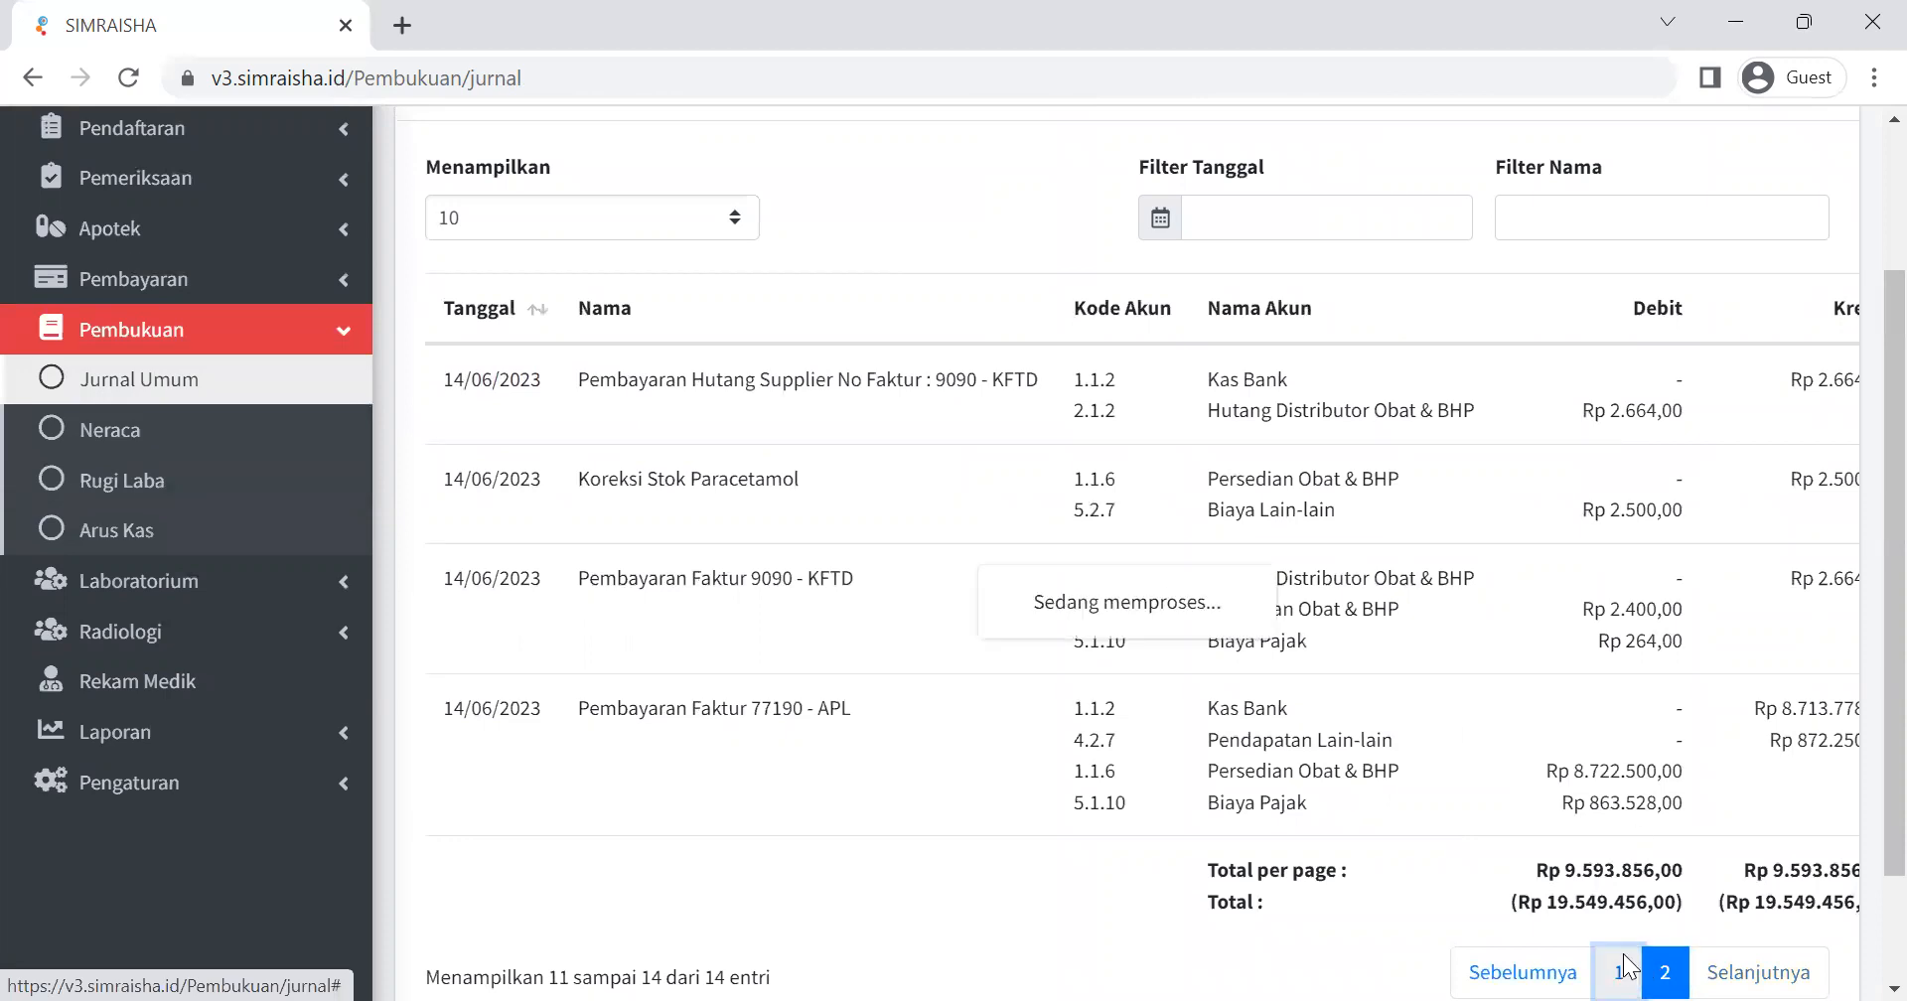
pyautogui.scroll(15, 1195, 345)
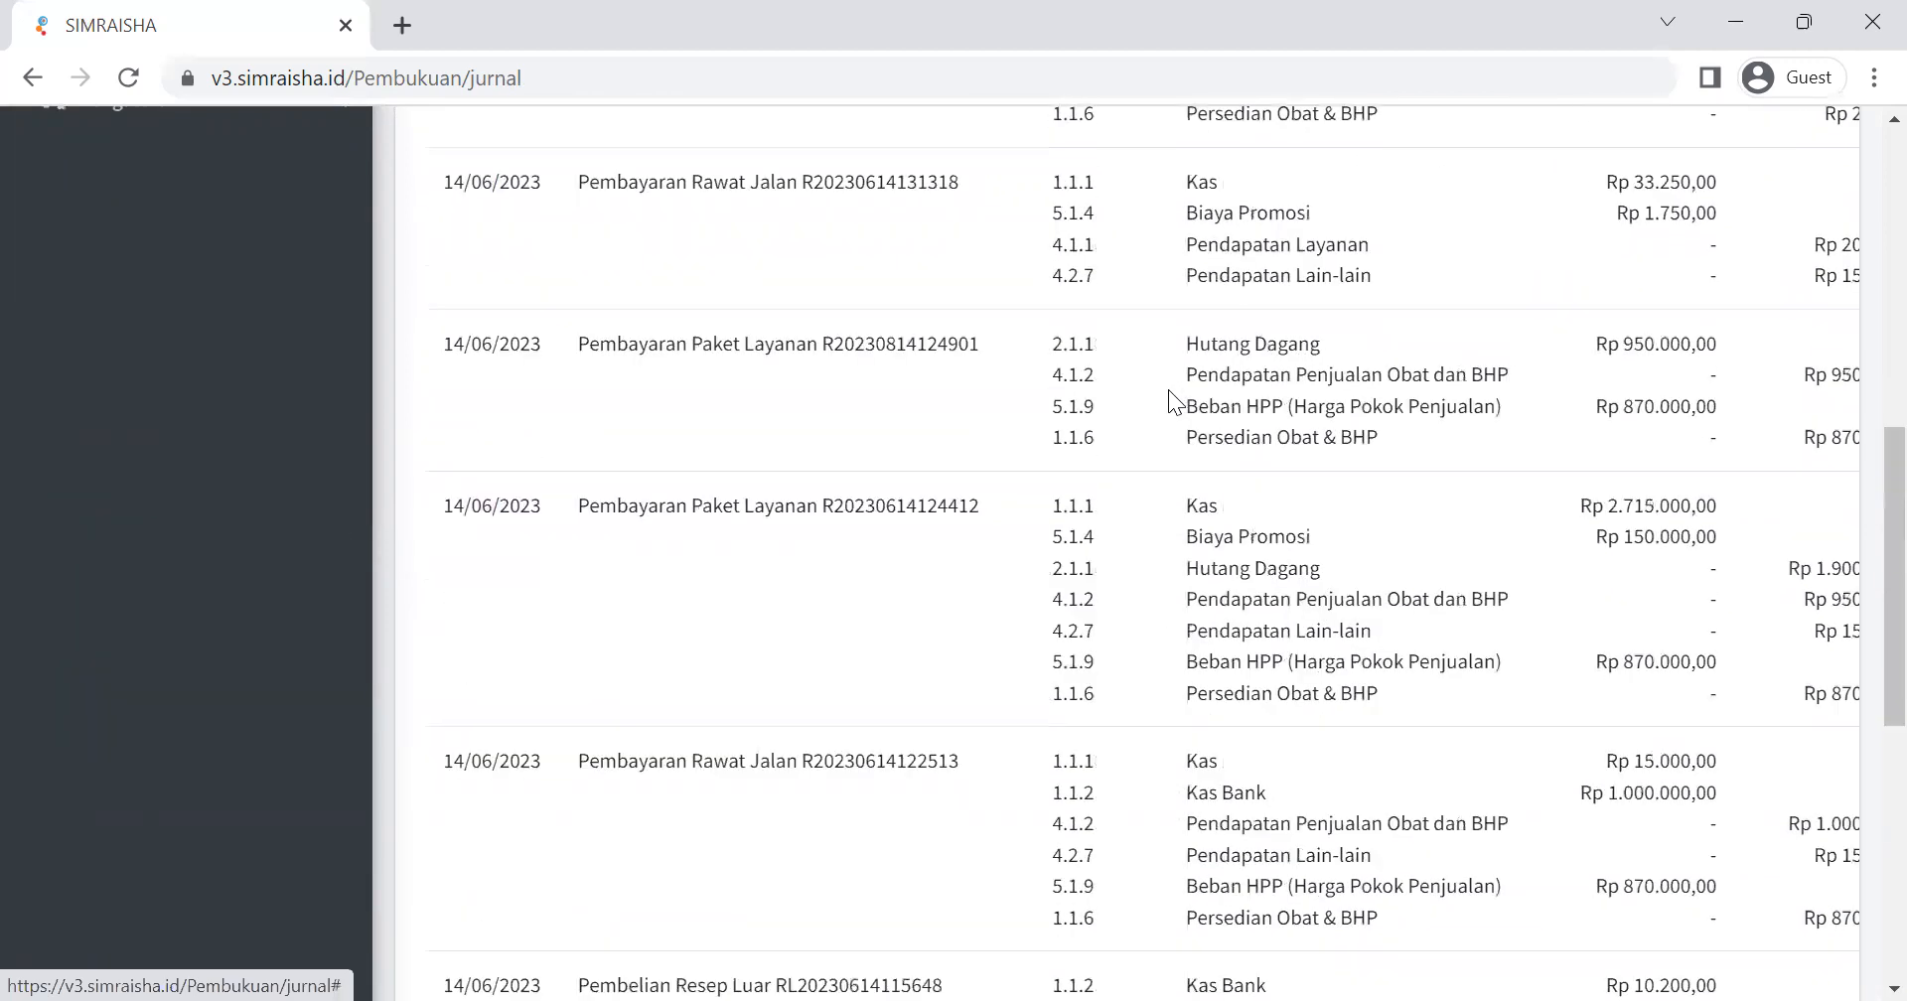
pyautogui.scroll(2, 1168, 397)
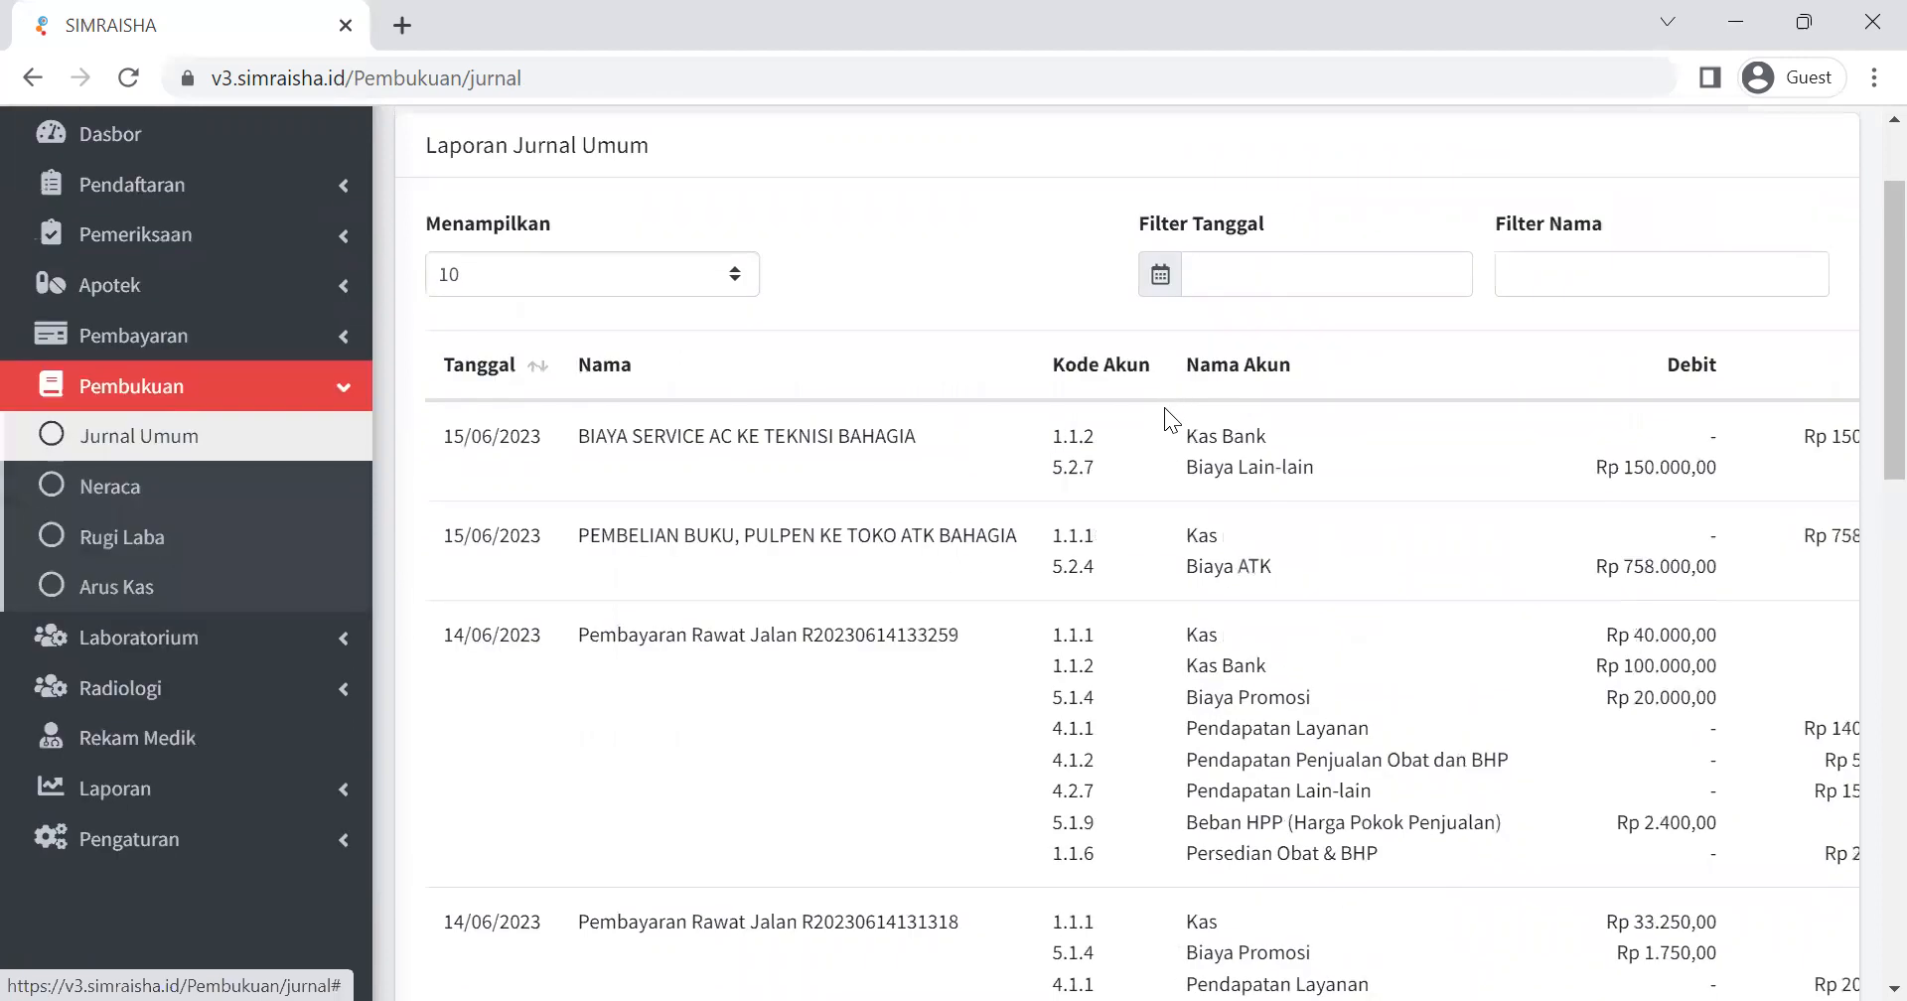
# Compare the Debit and Kredit columns of the journal entries on page 1.
pyautogui.hscroll(3, 1159, 681)
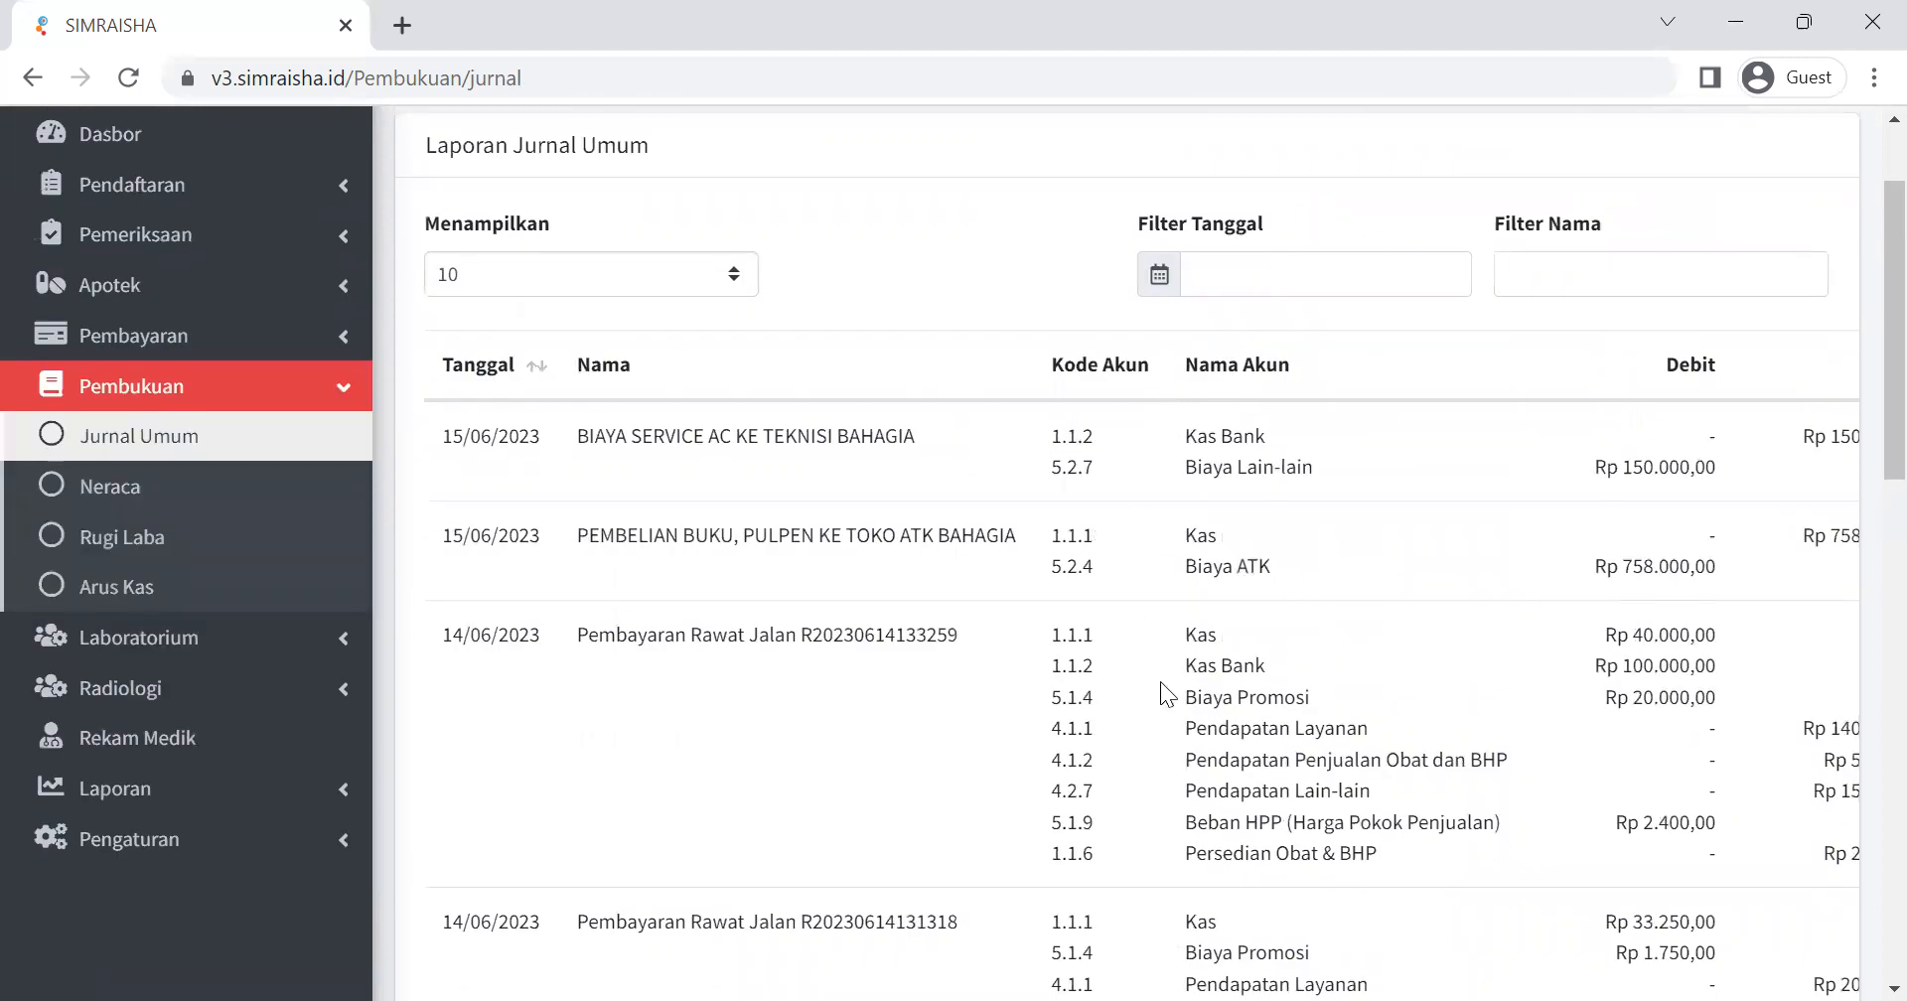
pyautogui.hscroll(2, 1162, 683)
pyautogui.hscroll(-4, 1161, 683)
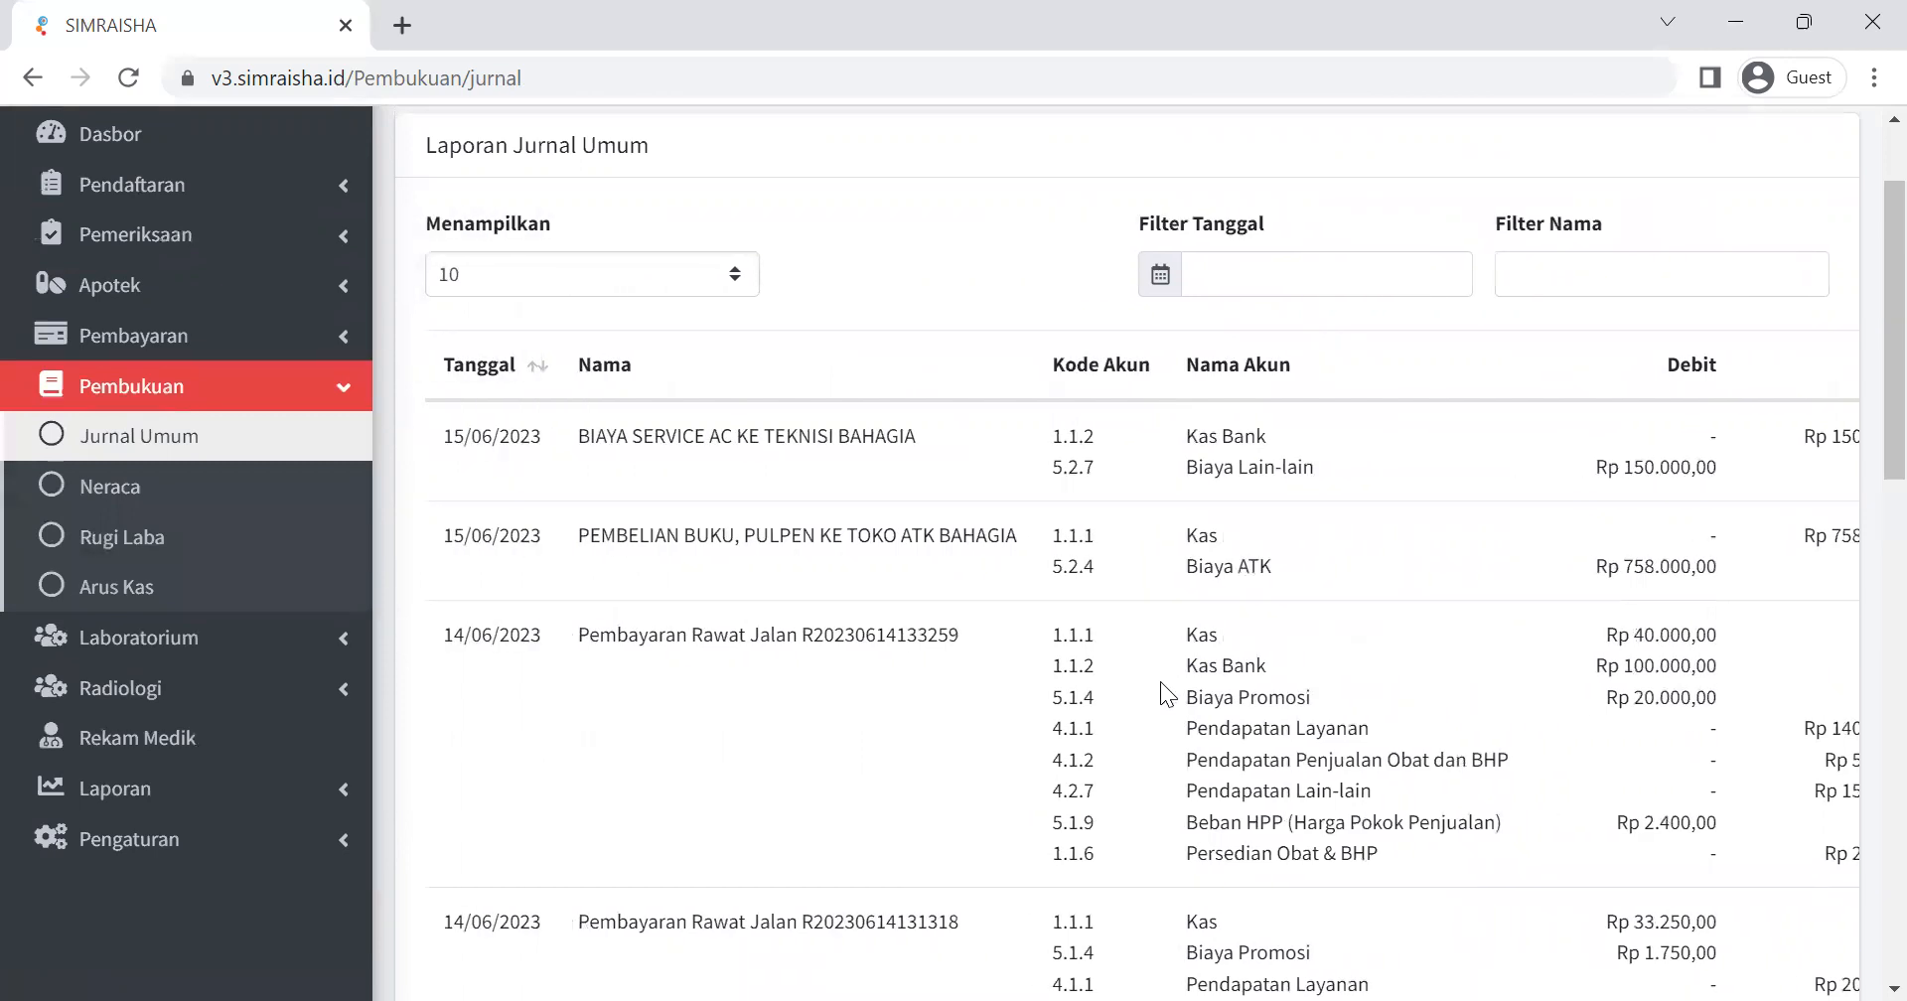
pyautogui.hscroll(2, 1167, 693)
pyautogui.hscroll(-2, 1167, 693)
pyautogui.hscroll(3, 1166, 693)
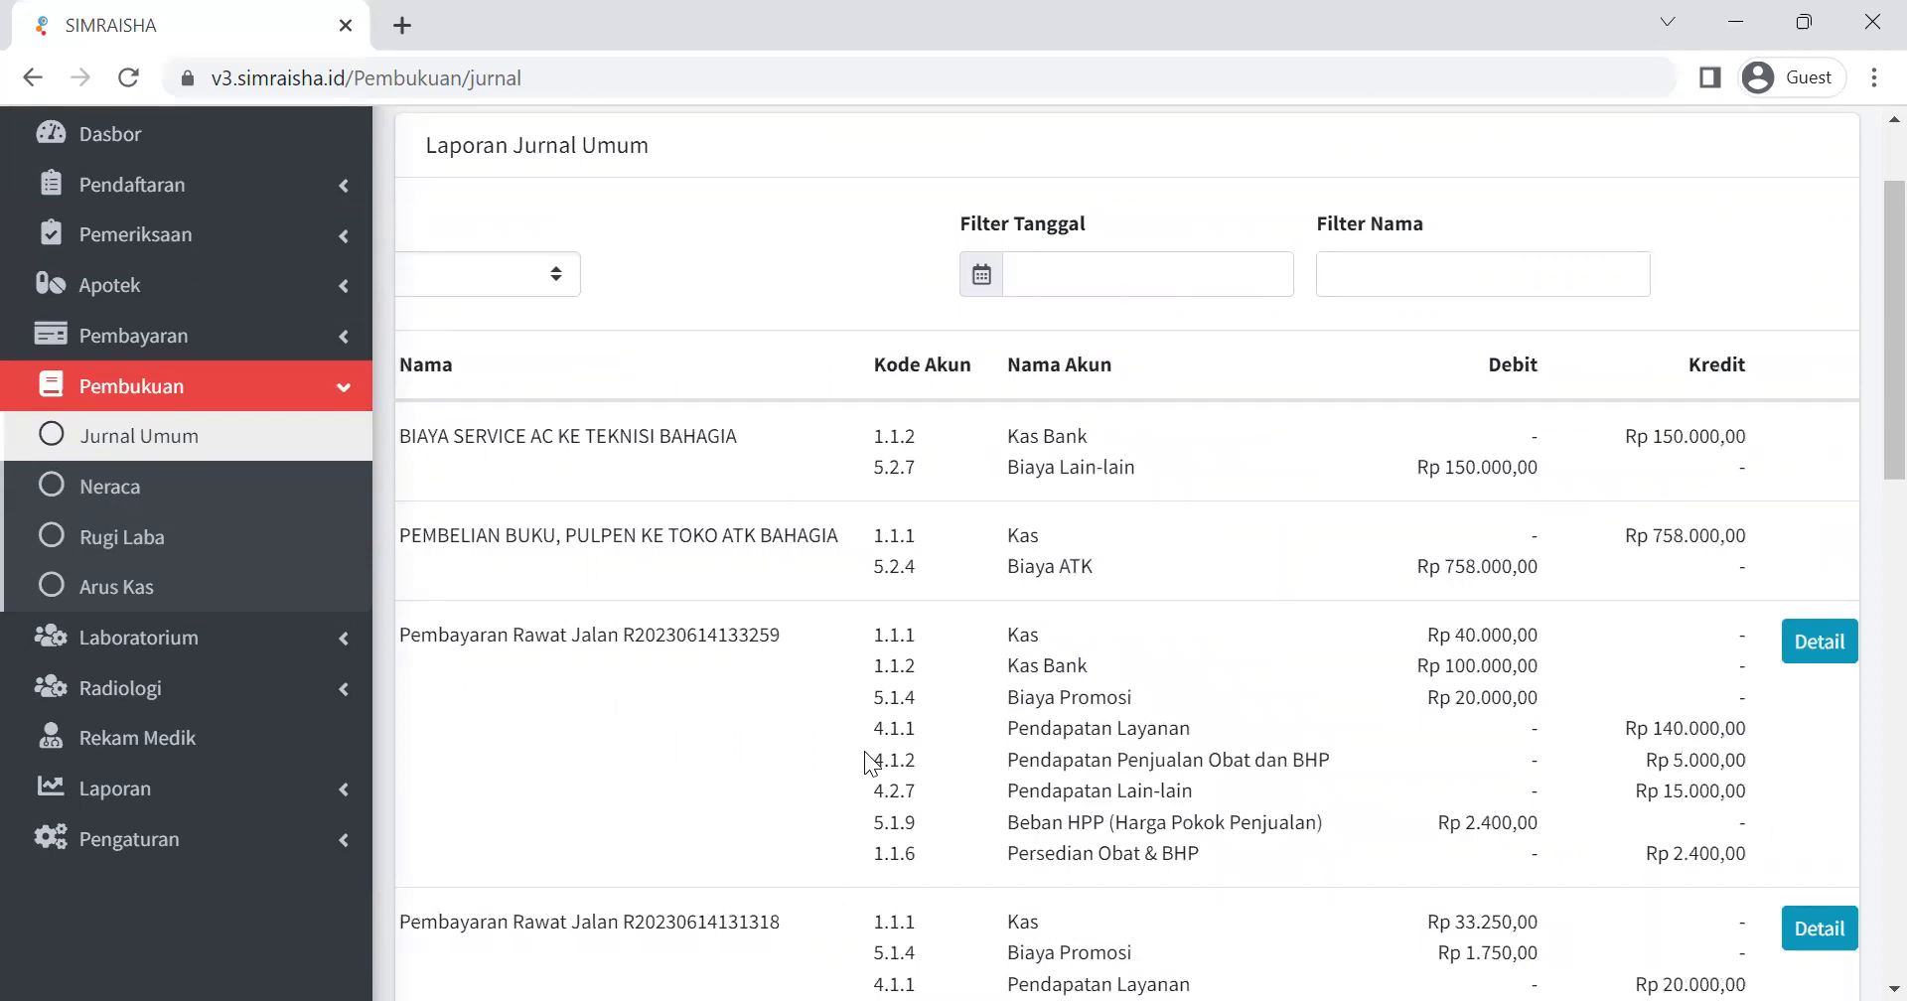
pyautogui.hscroll(-2, 865, 753)
pyautogui.hscroll(3, 865, 753)
pyautogui.hscroll(-3, 865, 753)
pyautogui.hscroll(3, 865, 753)
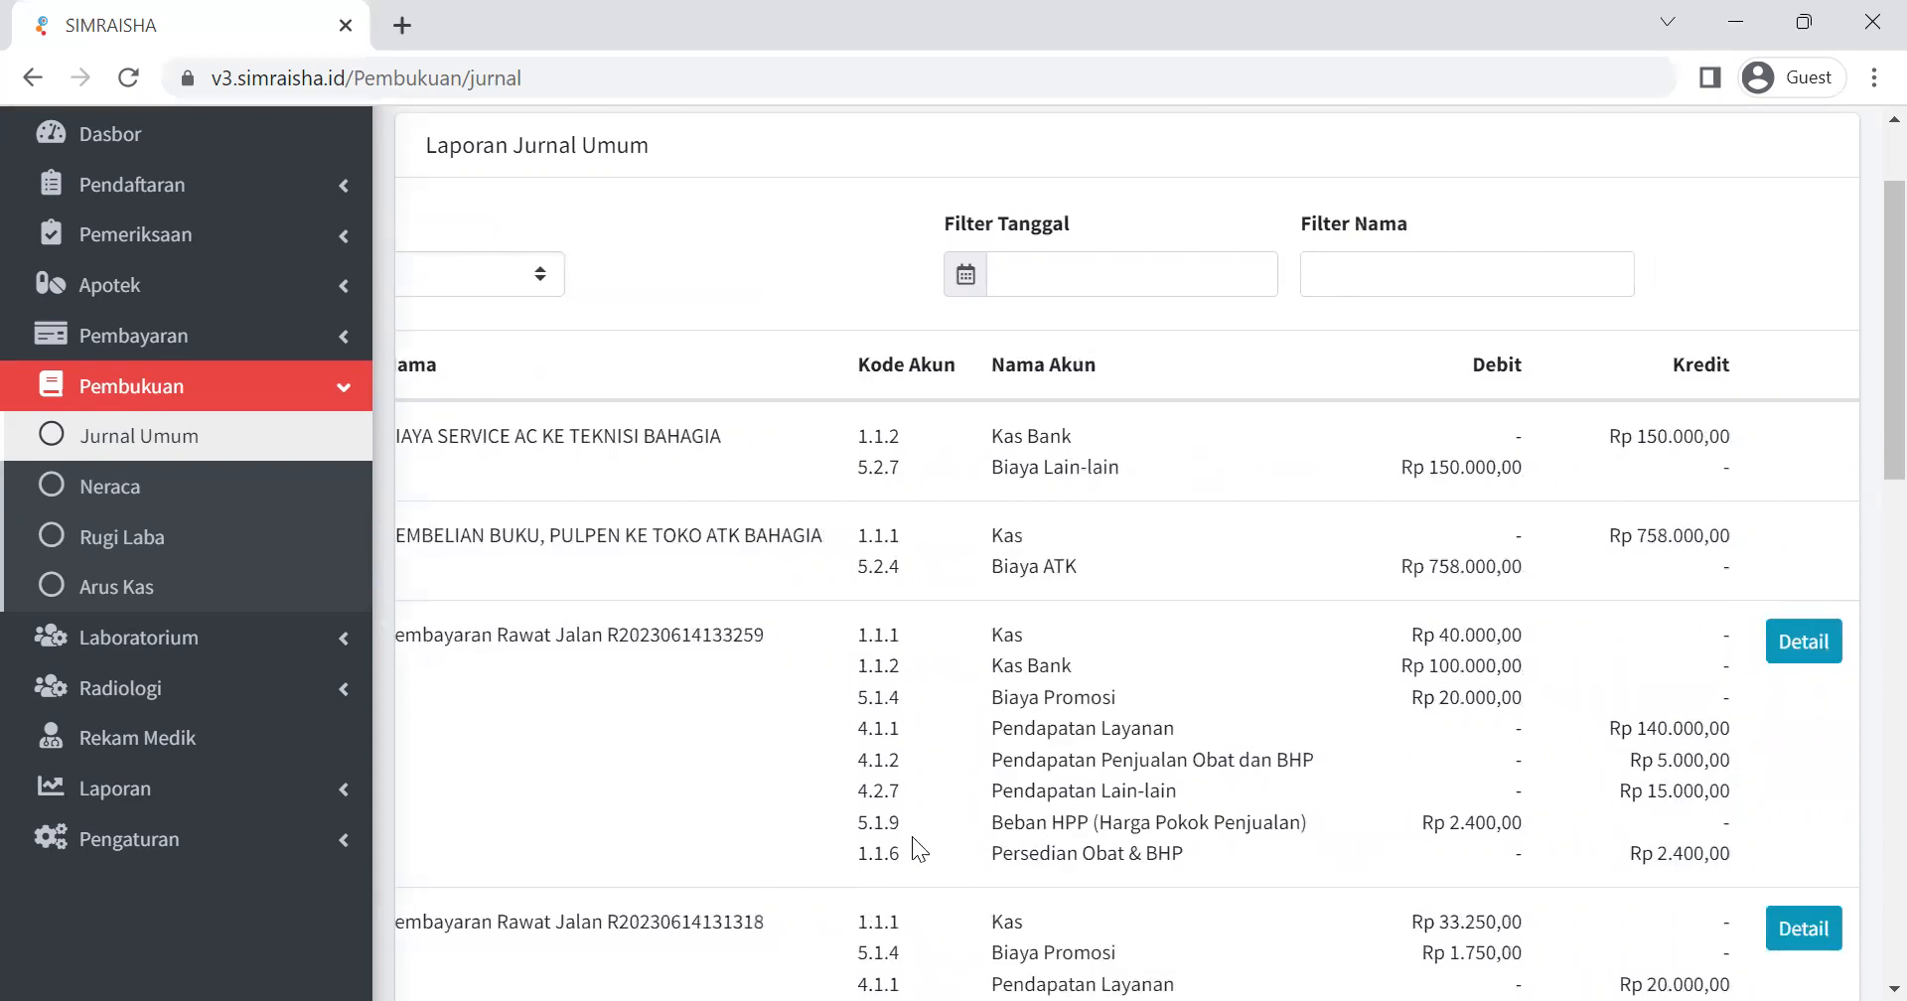
# View the receipt behind the first listed Pembayaran Rawat Jalan entry, cancel its printing and close it.
pyautogui.click(1806, 660)
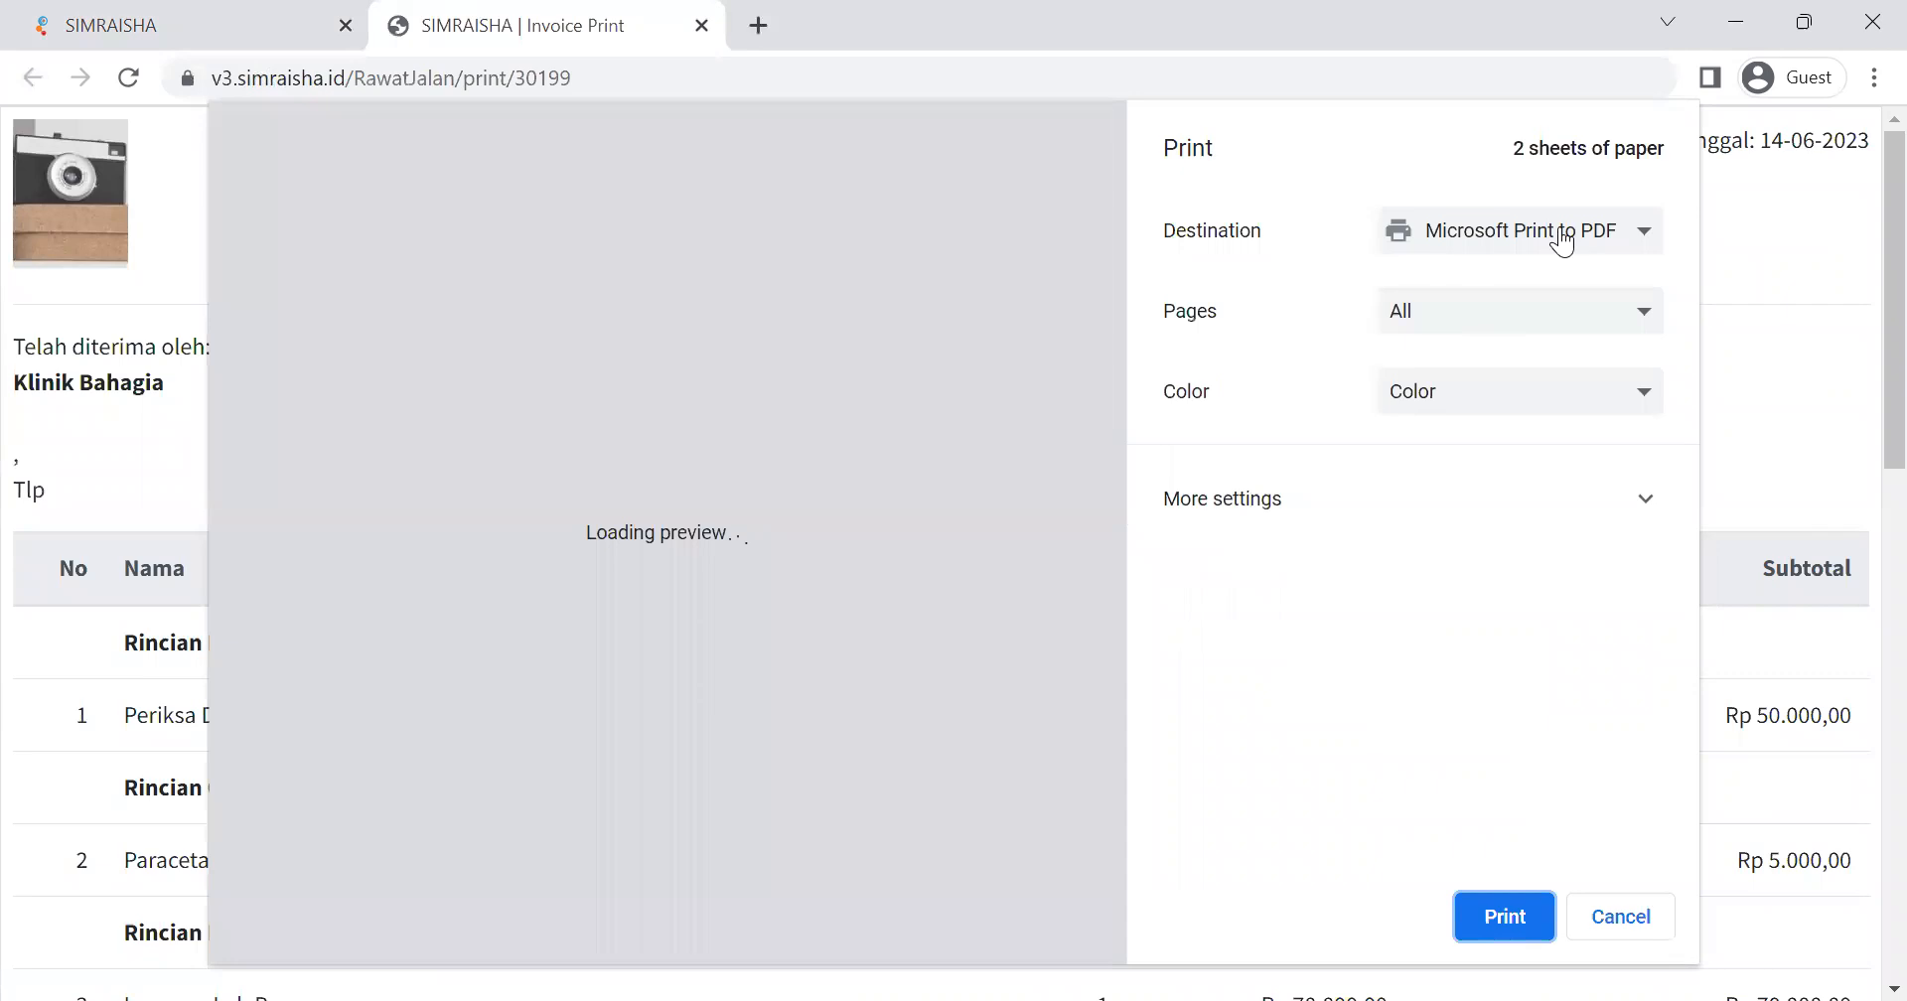
pyautogui.click(1561, 242)
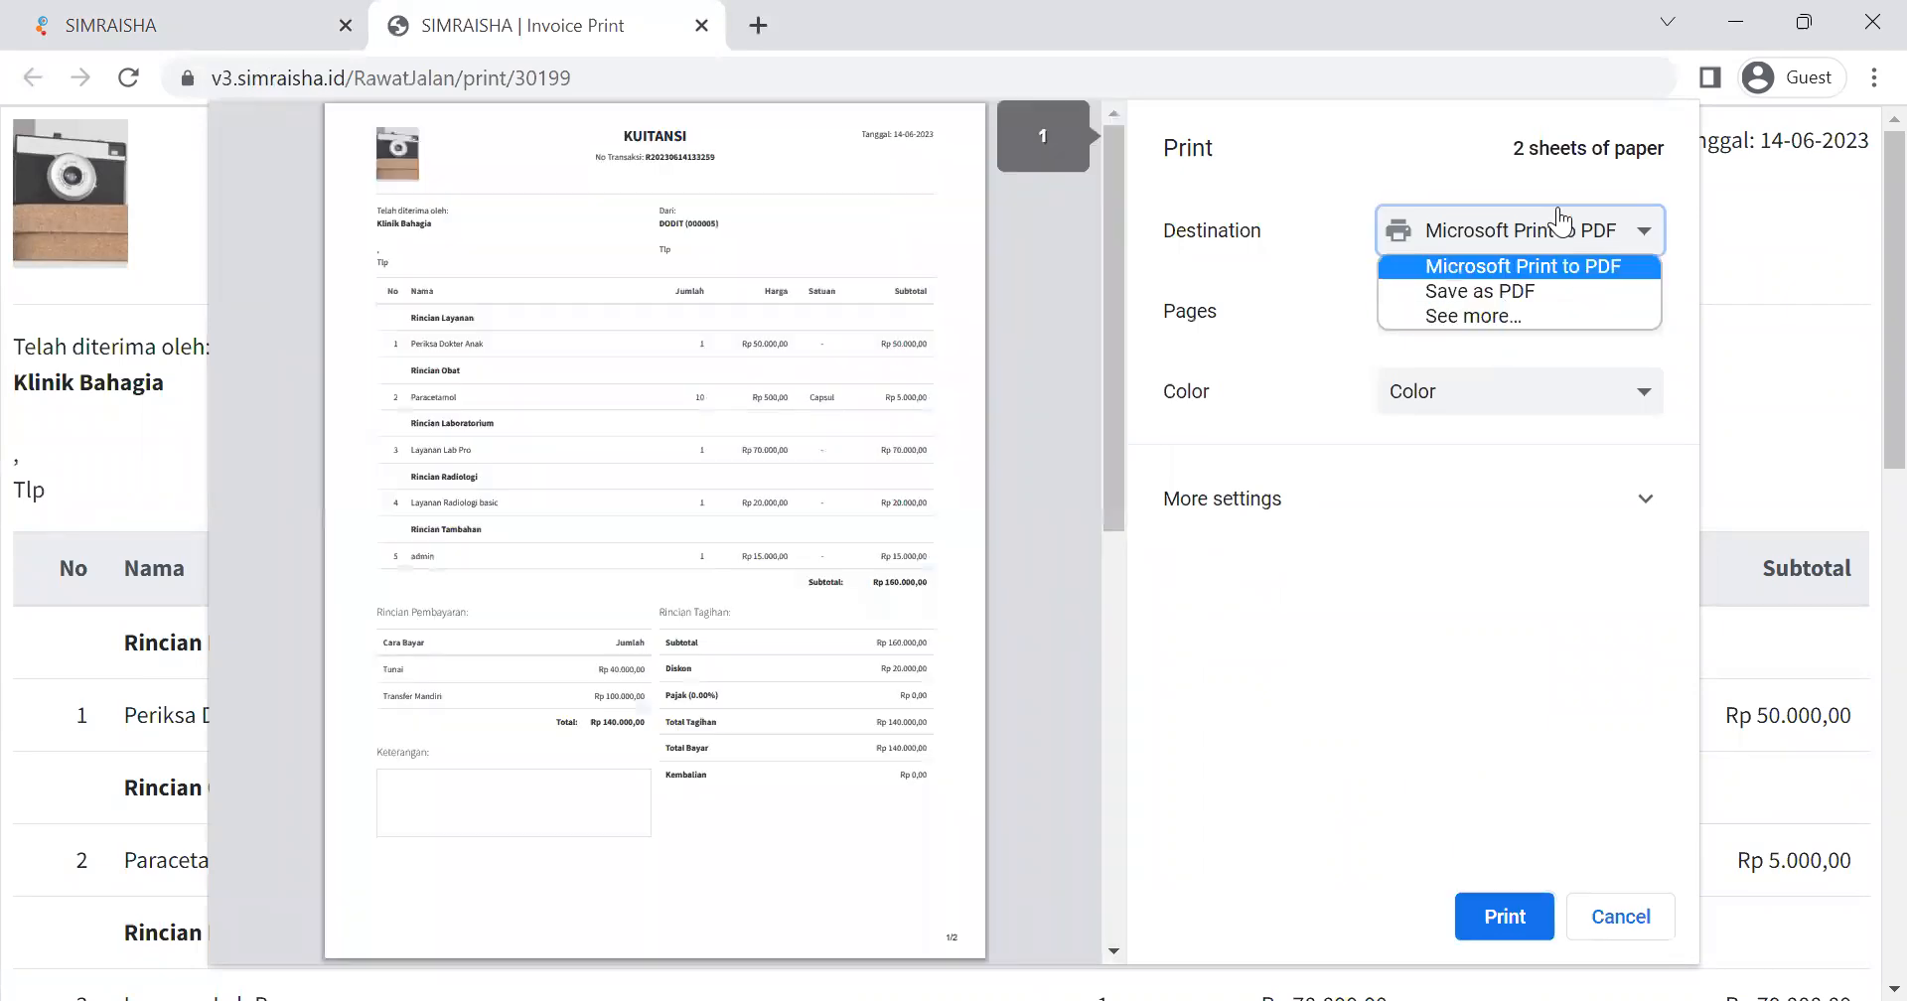
pyautogui.click(1847, 318)
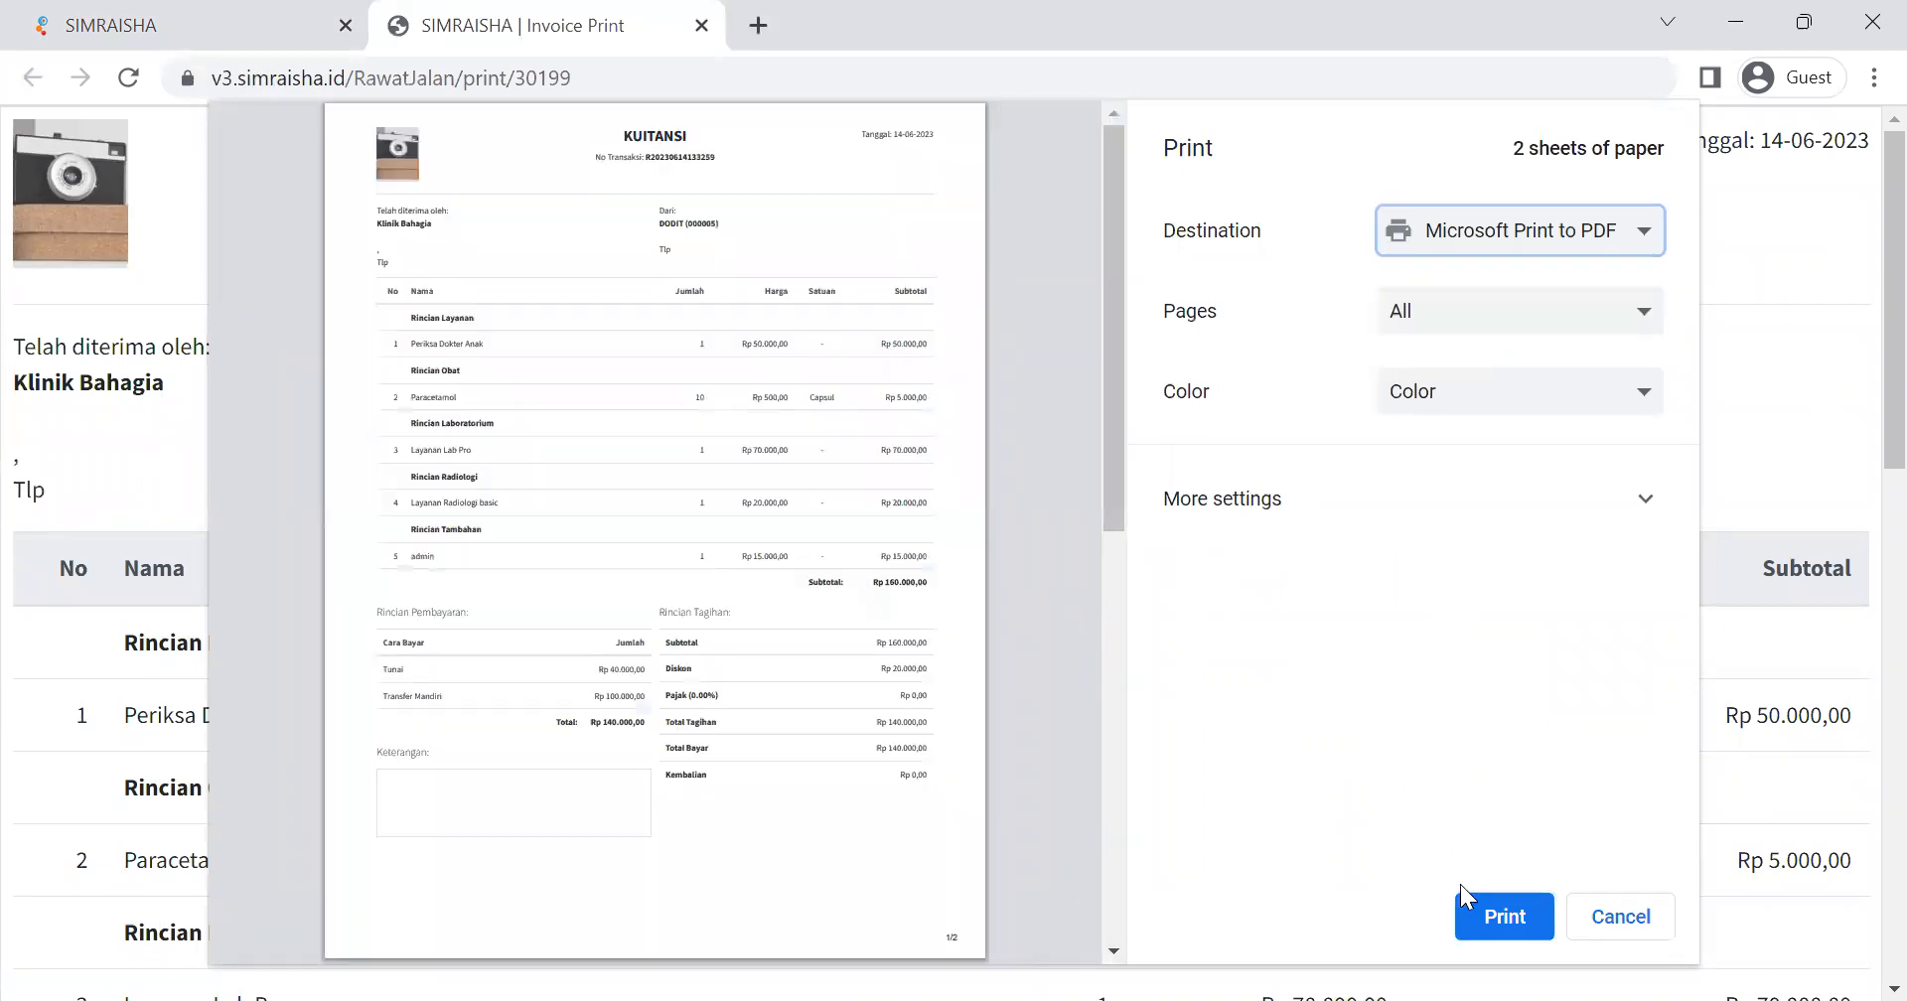
pyautogui.click(1637, 918)
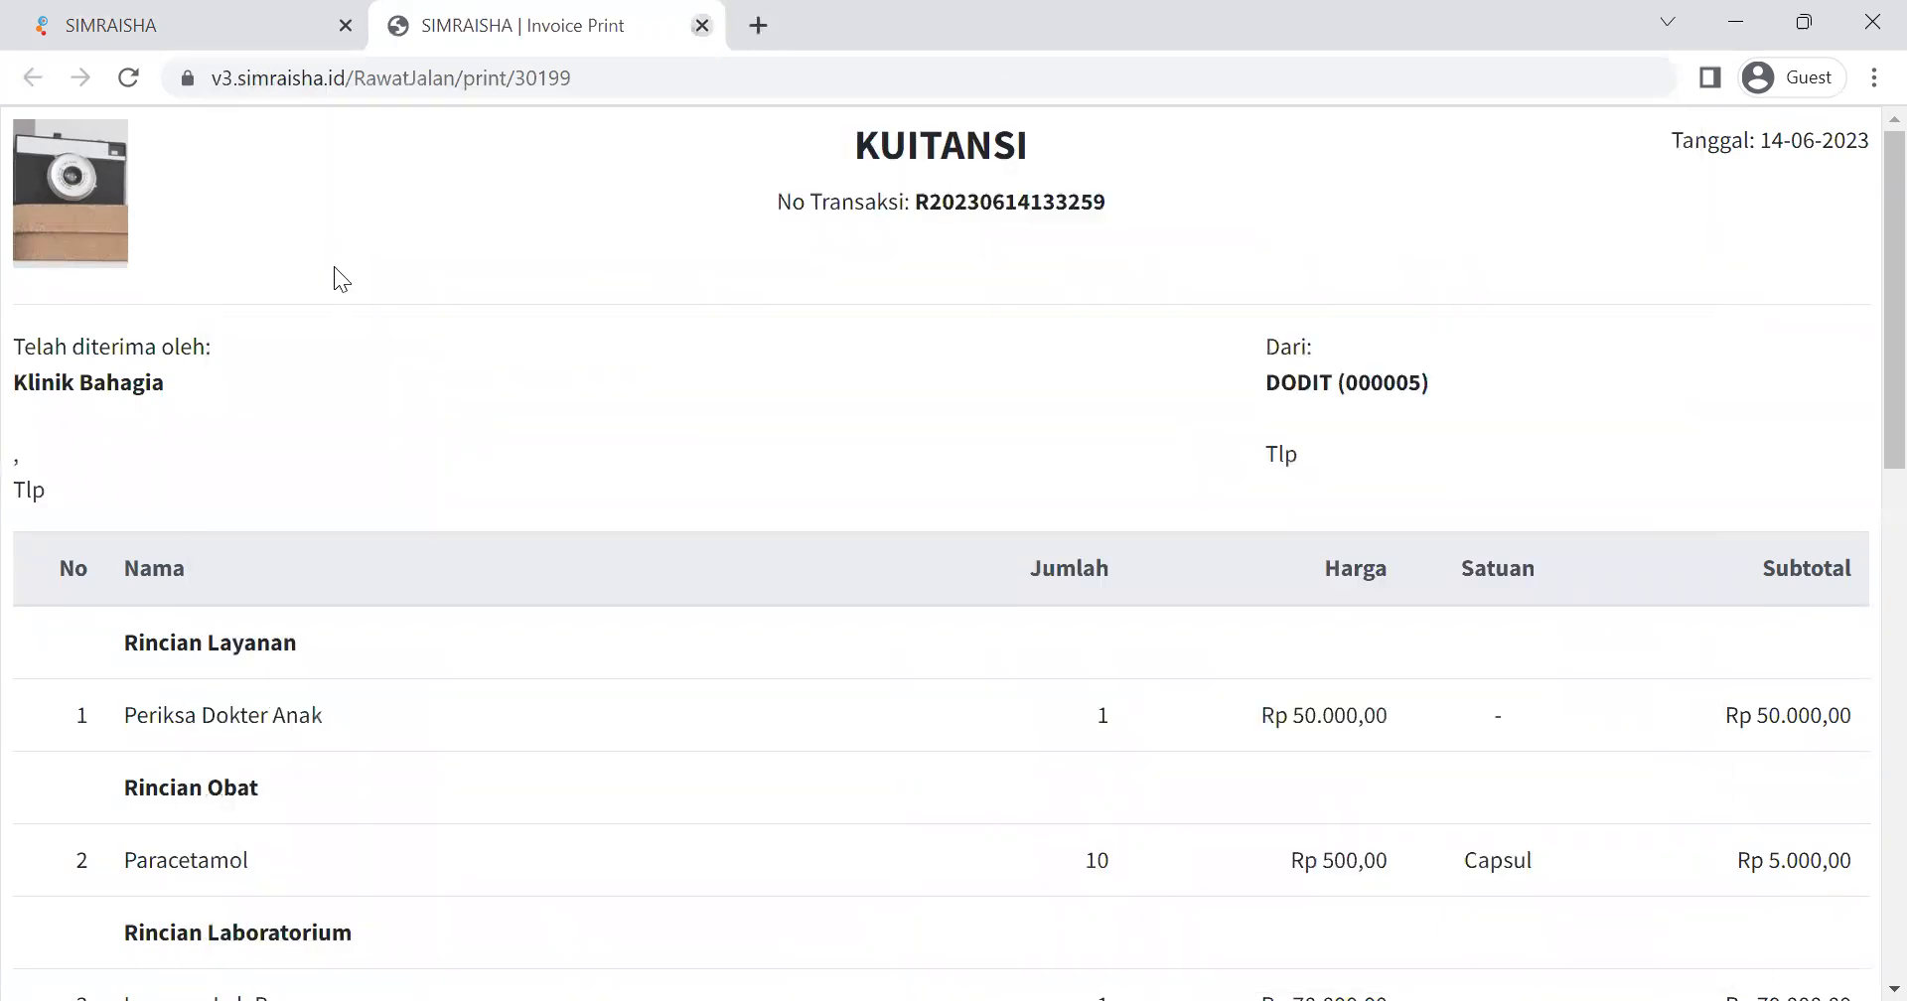
pyautogui.click(701, 26)
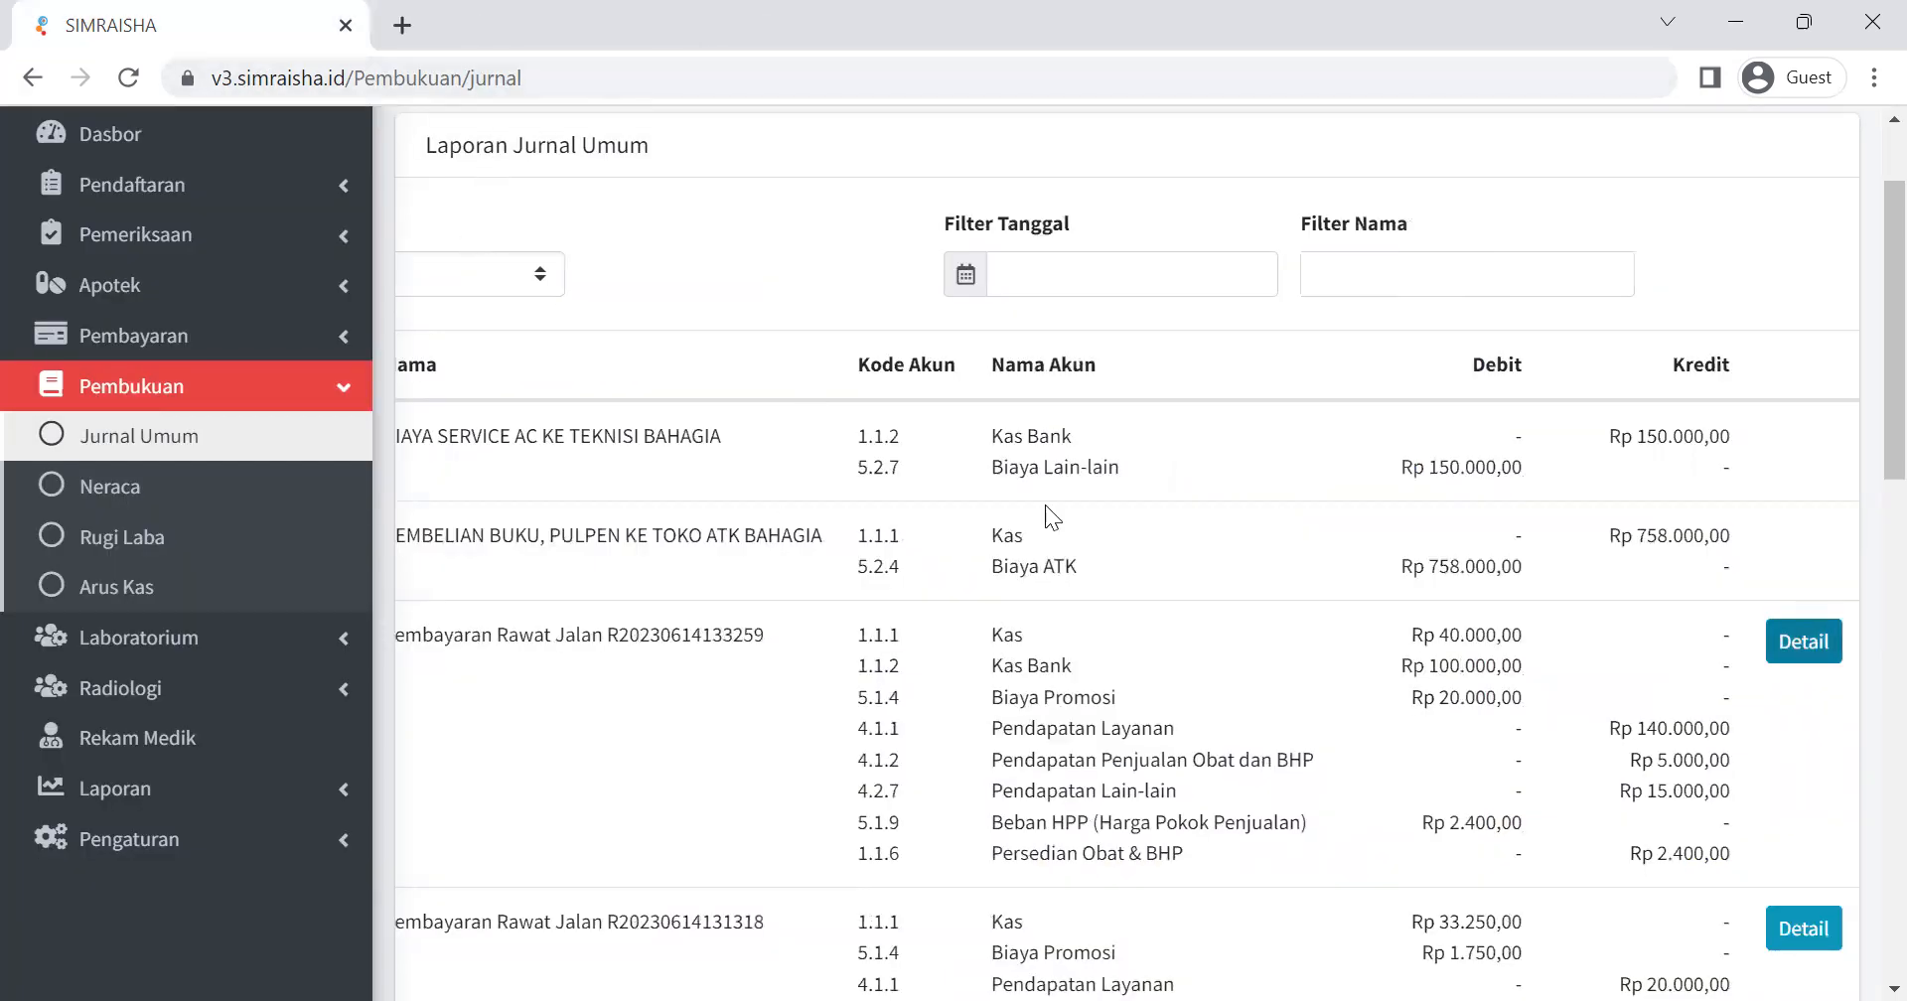
# Check the journal's entries-per-page setting, keeping it at 10, and look over the listed entries again.
pyautogui.hscroll(-4, 1154, 481)
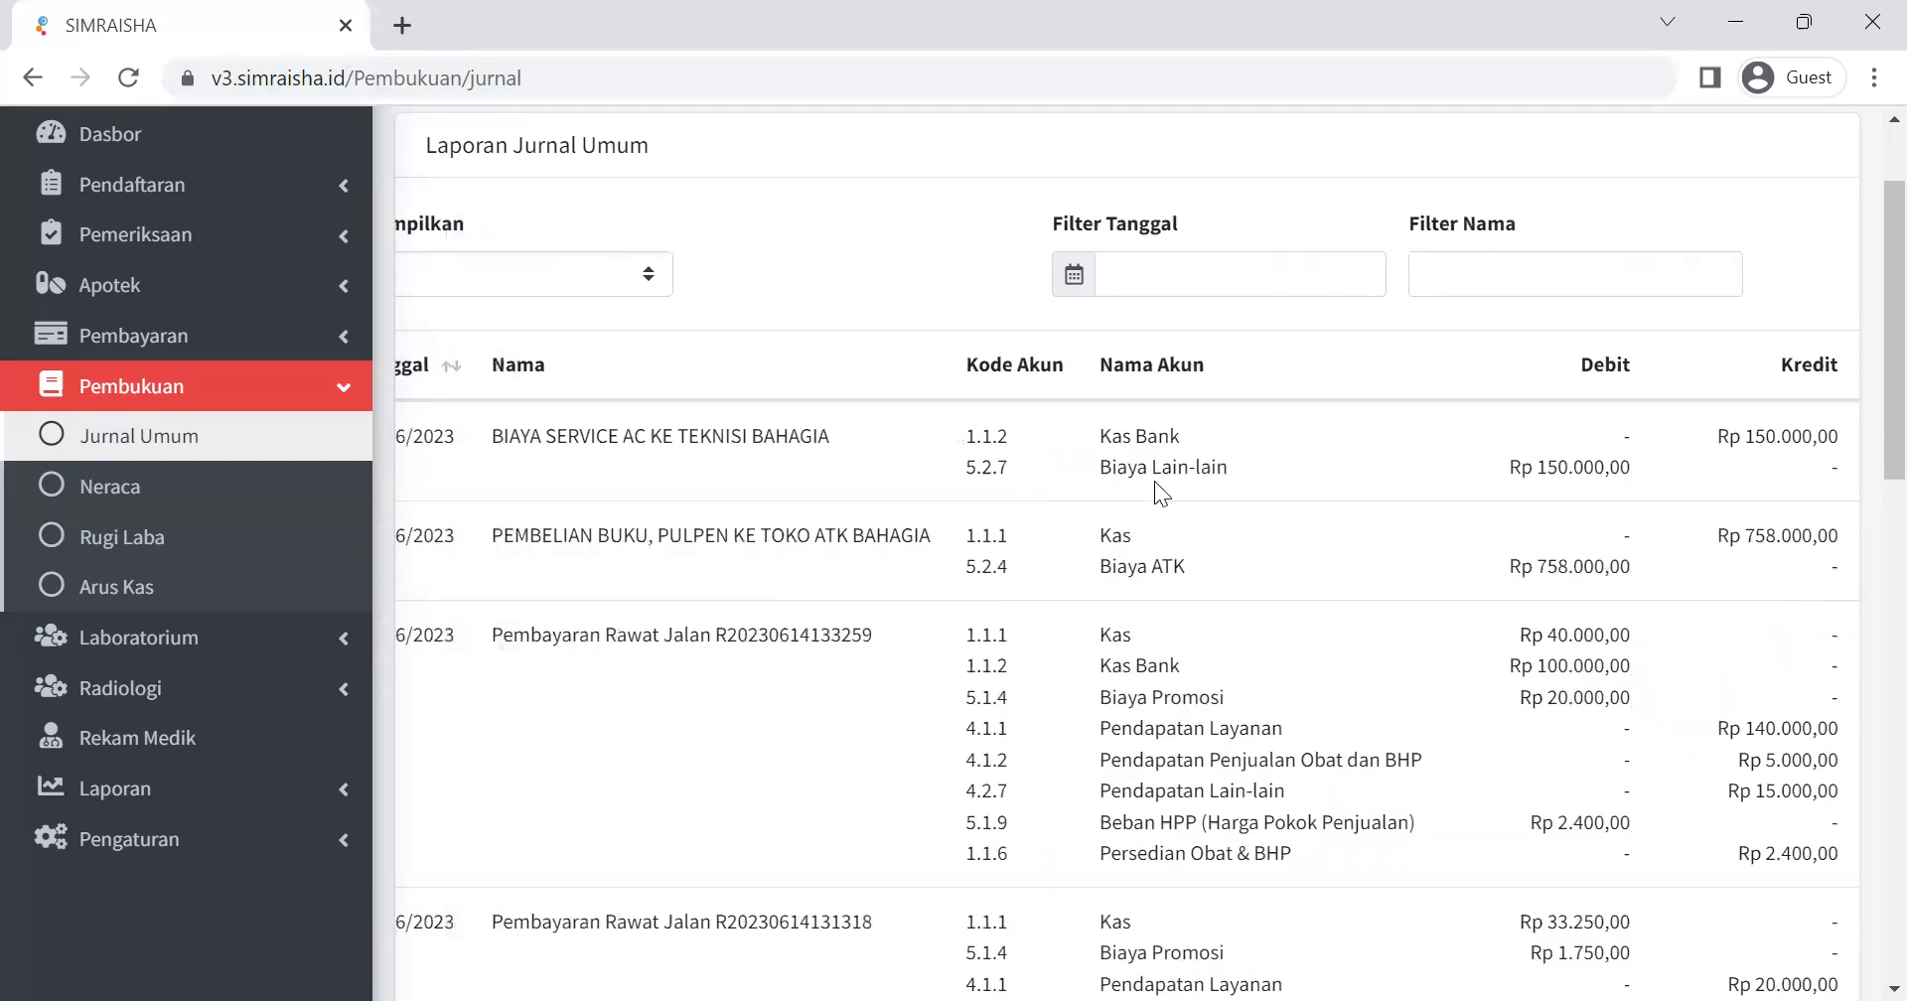
pyautogui.scroll(2, 1153, 481)
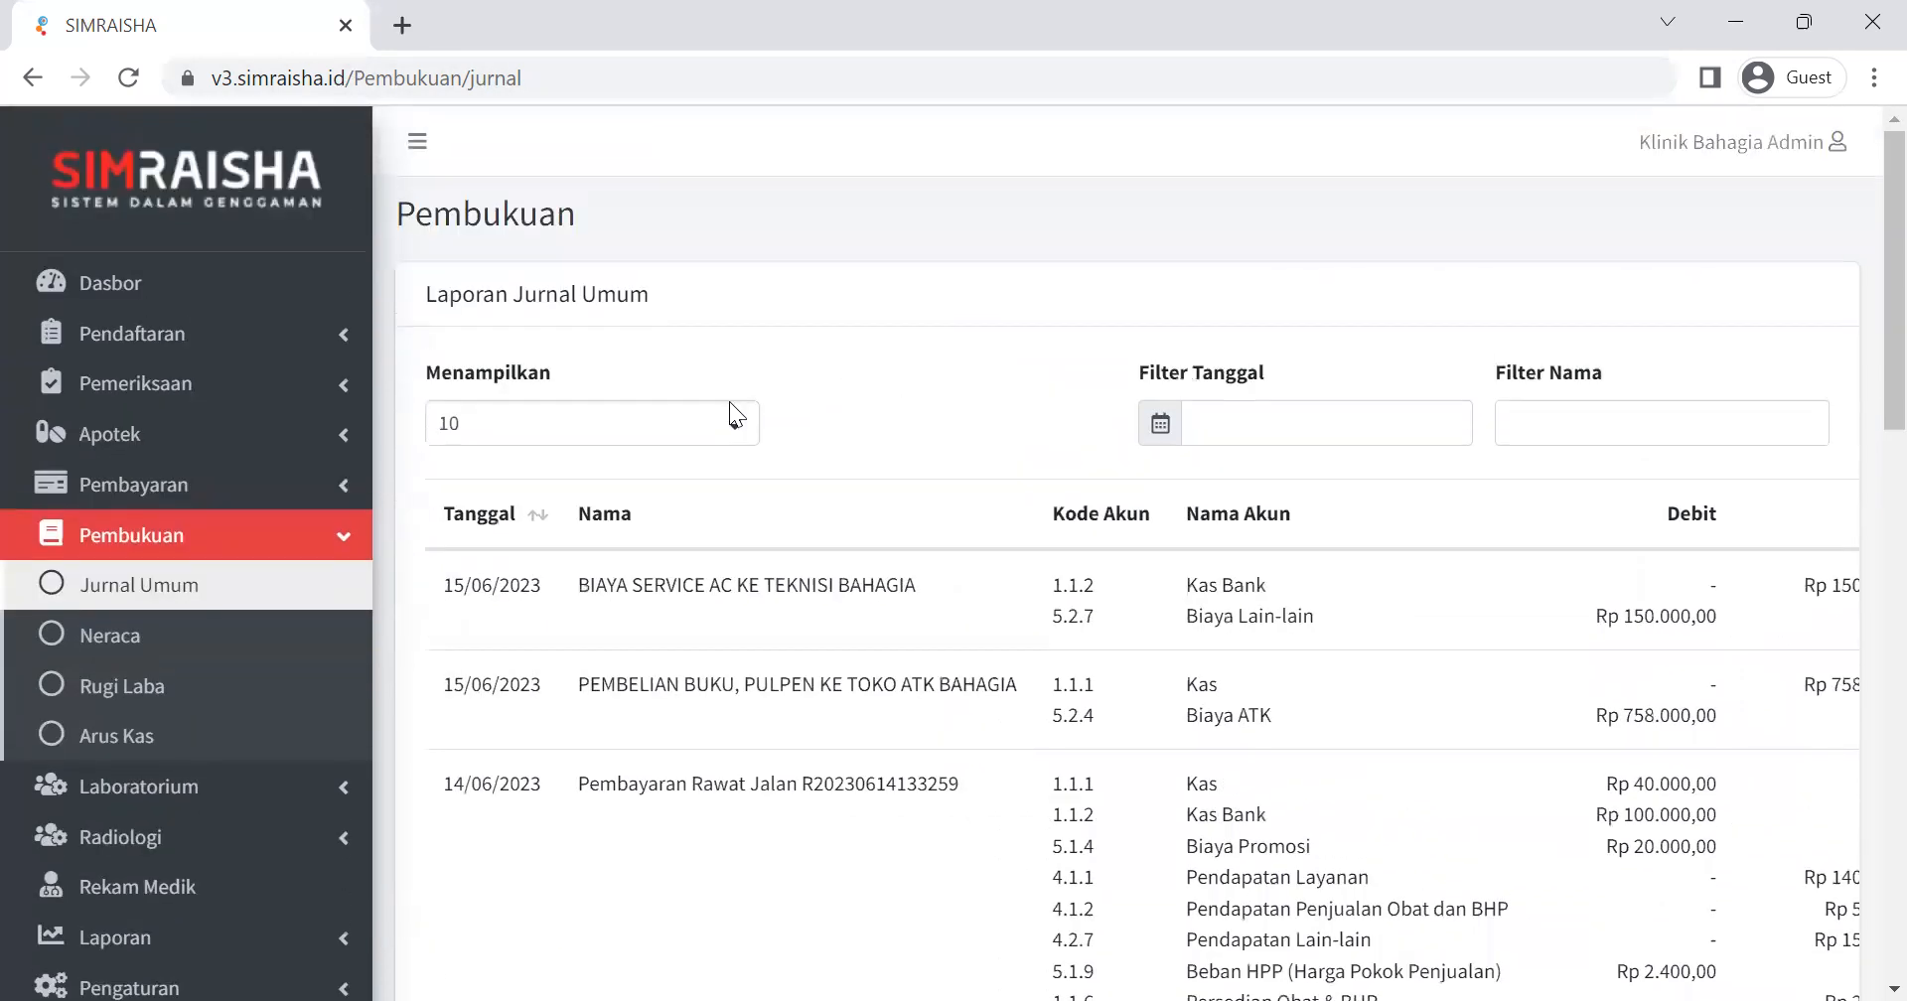
pyautogui.click(719, 439)
pyautogui.click(458, 485)
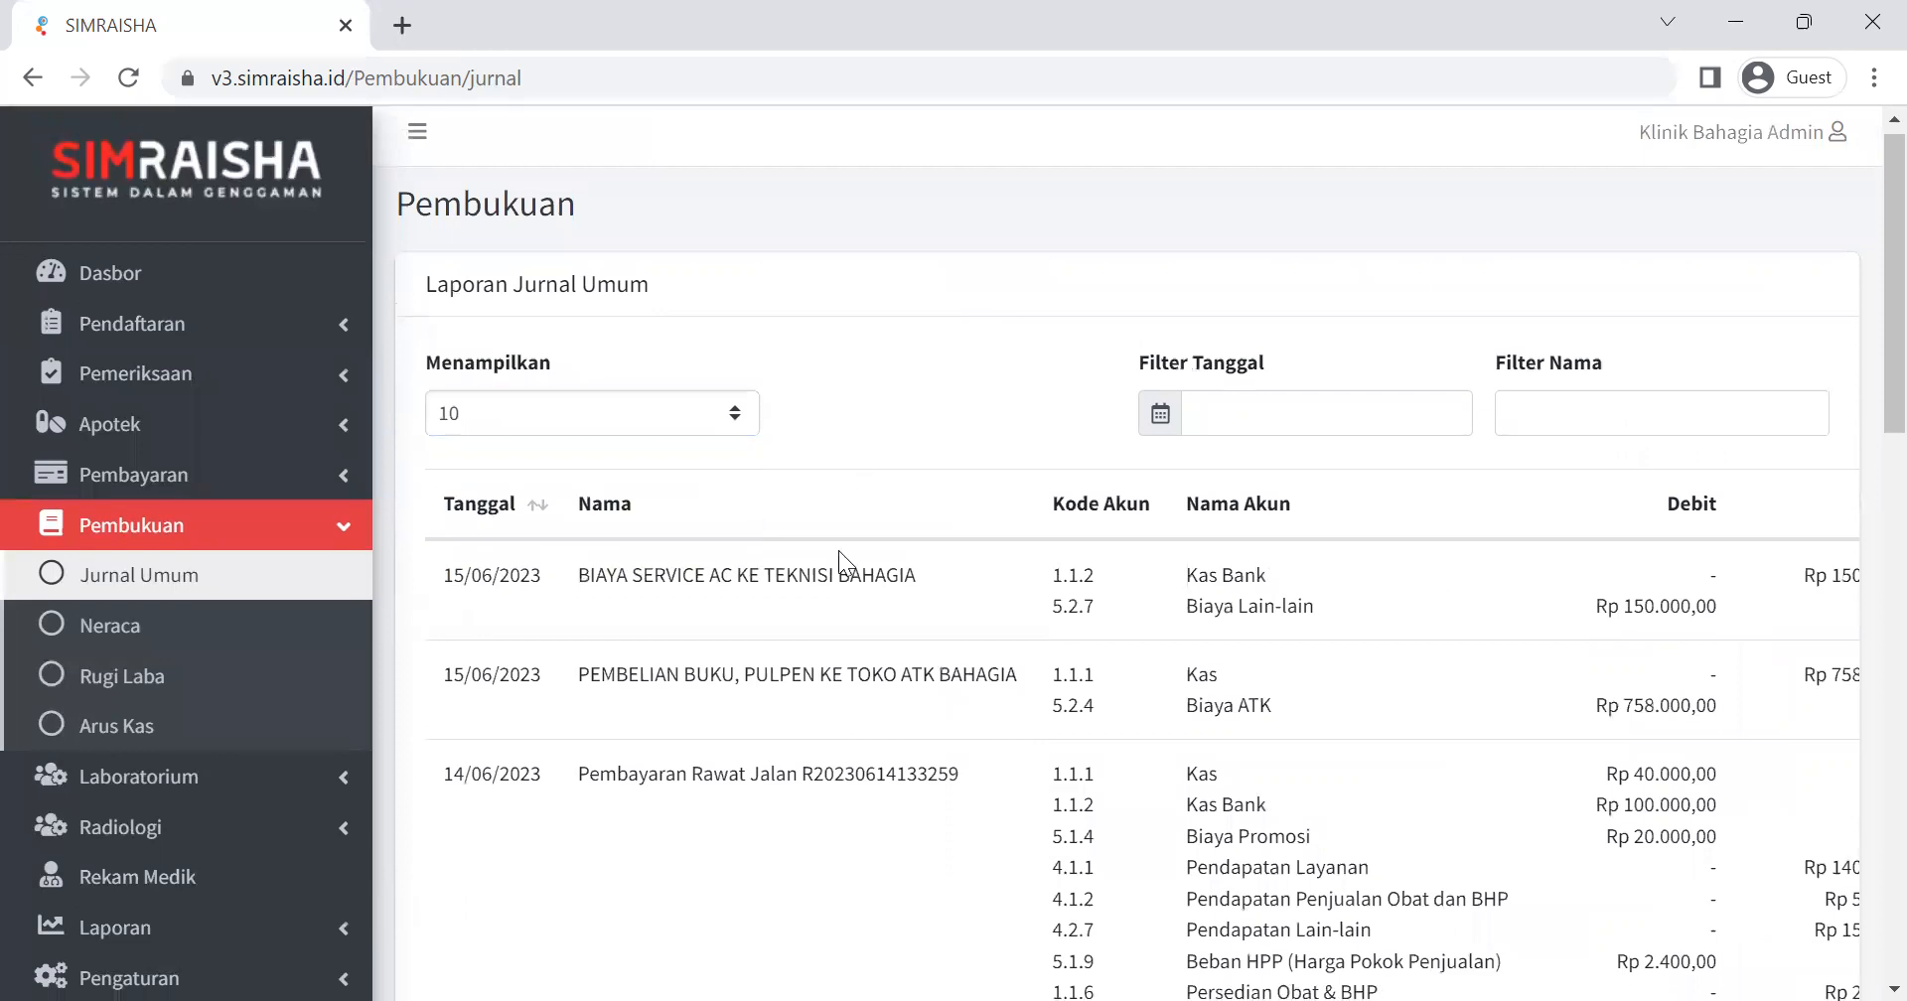
pyautogui.scroll(-10, 838, 550)
pyautogui.scroll(-2, 838, 550)
pyautogui.scroll(5, 839, 550)
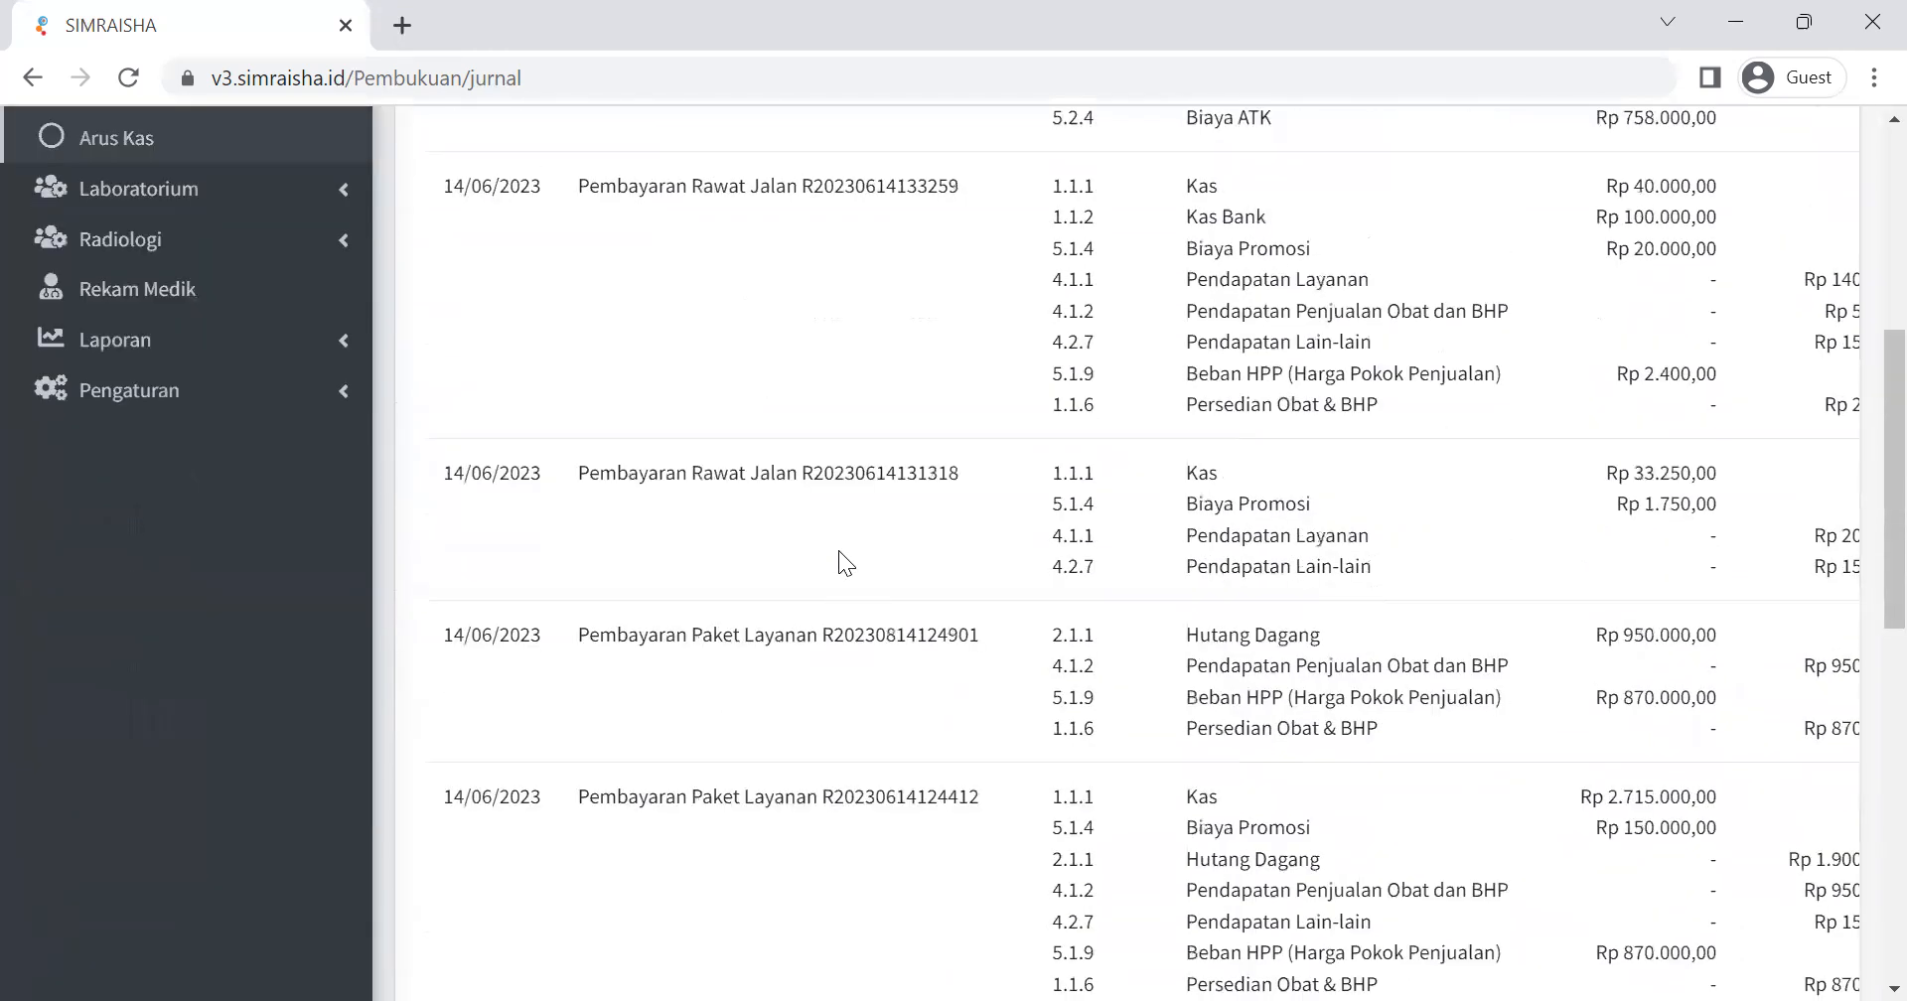
pyautogui.scroll(-7, 838, 550)
pyautogui.scroll(10, 839, 550)
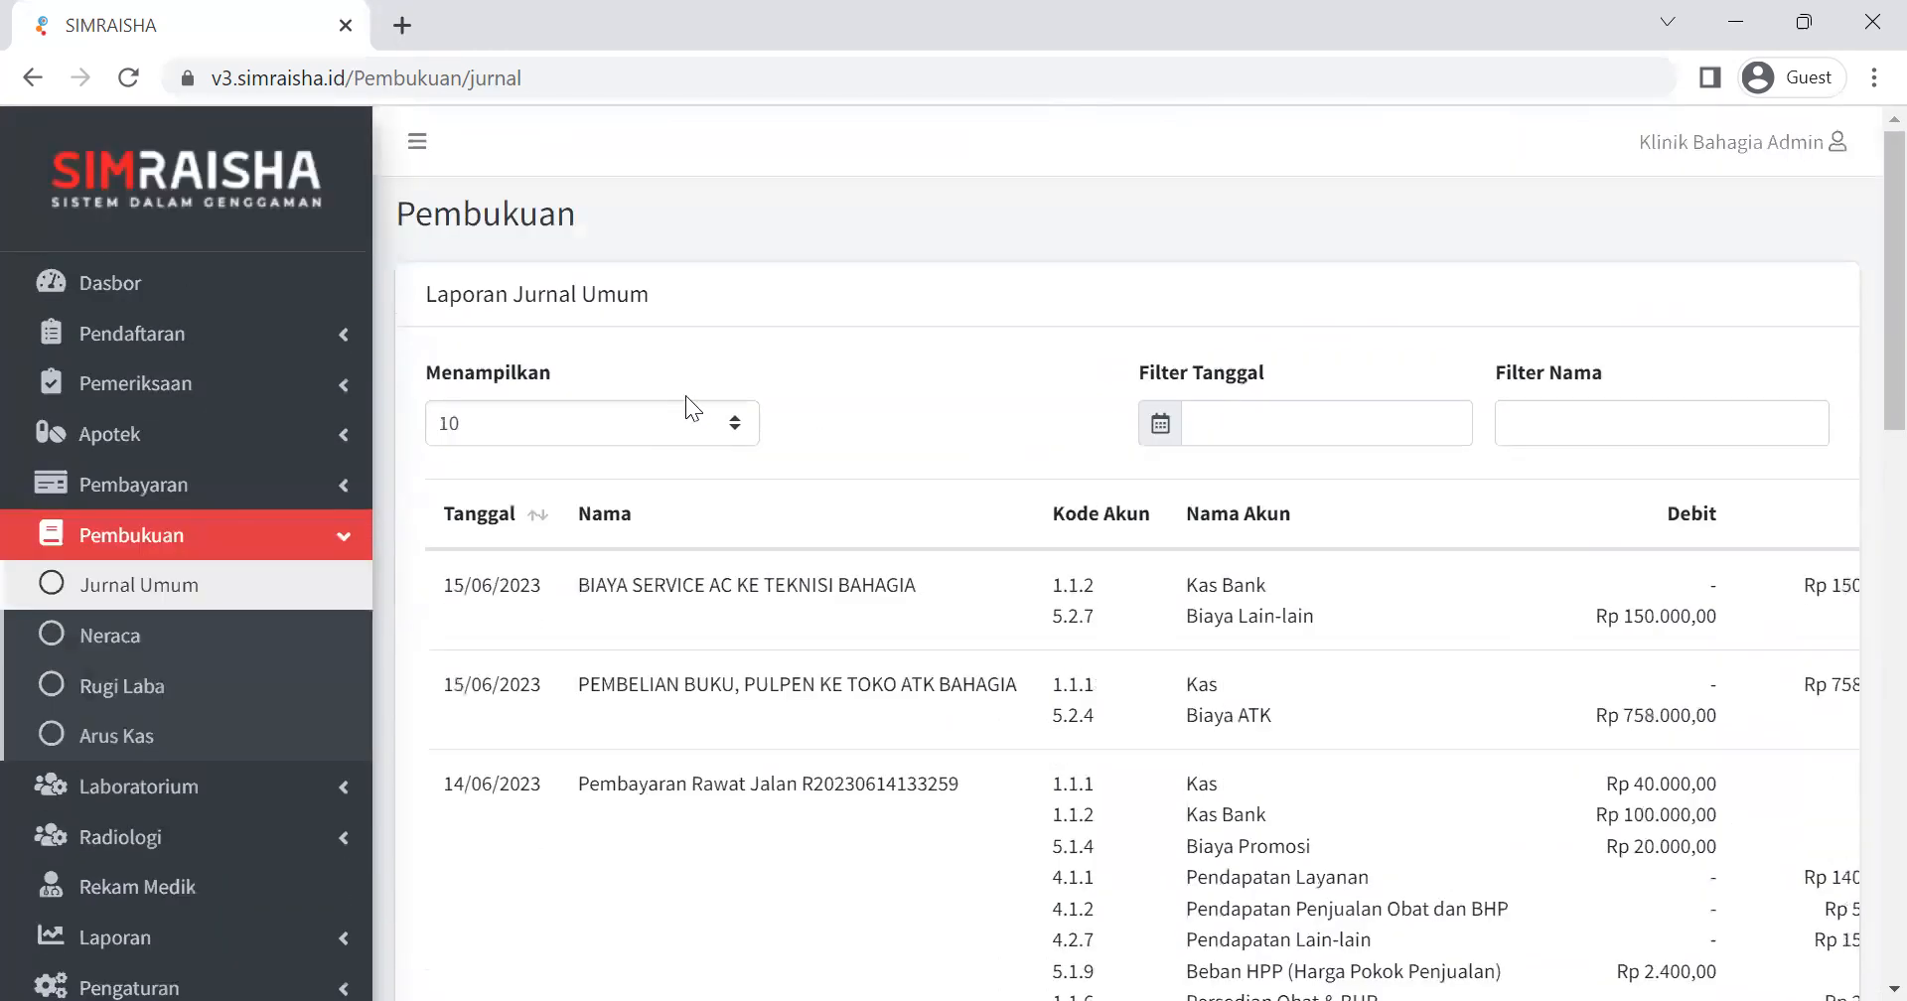
# Check the entries-per-page options, keeping 10, and filter the journal by date to 15/06/2023.
pyautogui.click(738, 444)
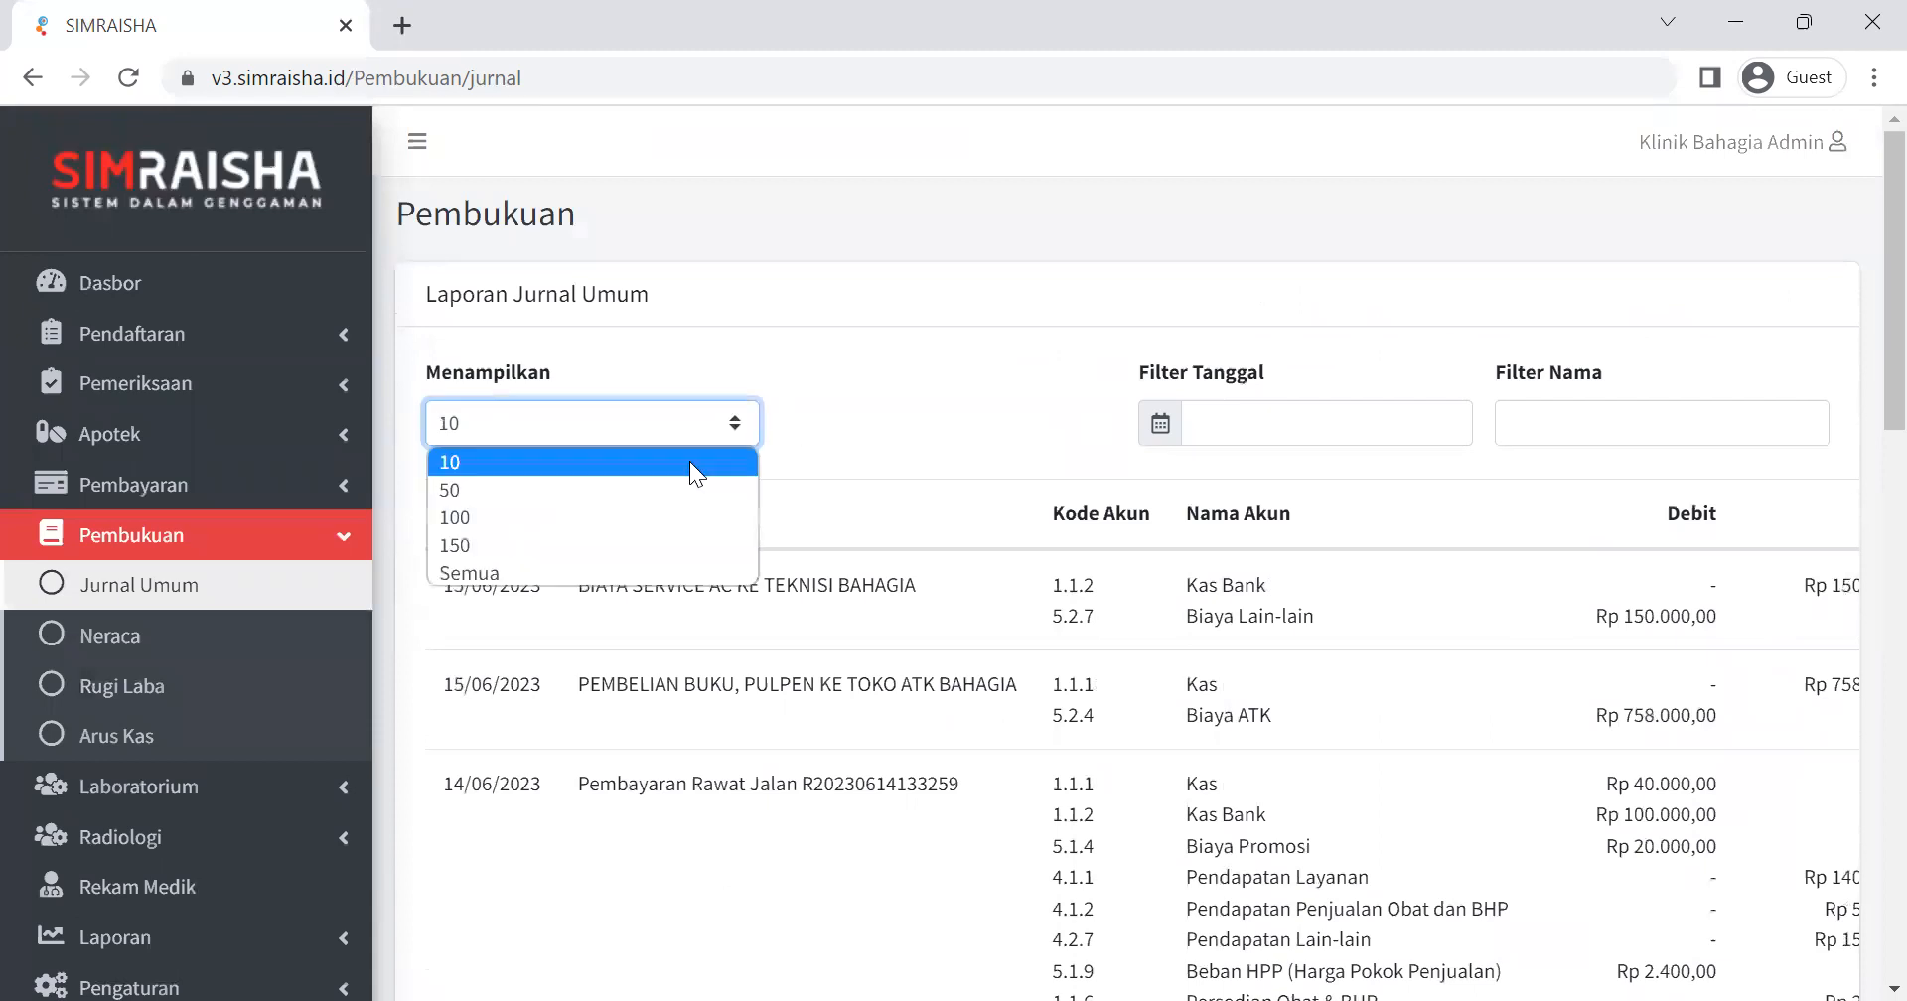
pyautogui.click(842, 408)
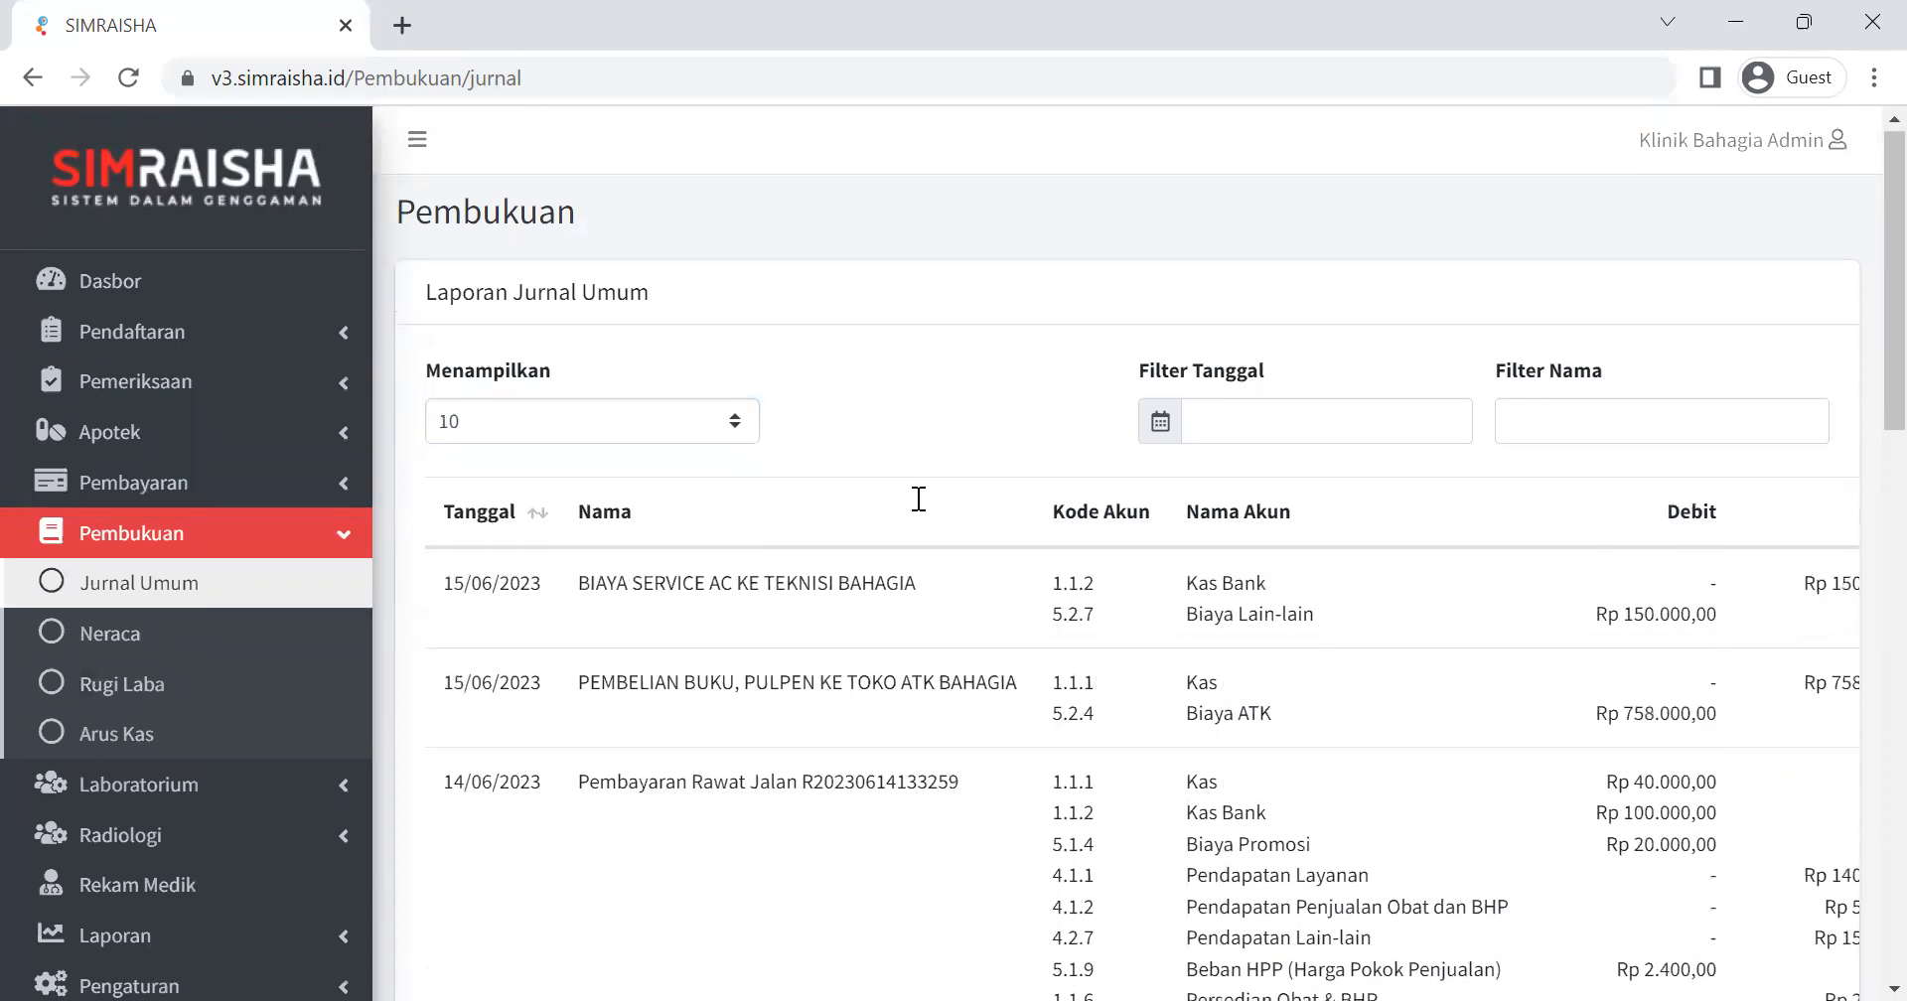
pyautogui.scroll(-2, 914, 497)
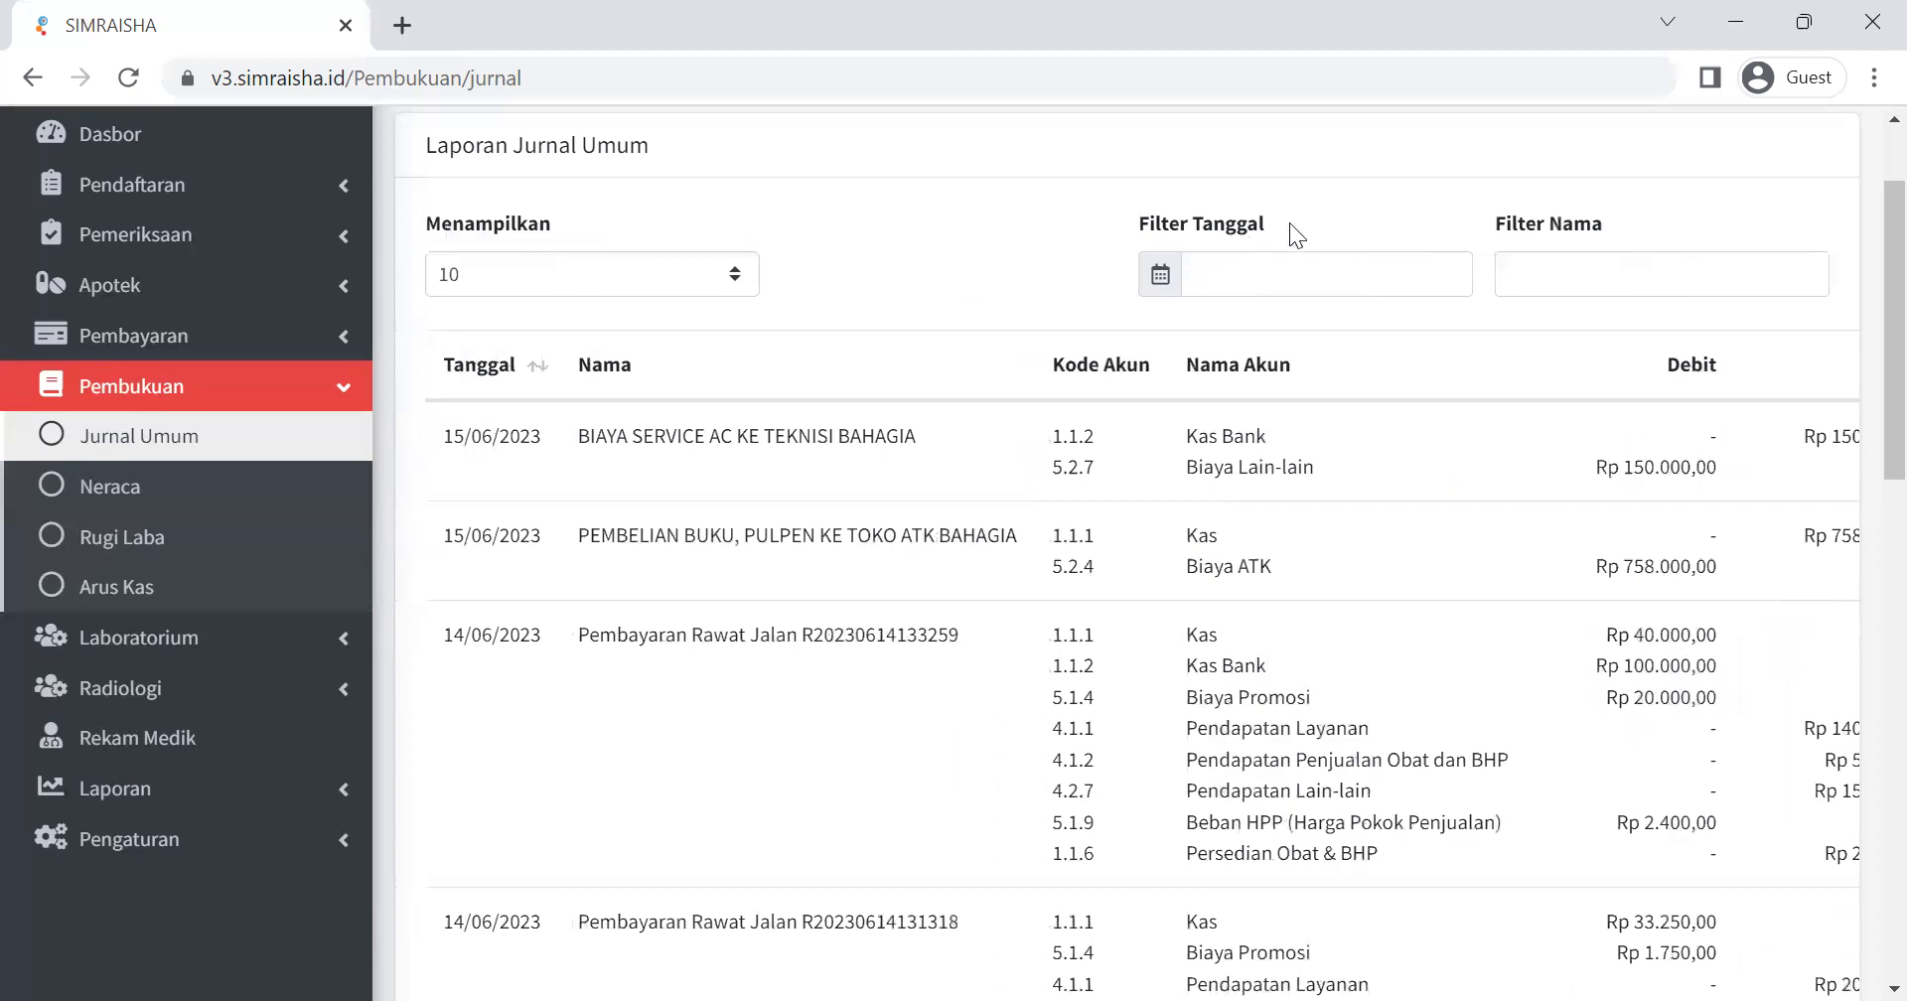
pyautogui.click(1311, 270)
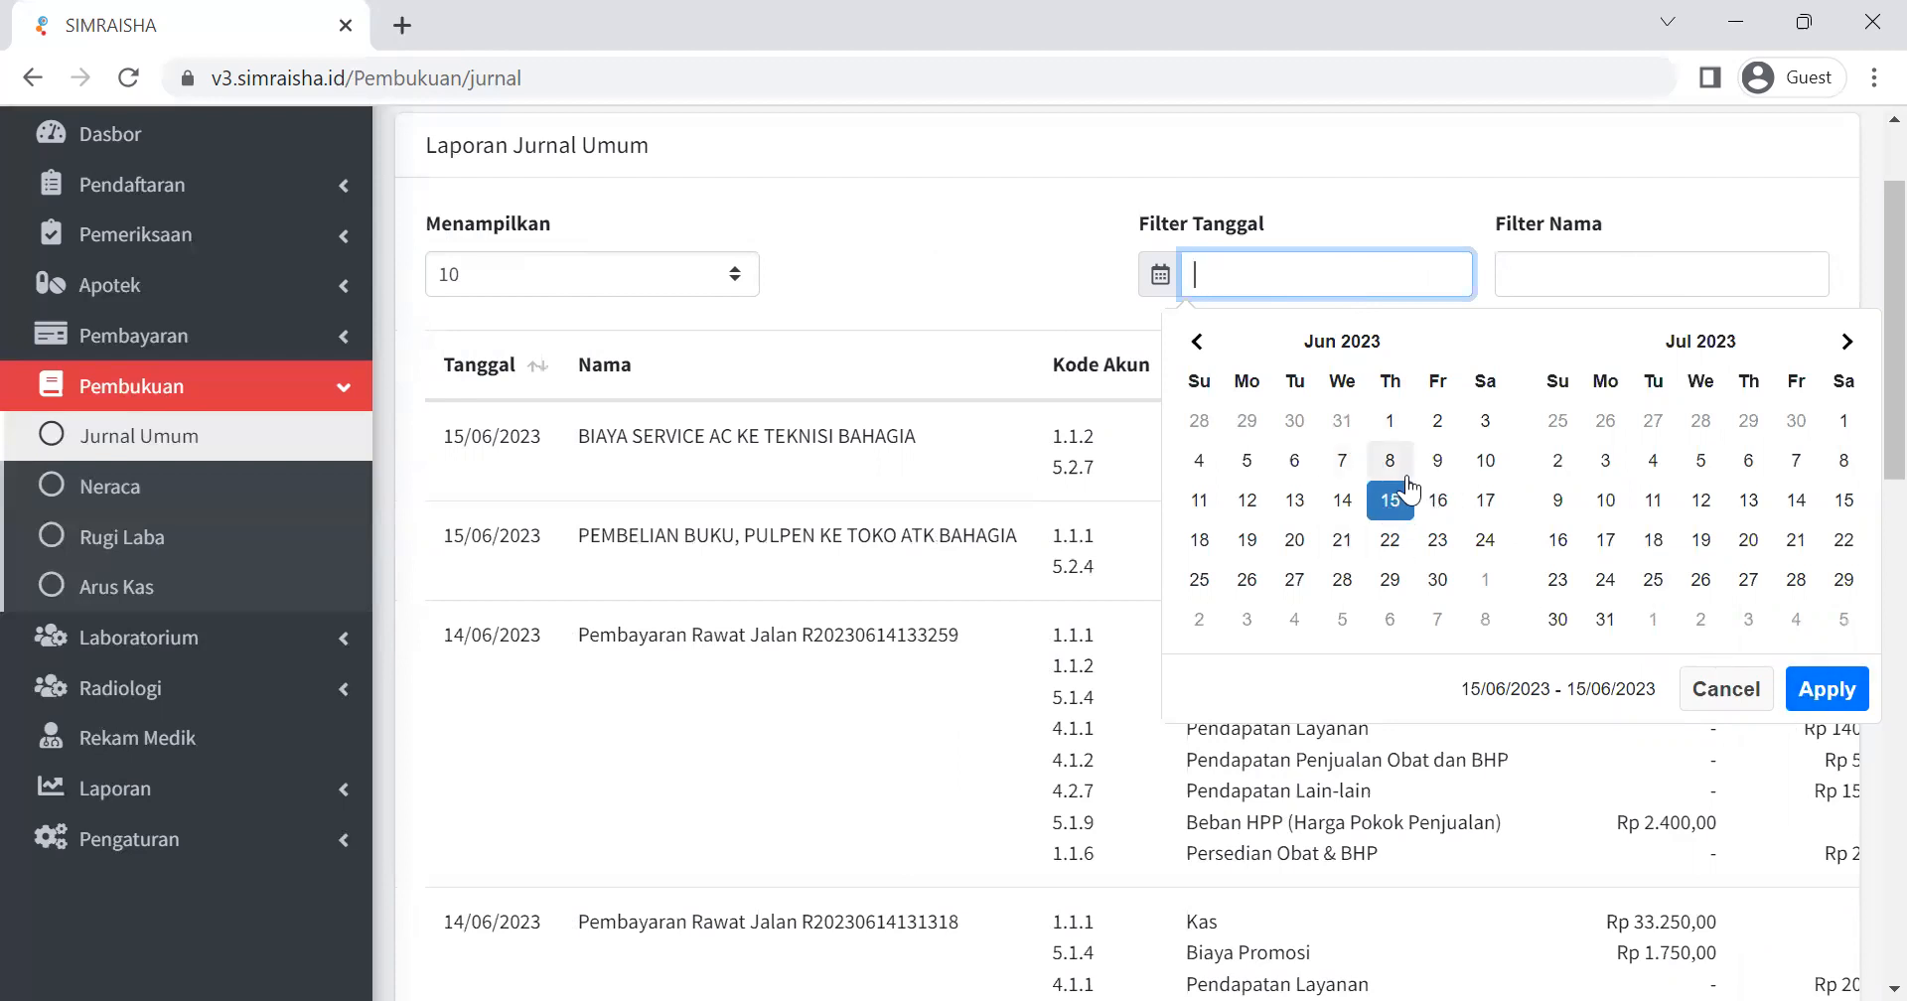
pyautogui.click(1820, 687)
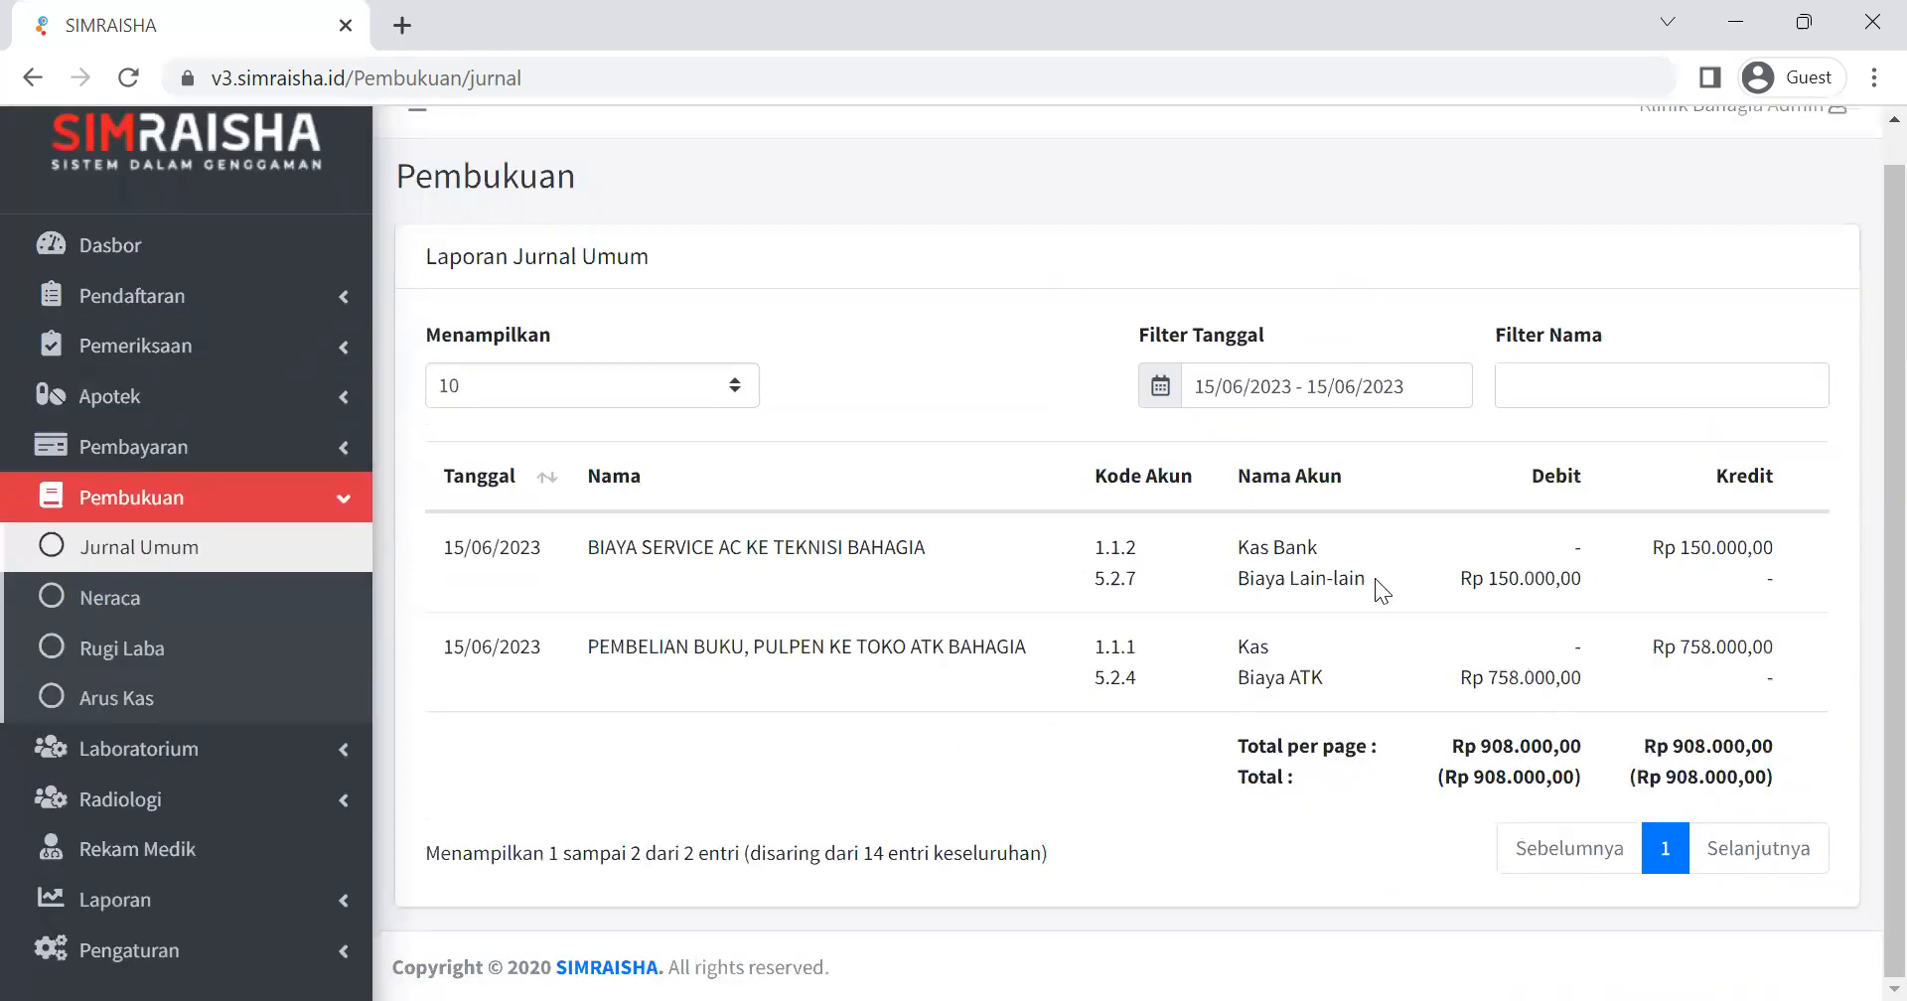
# Change the journal's date filter to 14/06/2023 - 14/06/2023 and look over the listed entries.
pyautogui.click(1417, 390)
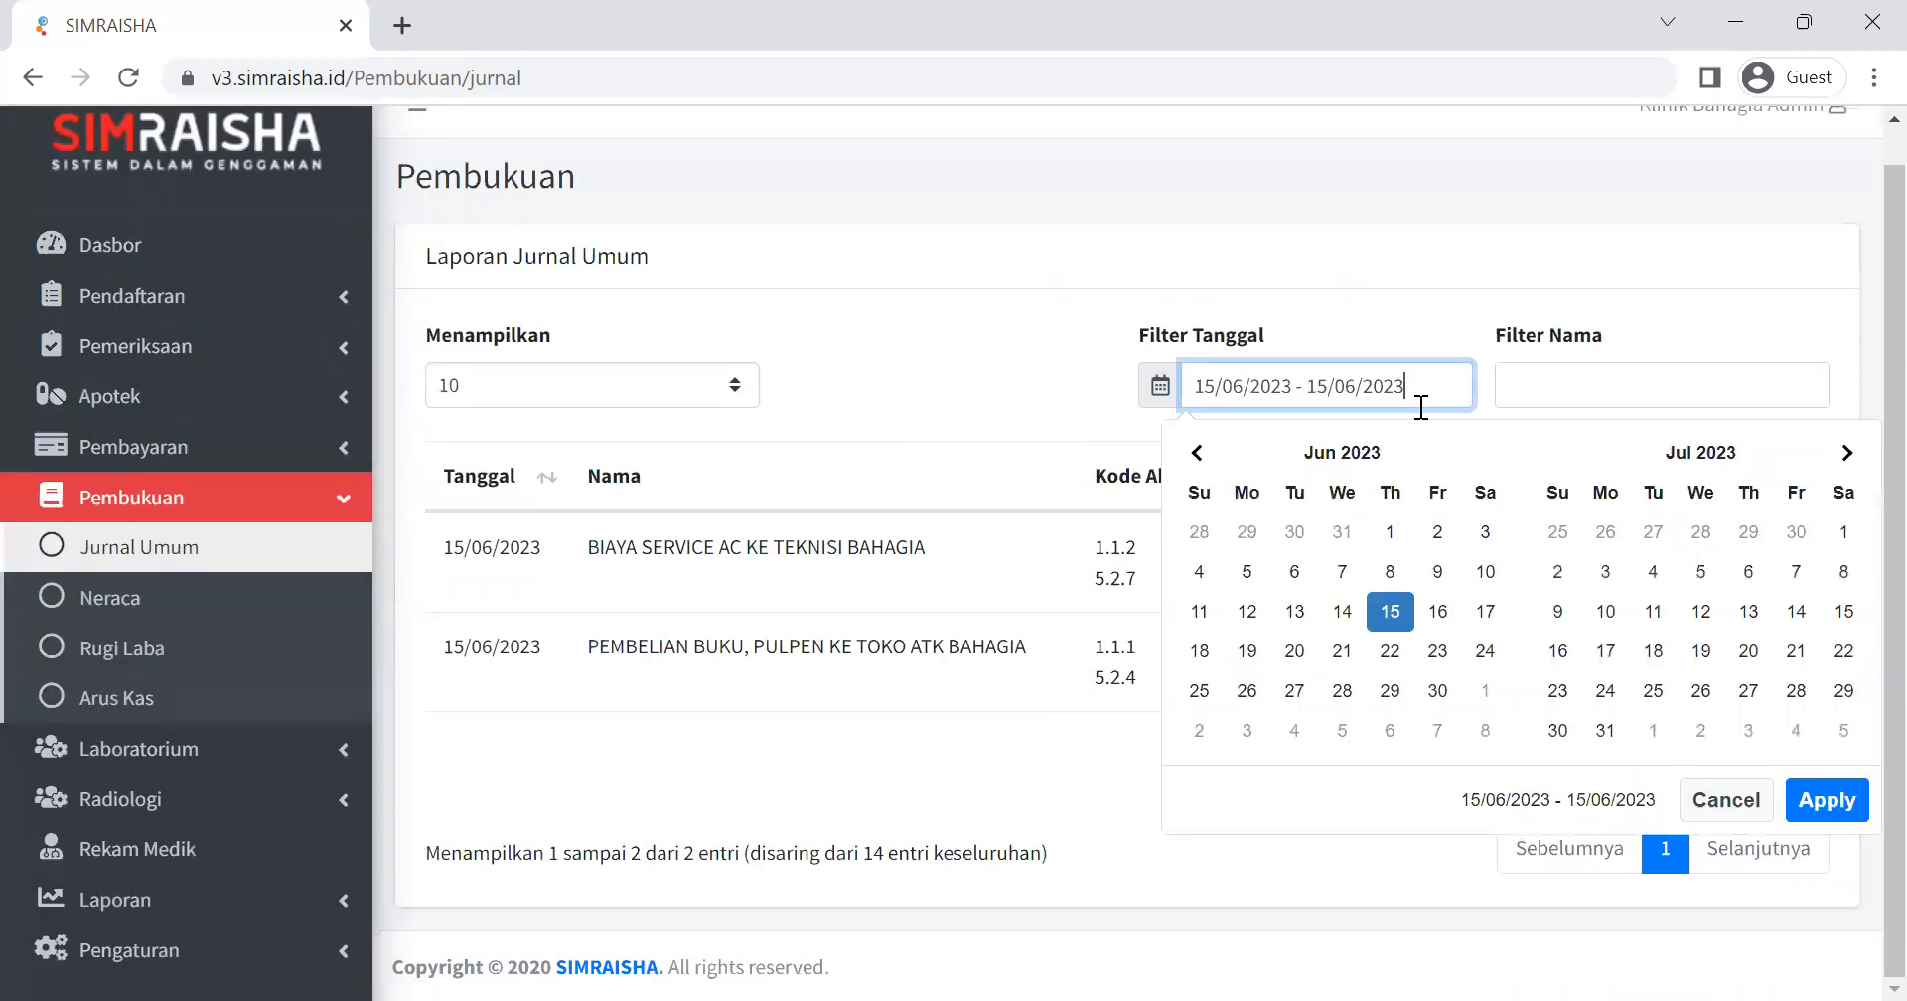
pyautogui.click(1342, 613)
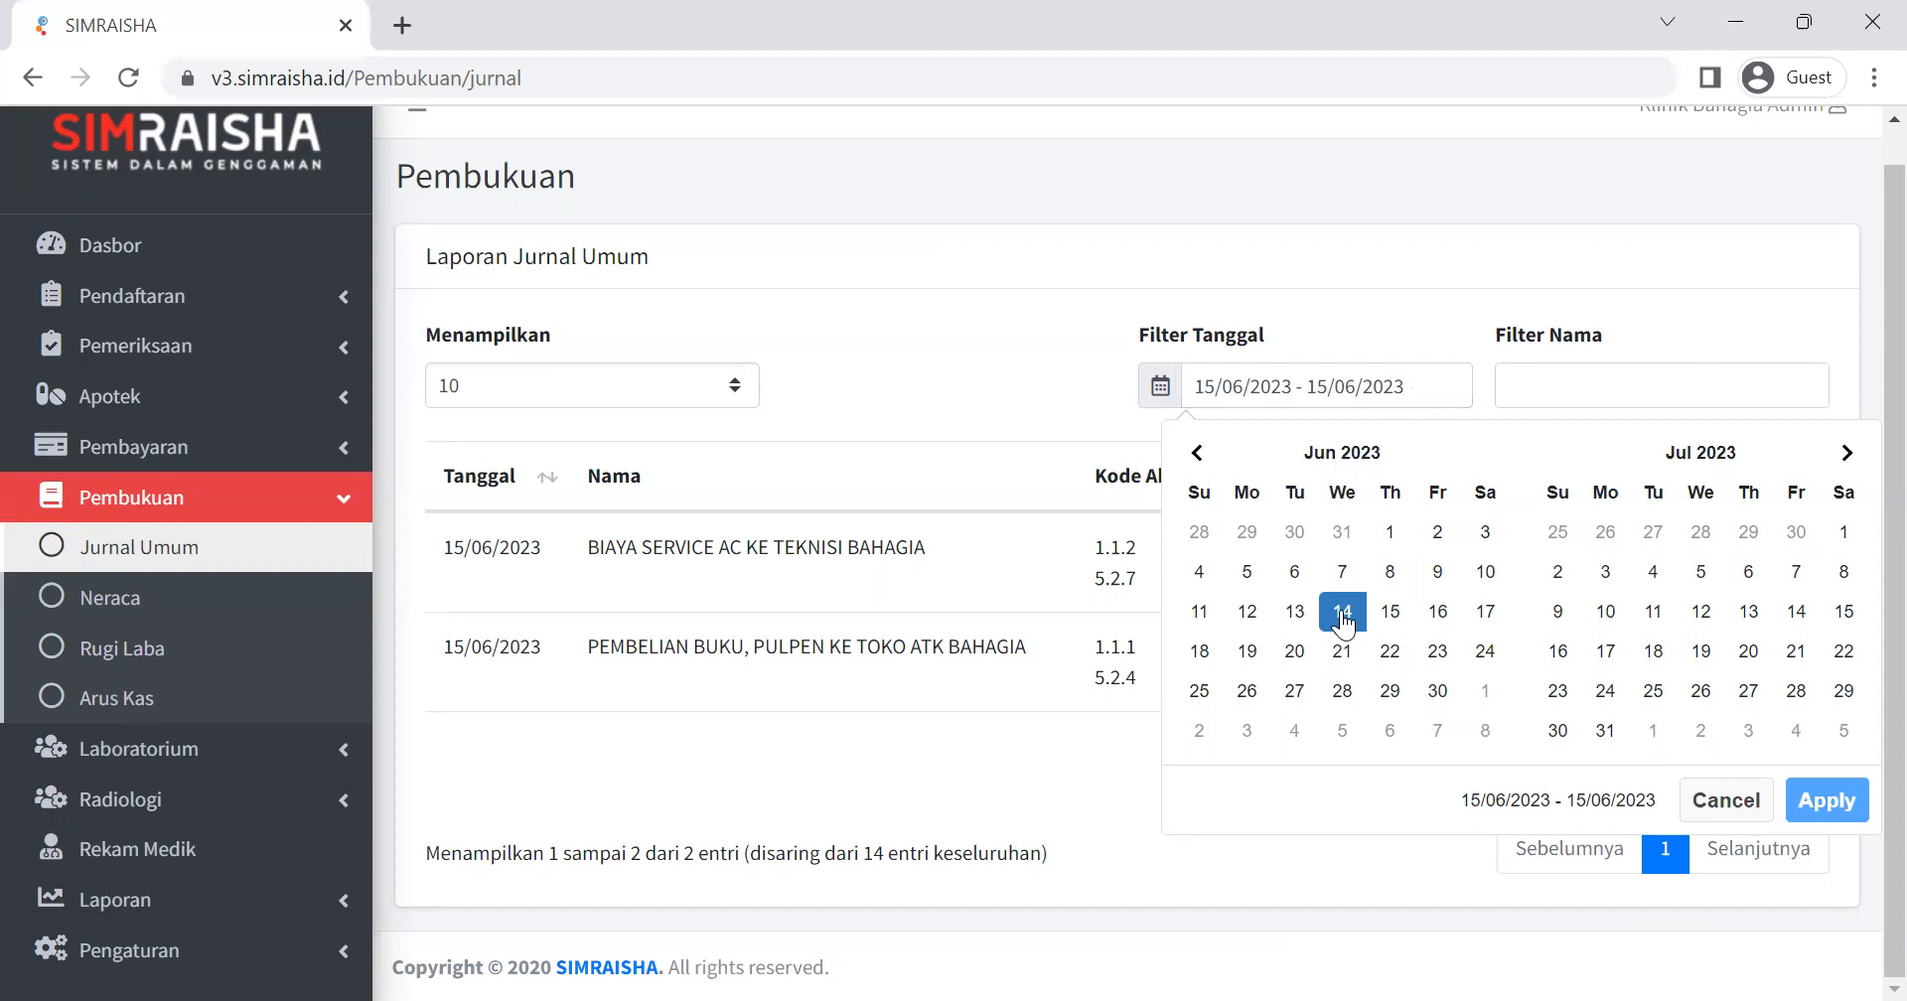
pyautogui.click(1344, 621)
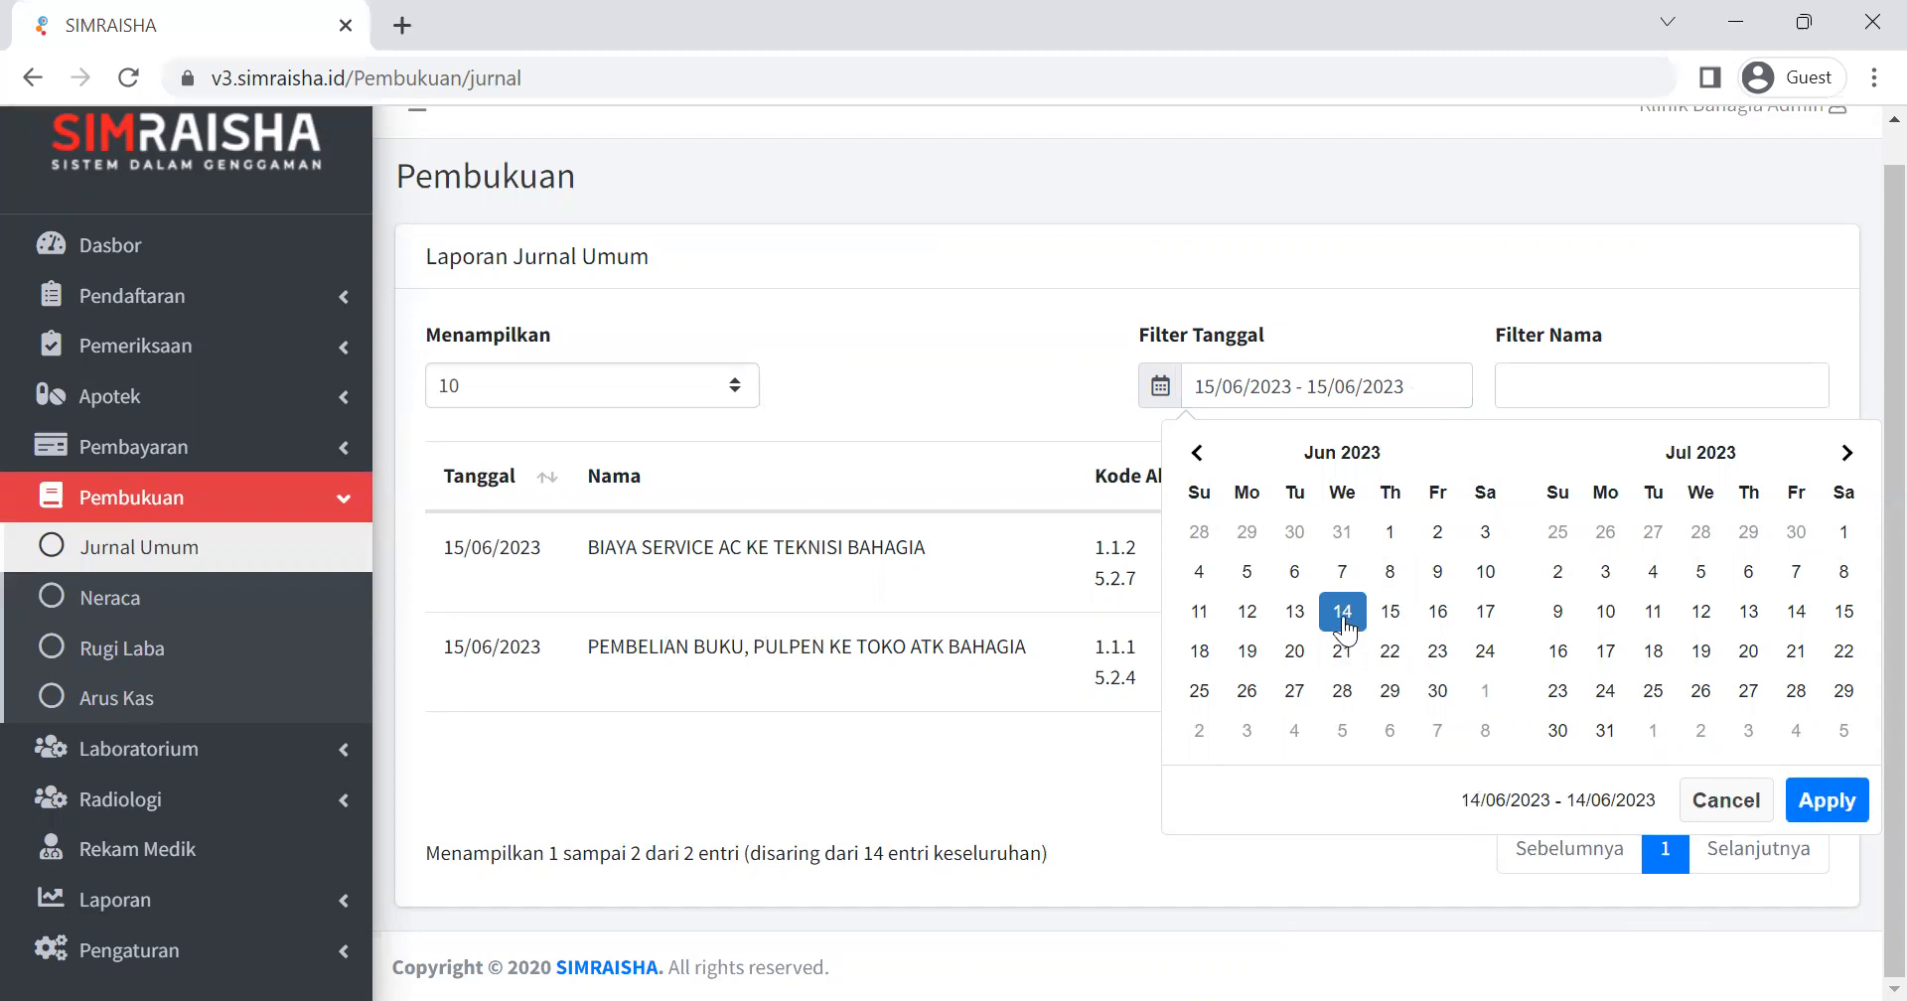
pyautogui.click(1297, 623)
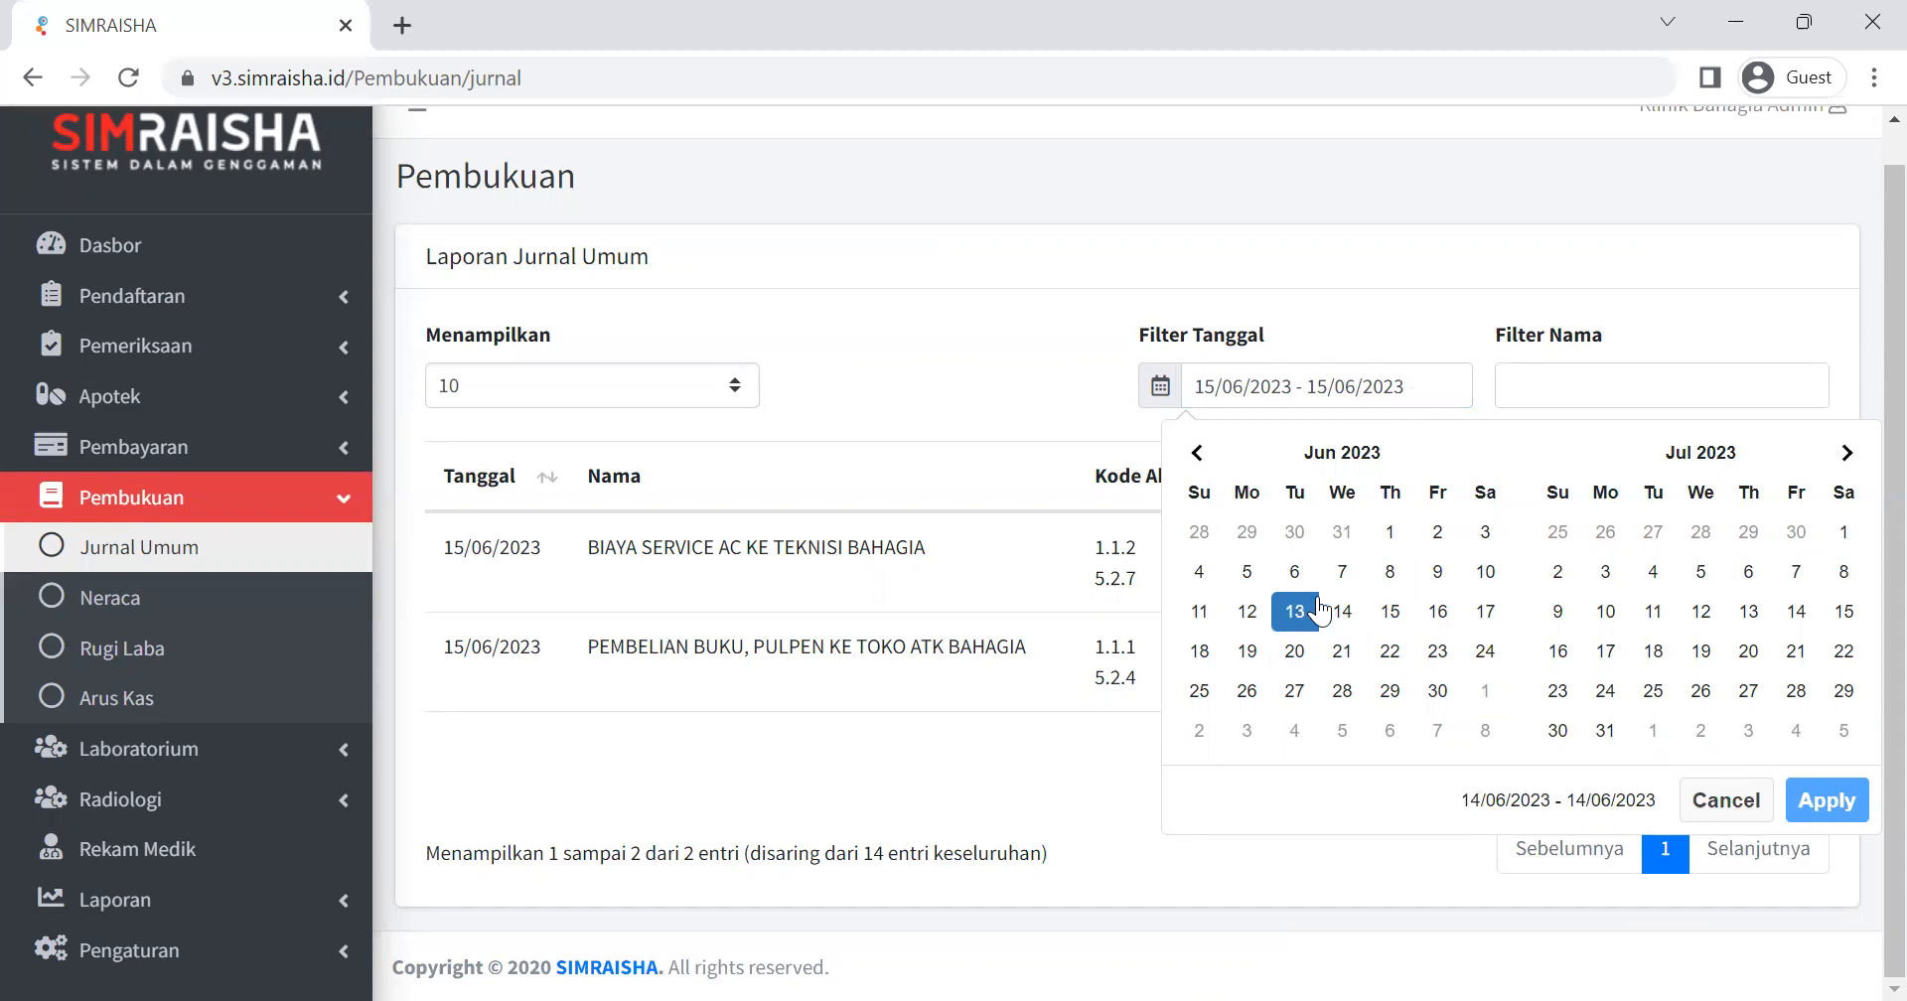
pyautogui.click(1291, 612)
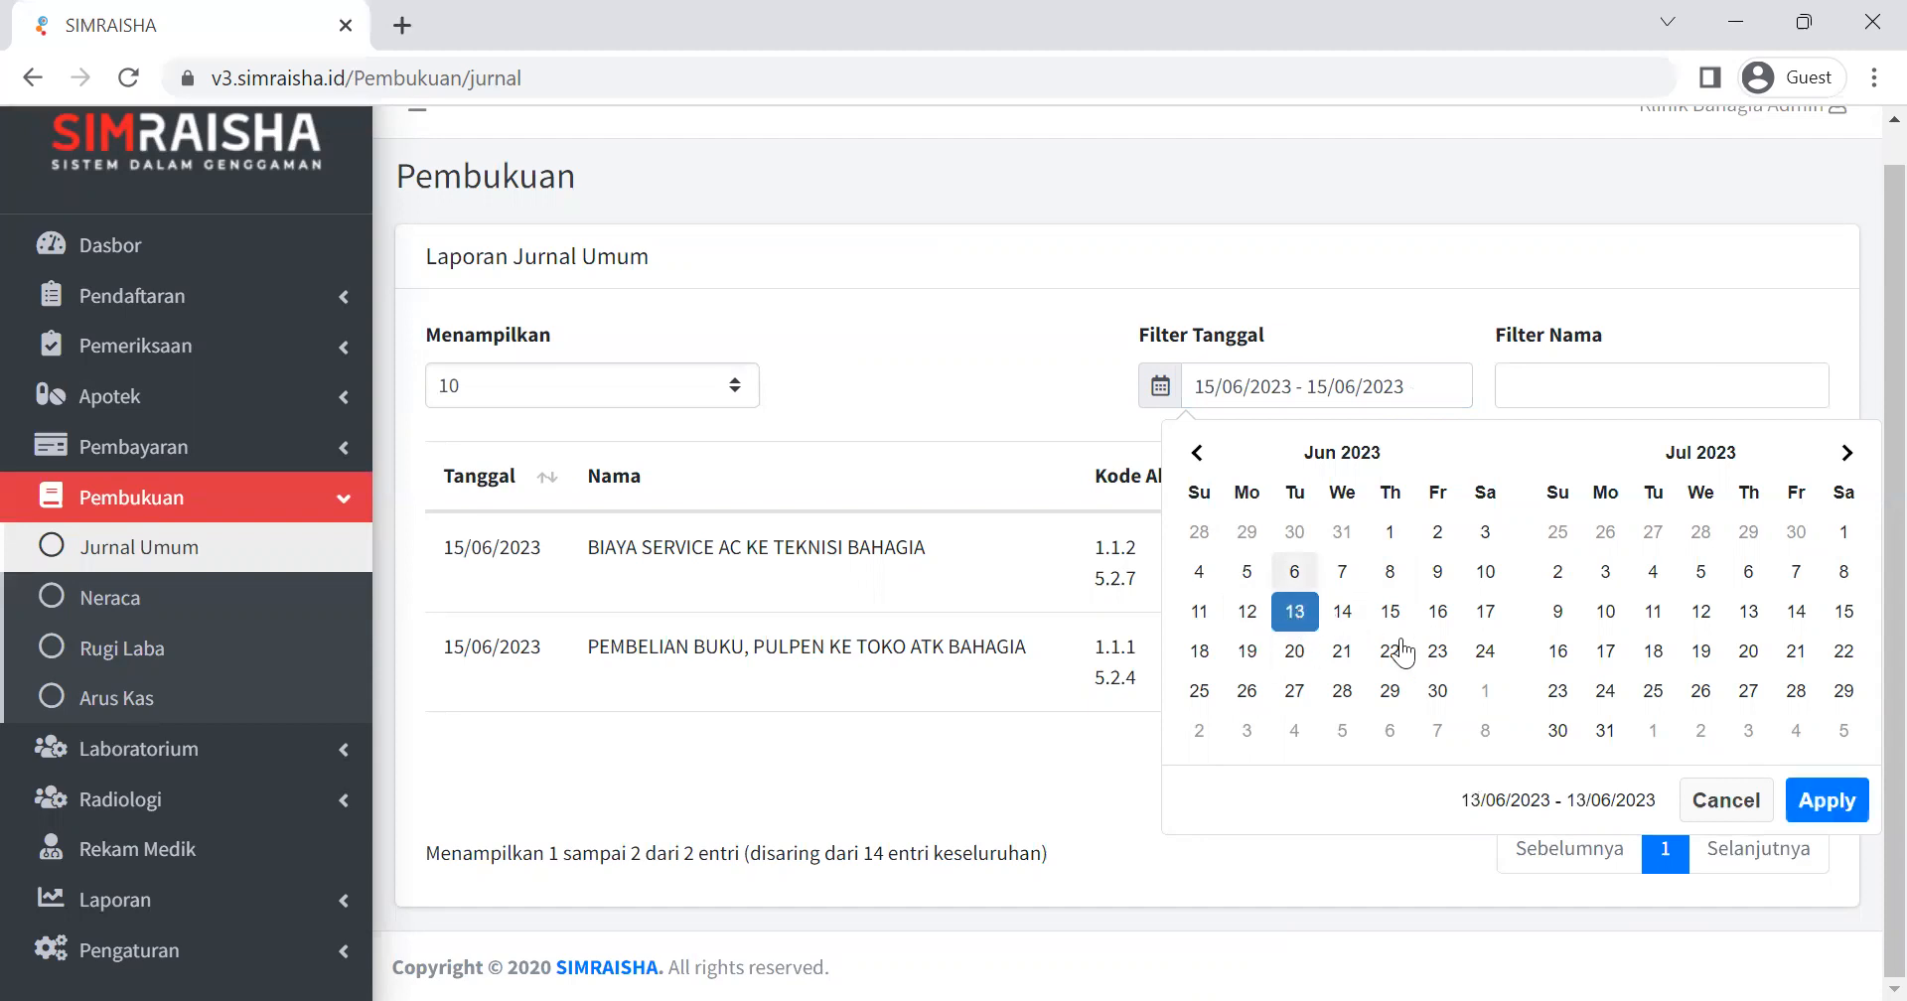
pyautogui.click(1344, 613)
pyautogui.click(1346, 616)
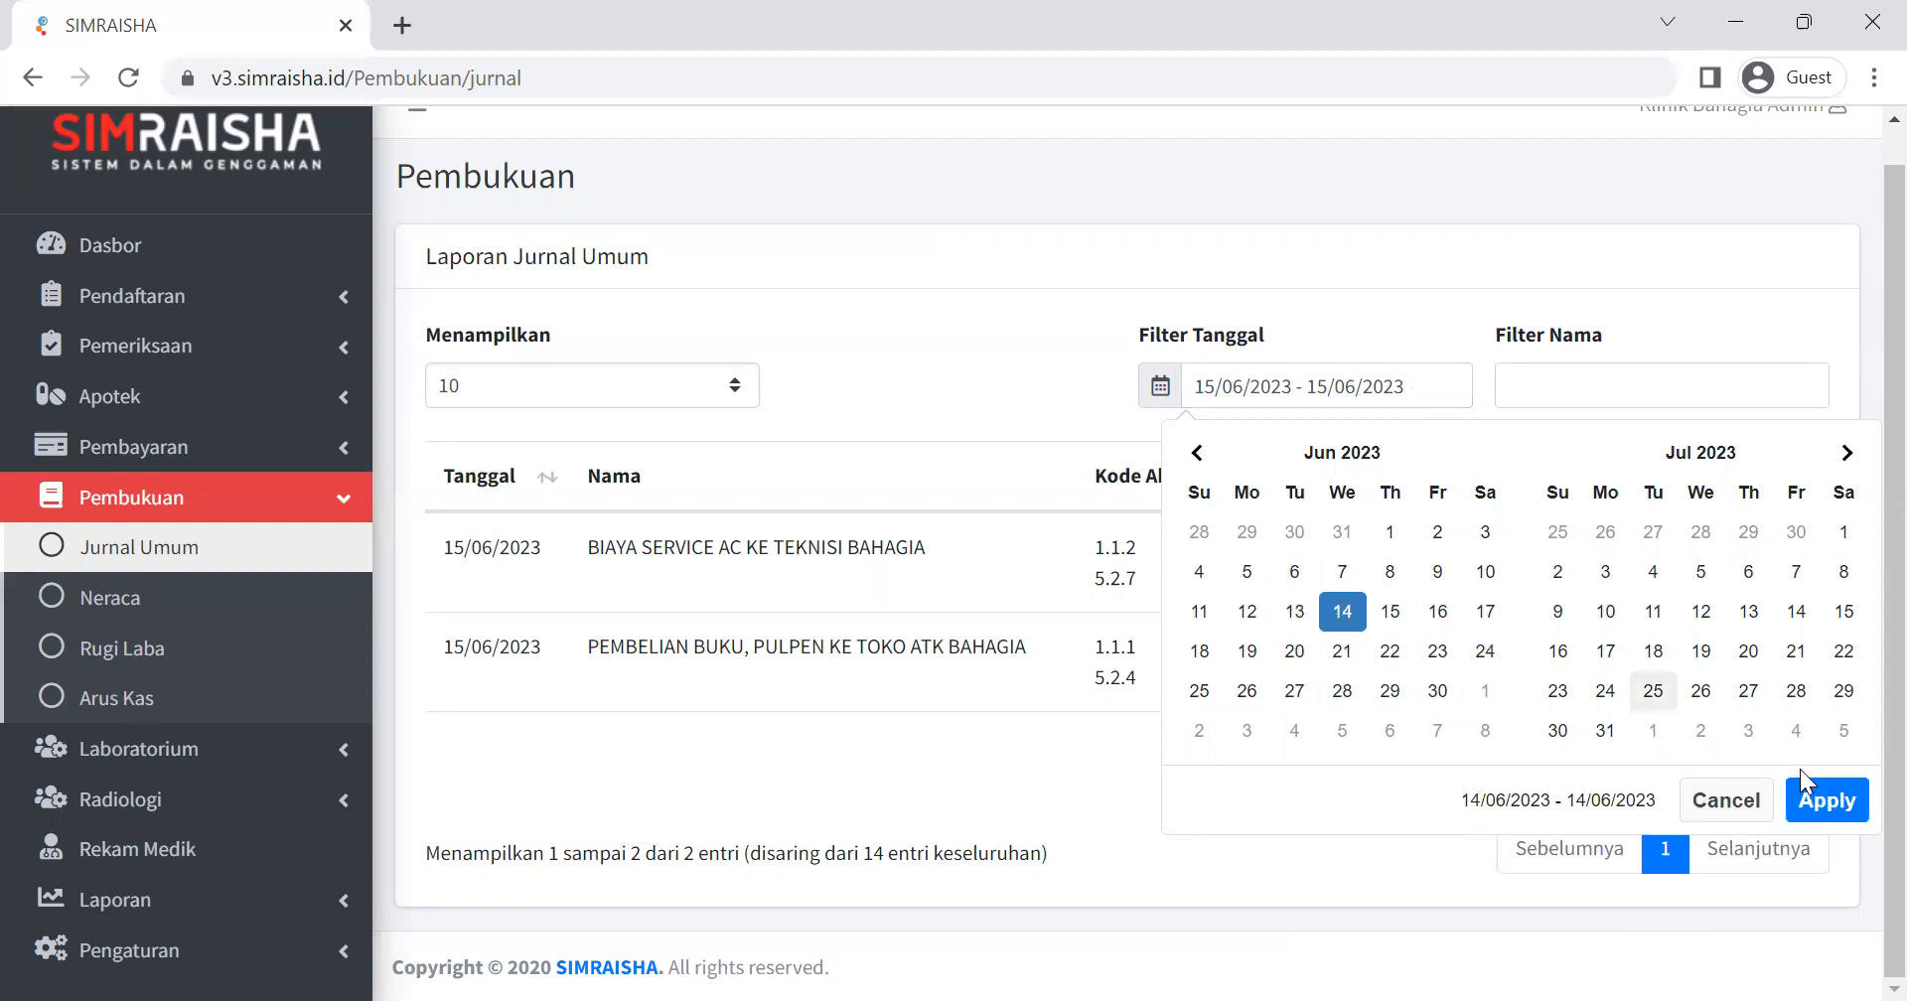
pyautogui.click(1807, 793)
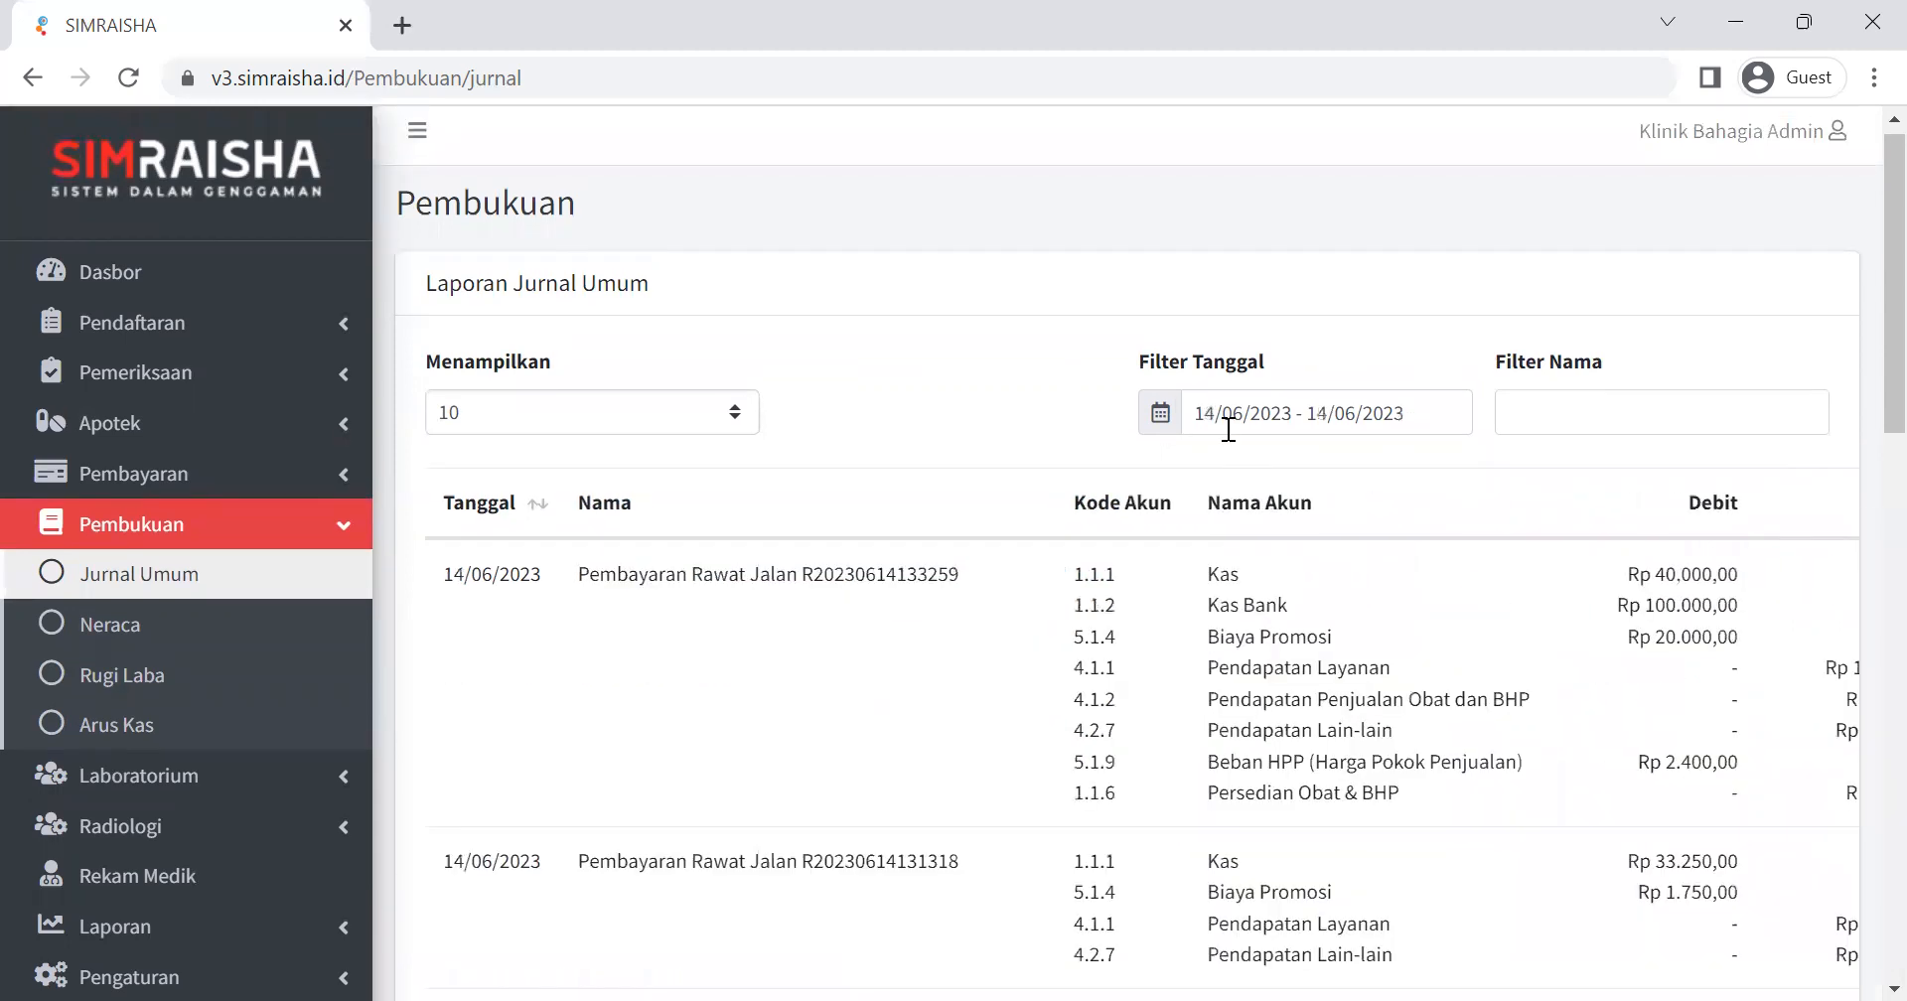
pyautogui.scroll(-3, 705, 587)
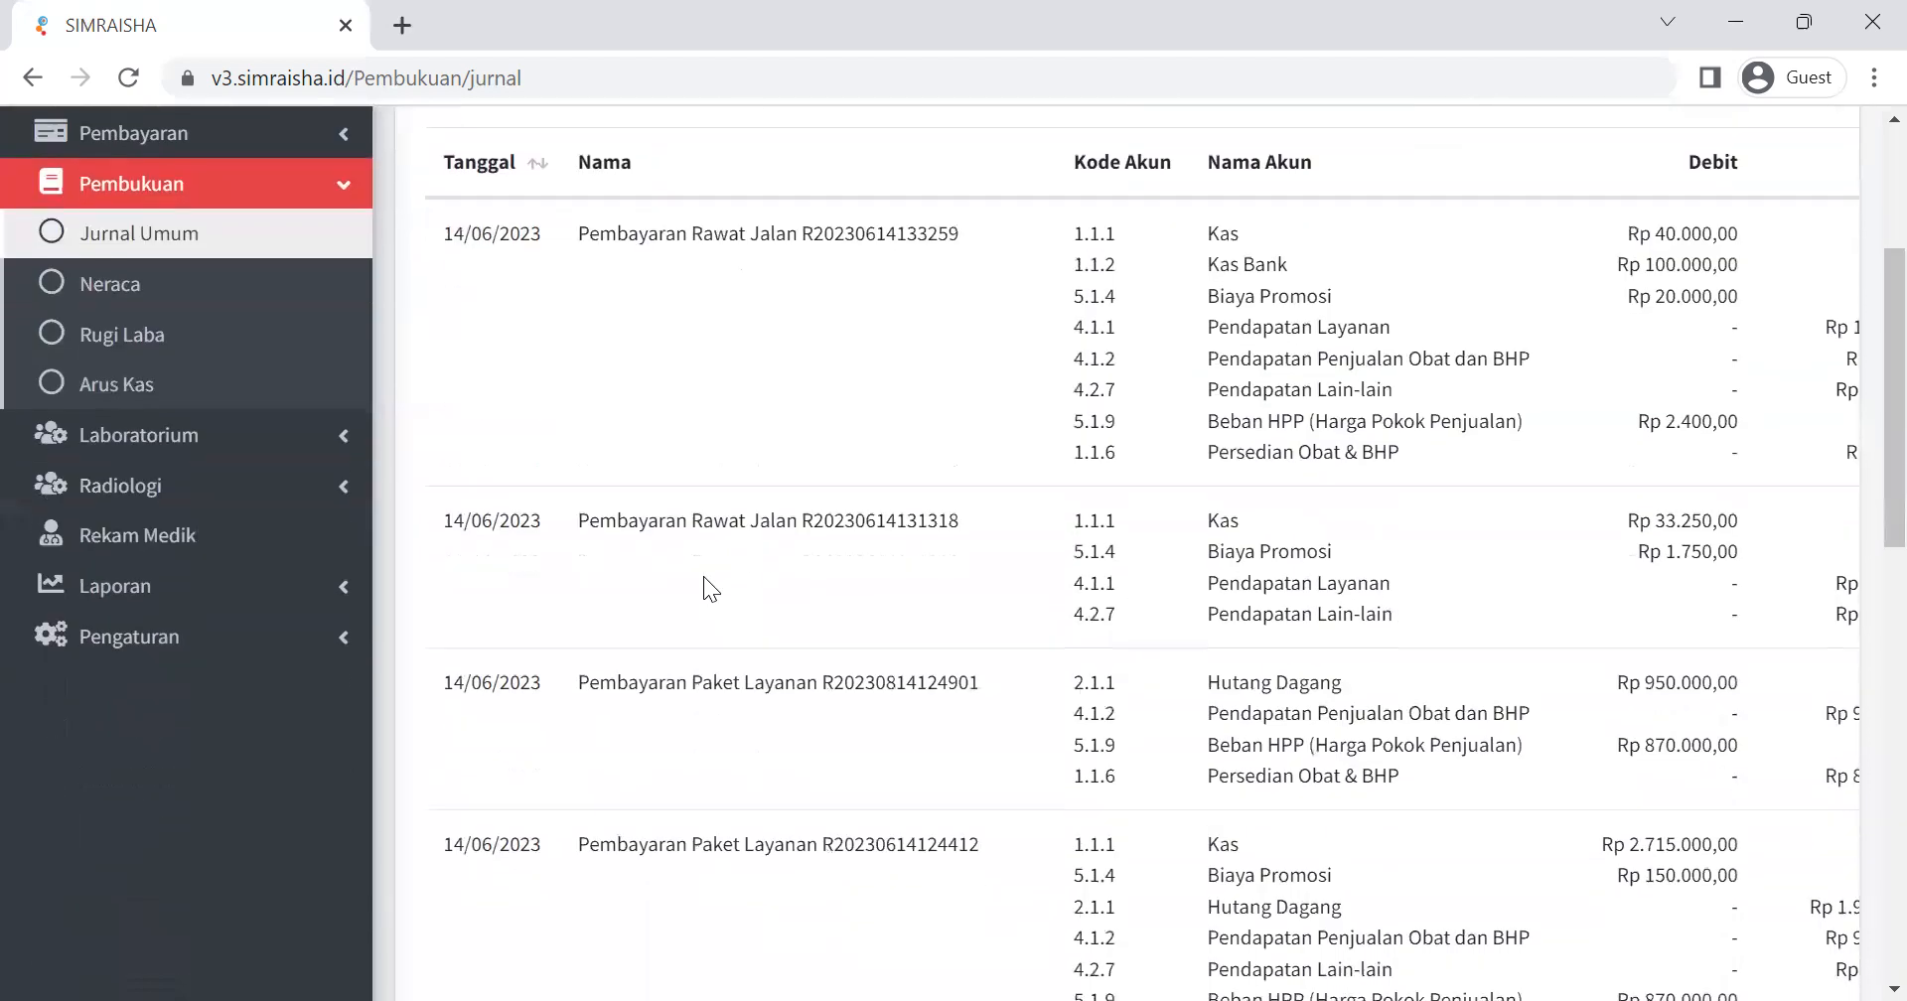
pyautogui.scroll(-9, 703, 576)
pyautogui.scroll(8, 701, 588)
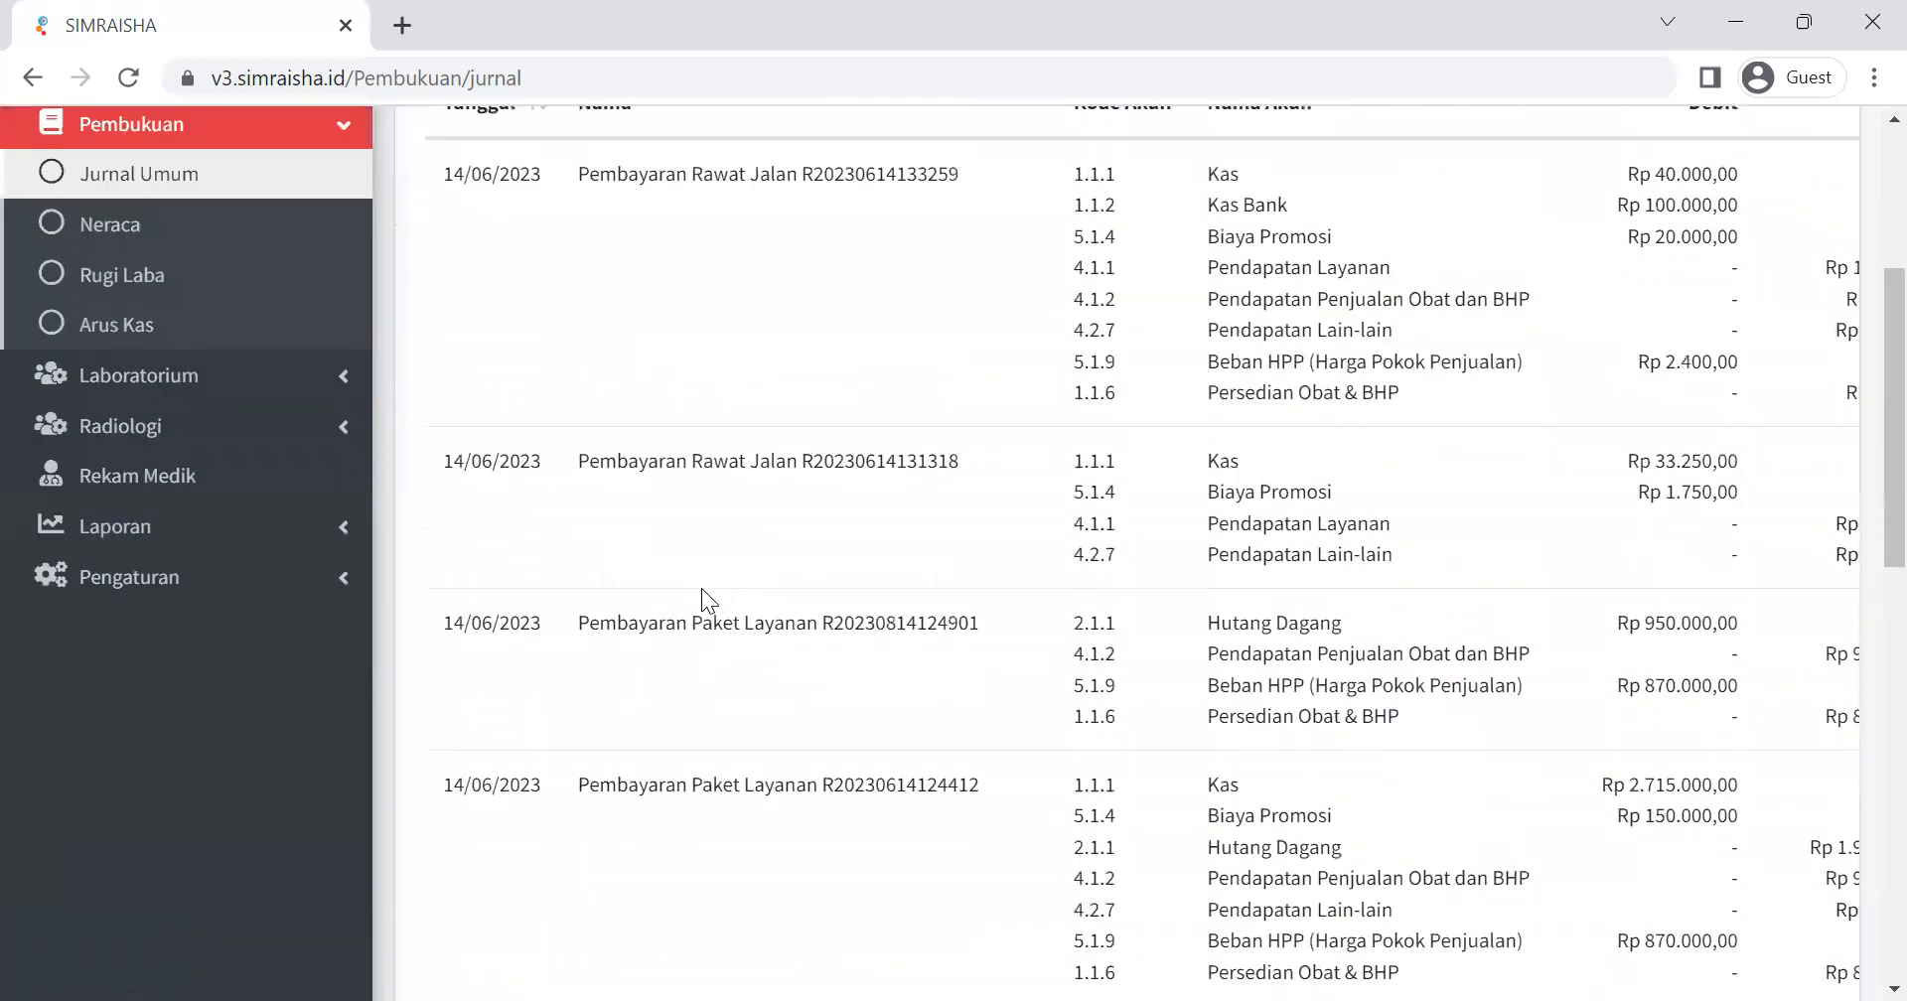
pyautogui.scroll(4, 701, 588)
pyautogui.scroll(-2, 697, 590)
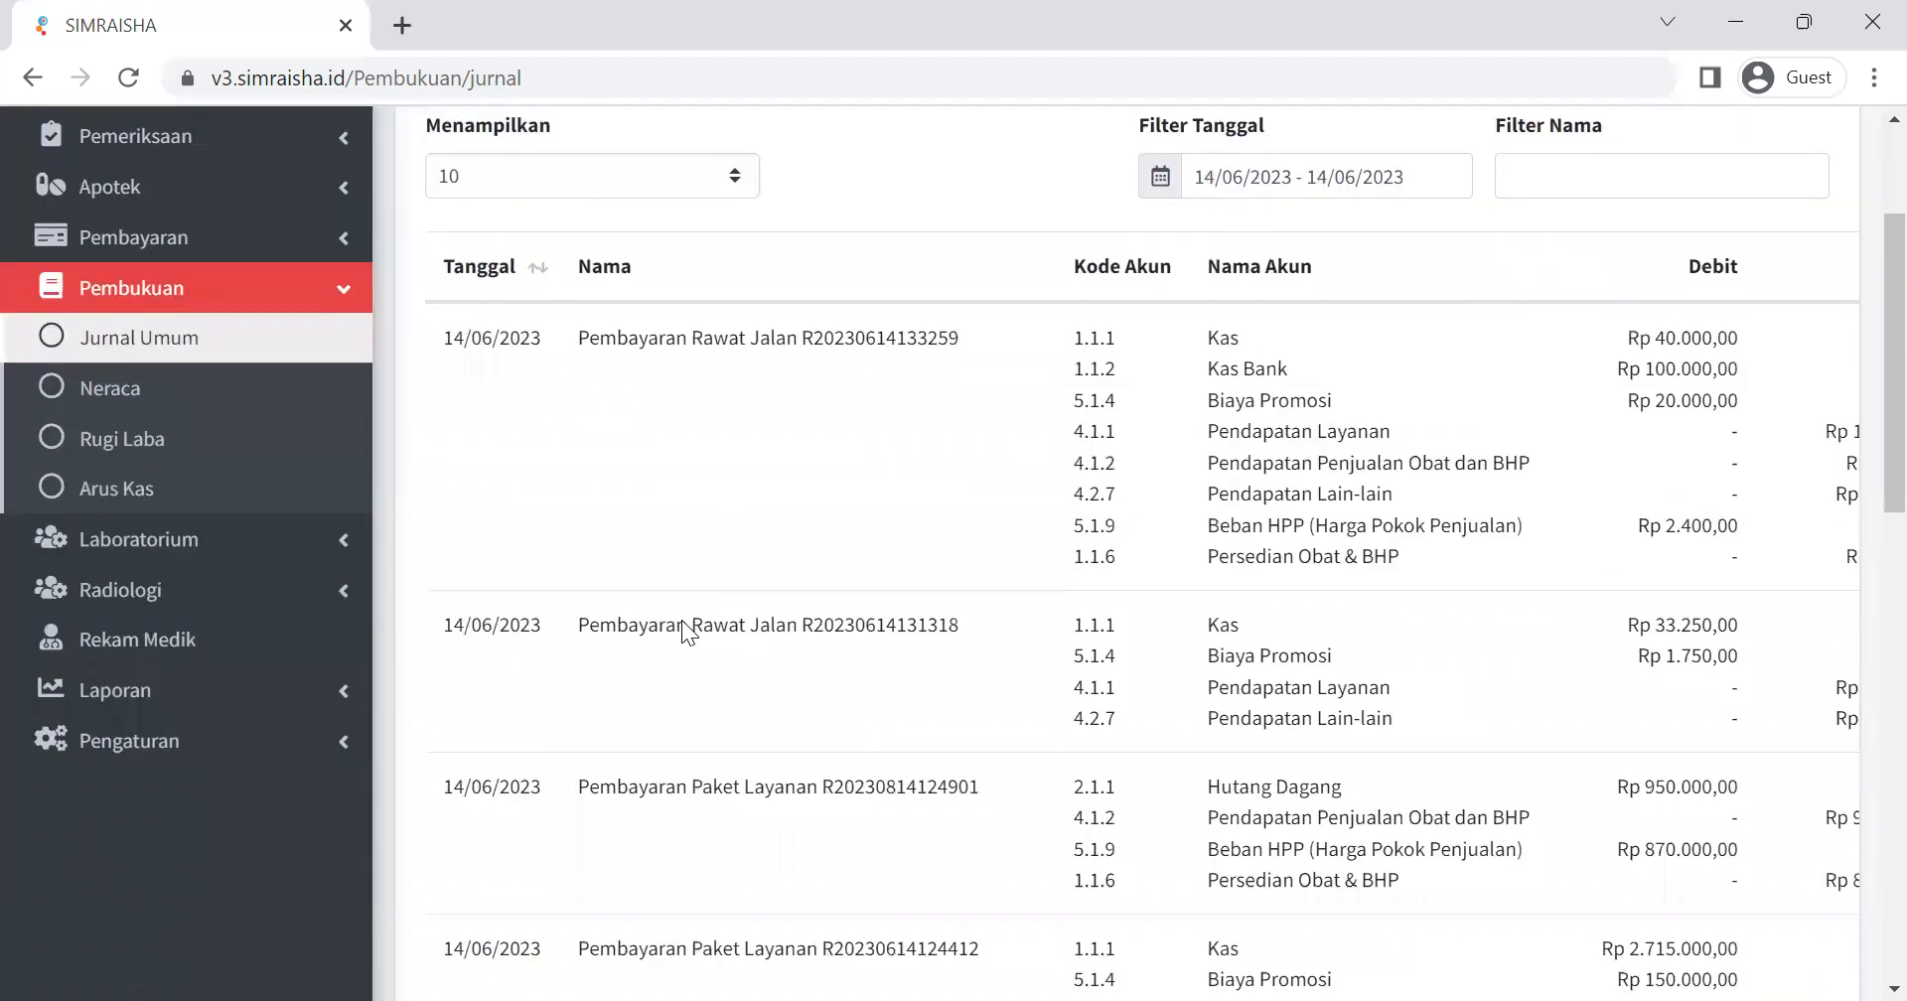
pyautogui.scroll(3, 681, 630)
# Clear the date filter and reload the Jurnal Umum report to list entries from all dates.
pyautogui.click(1200, 409)
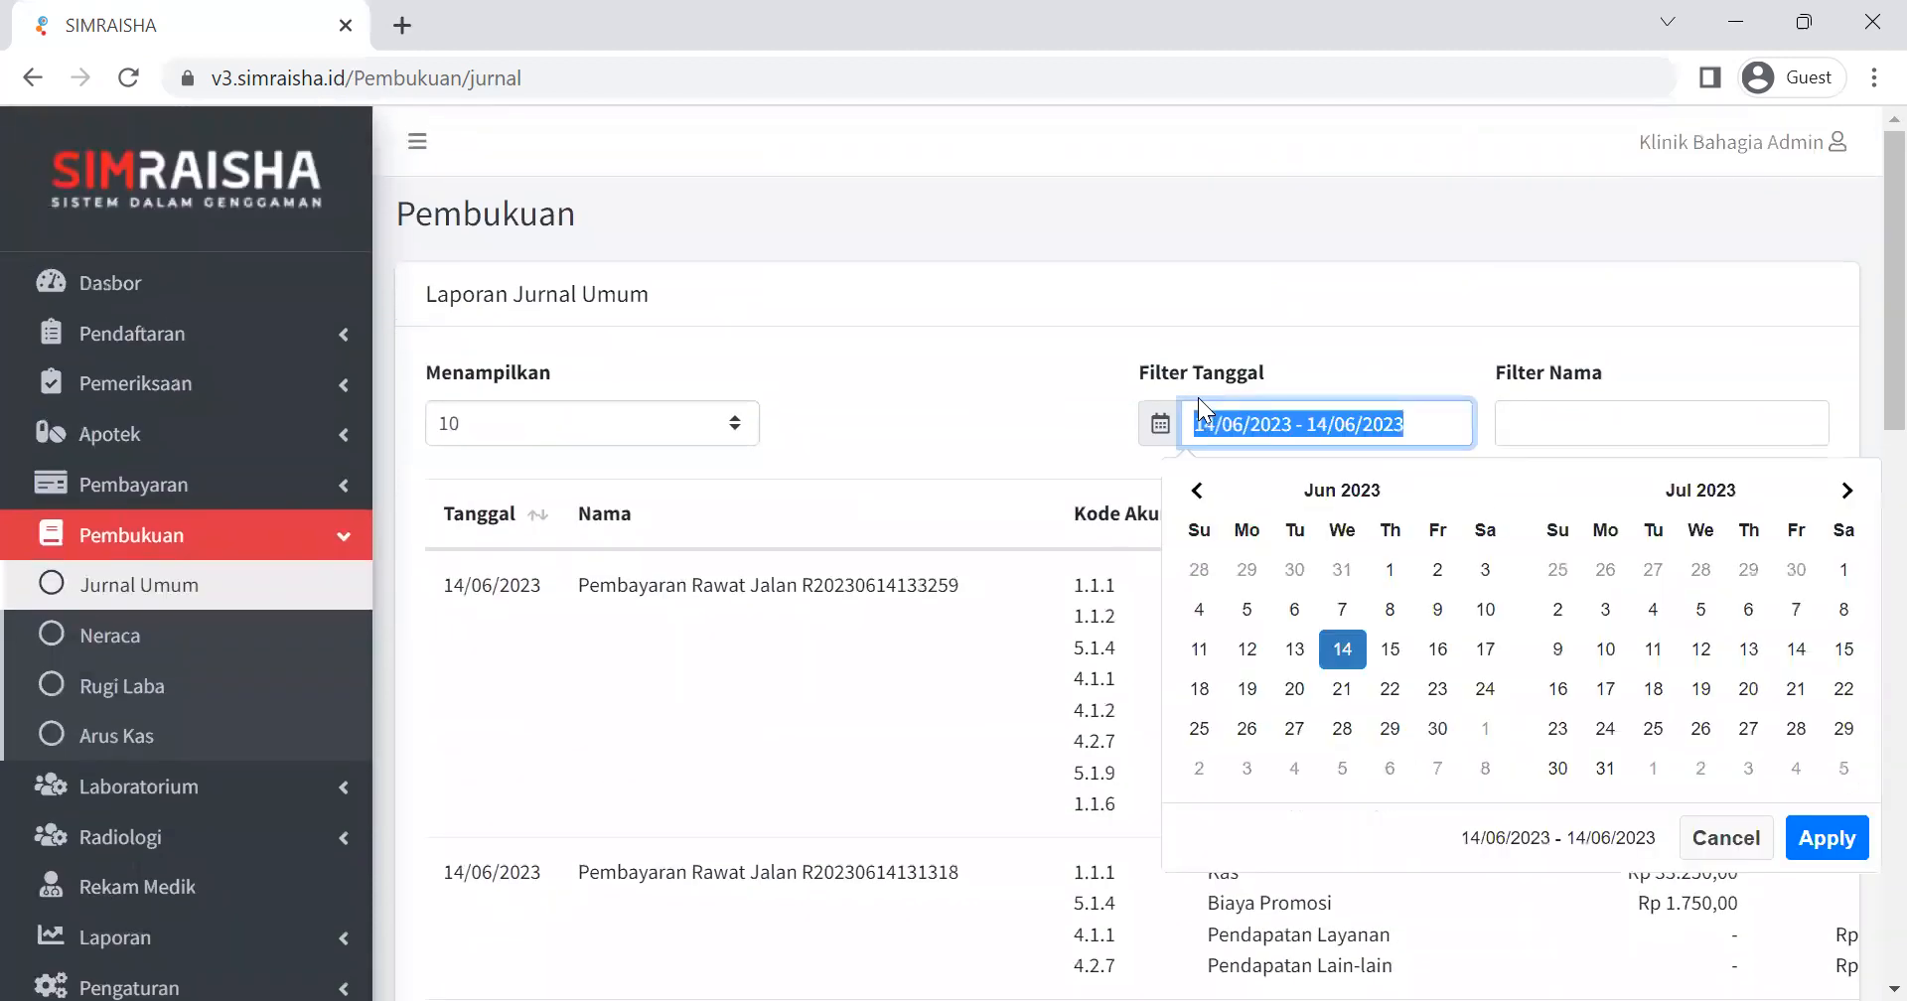
pyautogui.press('BackSpace')
pyautogui.click(997, 359)
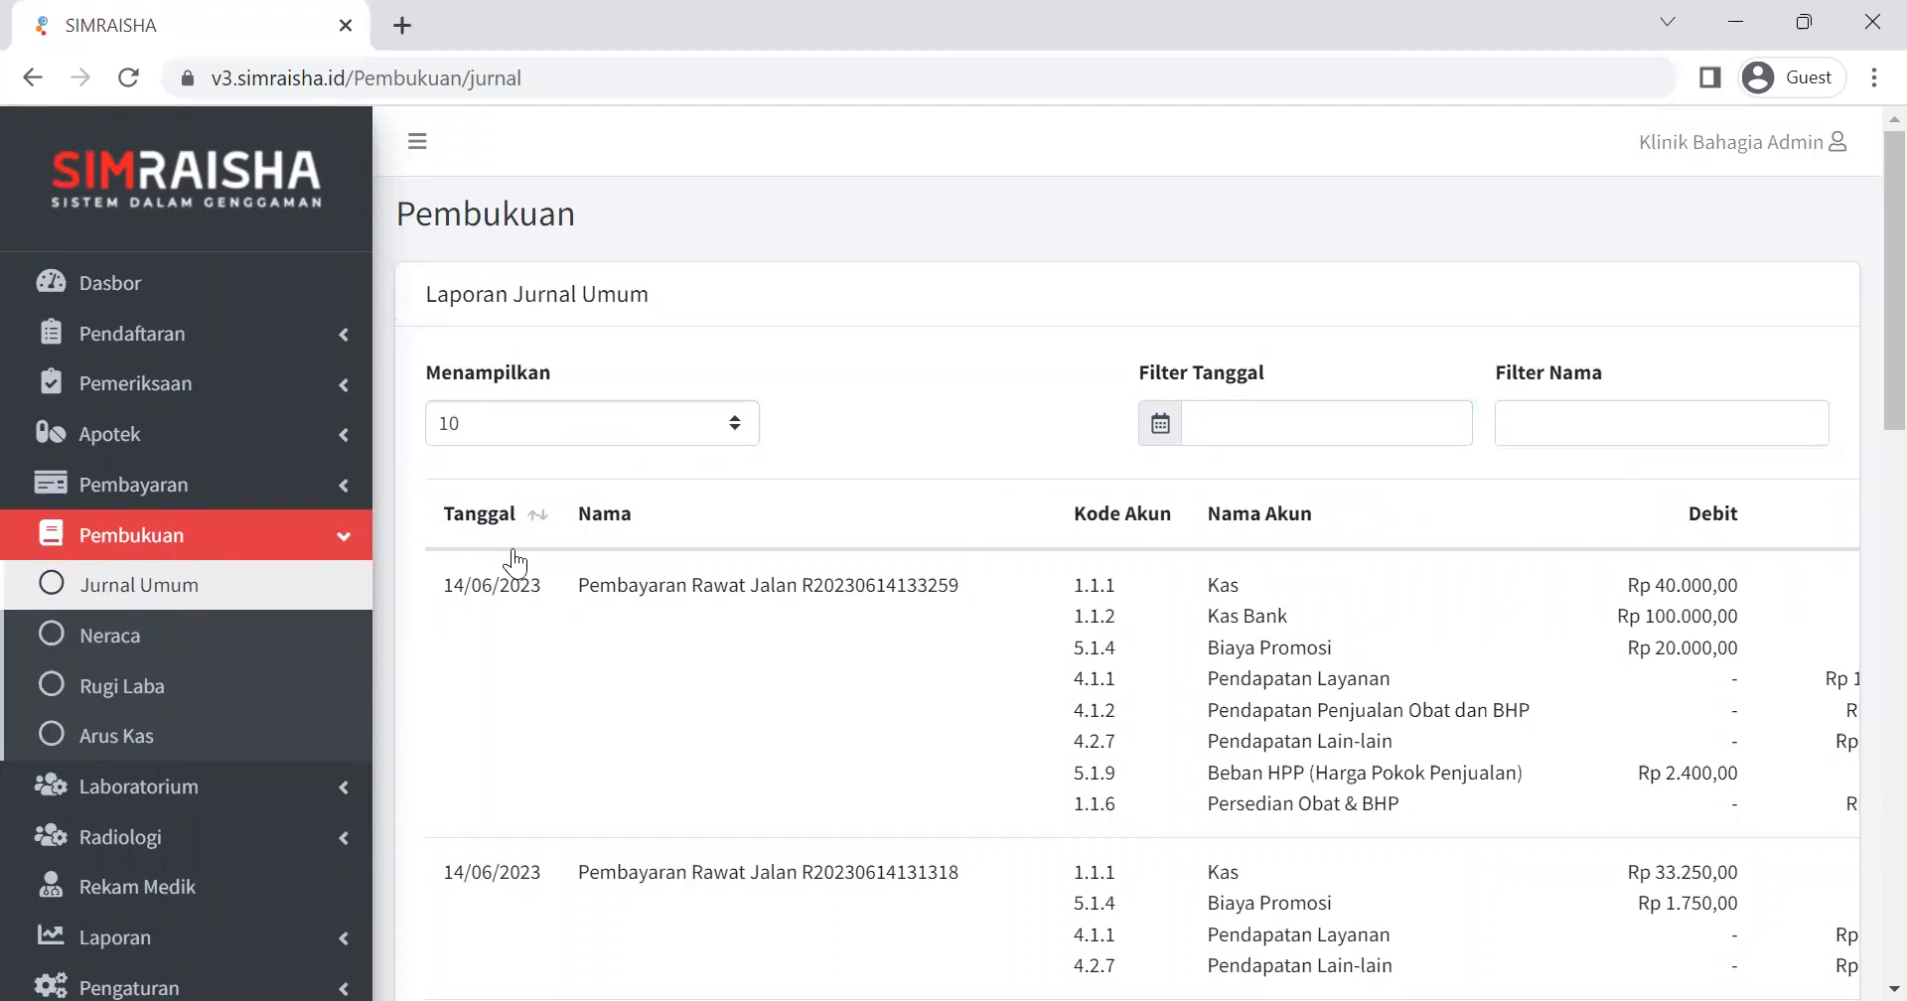
pyautogui.press('F5')
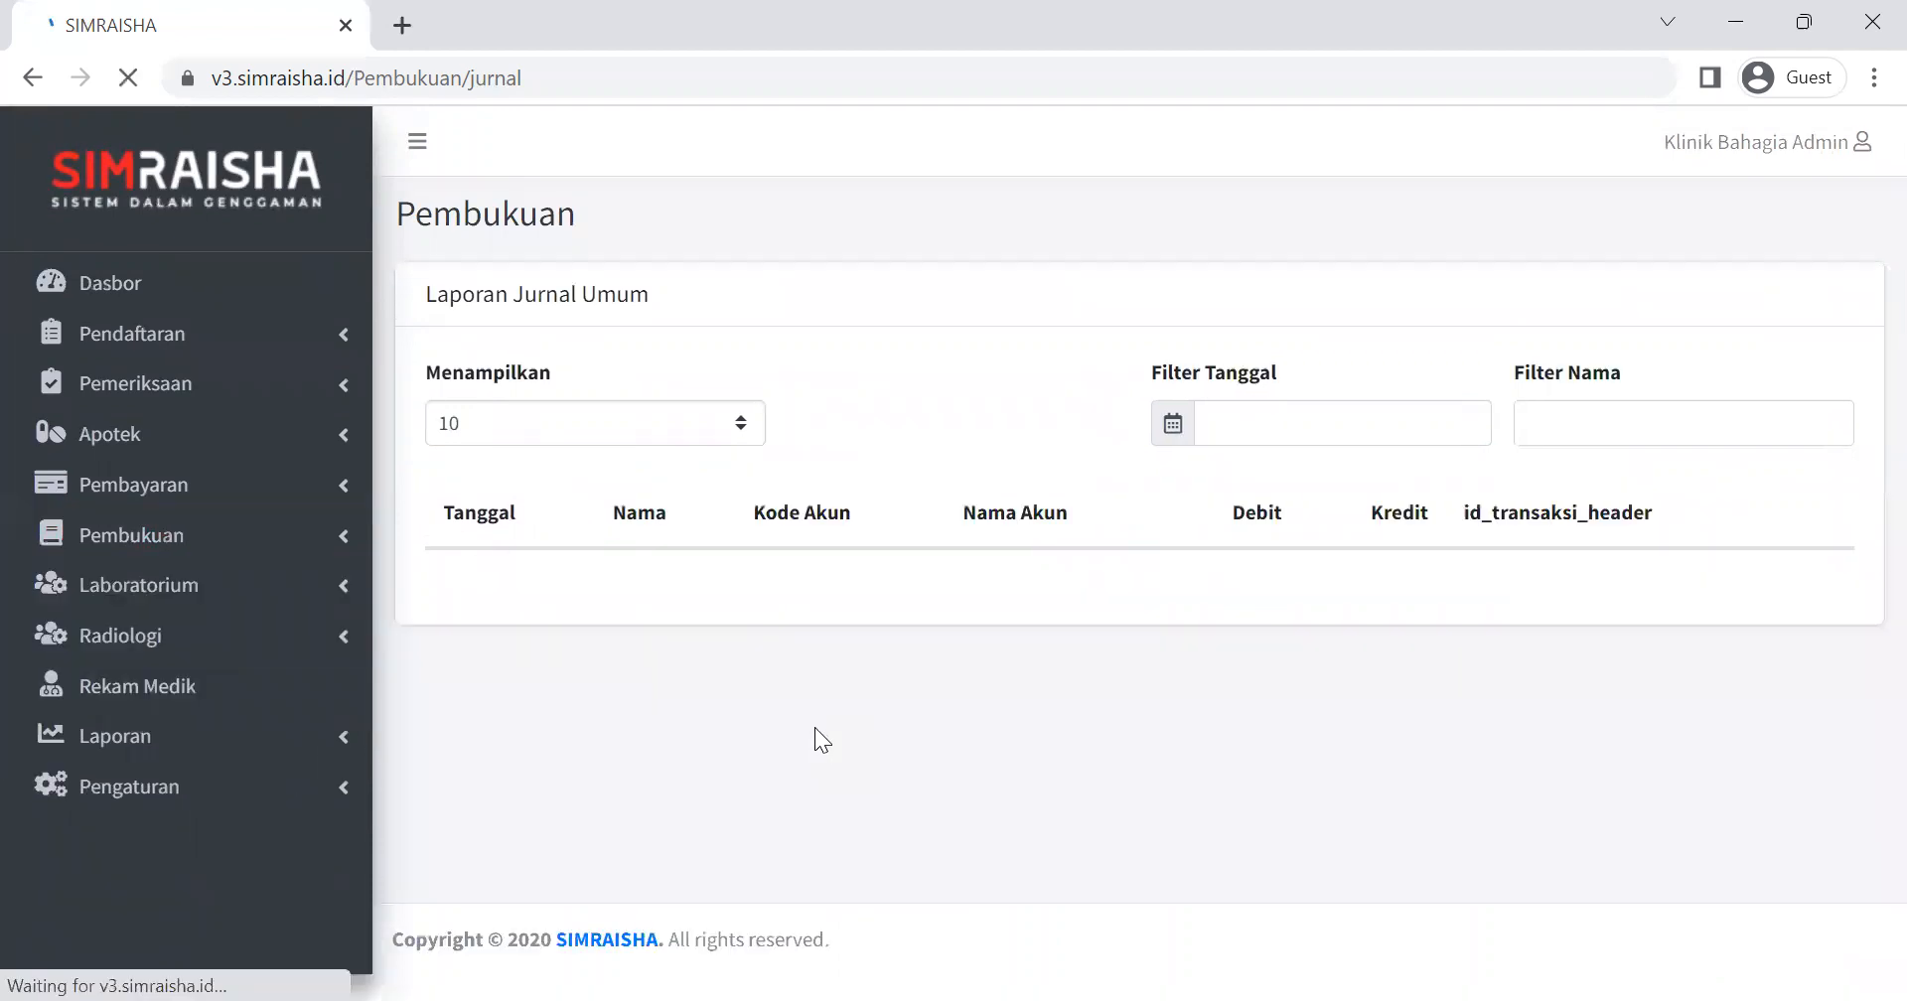
pyautogui.scroll(-3, 1172, 616)
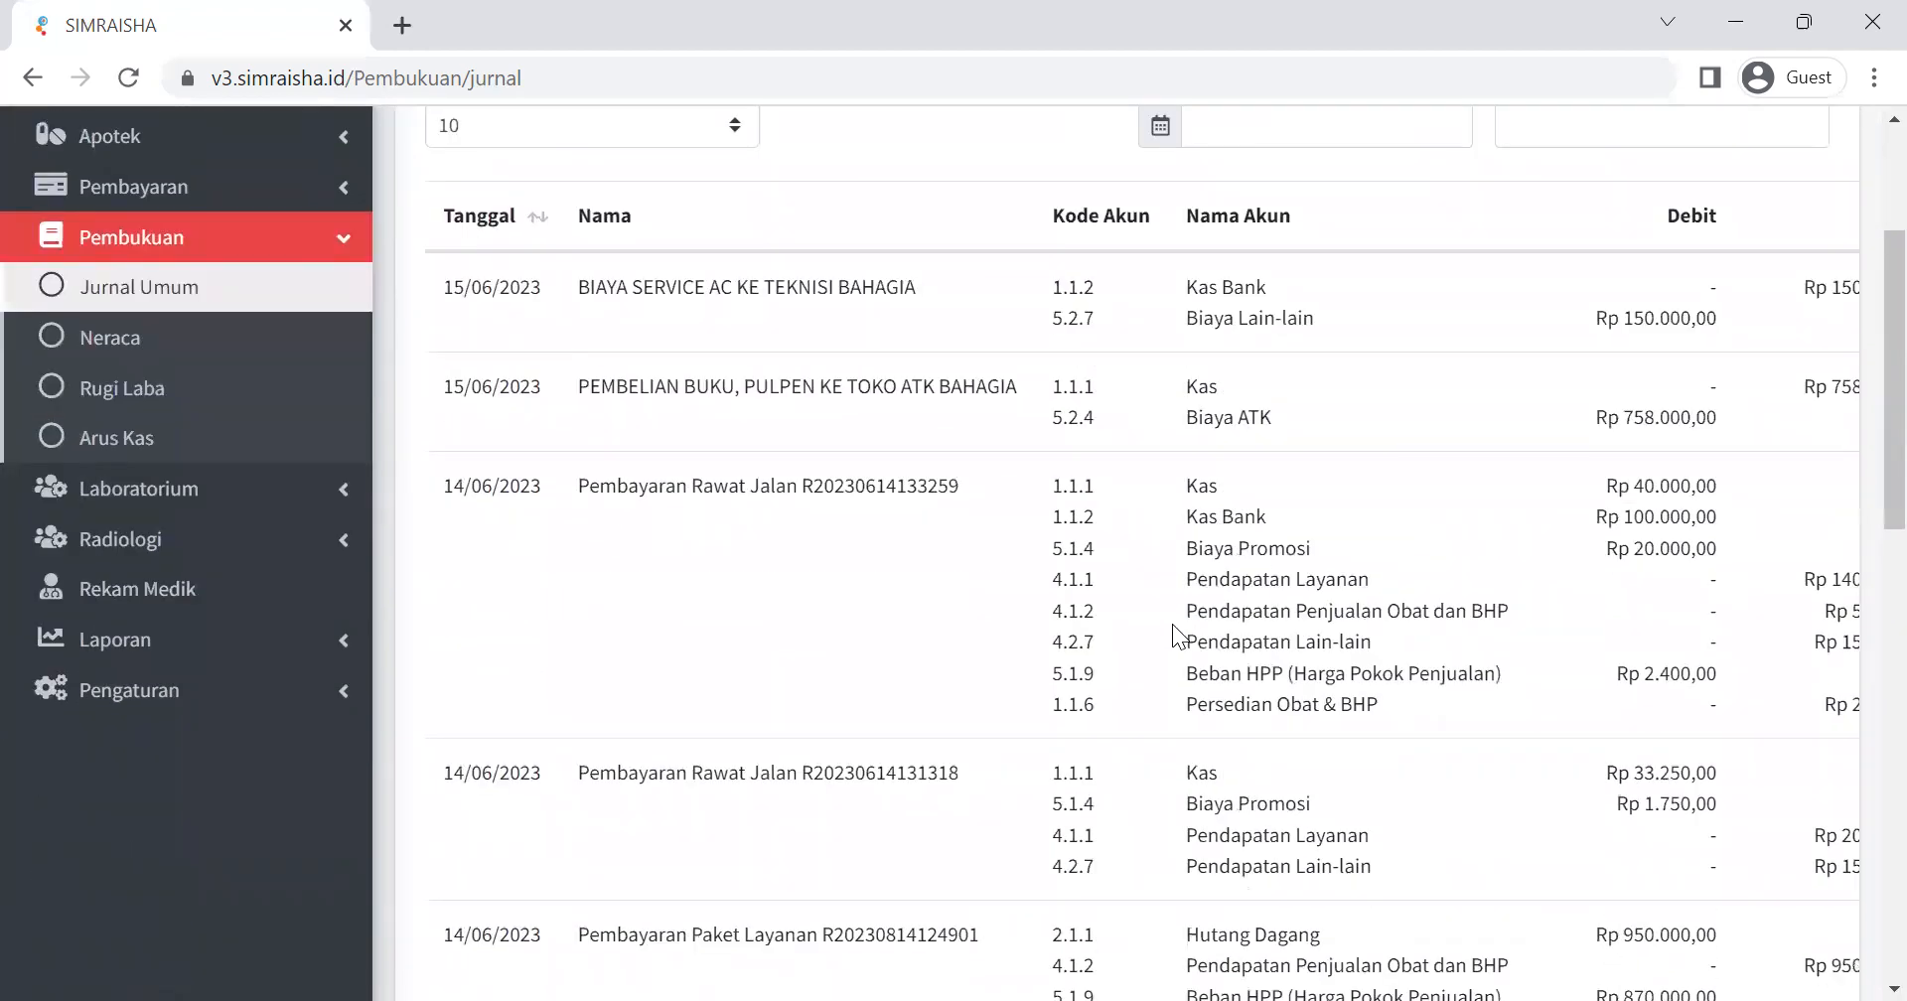
pyautogui.scroll(1, 1696, 403)
# Filter the journal entries by the name "Rawat Jalan" and look over the matching entries.
pyautogui.click(1644, 266)
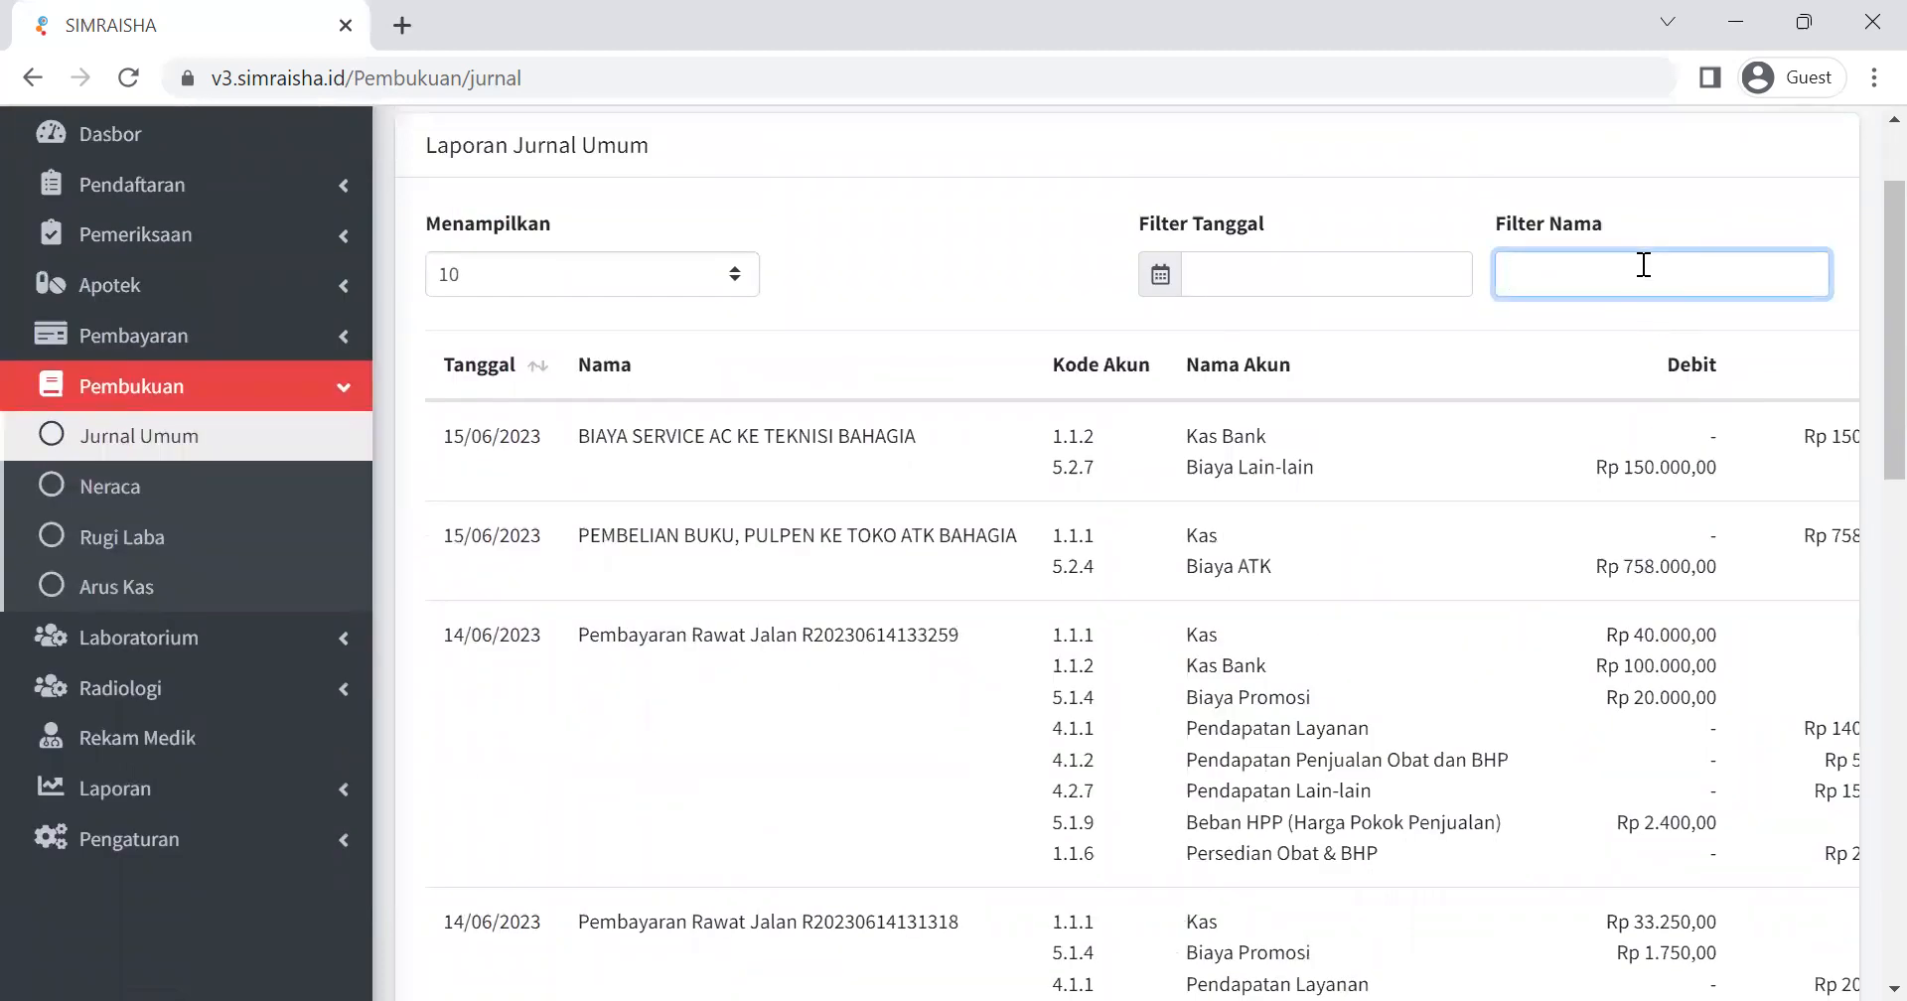
pyautogui.write('r')
pyautogui.press('BackSpace')
pyautogui.write('Ra')
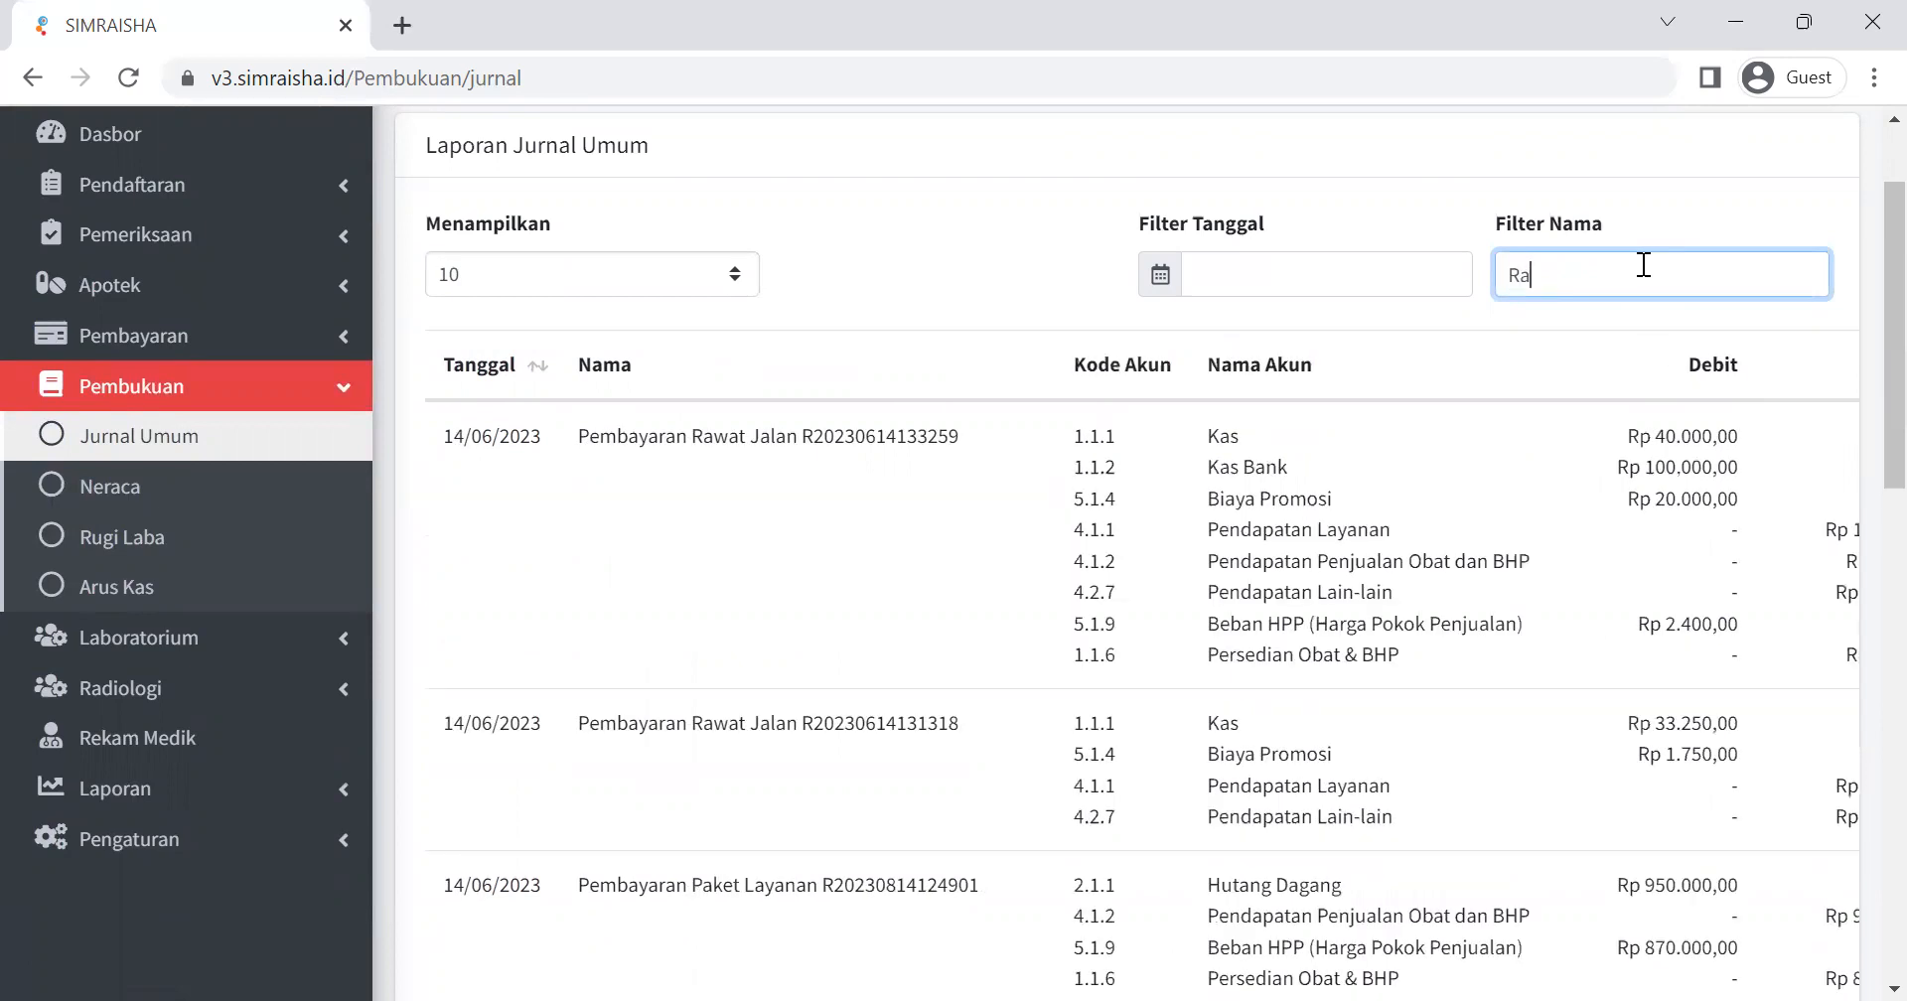
pyautogui.write('wat Jalan')
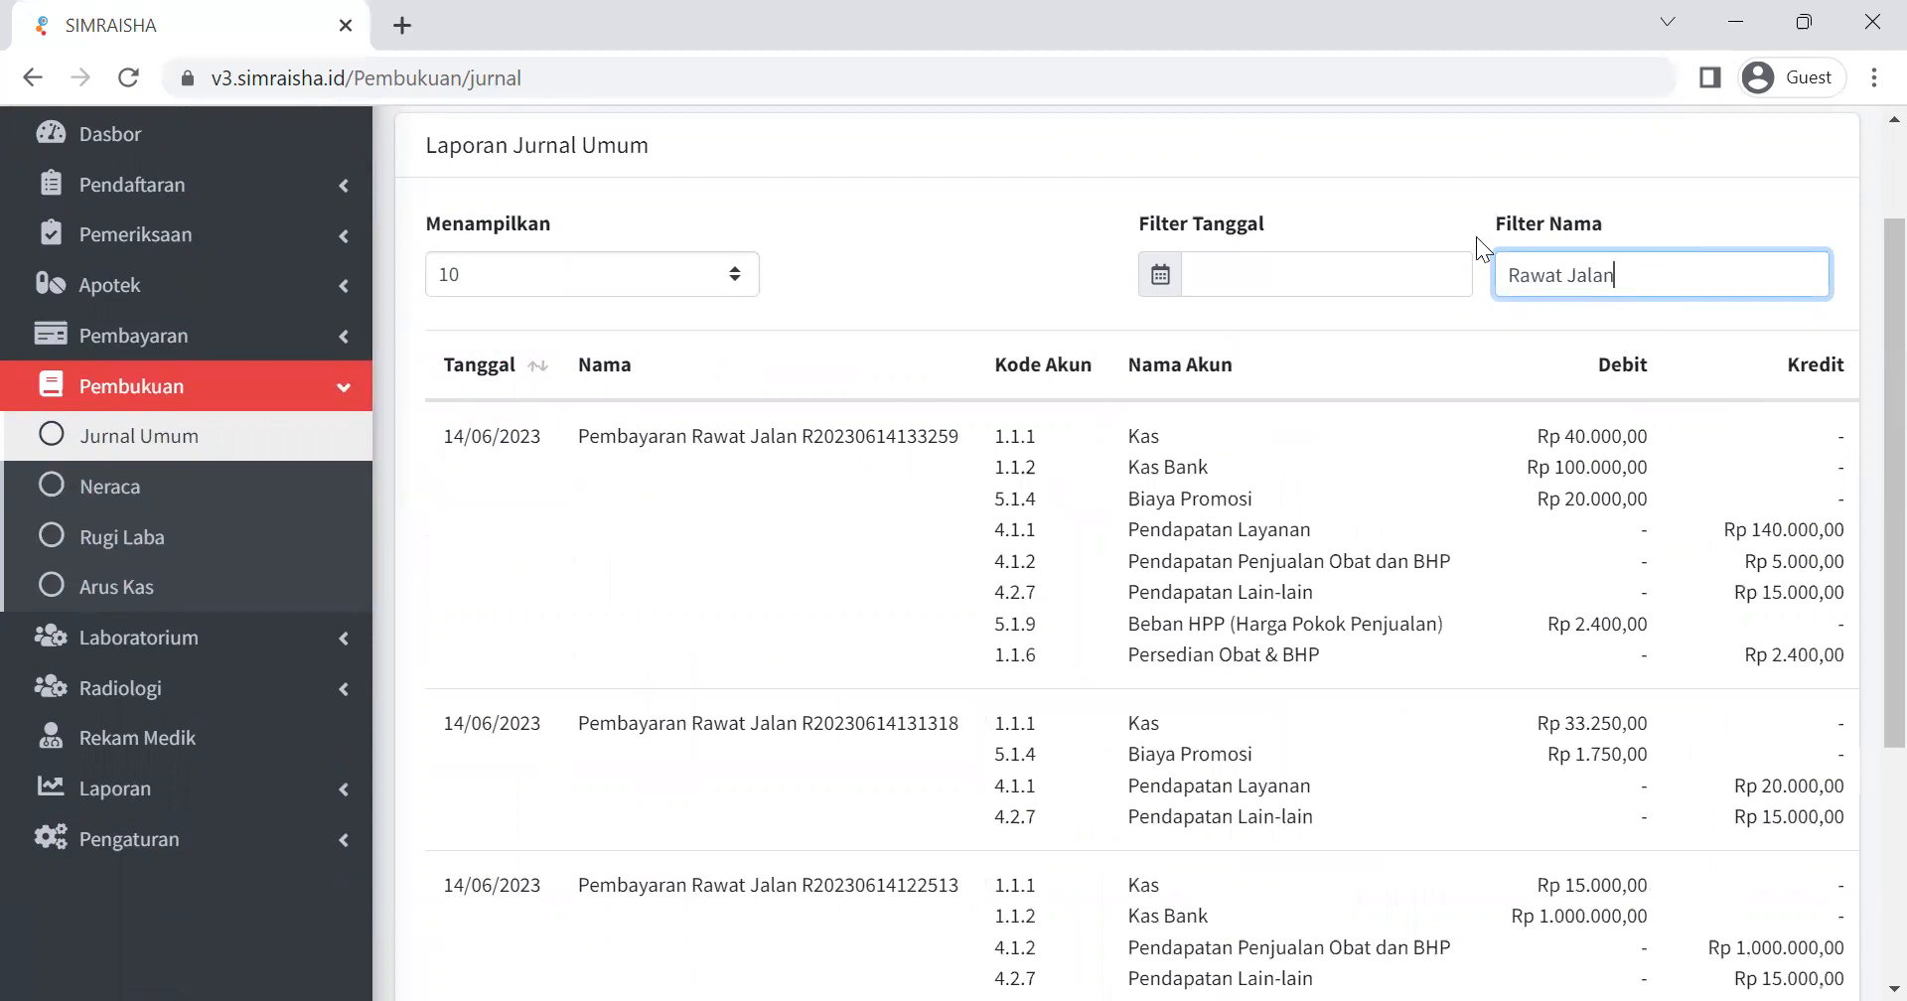
pyautogui.scroll(-3, 812, 644)
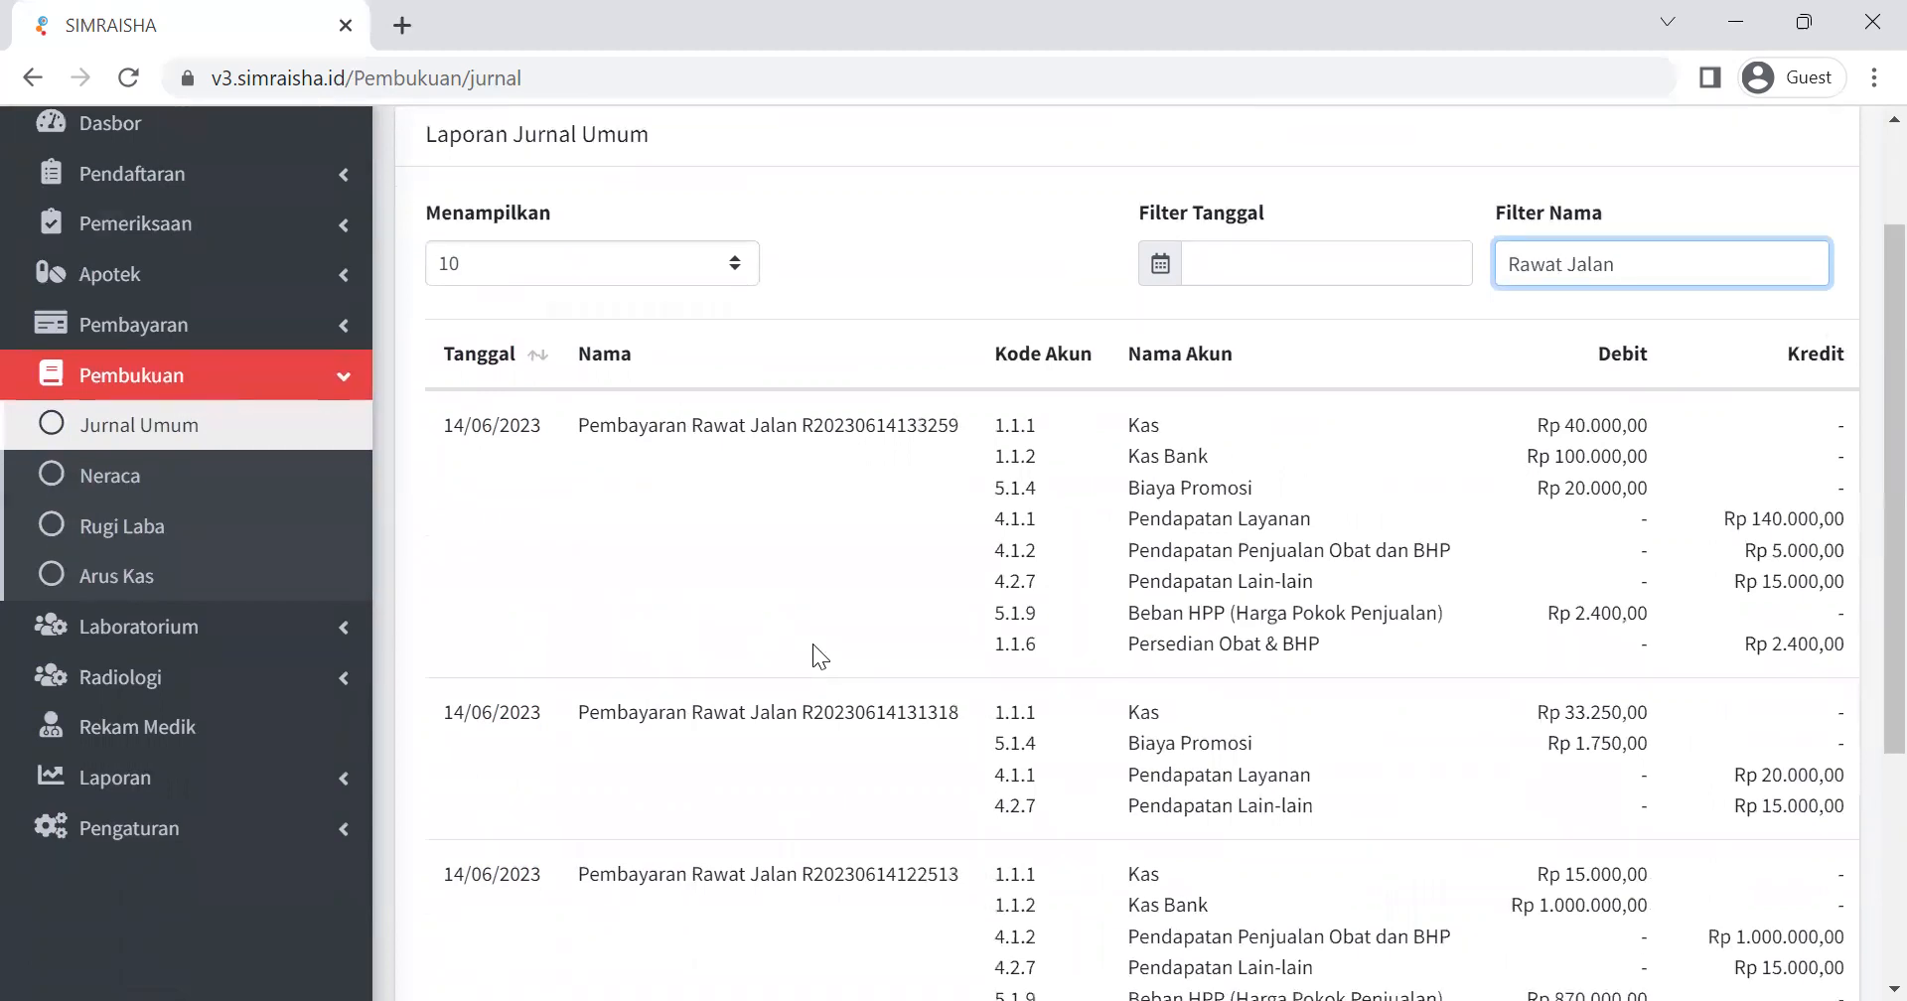
pyautogui.scroll(1, 870, 624)
# Replace the name filter with the transaction number copied from the second listed Pembayaran Rawat Jalan entry.
pyautogui.click(852, 582)
pyautogui.doubleClick(852, 582)
pyautogui.hotkey('ctrl', 'c')
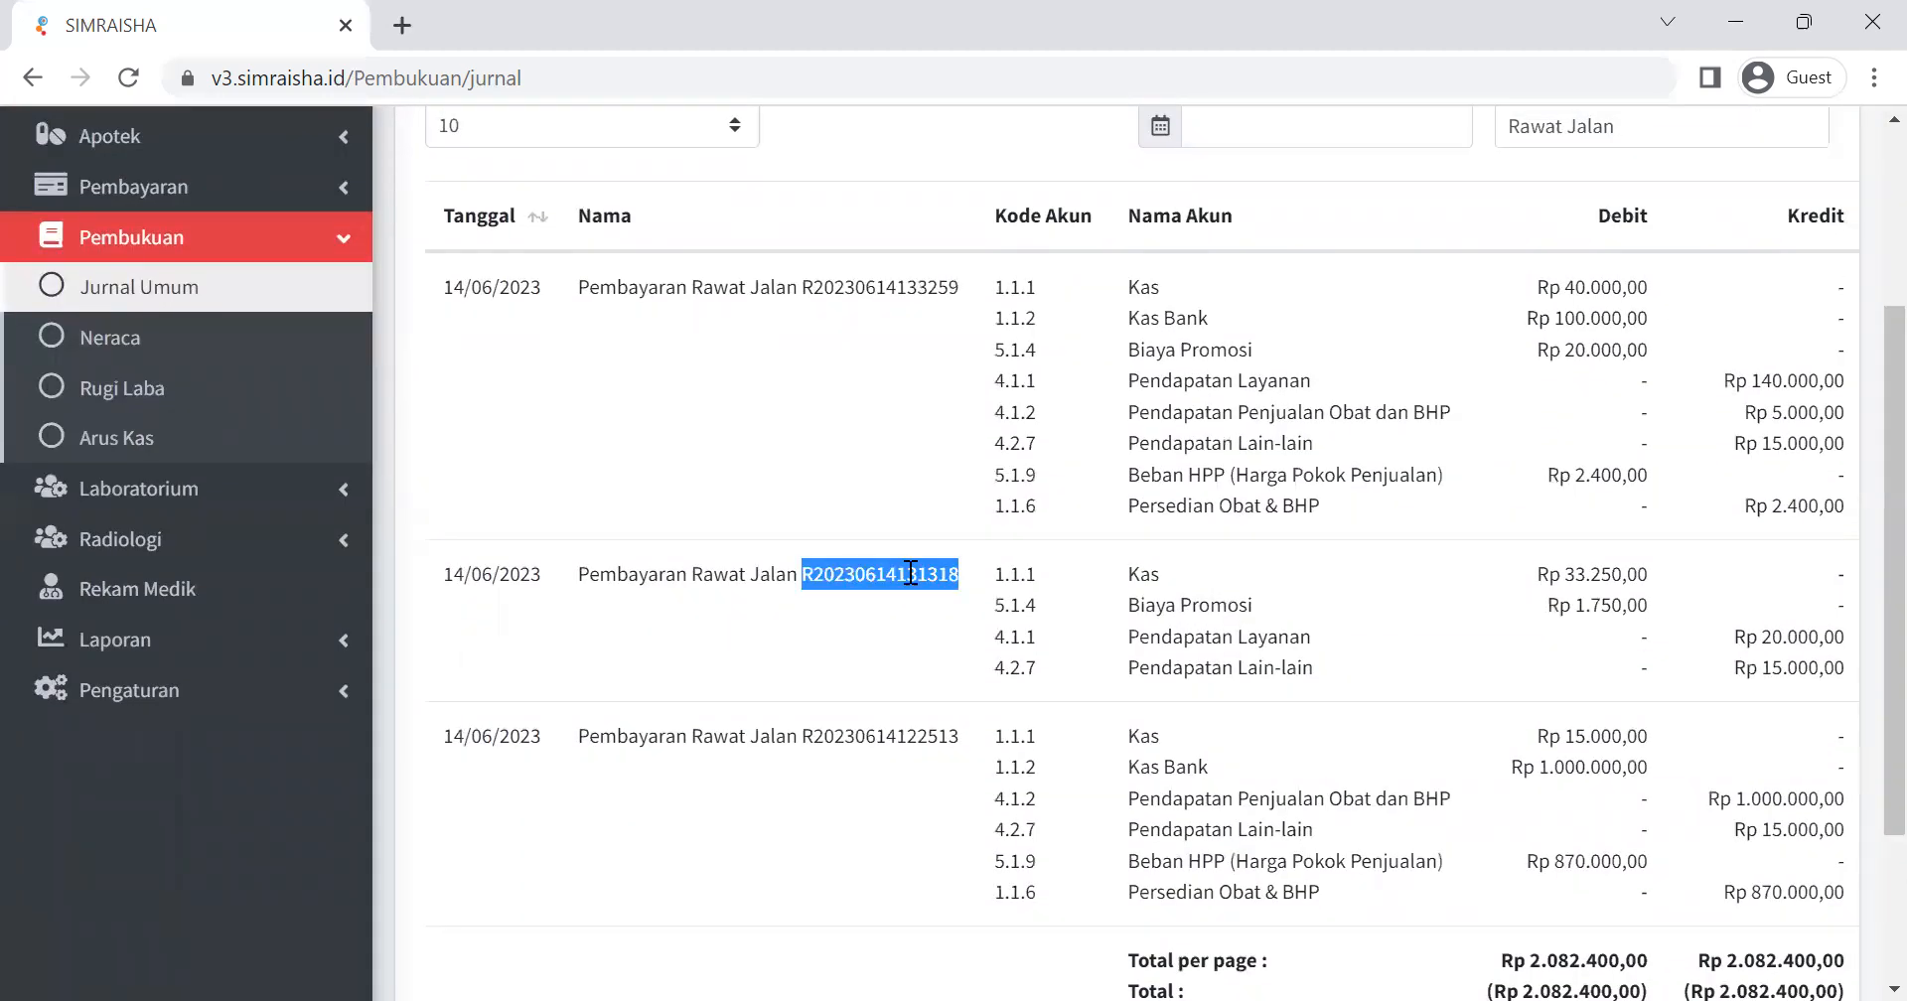
pyautogui.scroll(2, 853, 586)
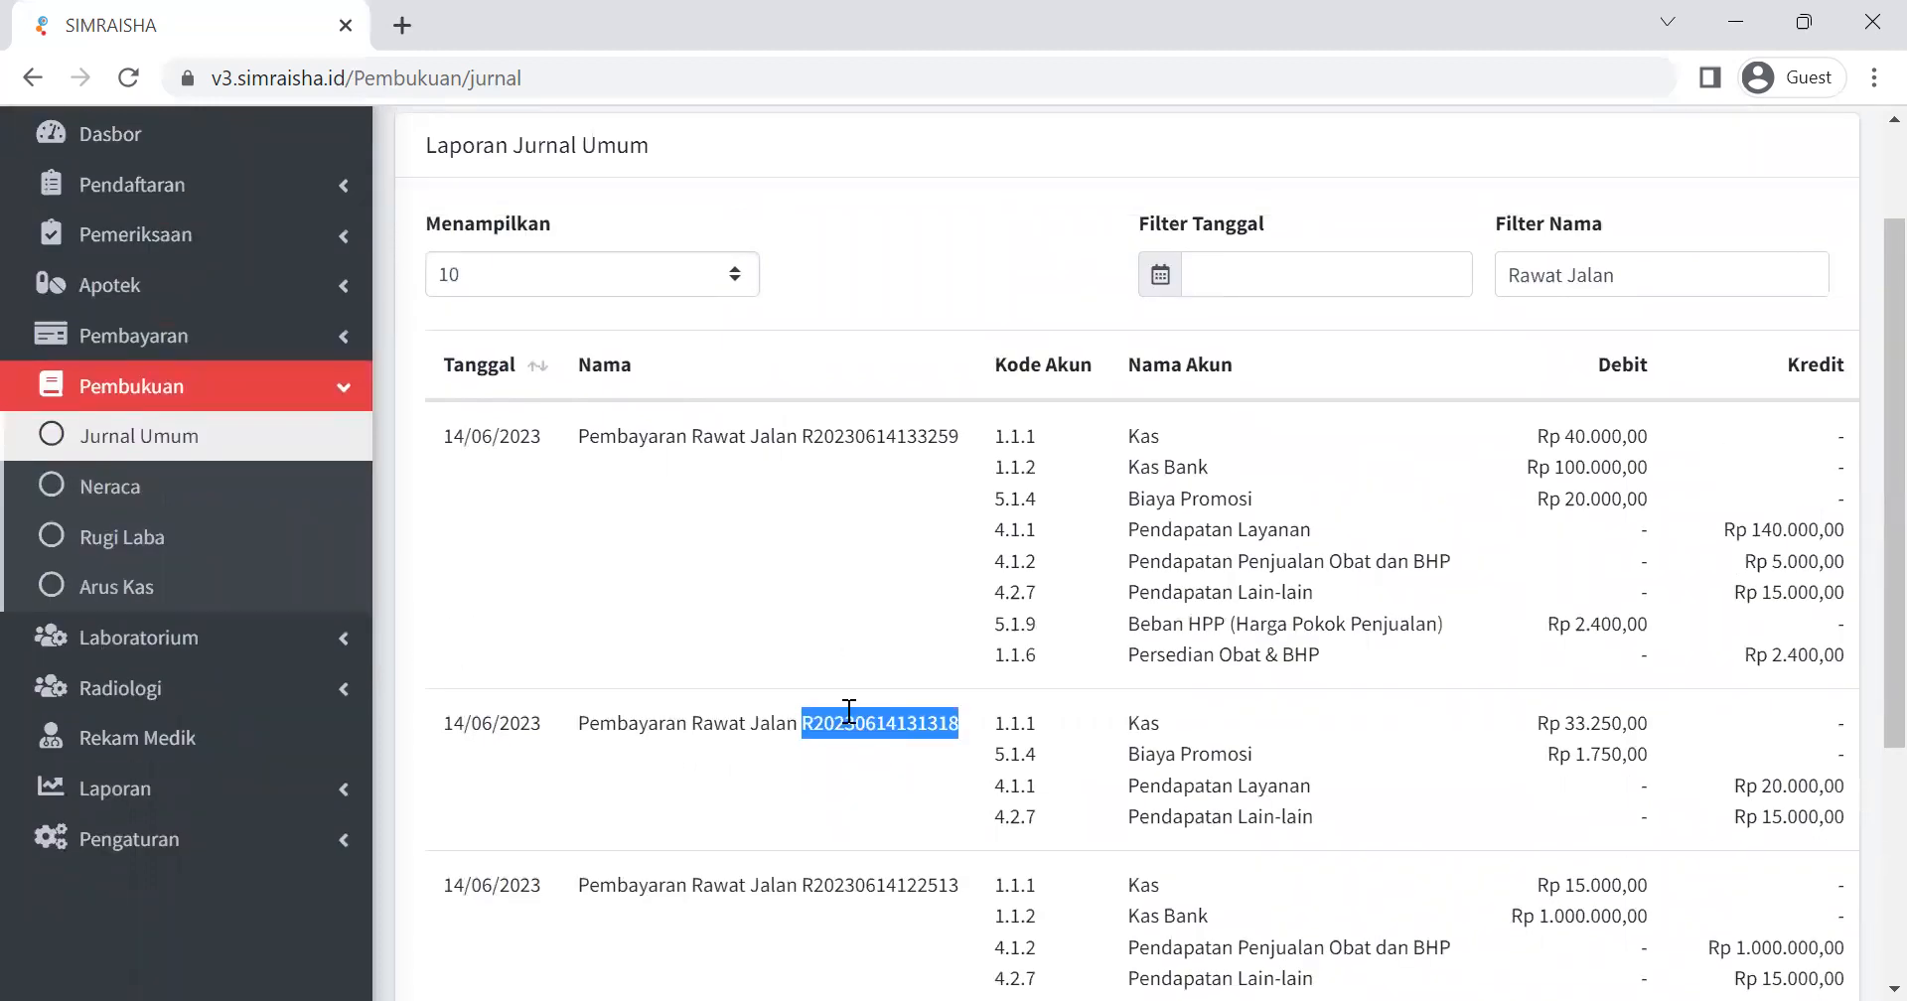
pyautogui.scroll(2, 1157, 535)
pyautogui.moveTo(1678, 425); pyautogui.dragTo(1503, 421)
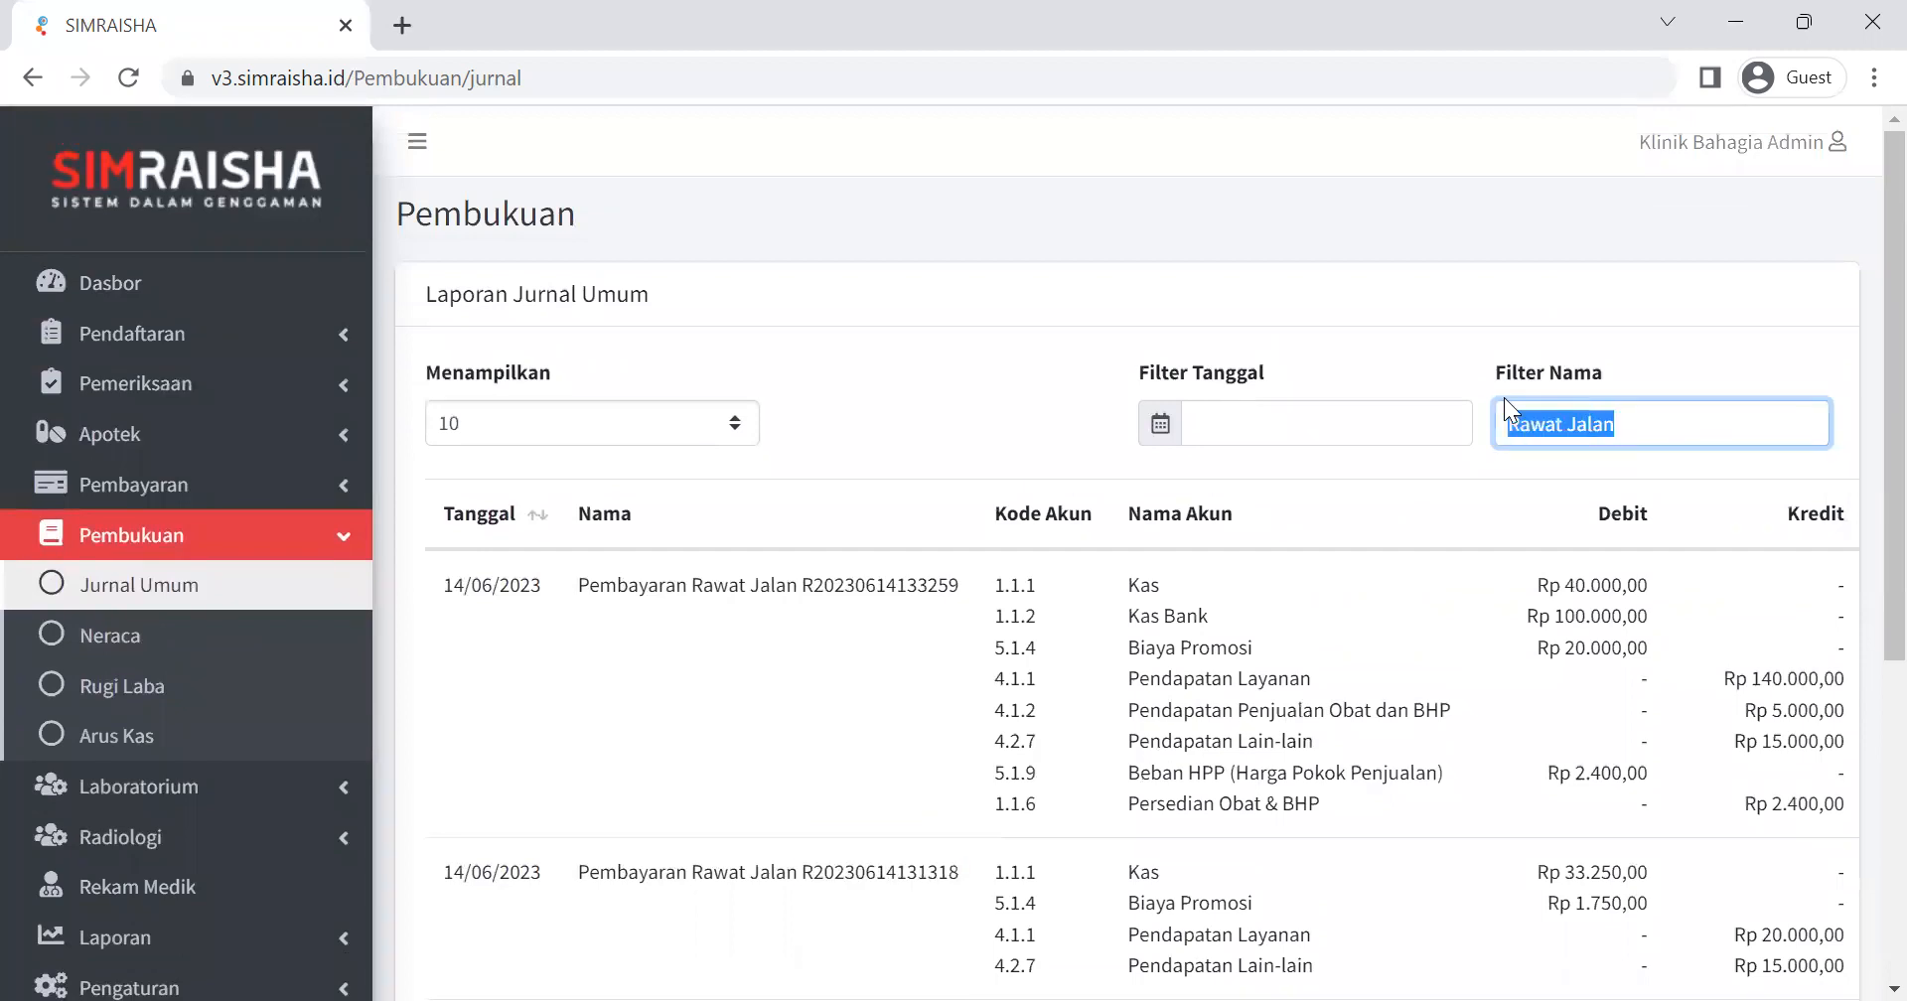
pyautogui.press('BackSpace')
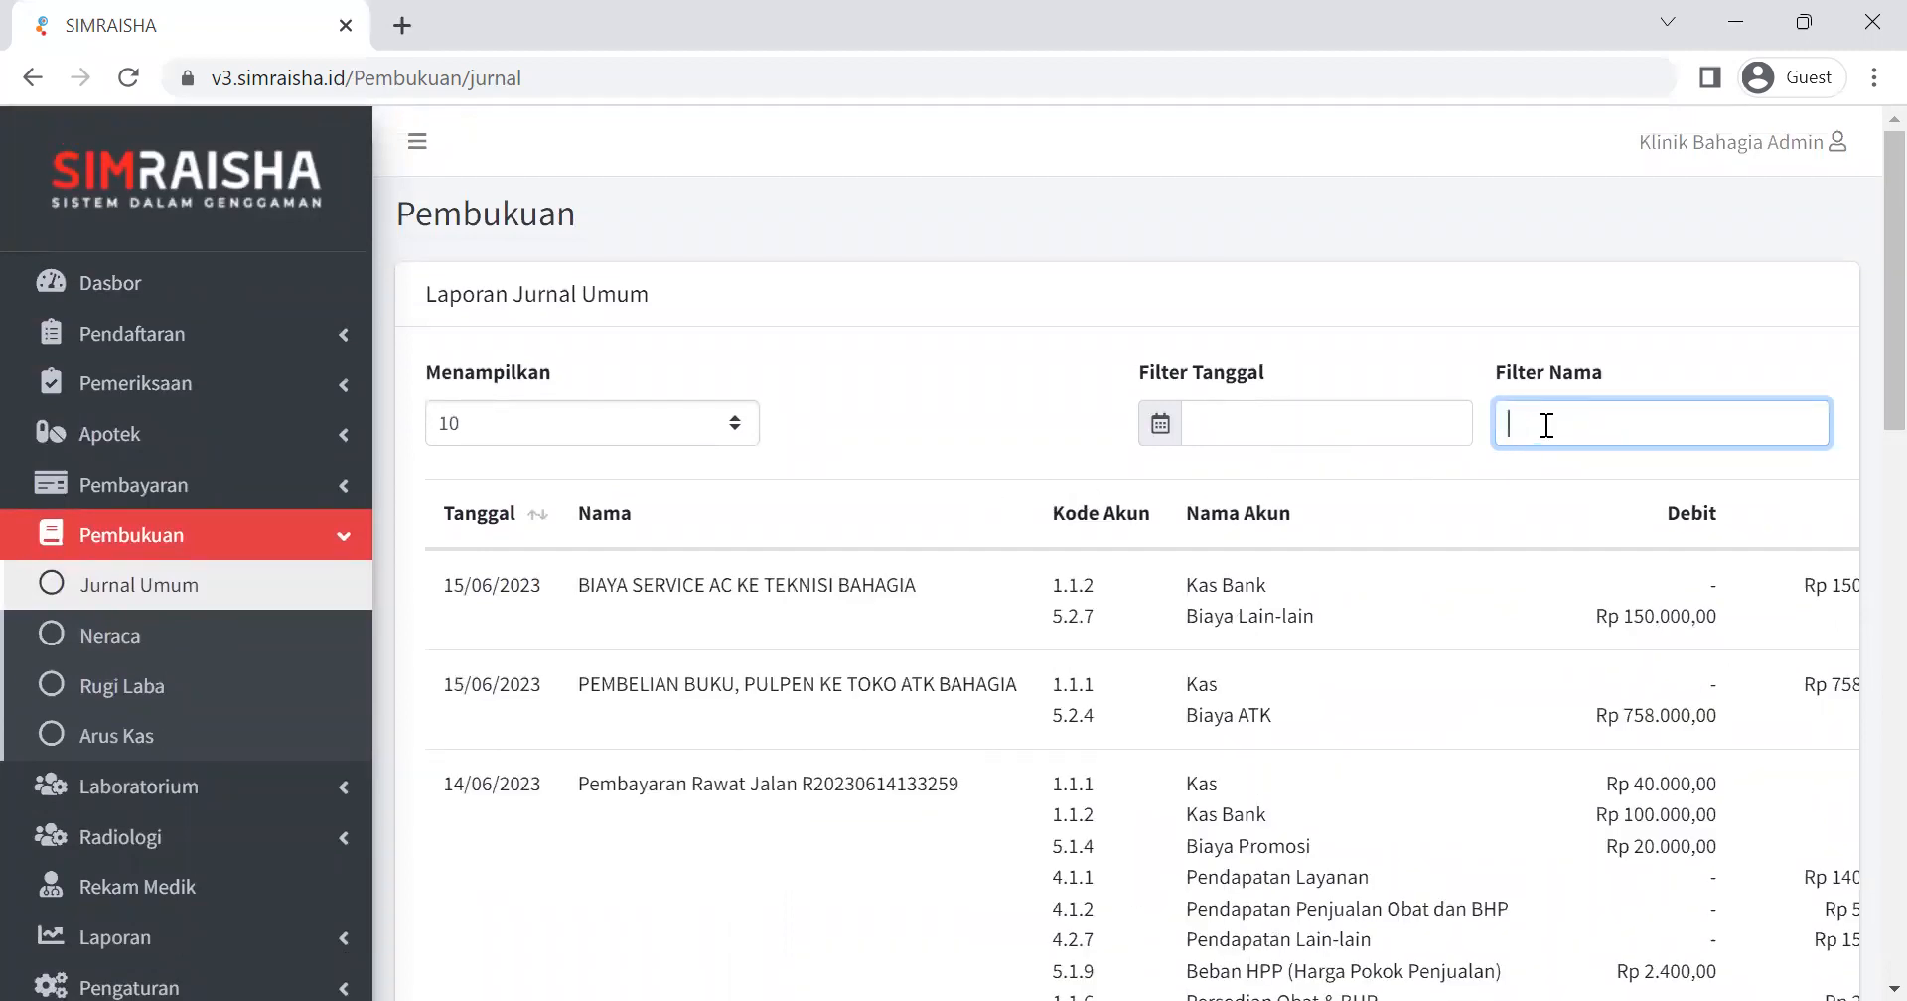
pyautogui.hotkey('ctrl', 'v')
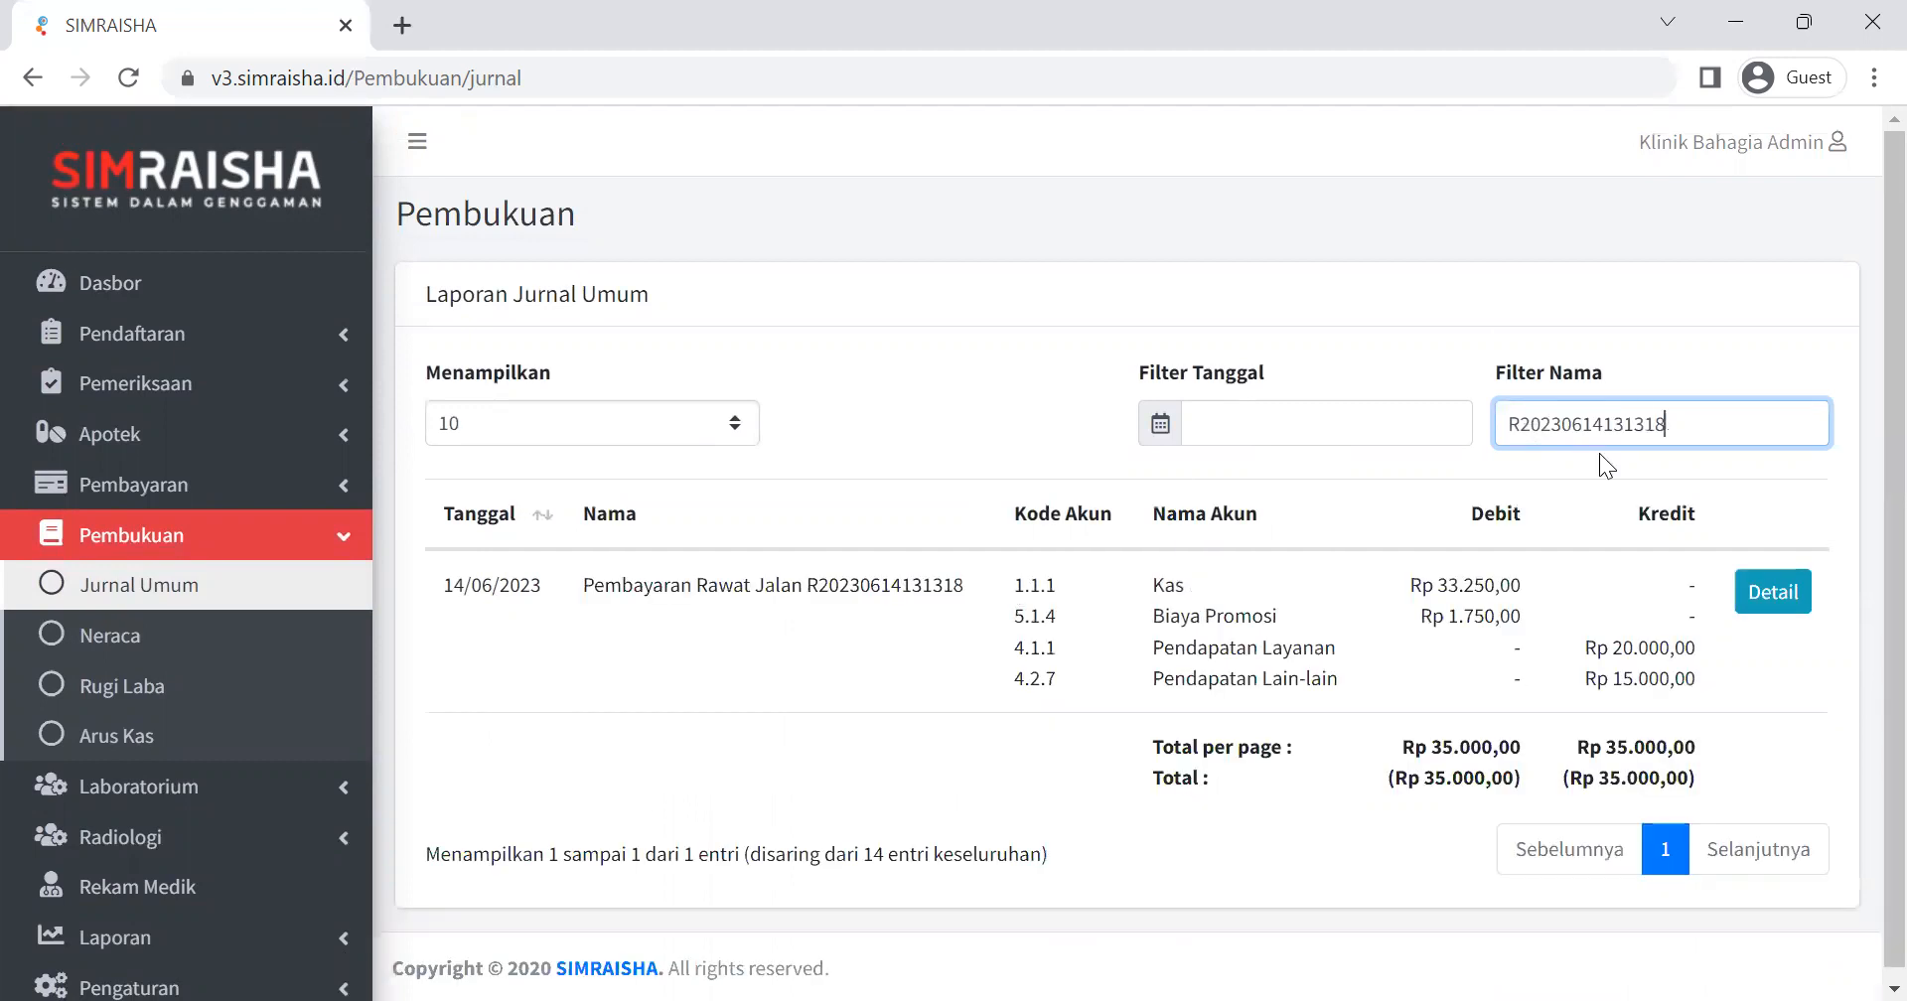
# Clear the name filter and look through the full list of journal entries down to the page totals.
pyautogui.doubleClick(1541, 429)
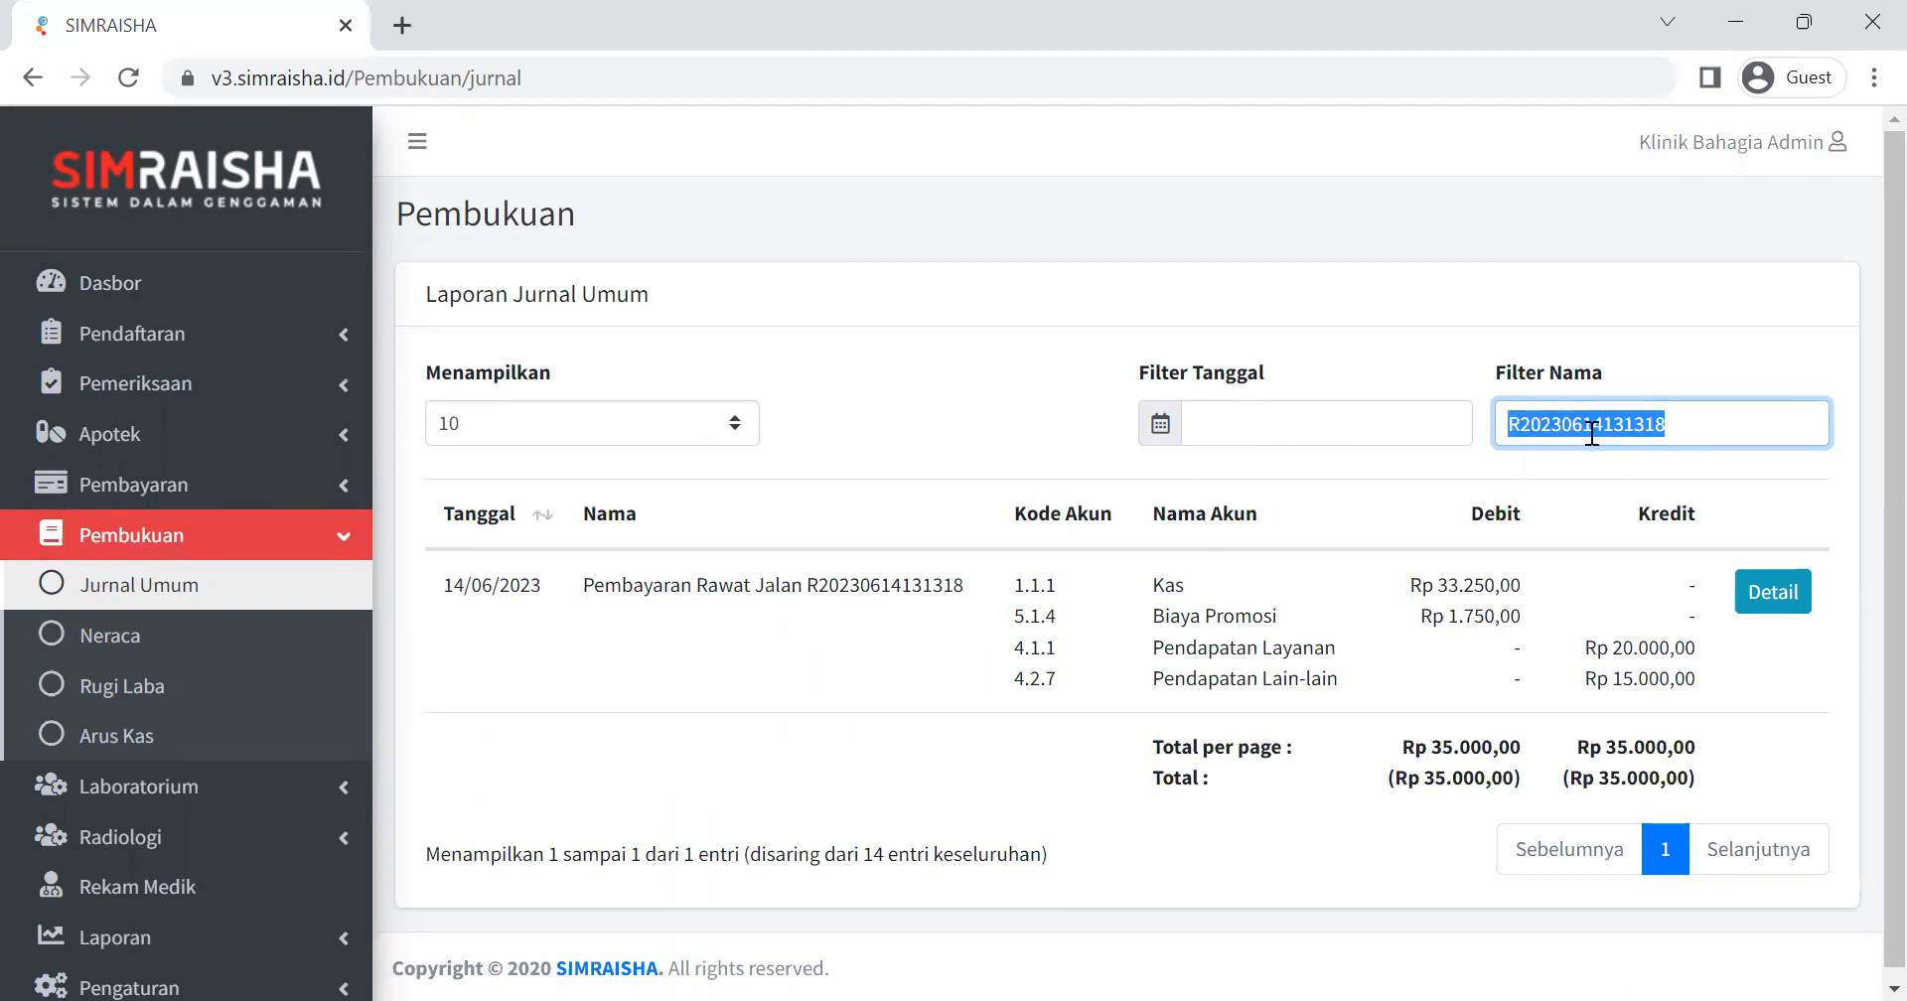
pyautogui.press('BackSpace')
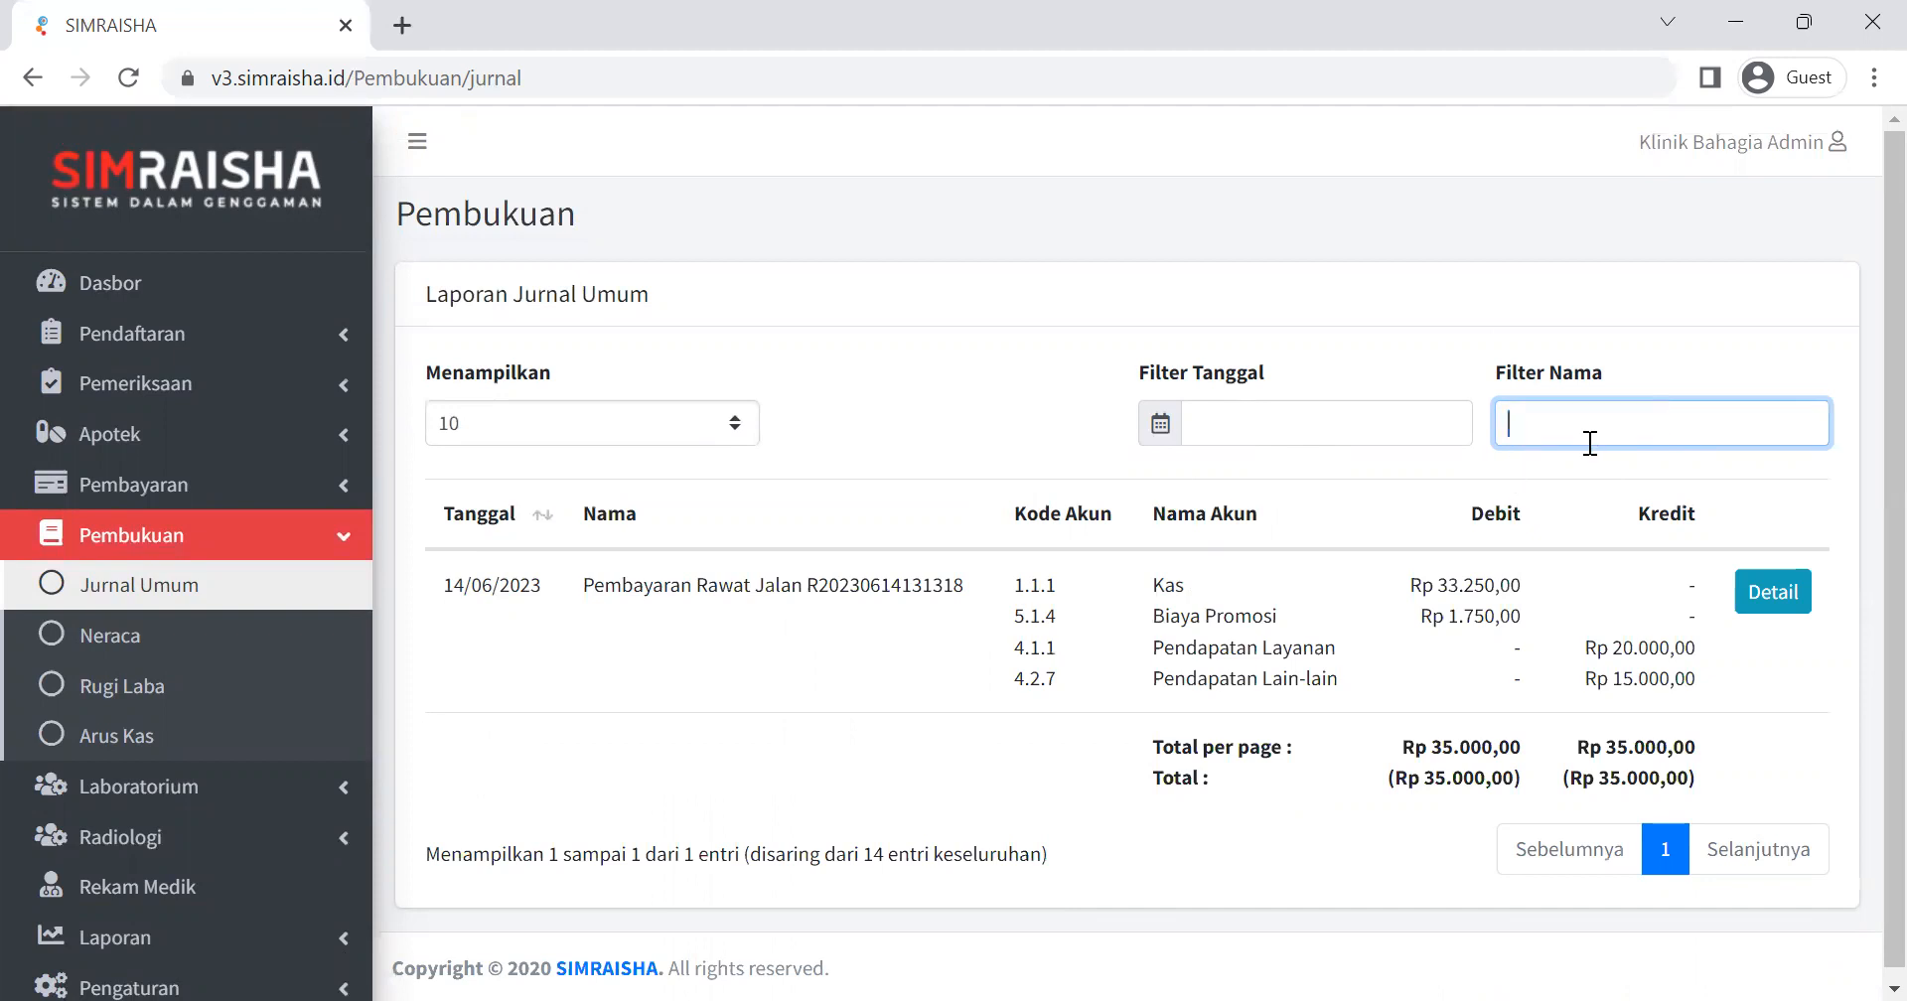
pyautogui.click(1408, 367)
pyautogui.scroll(-15, 1090, 524)
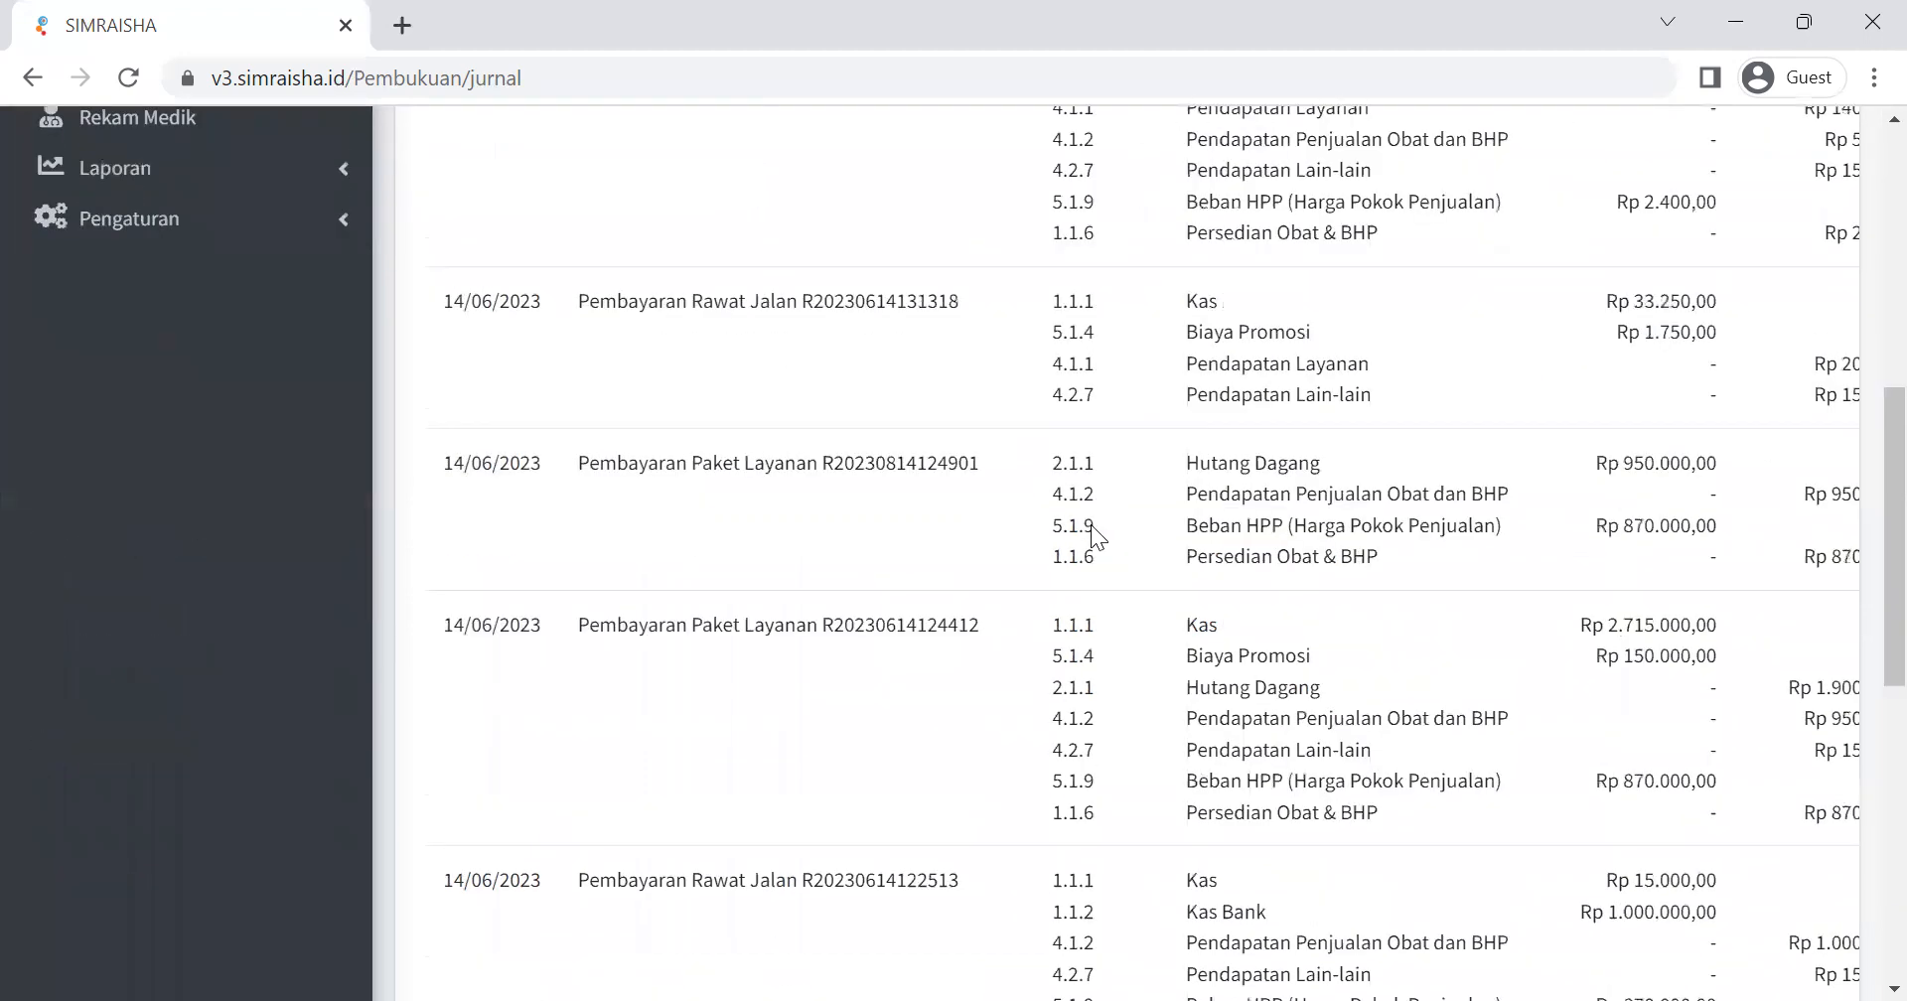
pyautogui.scroll(15, 1083, 534)
pyautogui.scroll(-5, 1082, 534)
pyautogui.scroll(-5, 1078, 535)
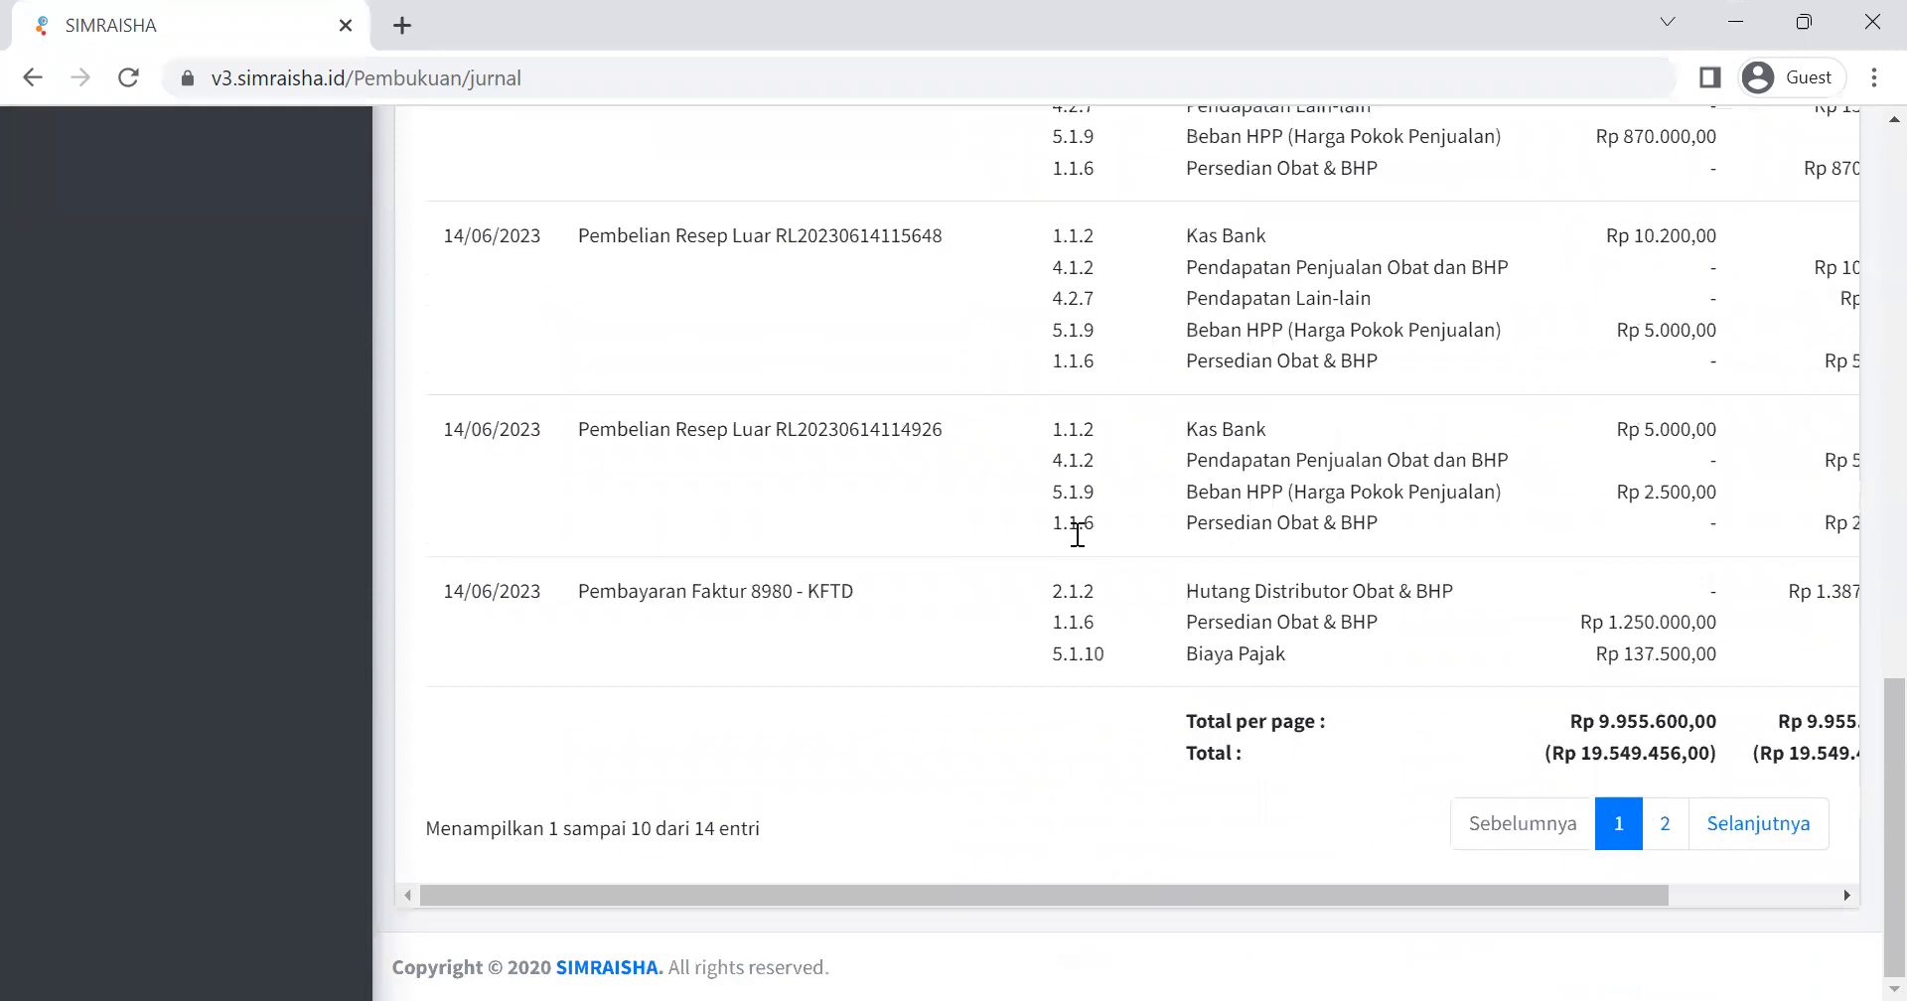
pyautogui.scroll(15, 1077, 534)
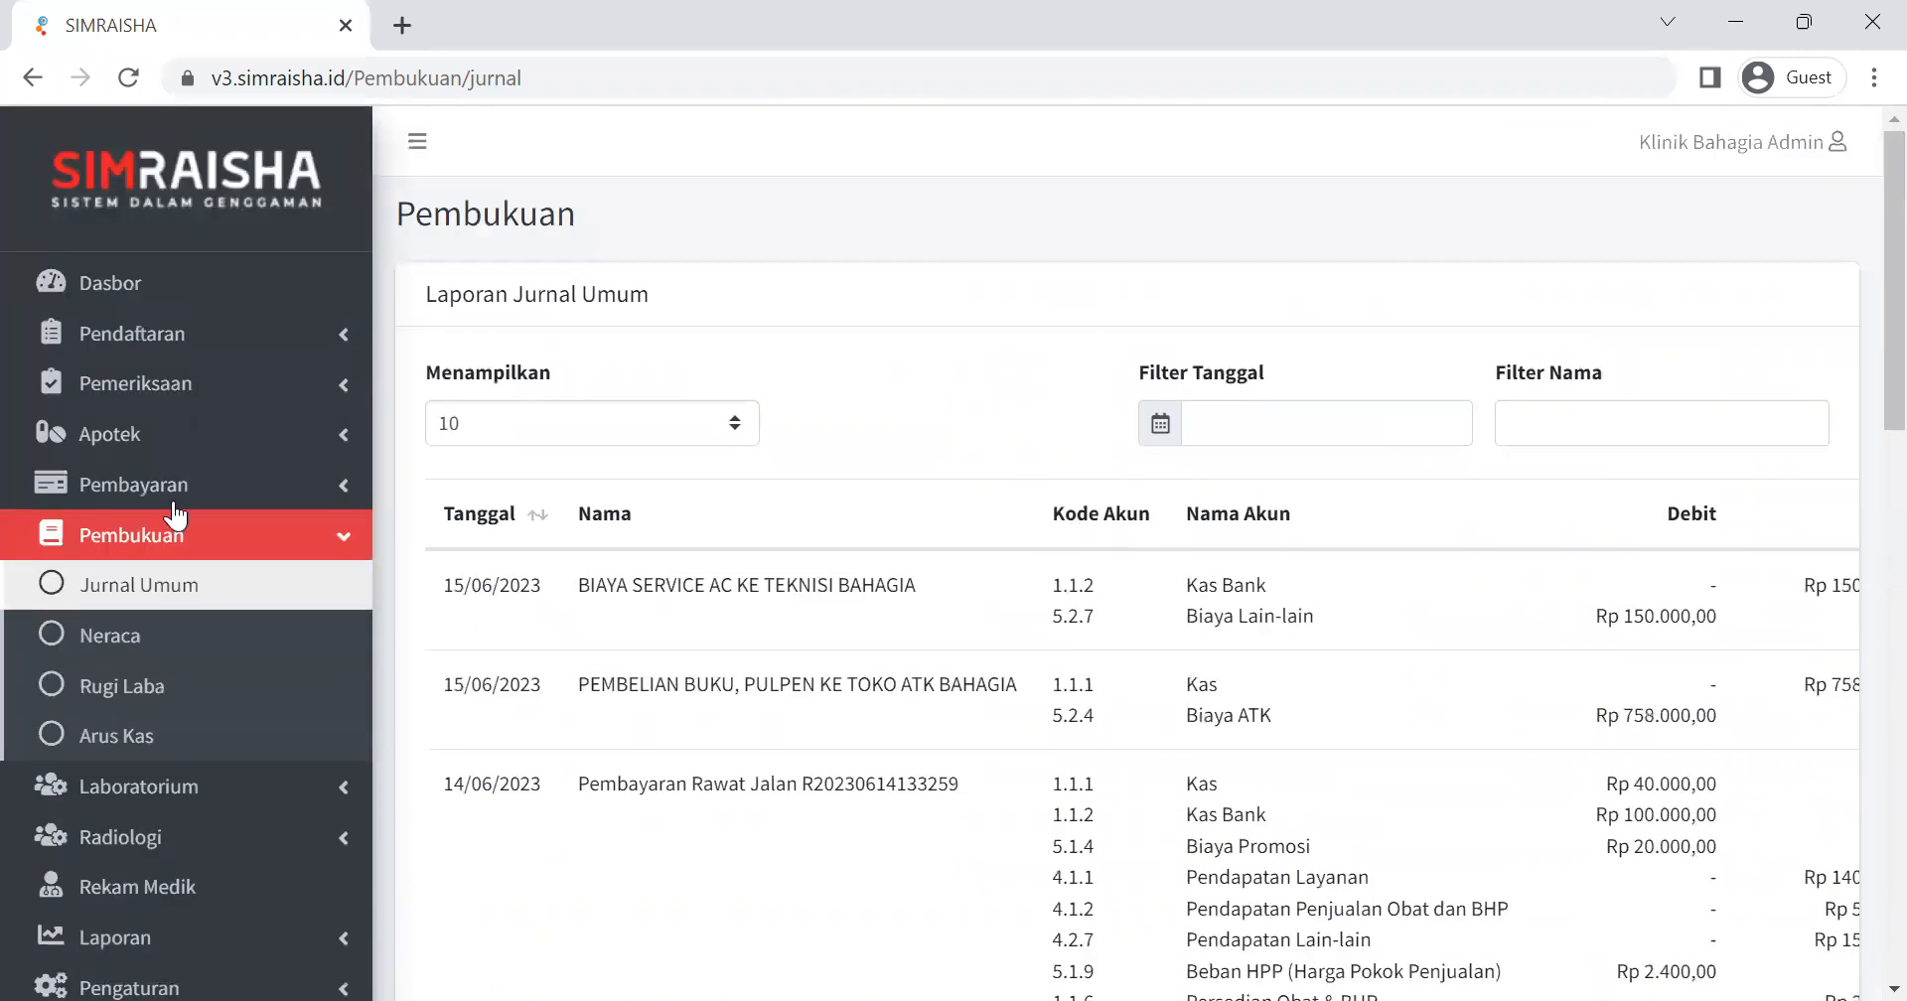
# Open the Neraca report and look through its asset and liability accounts with their debit and credit balances.
pyautogui.click(134, 639)
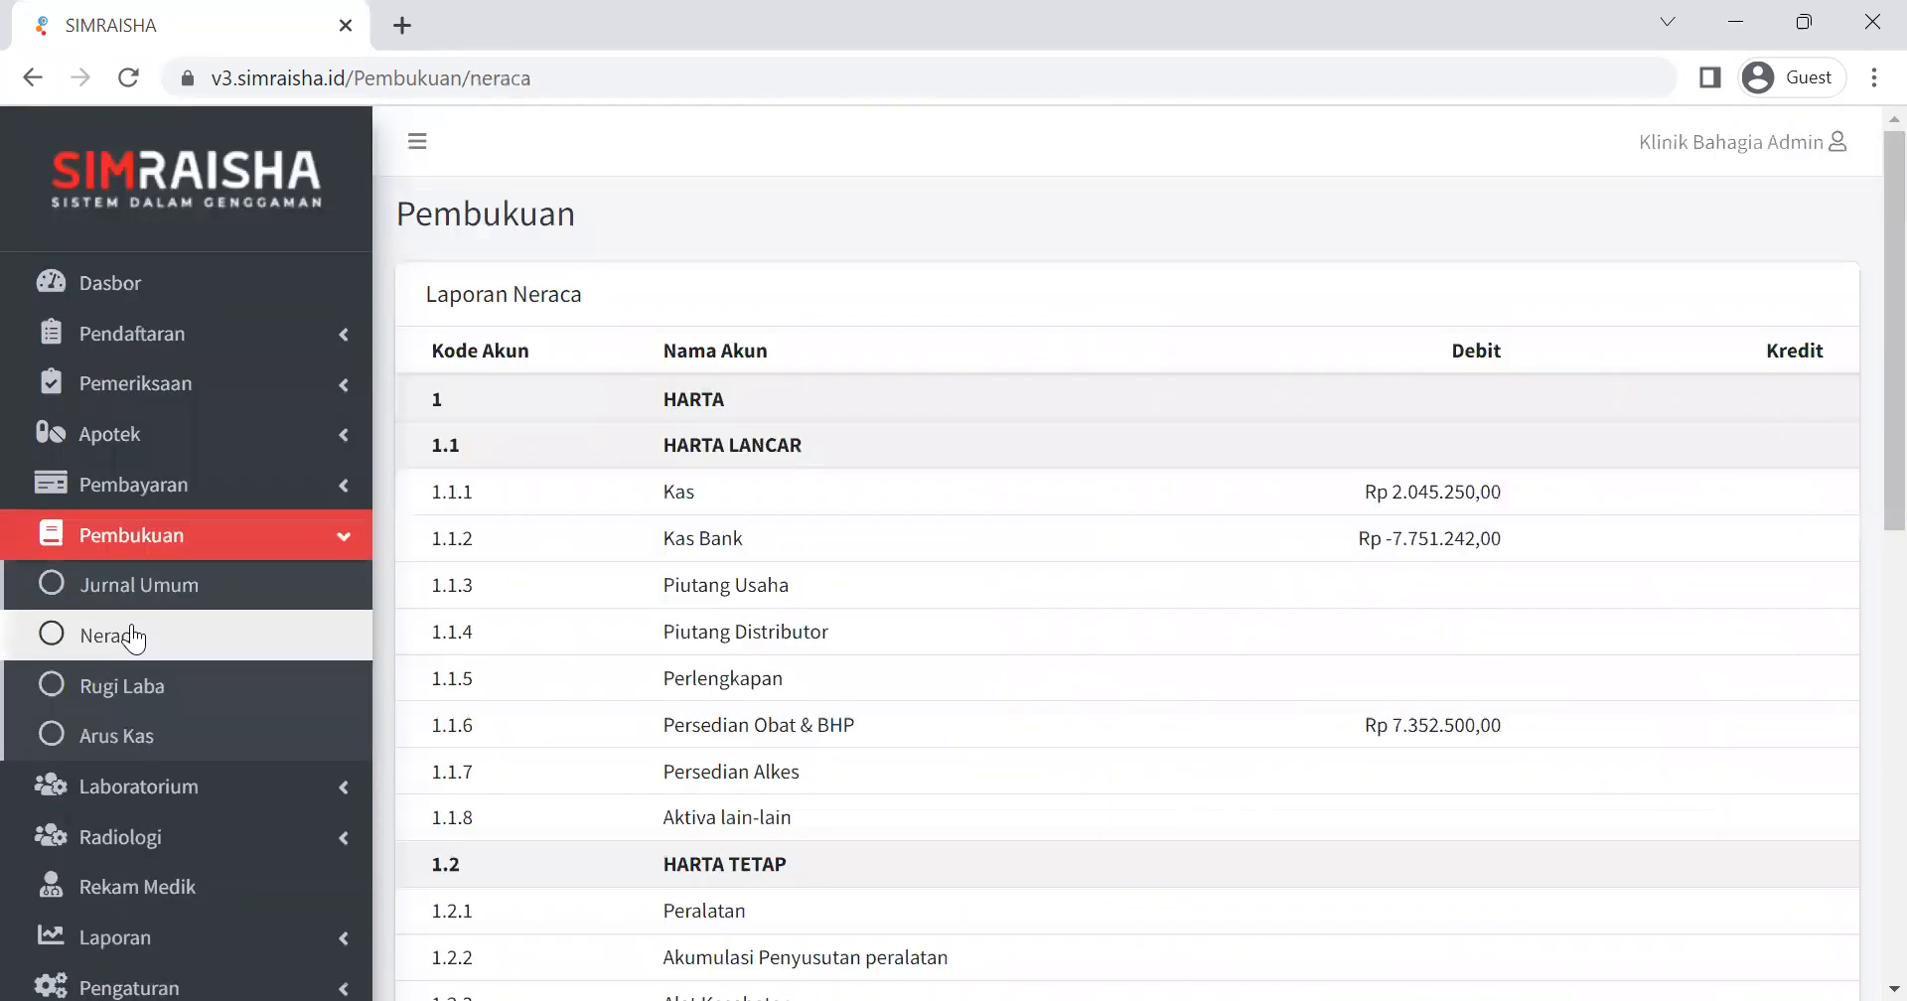
pyautogui.scroll(-6, 1148, 516)
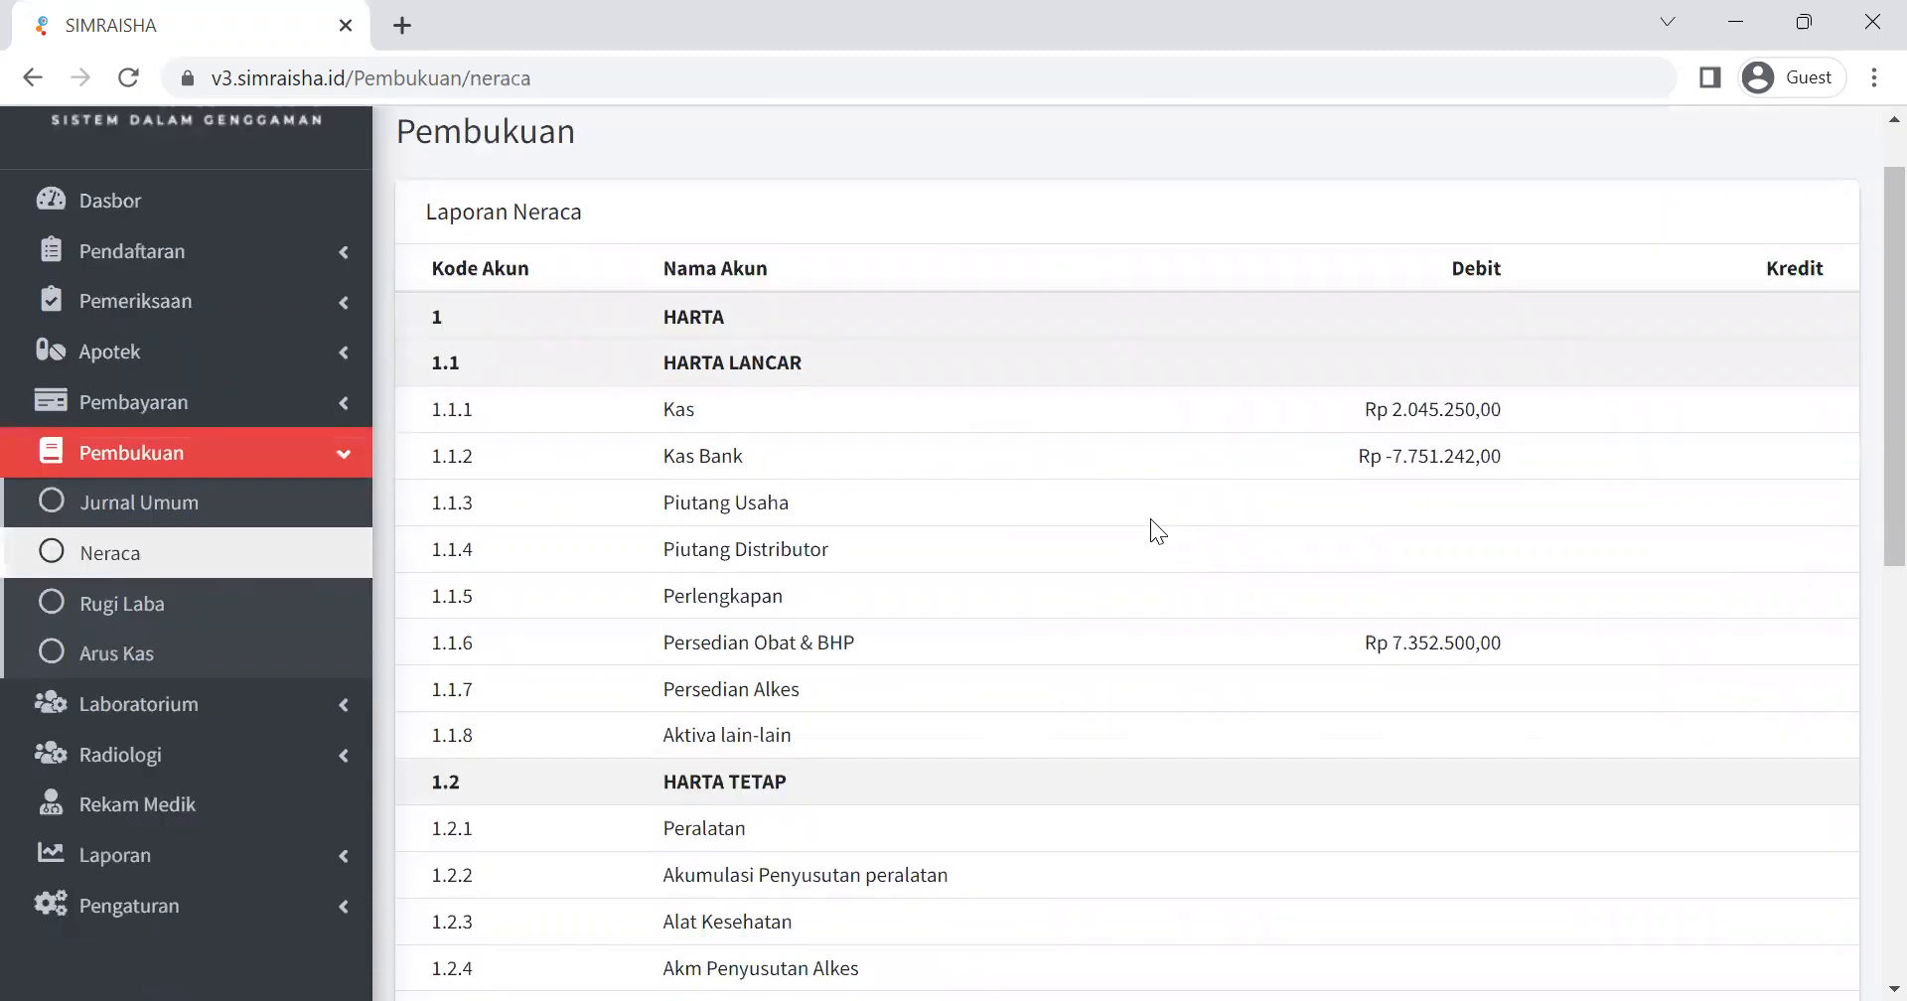
pyautogui.scroll(6, 1148, 517)
pyautogui.scroll(-7, 1148, 511)
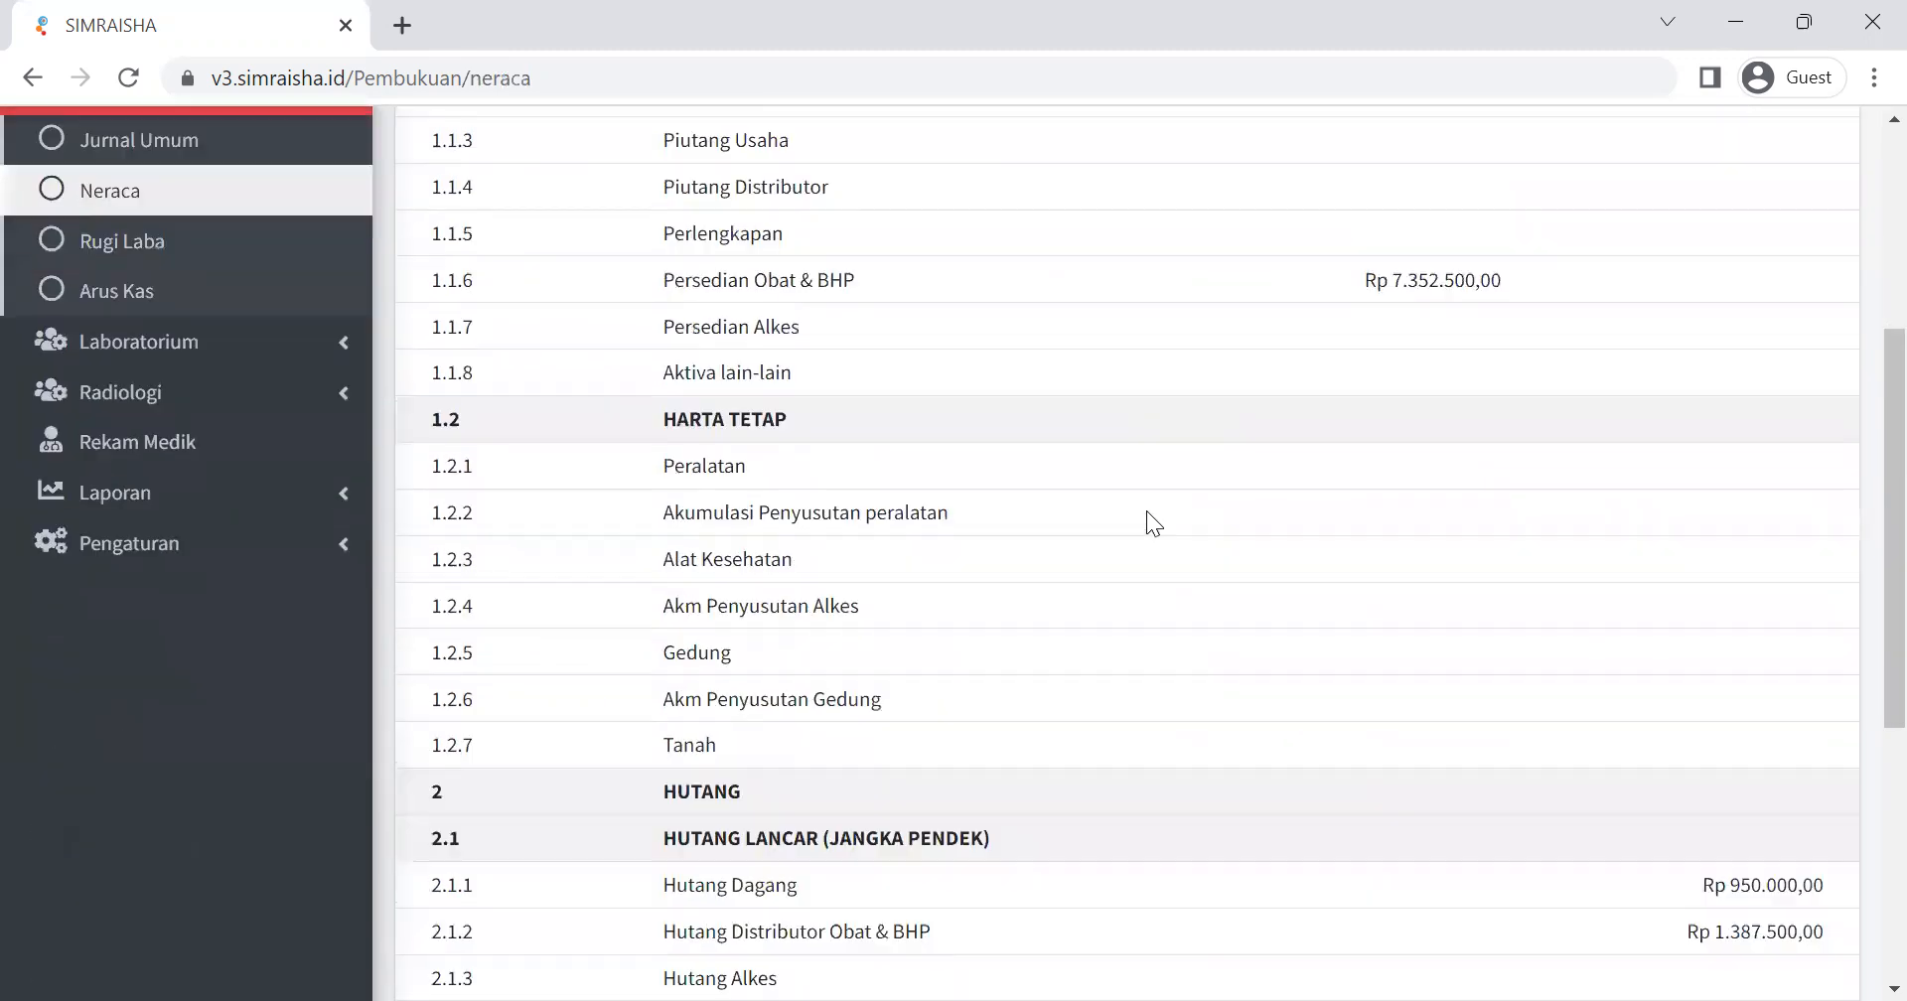
pyautogui.scroll(-3, 1146, 511)
pyautogui.scroll(10, 1144, 513)
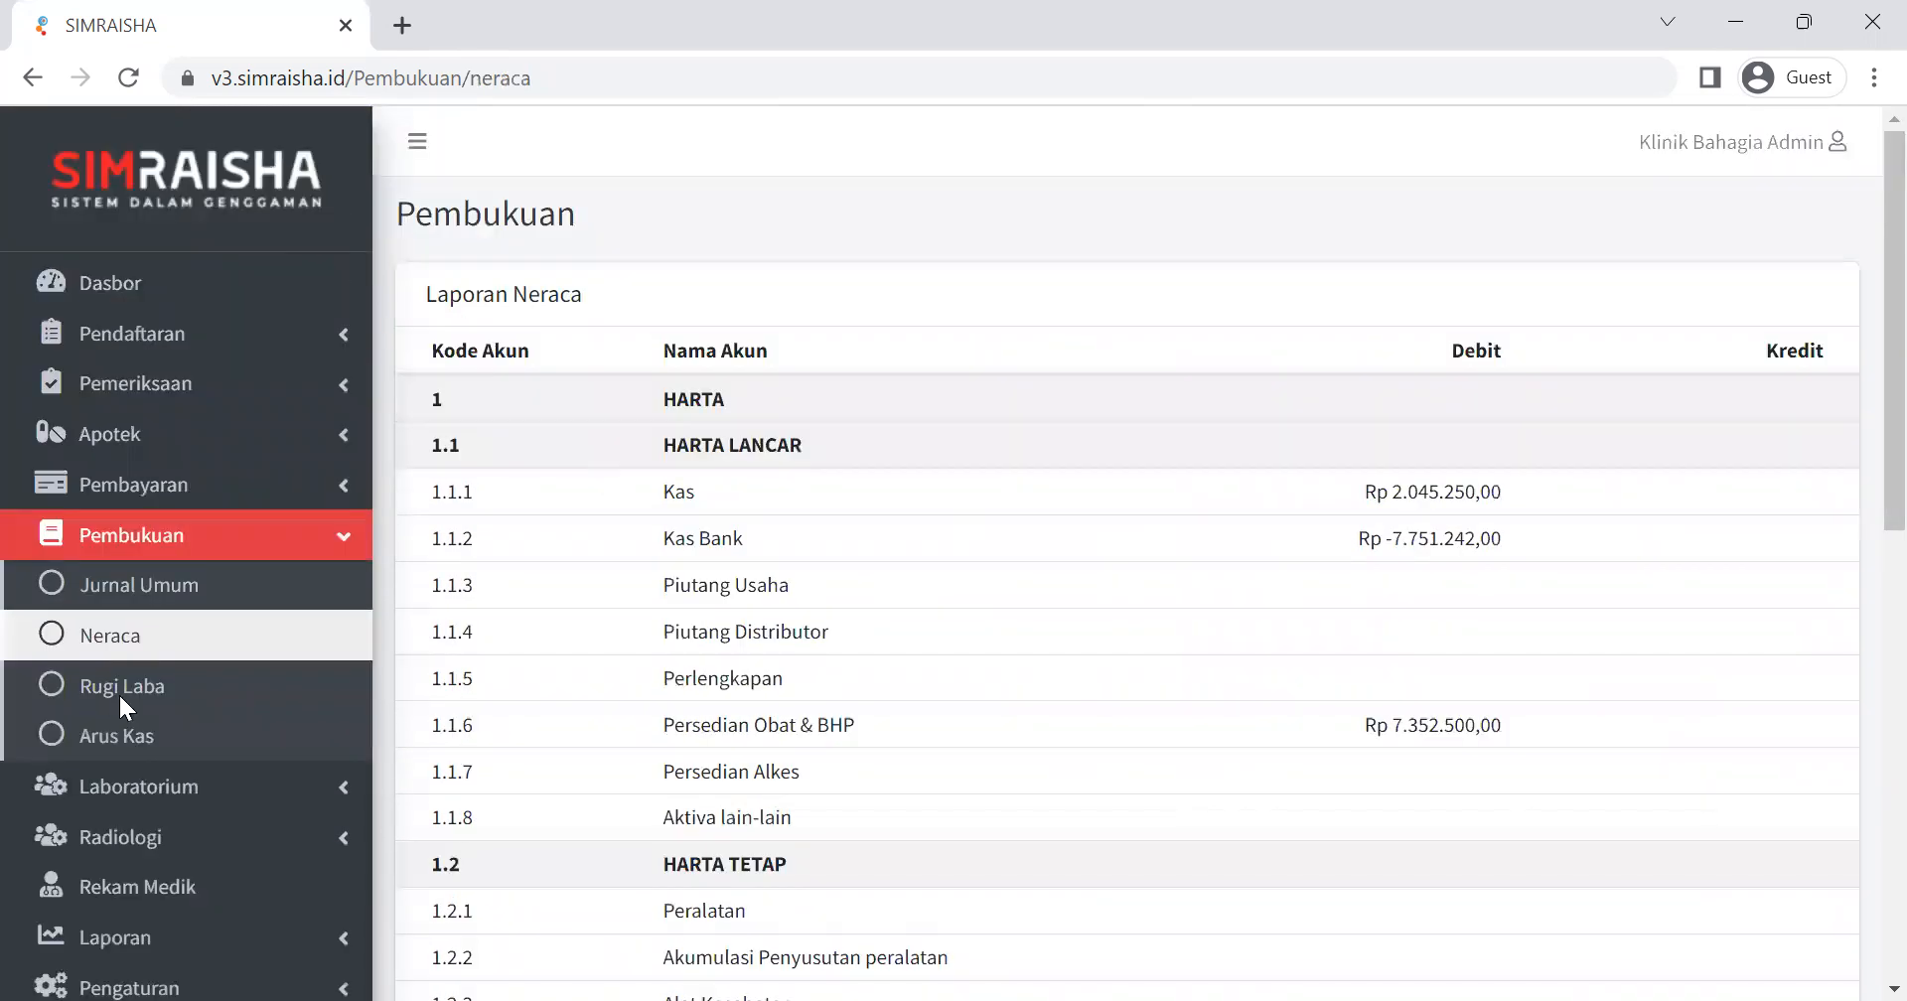
# Open the Rugi Laba report and review its income and expense accounts down to the profit or loss line.
pyautogui.click(121, 696)
pyautogui.scroll(-8, 1342, 408)
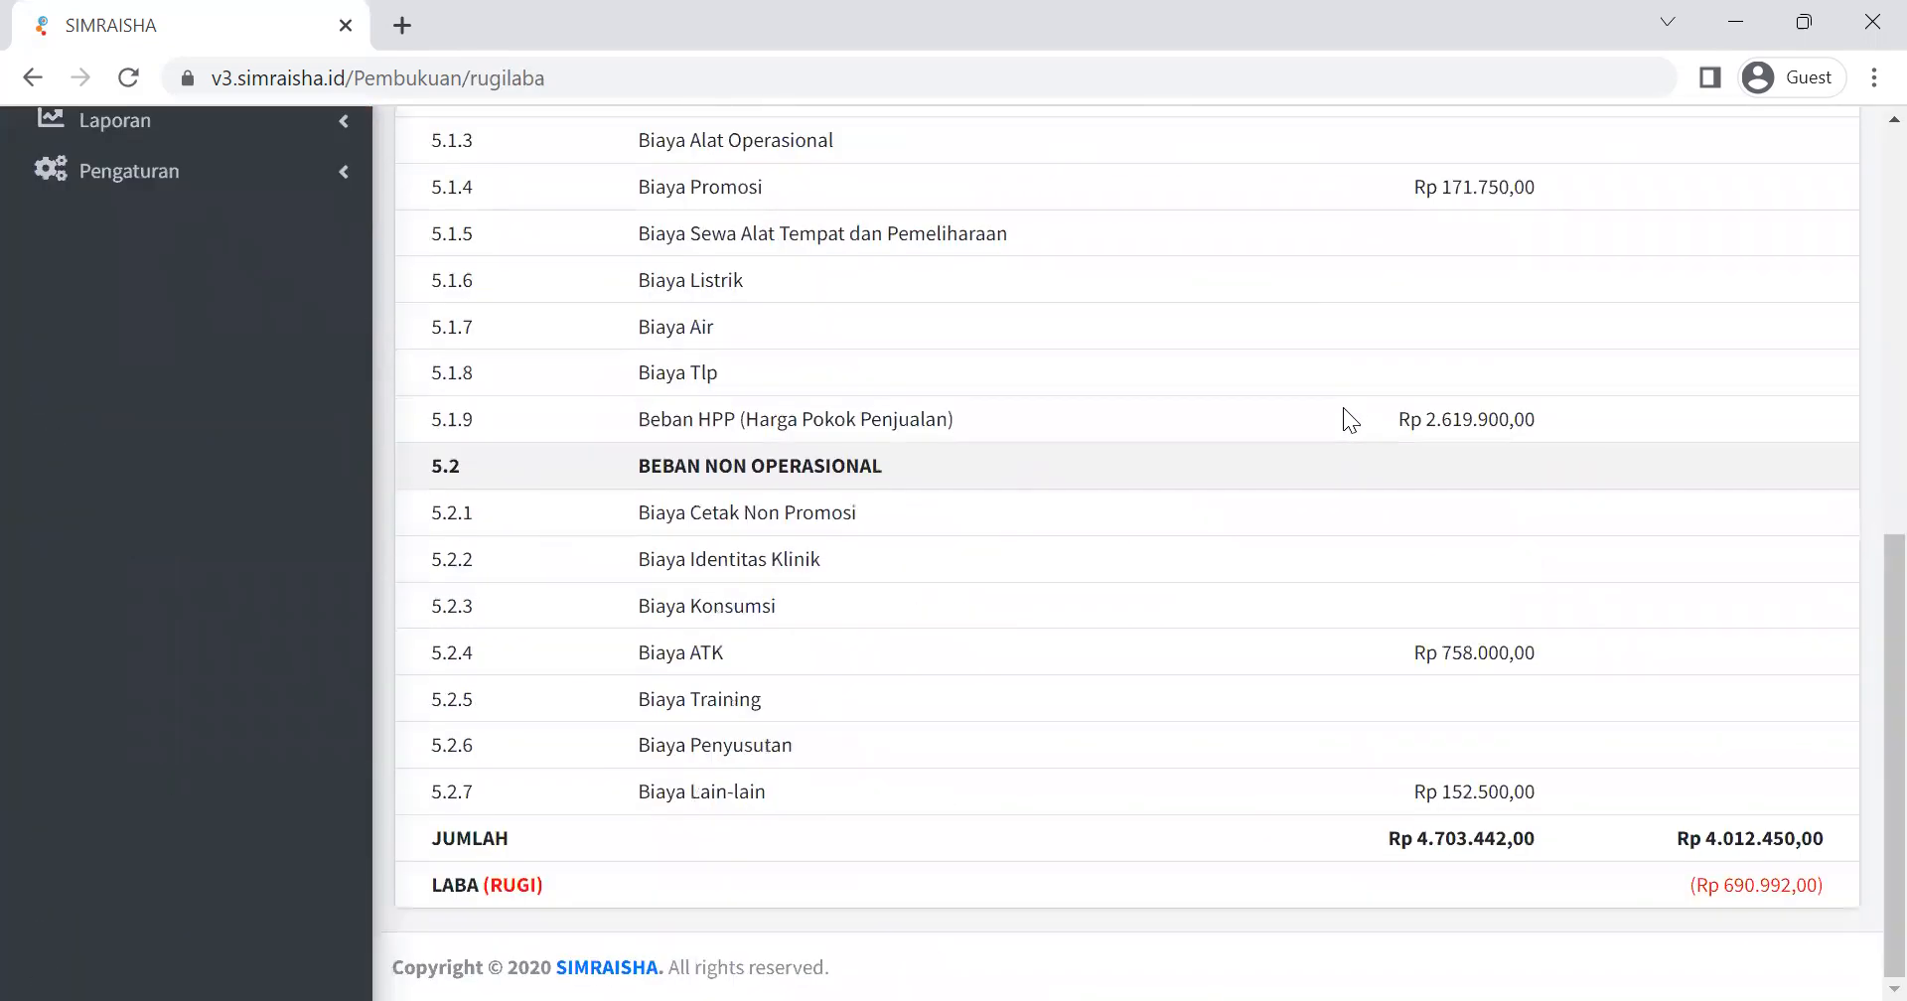
pyautogui.scroll(8, 1331, 408)
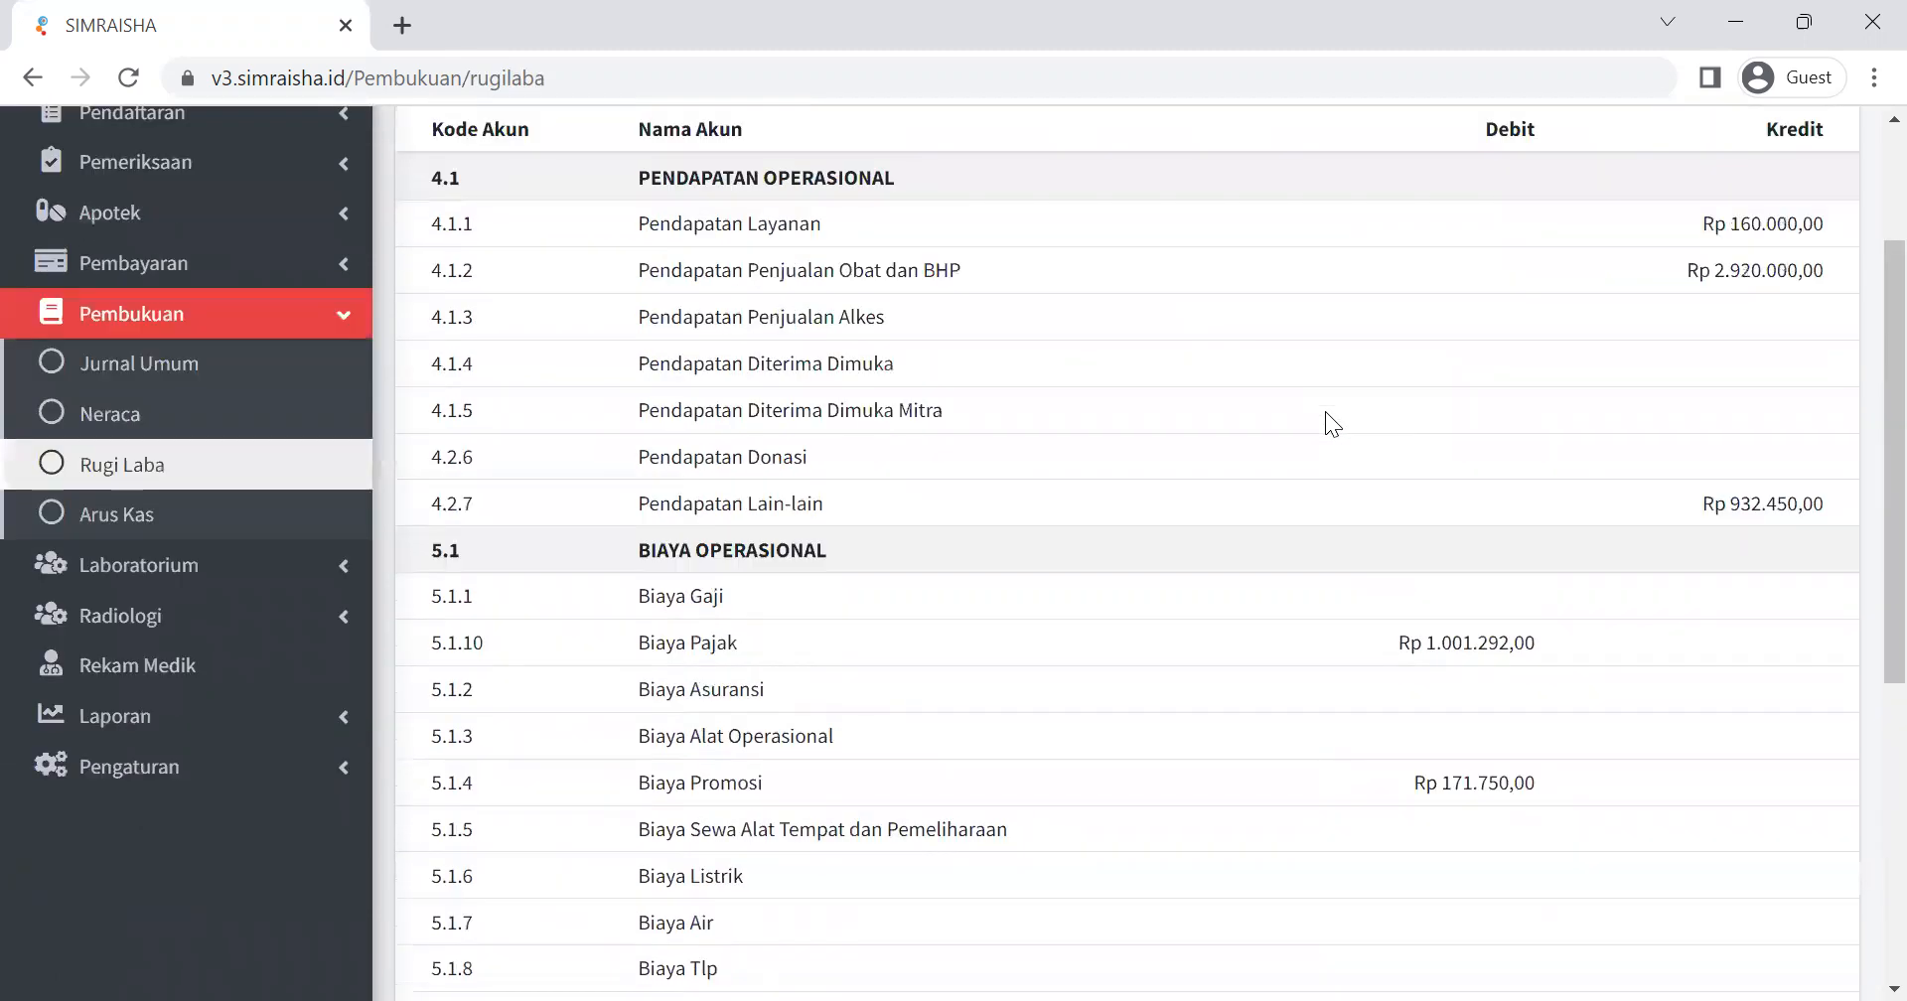
pyautogui.scroll(-3, 1296, 422)
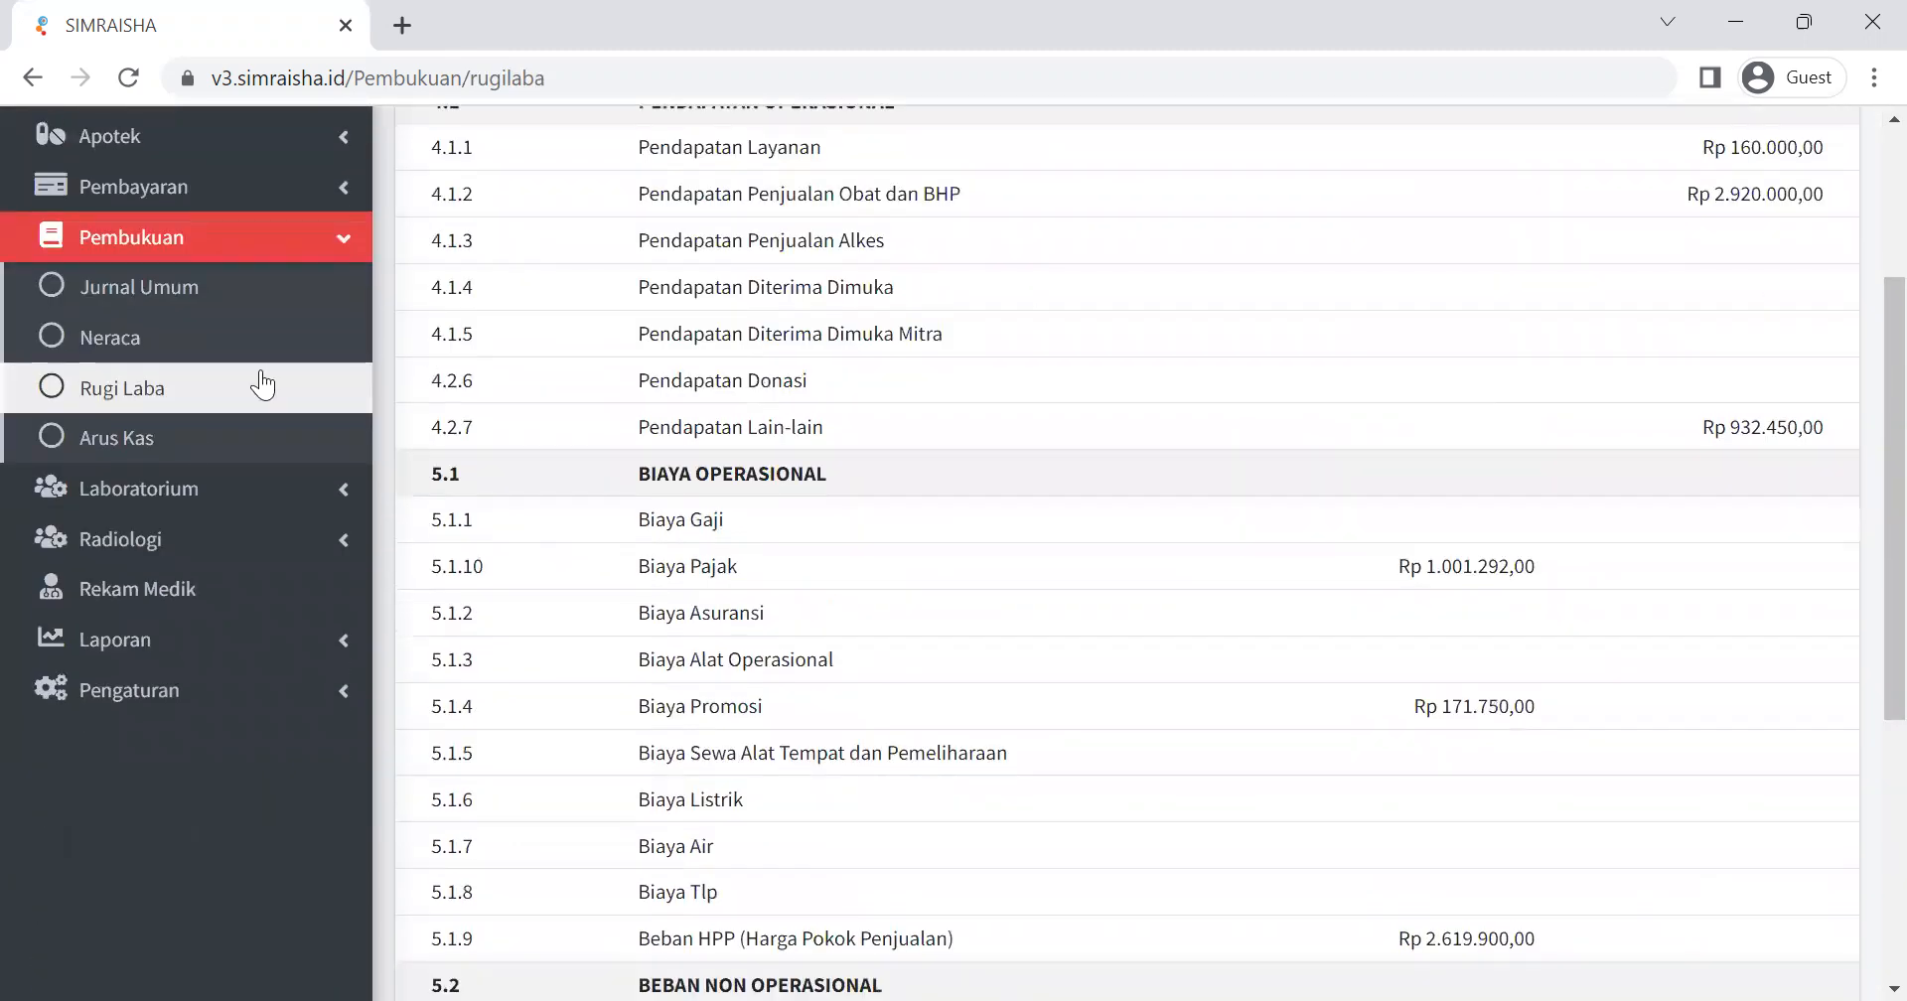
# Open the Arus Kas report, review its accounts down to the closing cash balances, and collapse the Pembukuan group.
pyautogui.click(191, 447)
pyautogui.scroll(-10, 1110, 526)
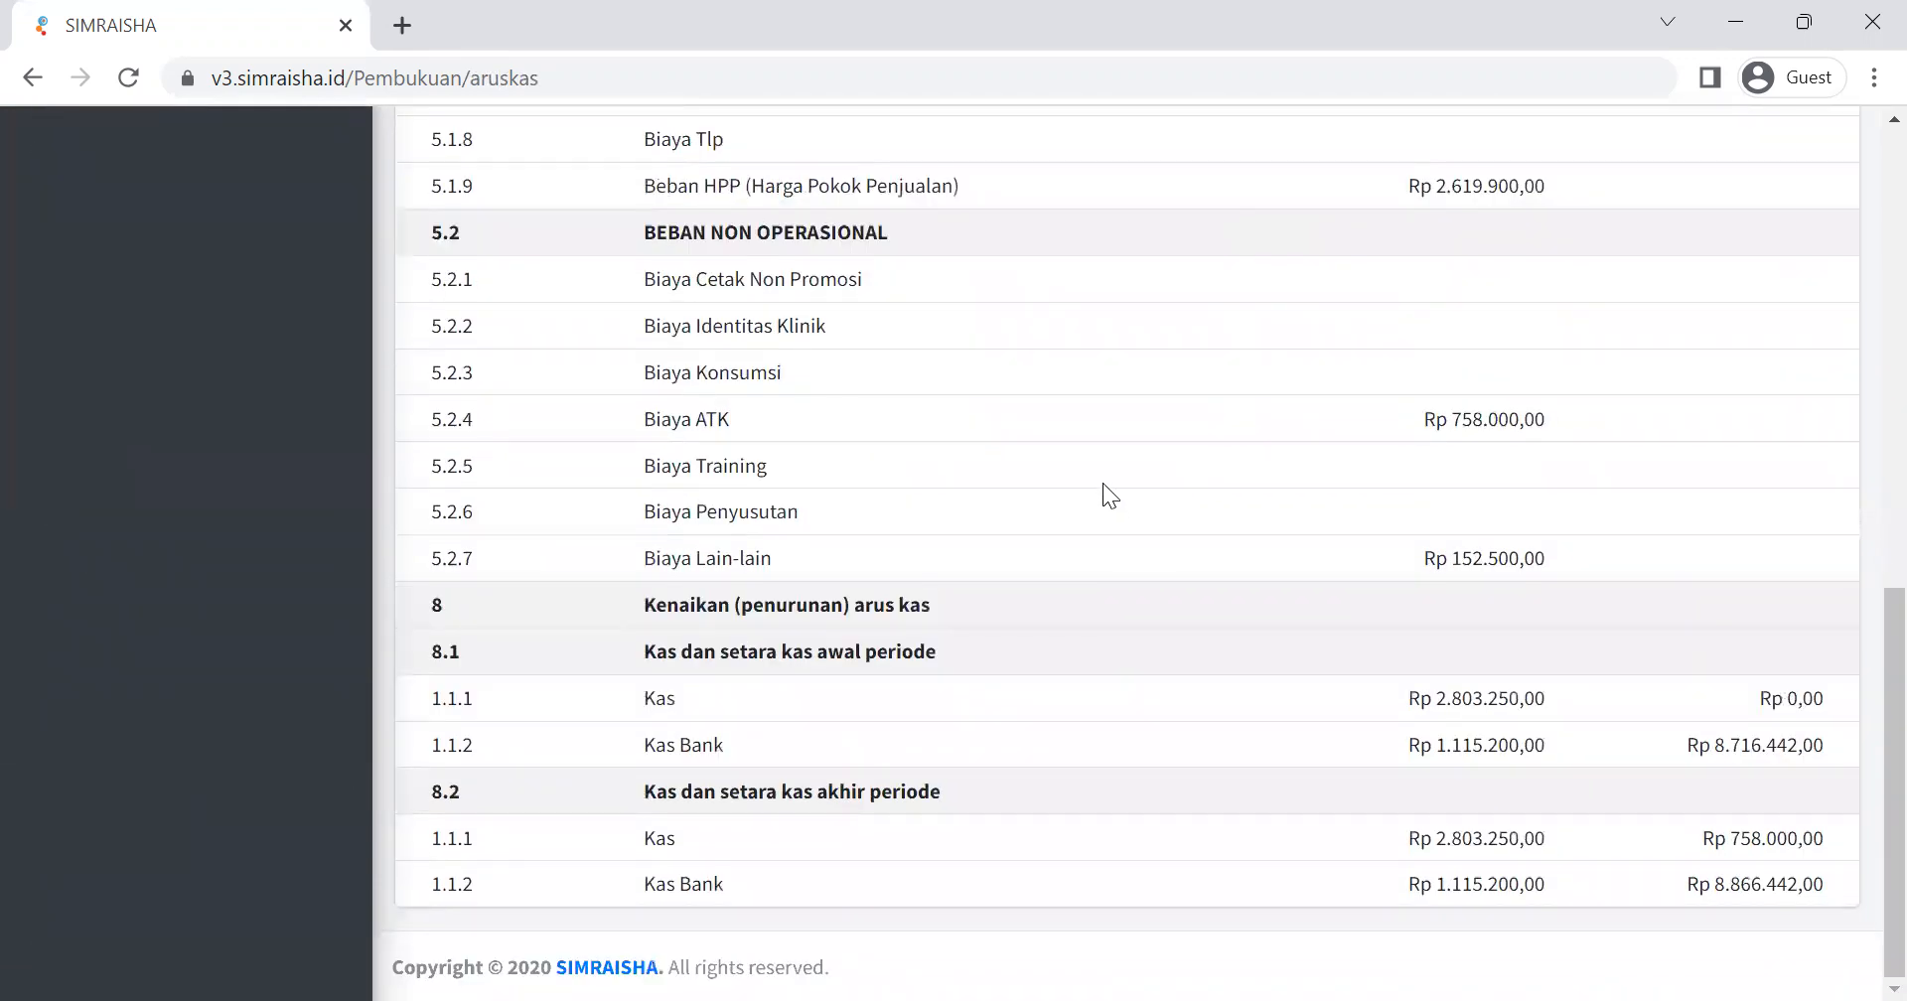
pyautogui.scroll(8, 1102, 483)
pyautogui.scroll(3, 1103, 483)
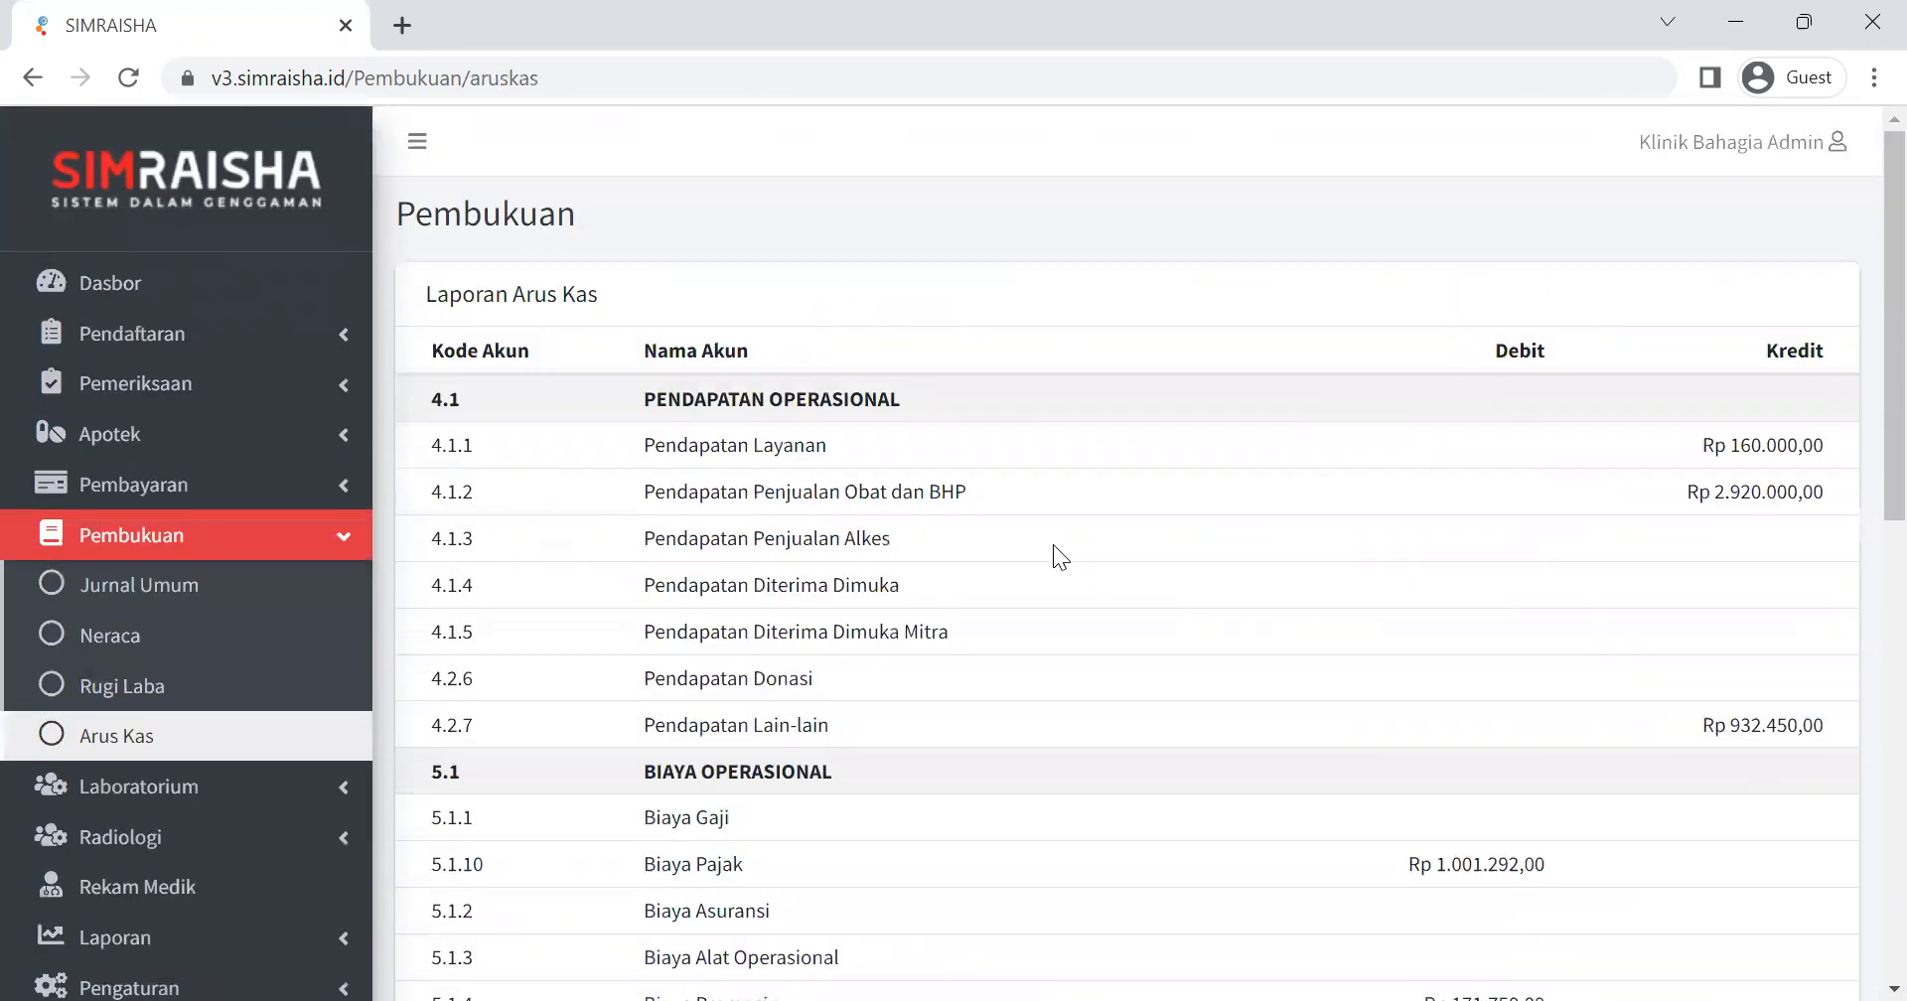
pyautogui.click(333, 542)
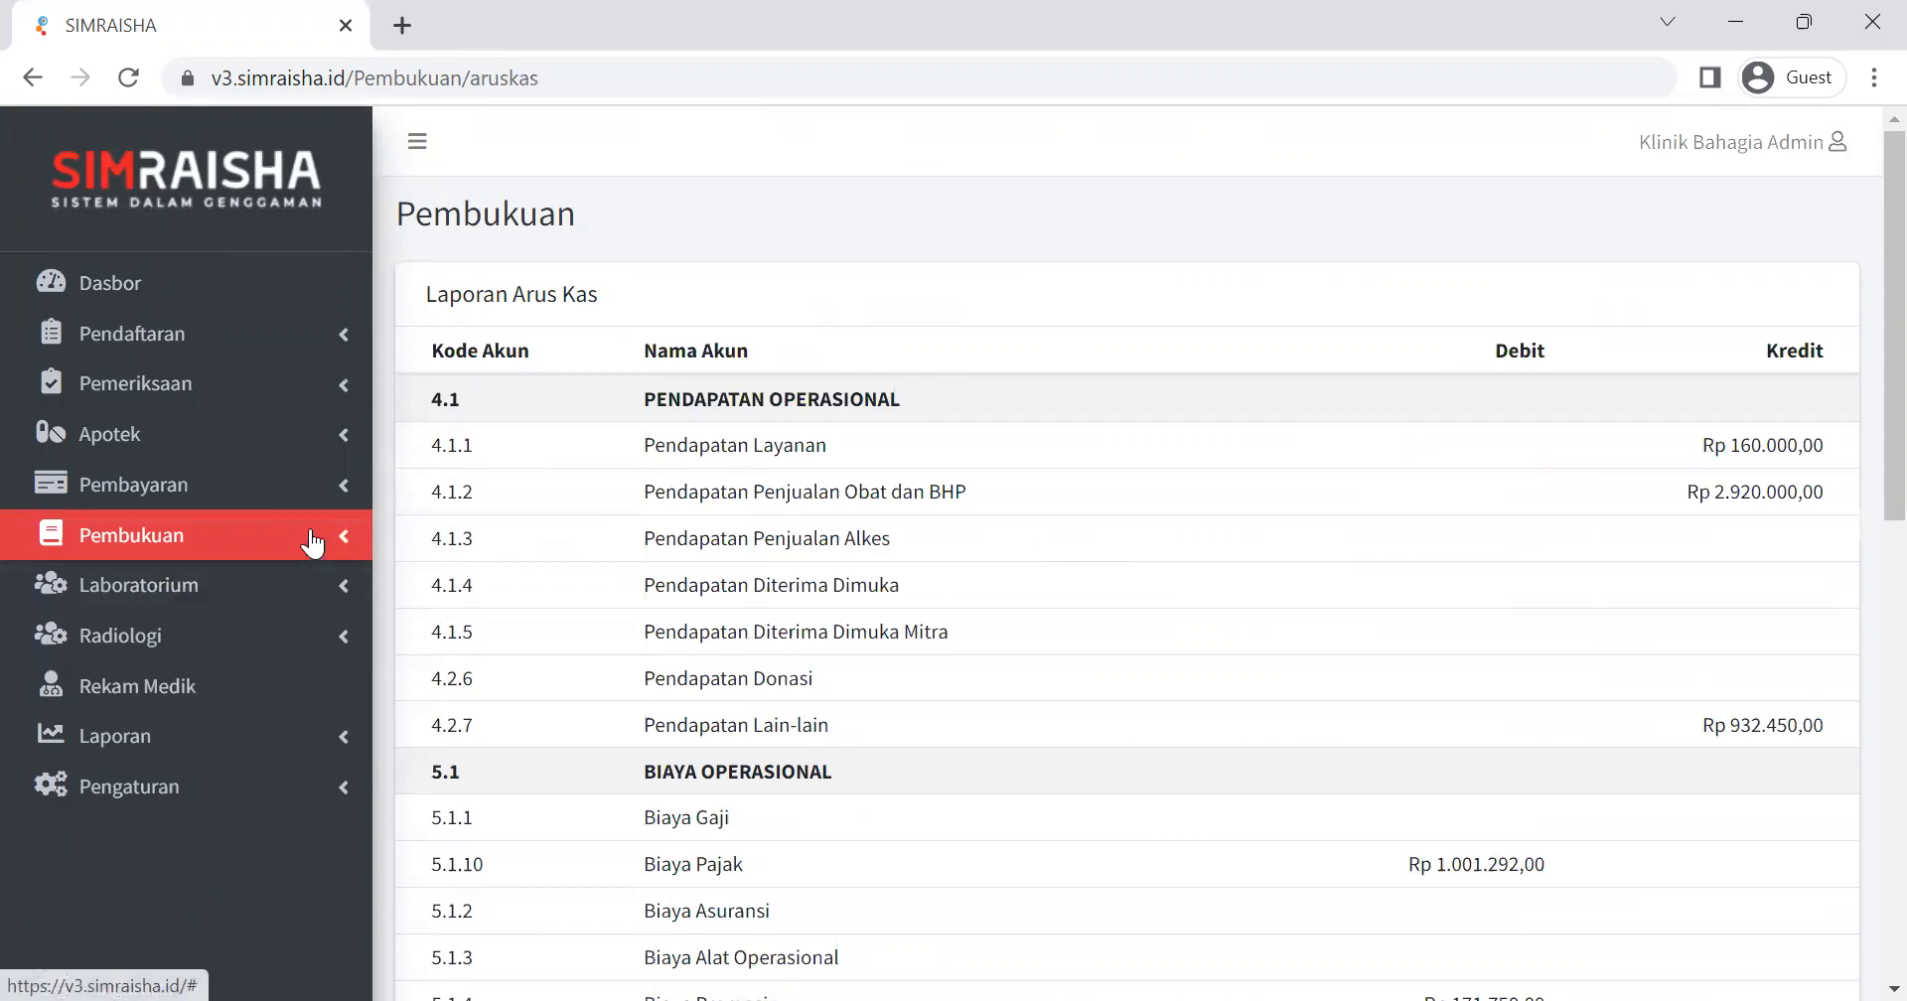